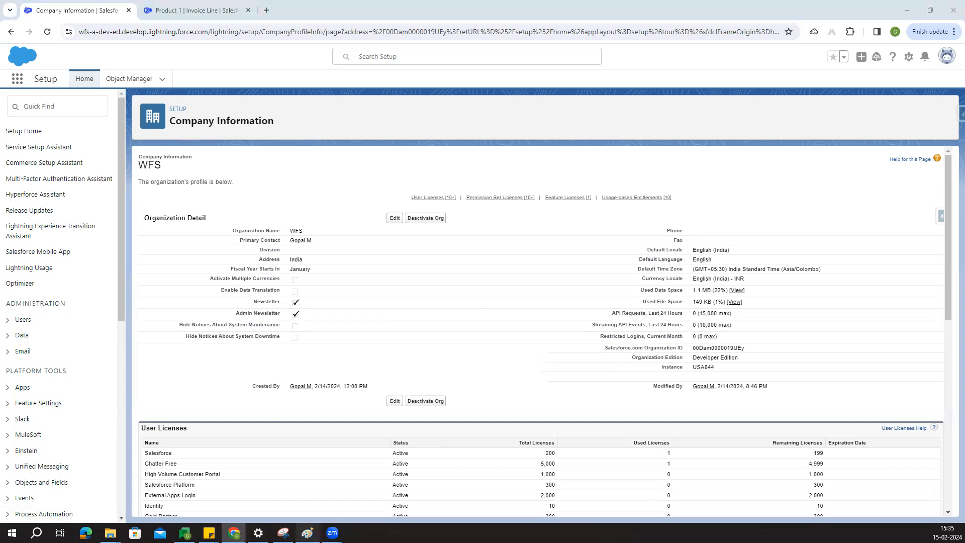
Switch to Paint, draw a rectangle about 308 × 92 px near the canvas's upper edge, and label it "Account".
left_click(308, 532)
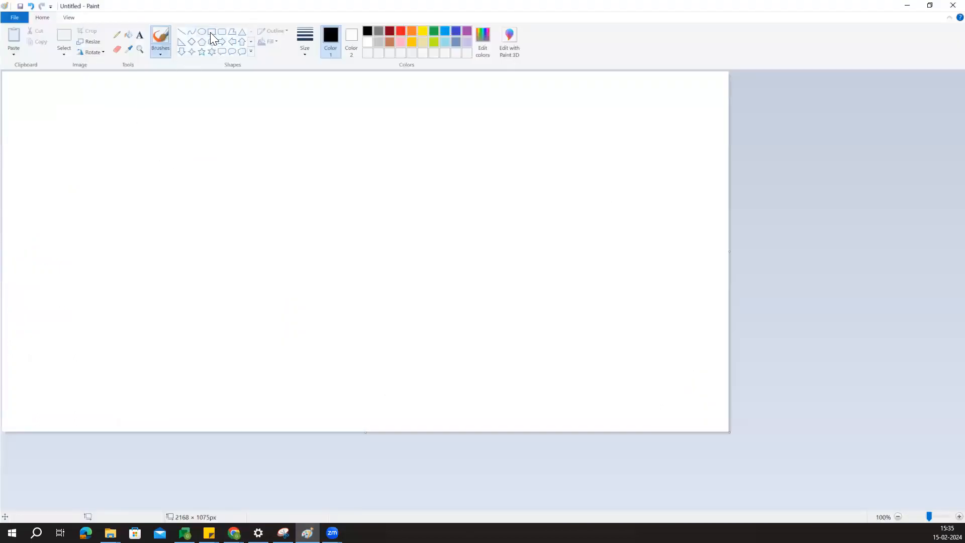
left_click(211, 33)
left_click_drag(221, 101, 324, 131)
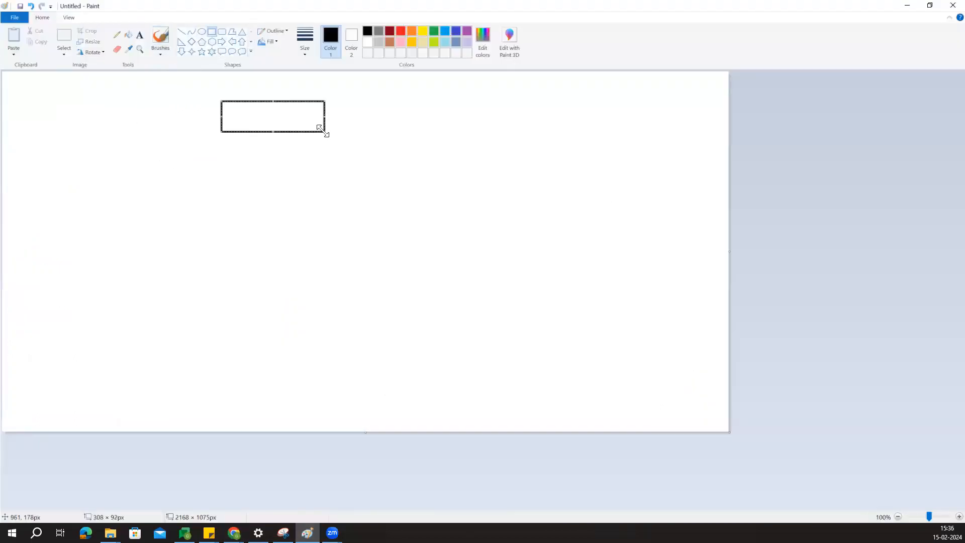
left_click(140, 35)
left_click(245, 123)
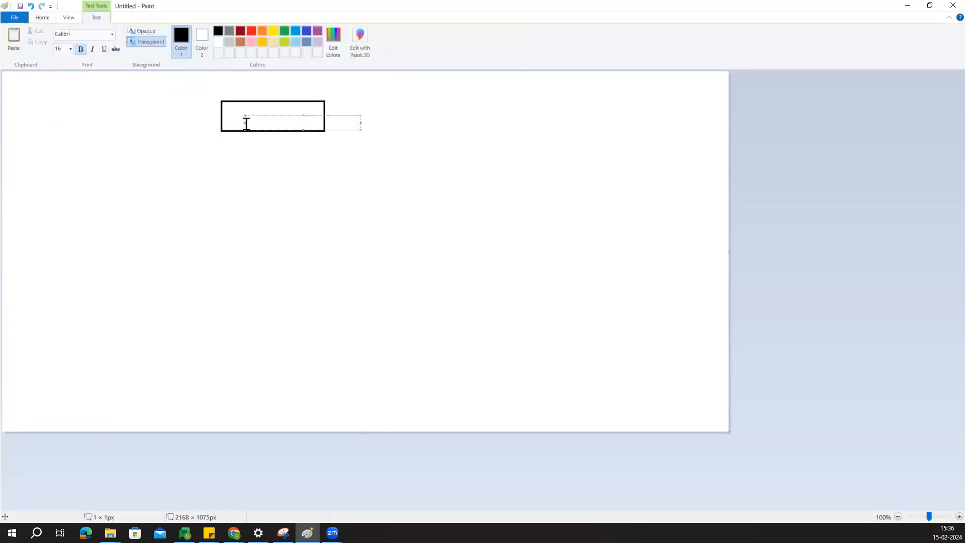
type("Account")
left_click(277, 174)
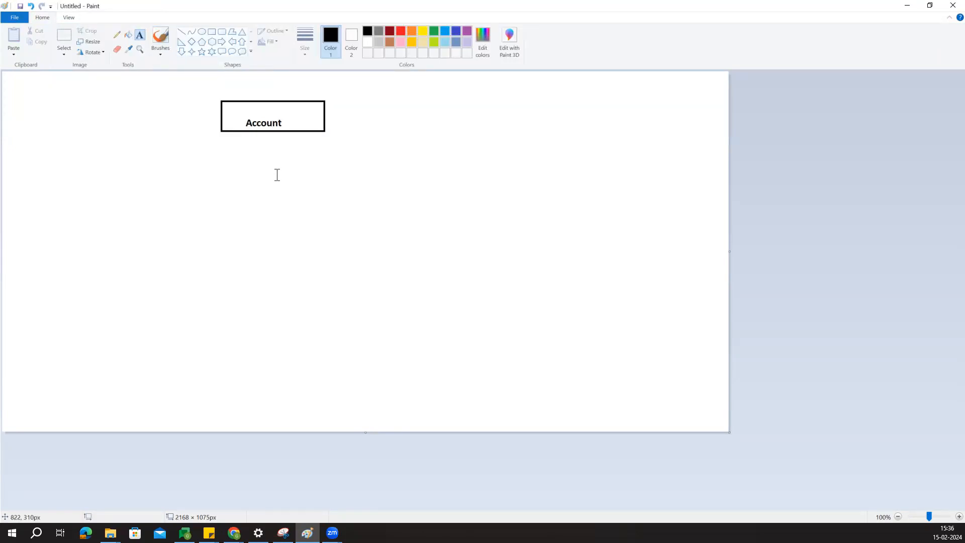
Draw a rounded rectangle about 313 × 100 px below the Account box and label it "Opp".
left_click(222, 32)
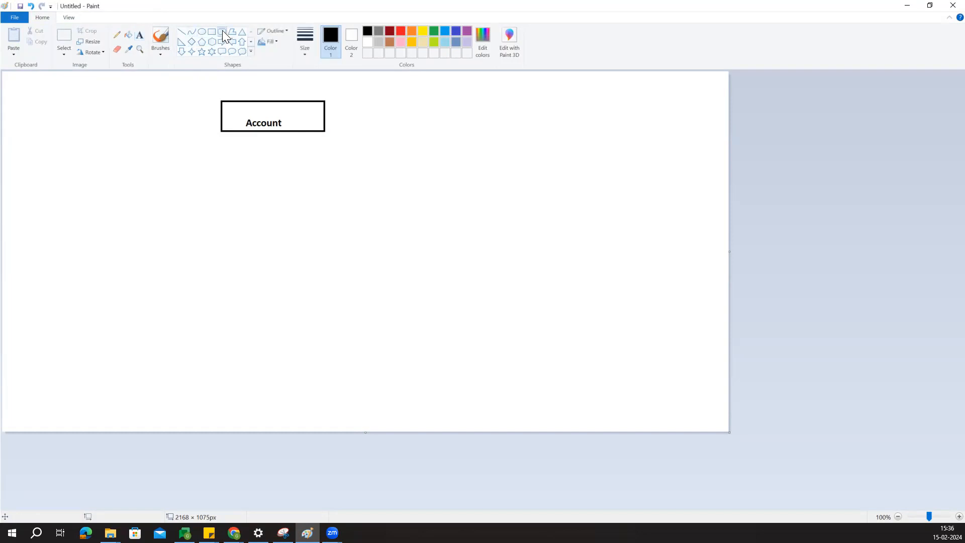
mouse_move(228, 168)
left_mouse_down()
mouse_move(251, 202)
mouse_move(332, 201)
left_mouse_up()
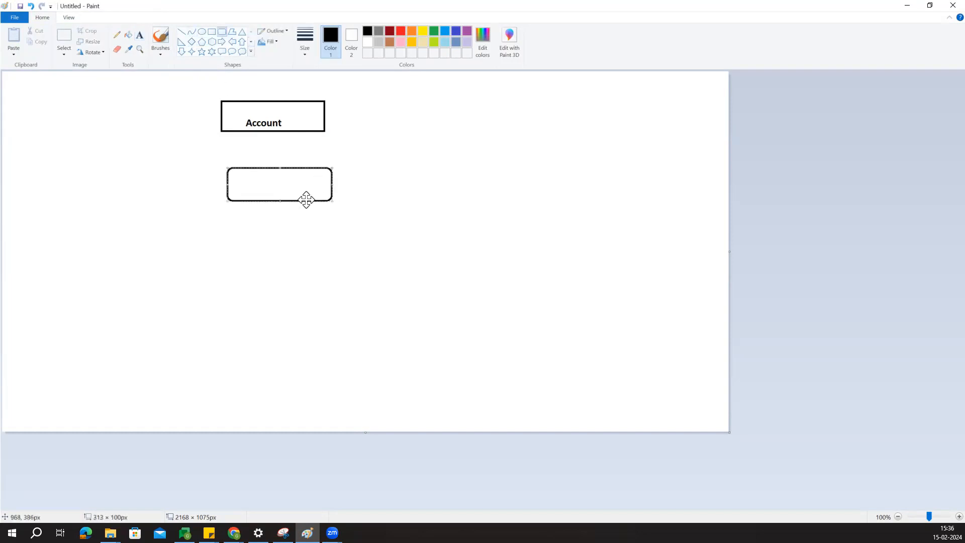
left_click(140, 35)
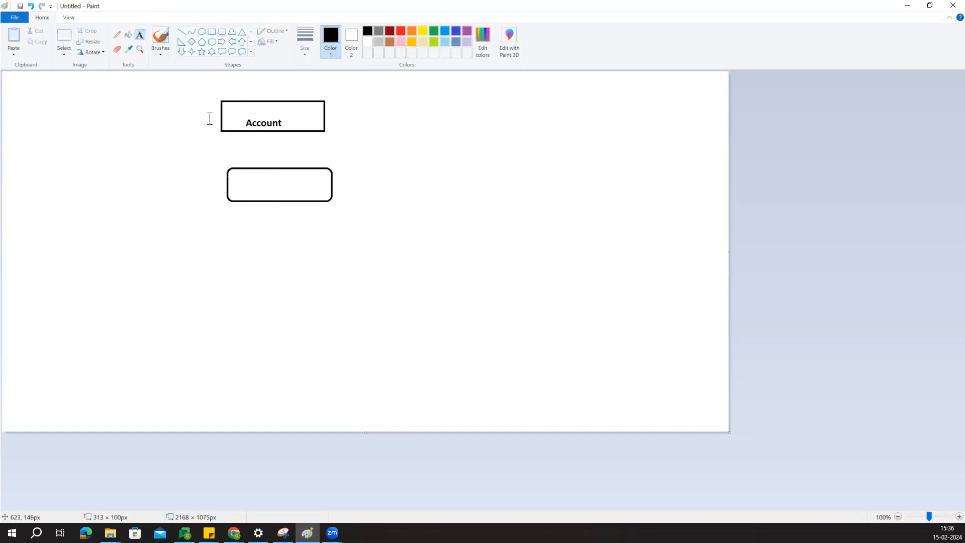
left_click(249, 179)
type("Opp")
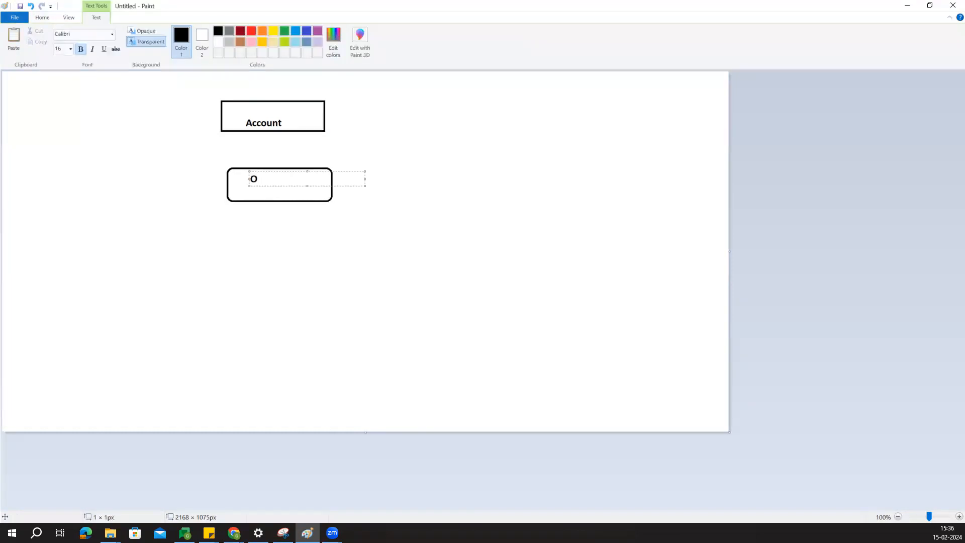
left_click(280, 280)
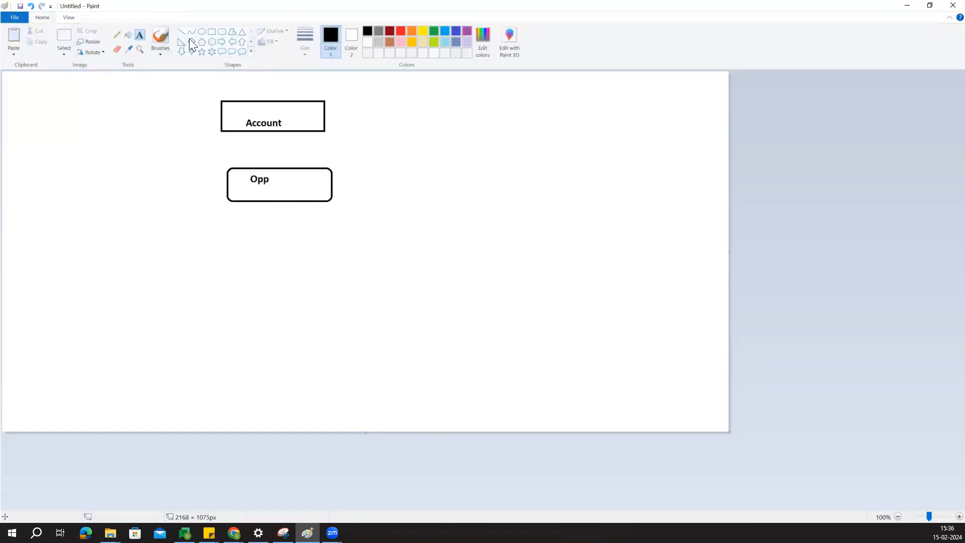
Draw a rectangle of similar size below the Opp box and label it "Quote".
left_click(212, 32)
left_click_drag(230, 233, 331, 269)
left_click(139, 35)
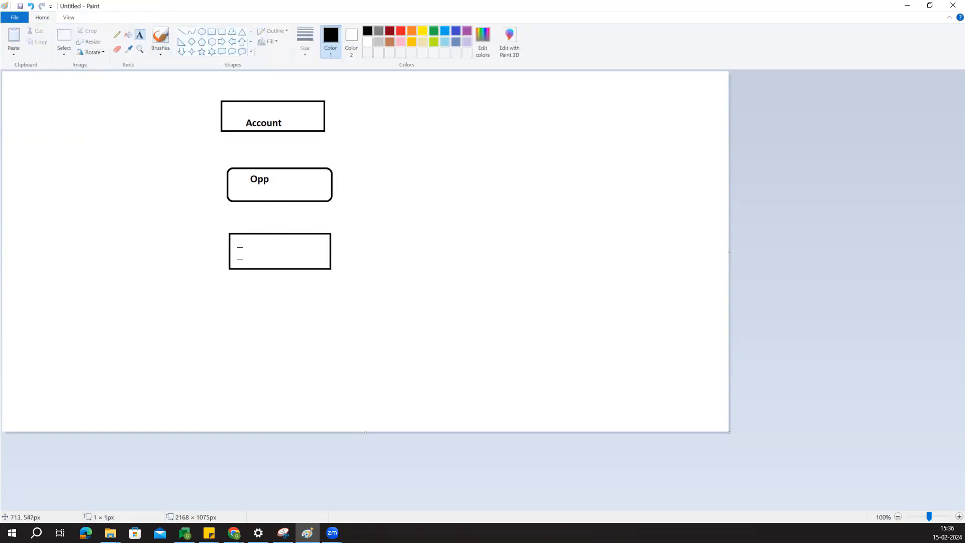
left_click(241, 251)
type("Quote")
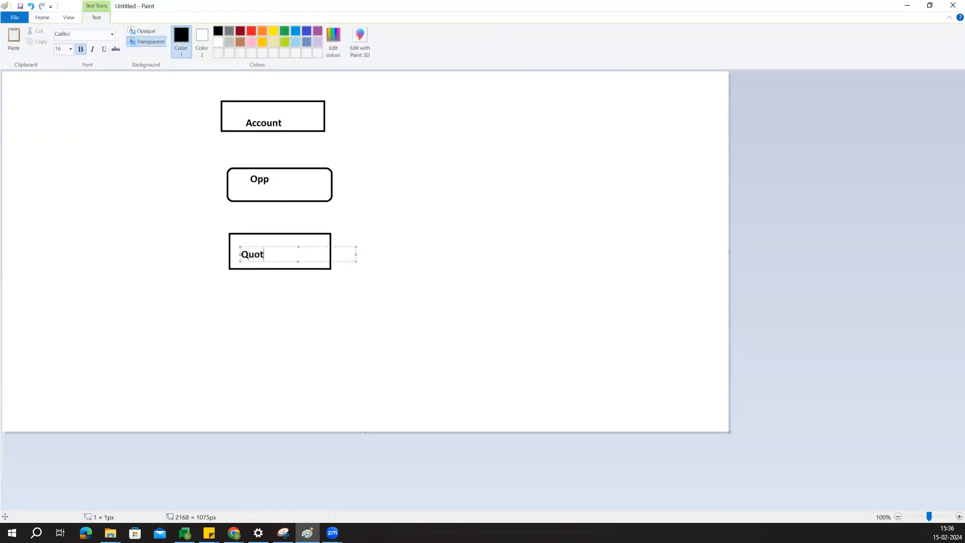
left_click(281, 334)
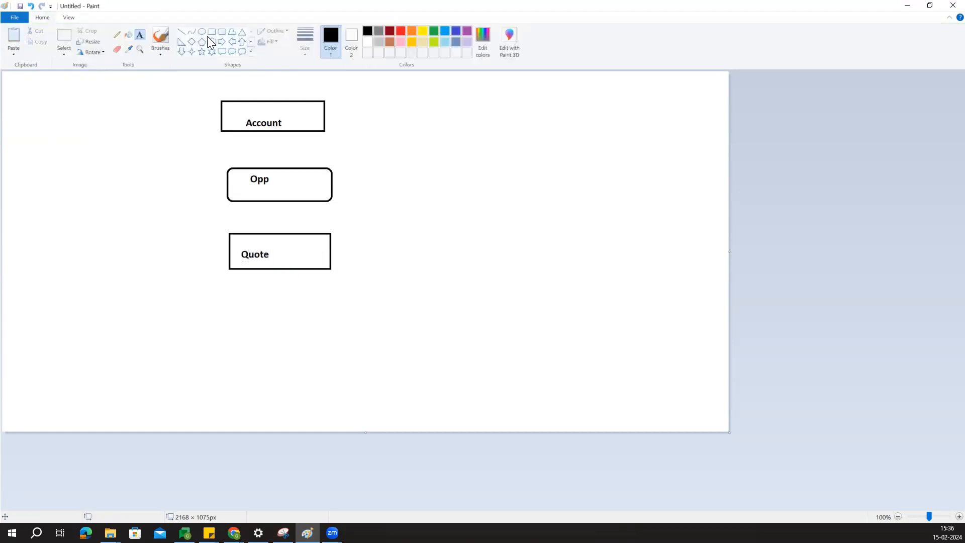
Connect the Account box to the Opp box and the Opp box to the Quote box with vertical lines.
left_click(181, 32)
left_click_drag(277, 132, 276, 169)
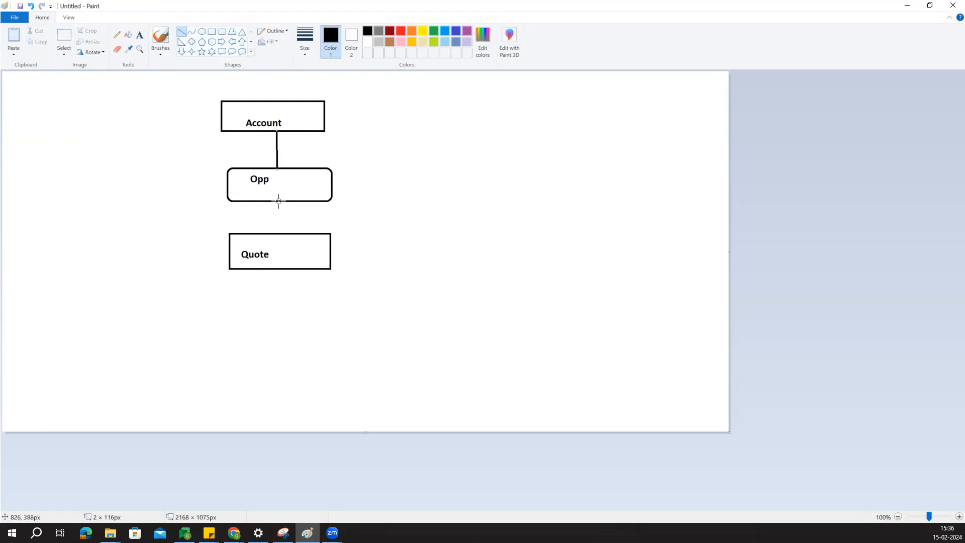
left_click_drag(279, 201, 278, 233)
left_click(269, 278)
Draw four ellipses in a horizontal row across the canvas below the Quote box.
left_click(202, 32)
left_click_drag(19, 317, 89, 360)
left_click_drag(139, 326, 232, 365)
mouse_move(300, 328)
left_mouse_down()
mouse_move(332, 358)
mouse_move(433, 363)
left_mouse_up()
left_click_drag(506, 323, 627, 362)
left_click(50, 350)
Label the first two ellipses from the left "Order1" and "Order 2".
left_click(139, 34)
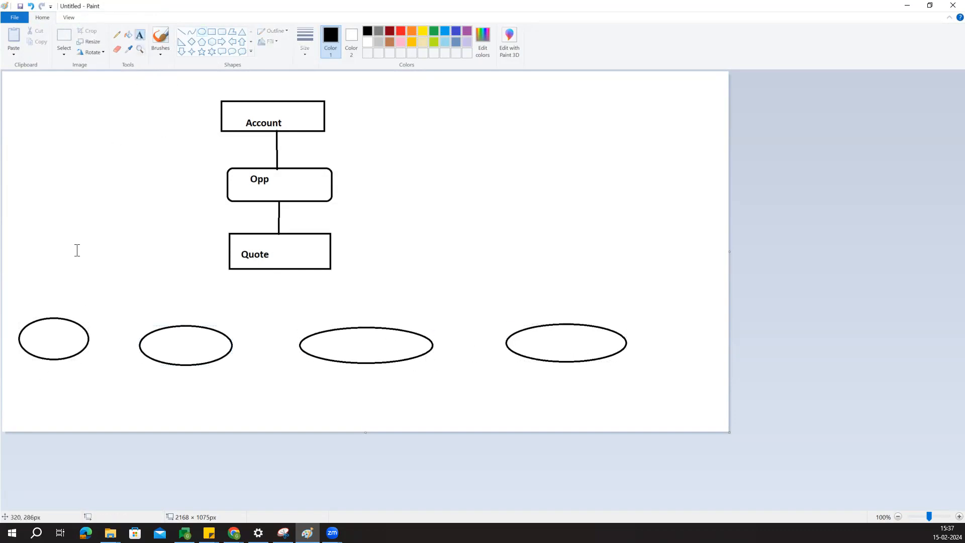
left_click(55, 330)
type("Order1")
left_click(170, 352)
left_click(171, 354)
type("Order 2")
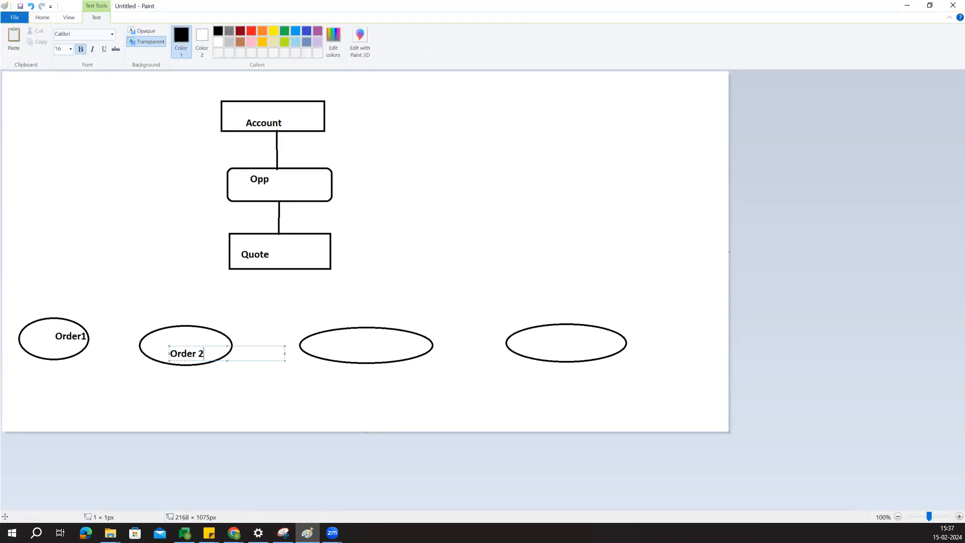
left_click(362, 352)
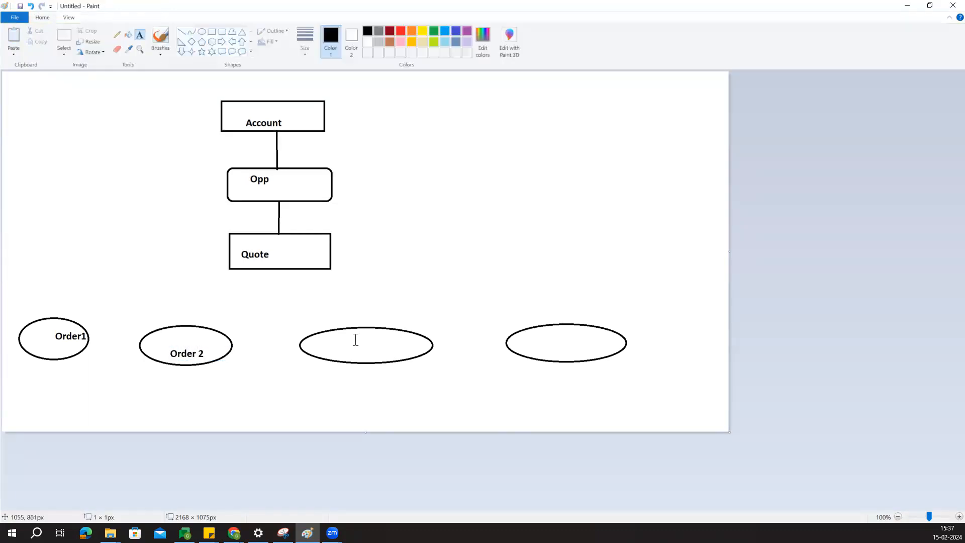
Label the third and fourth ellipses "Order3" and "Order4".
left_click(355, 340)
type("Order3")
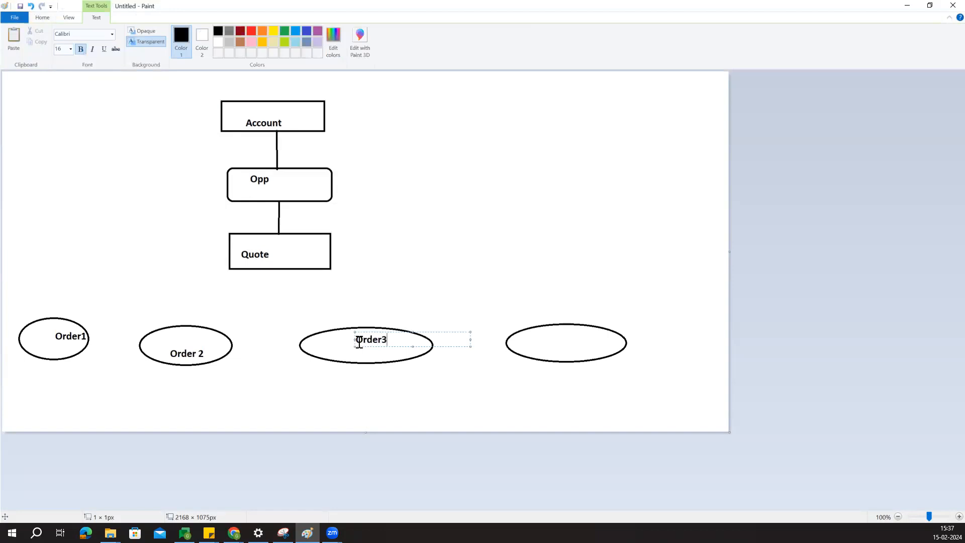
left_click(557, 347)
left_click(561, 349)
type("Order4")
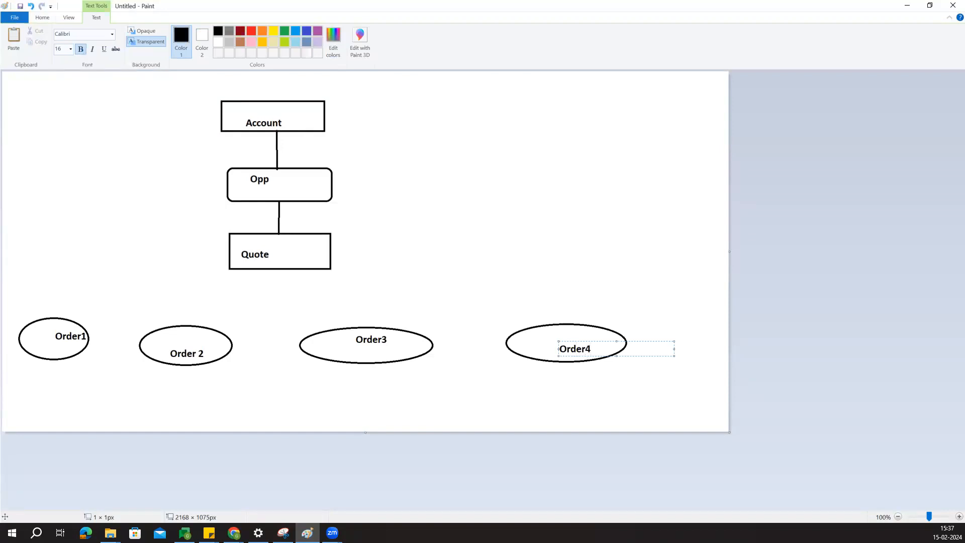
left_click(532, 371)
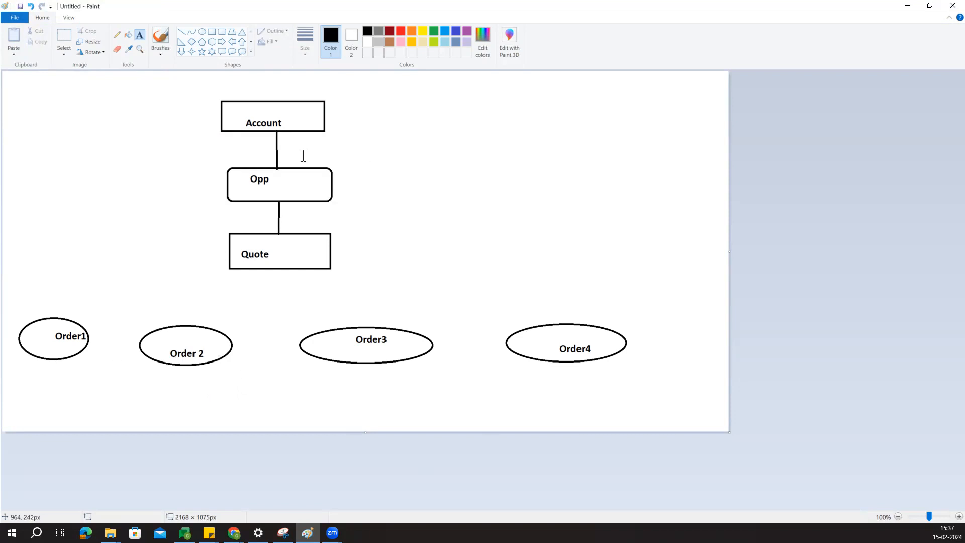
Draw a rectangle about 545 × 286 px to the right of the Opp box and label it "Group's".
left_click(211, 32)
left_click_drag(449, 125, 632, 221)
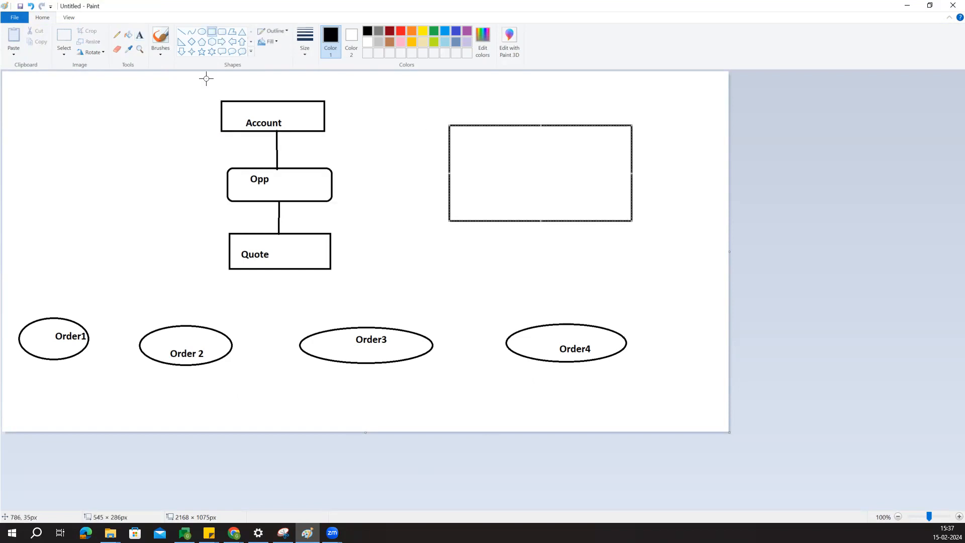
left_click(140, 35)
left_click(471, 153)
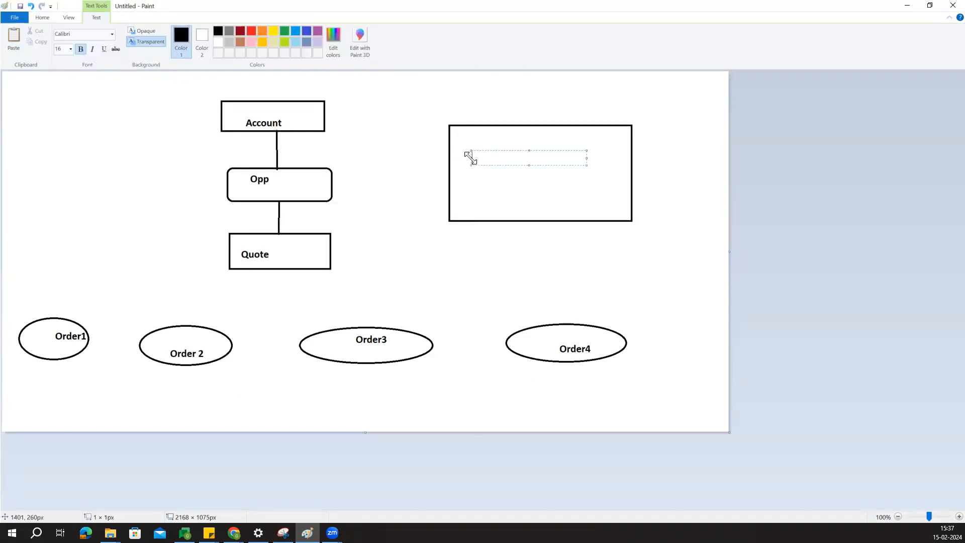
type("Group")
key("BackSpace")
type("'s")
left_click(420, 258)
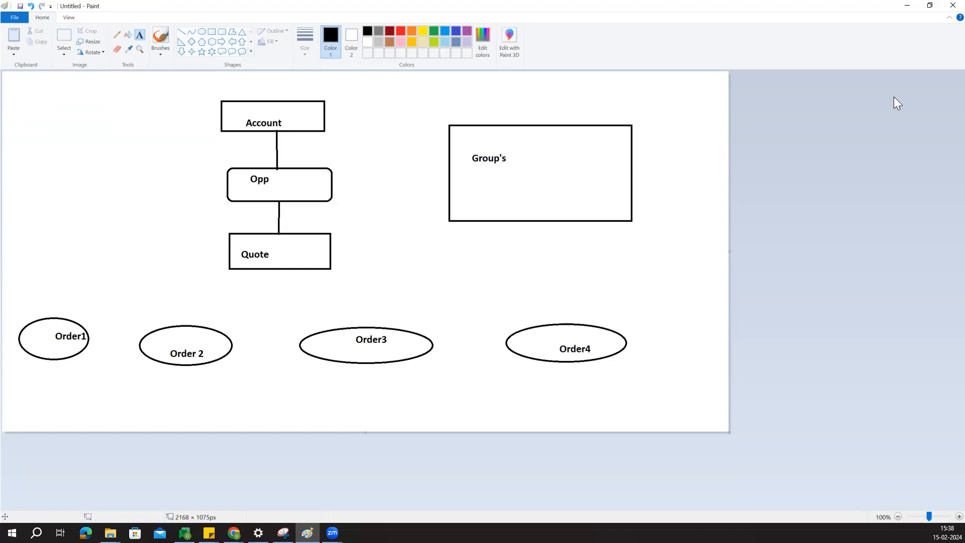
Switch back to Salesforce in the browser and open the Salesforce CPQ app in a new tab.
left_click(908, 6)
left_click(201, 9)
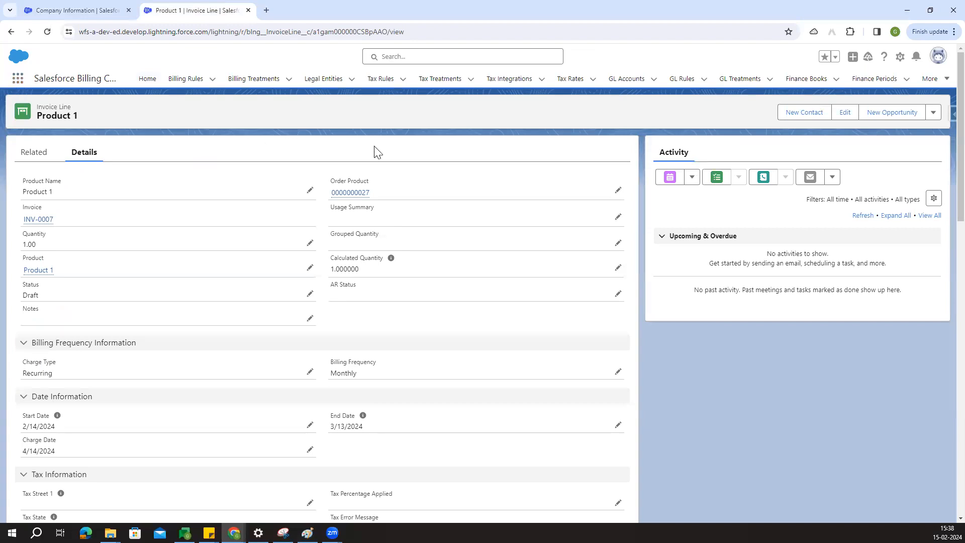
left_click(18, 81)
type("CPQ")
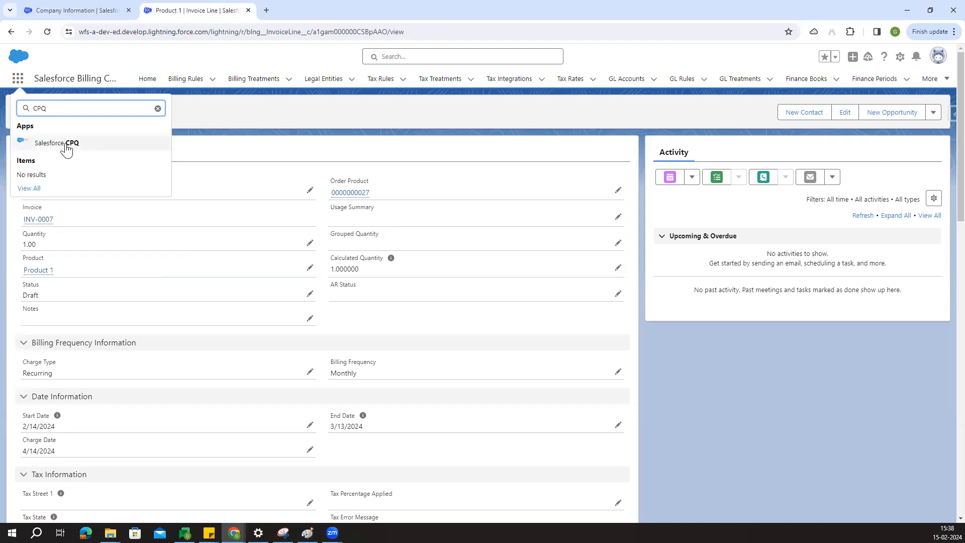
left_click(67, 149)
left_click(279, 8)
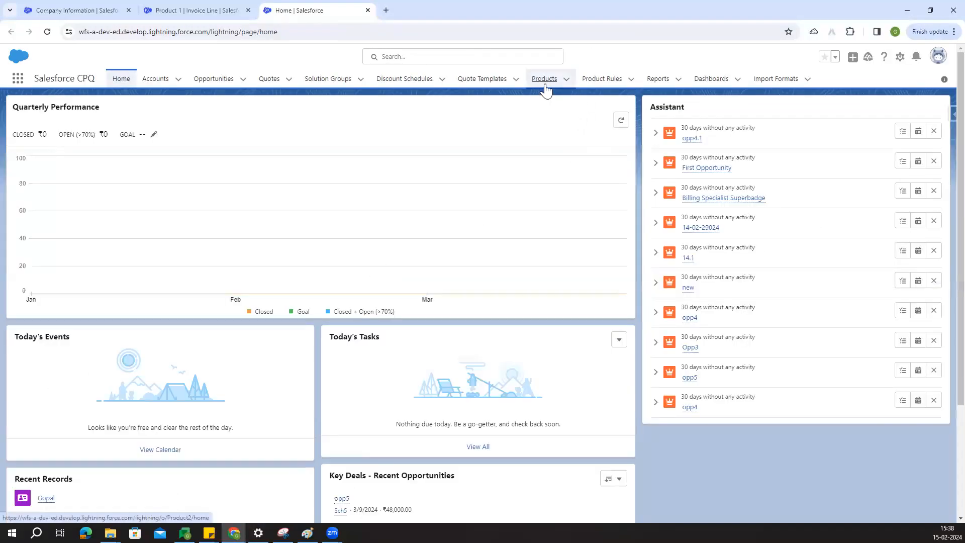
Open the Product 1 record from the Products list in a separate browser tab.
left_click(545, 84)
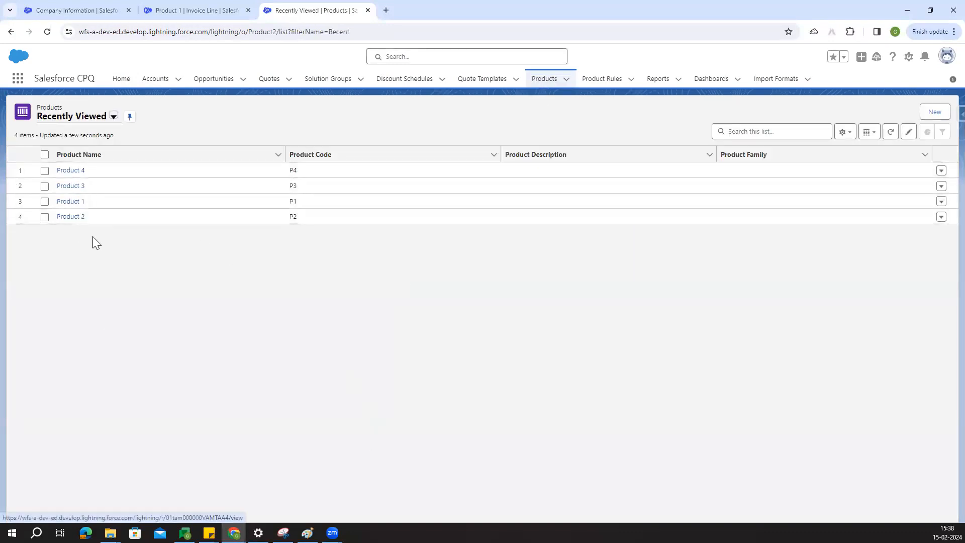
middle_click(79, 203)
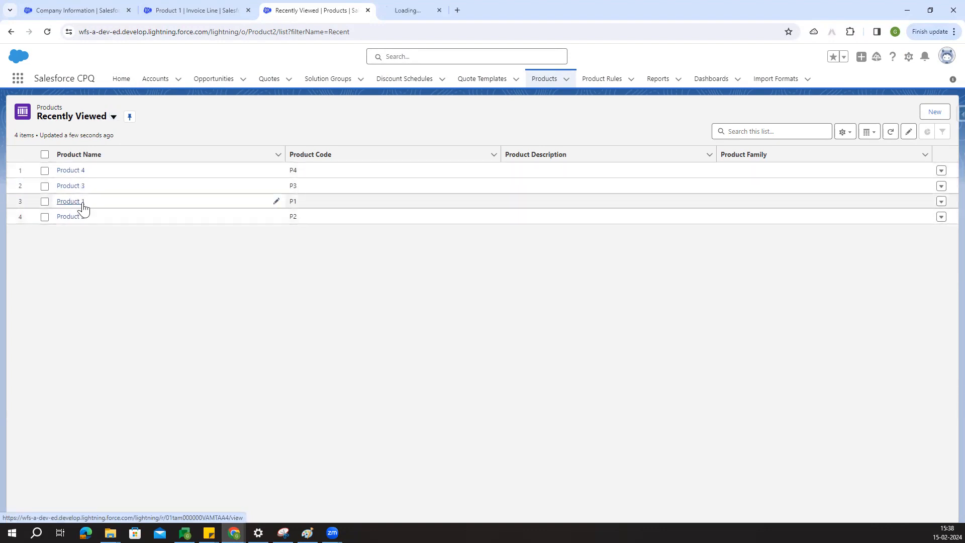
left_click(415, 7)
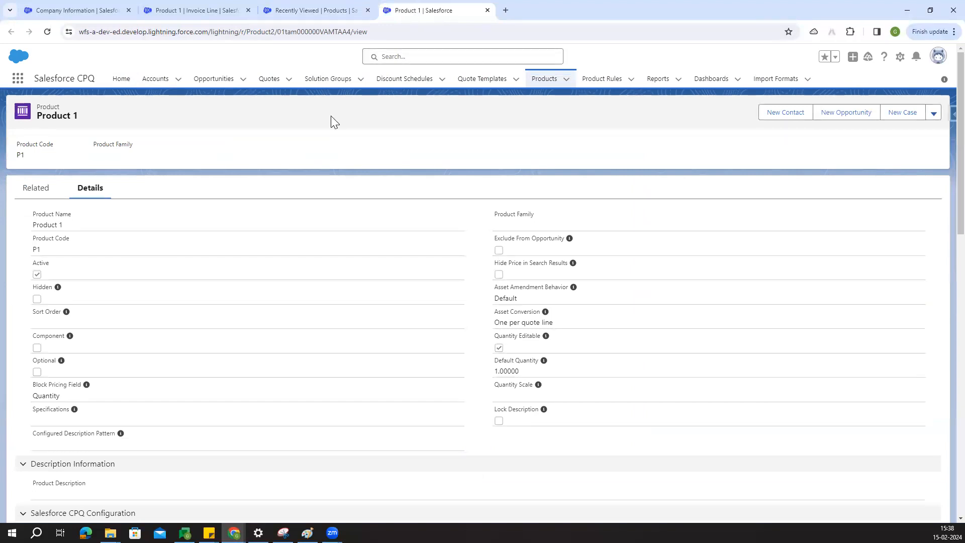
Review Product 1's name, code, active status and subscription pricing, term and type.
left_click_drag(33, 225, 89, 224)
left_click_drag(38, 249, 84, 282)
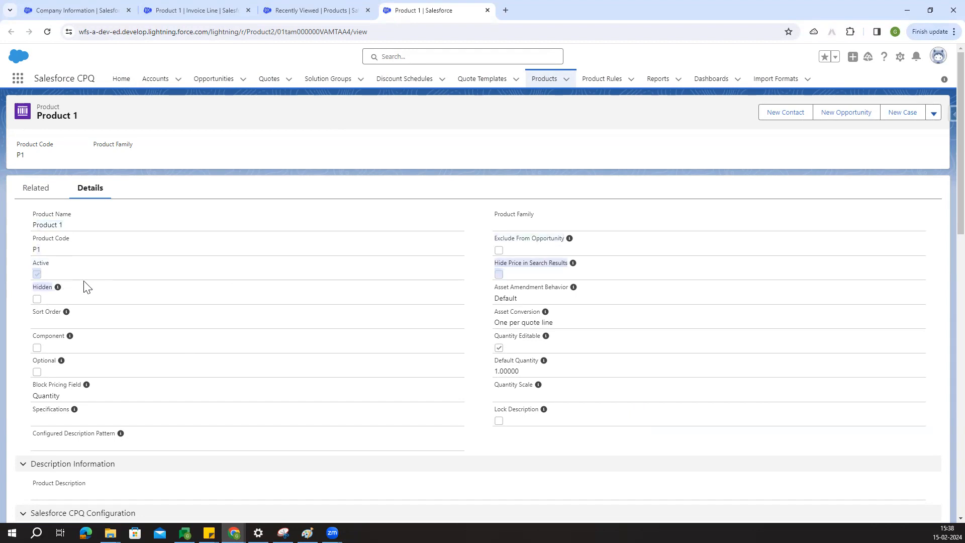
scroll(211, 270, "down", 10)
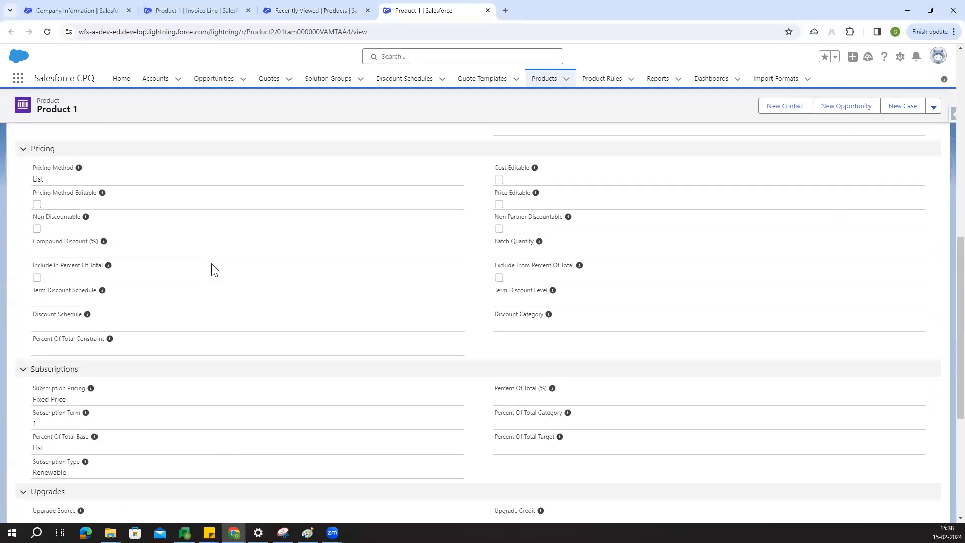
scroll(215, 270, "down", 2)
left_click_drag(29, 296, 86, 305)
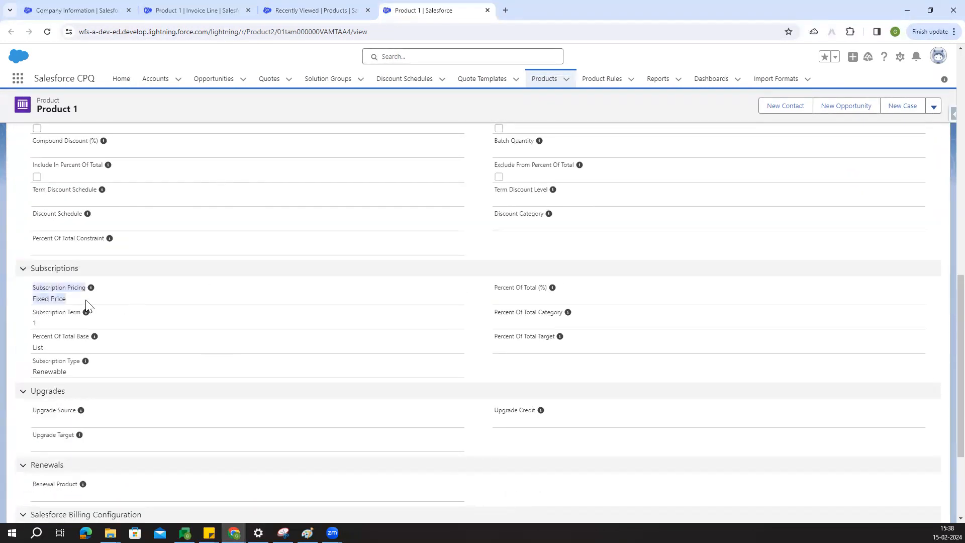
left_click_drag(32, 322, 58, 323)
left_click_drag(34, 353, 73, 376)
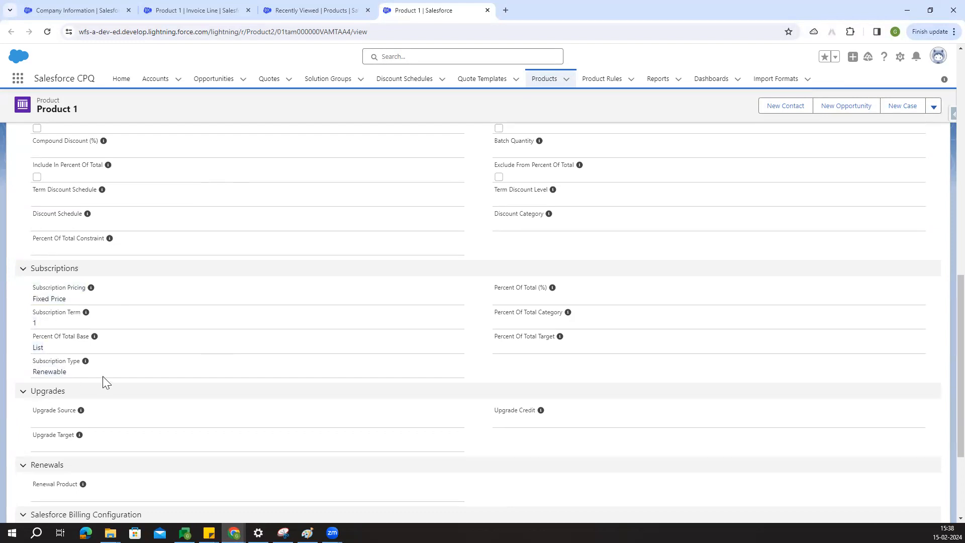
Review Product 1's Salesforce Billing Configuration: billing, tax and revenue recognition rules, charge type, billing frequency and billing type.
scroll(194, 316, "down", 3)
left_click_drag(27, 382, 65, 382)
left_click(43, 415)
left_click_drag(28, 435, 117, 448)
mouse_move(119, 438)
left_click(484, 399)
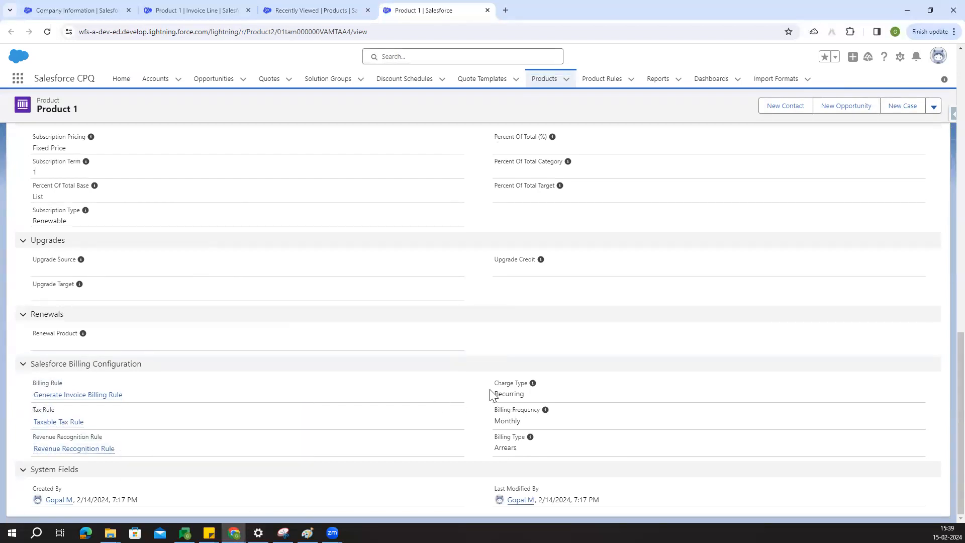
left_click_drag(491, 424, 529, 454)
left_click(482, 449)
scroll(227, 407, "up", 8)
scroll(227, 407, "down", 8)
scroll(223, 431, "up", 15)
Start a new account from the Accounts list and enter "Account 15 - 1st" as its name.
left_click(297, 9)
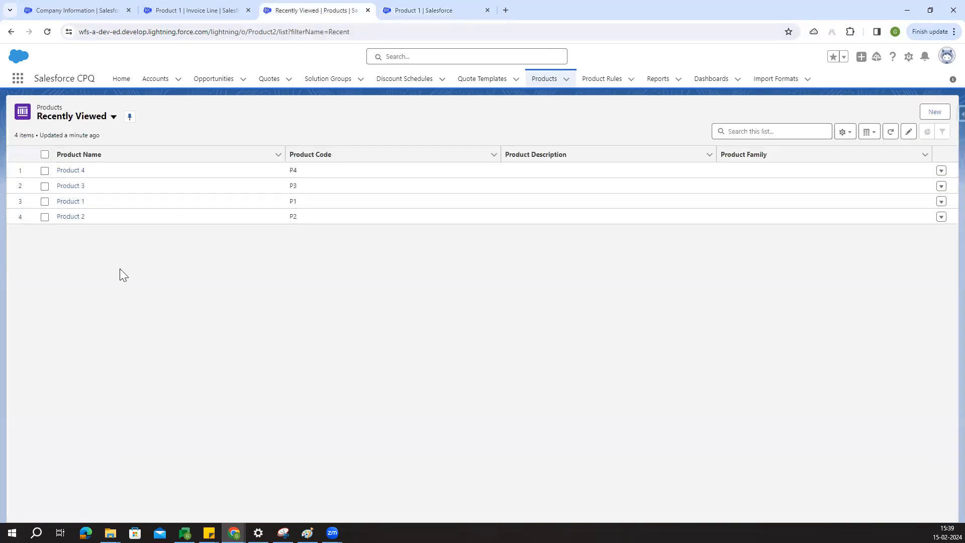
left_click(155, 78)
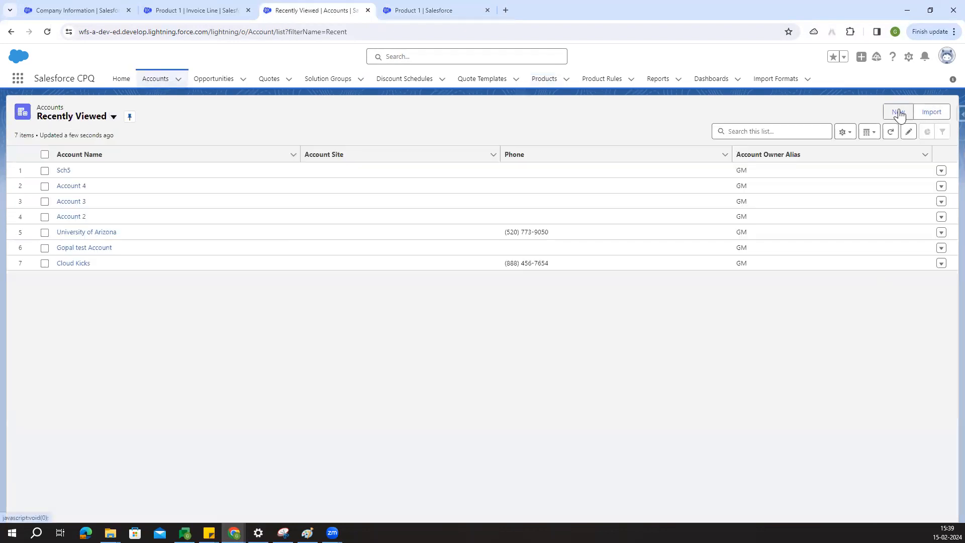
left_click(899, 112)
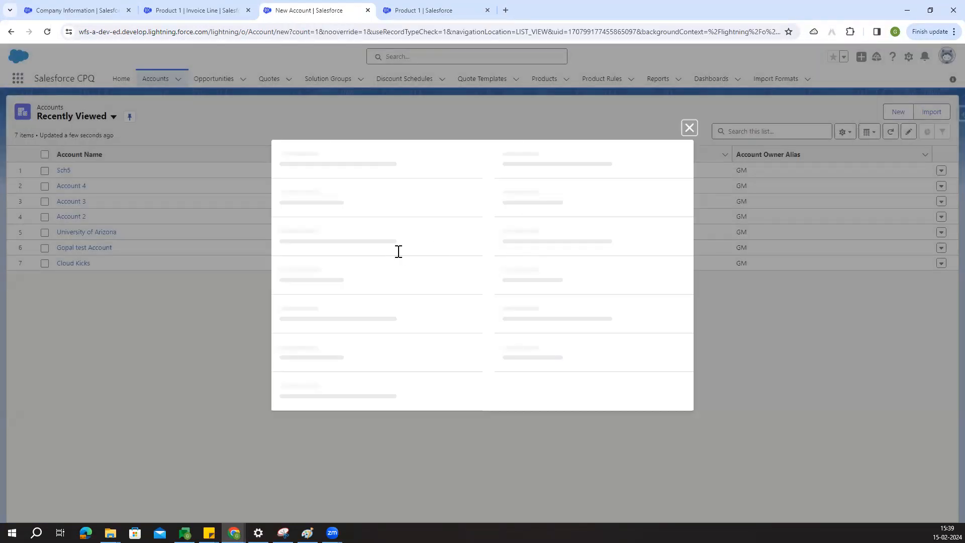
left_click(347, 194)
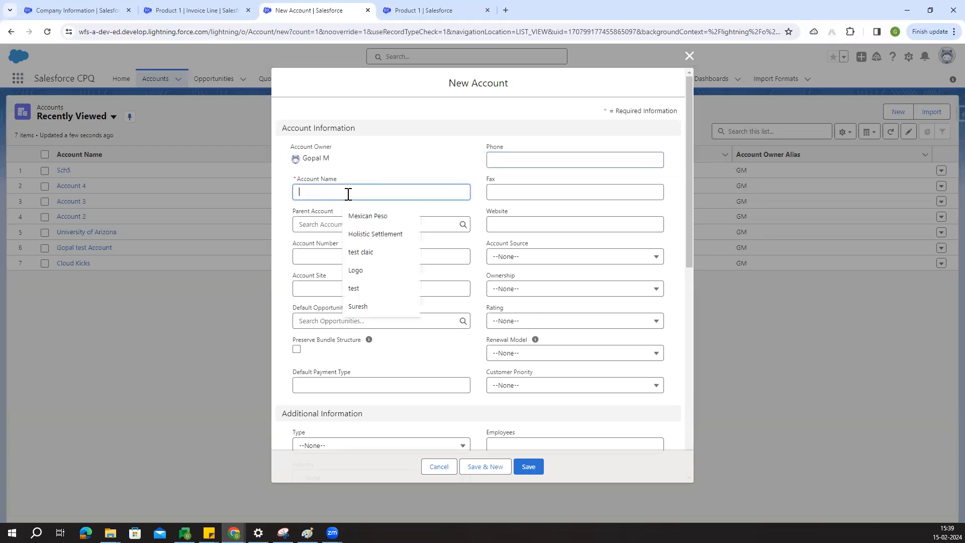
type("1")
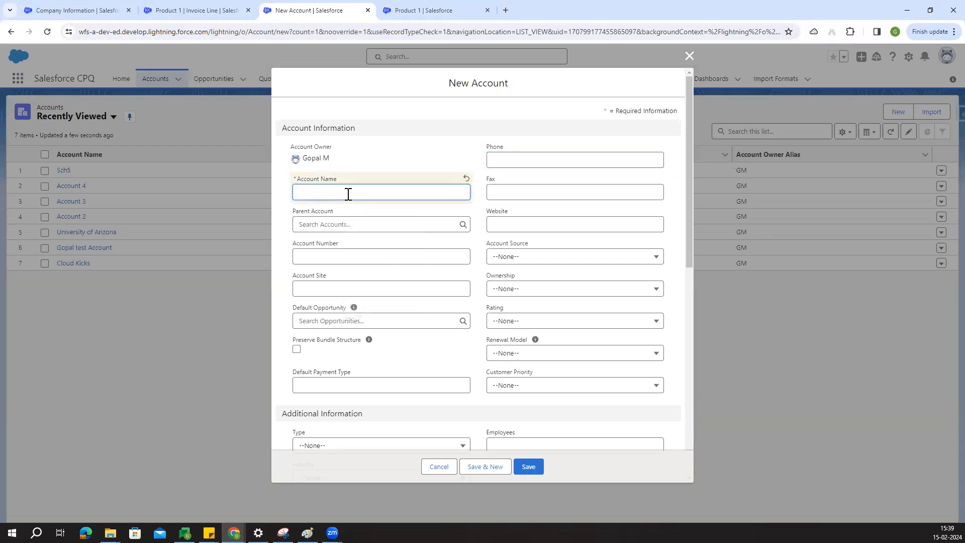
type("Account")
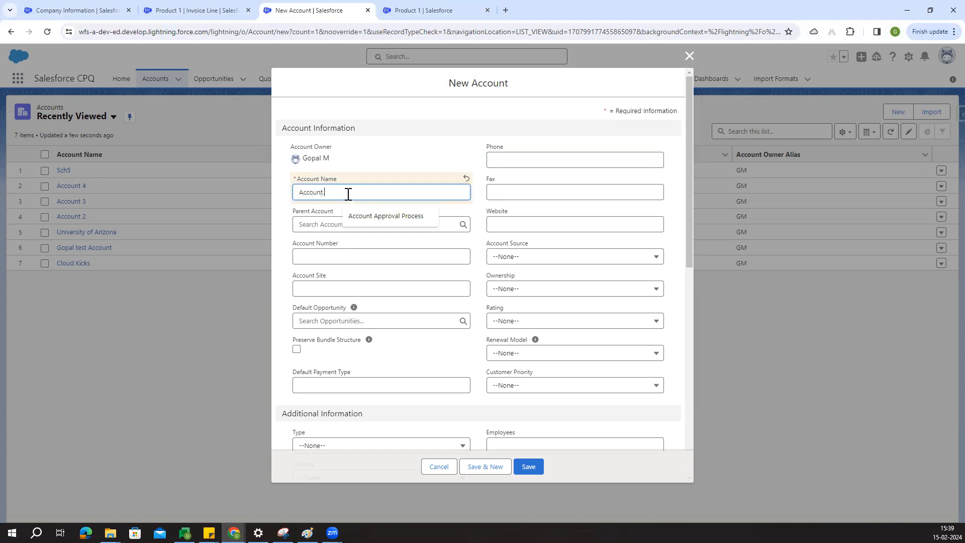
type(" 15 - 1st")
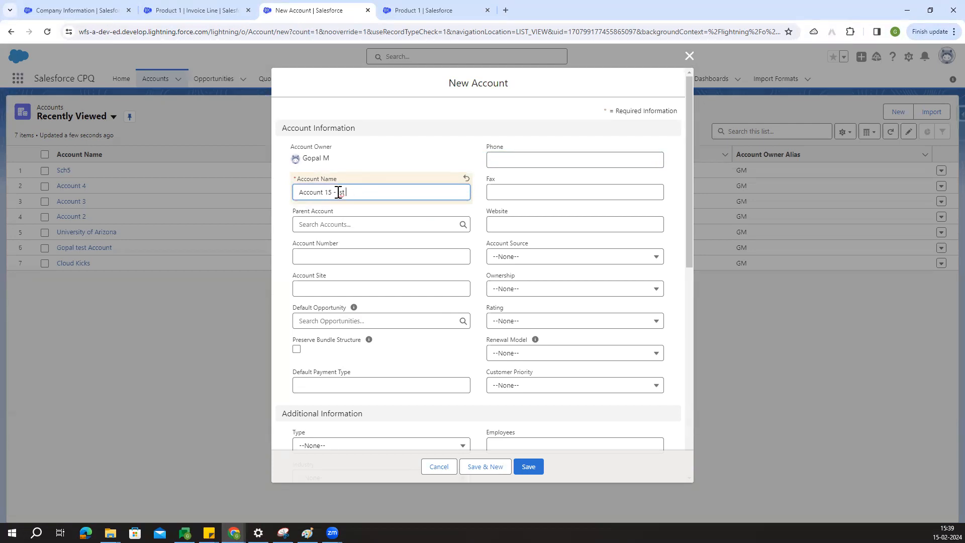
Change the new account's name to "1st - Account 15" and save the account.
left_click_drag(338, 193, 269, 189)
key("BackSpace")
left_click(325, 194)
key("BackSpace")
left_click(397, 130)
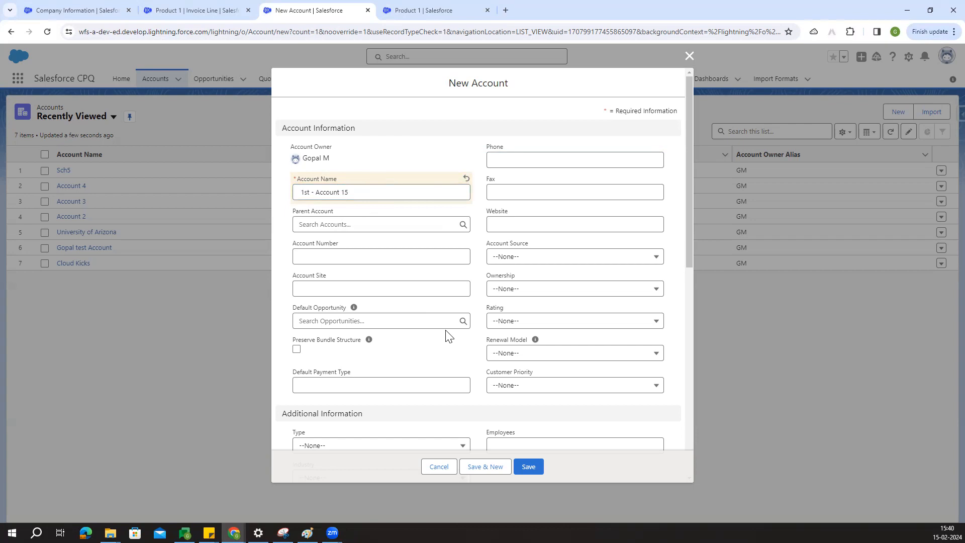
left_click(528, 468)
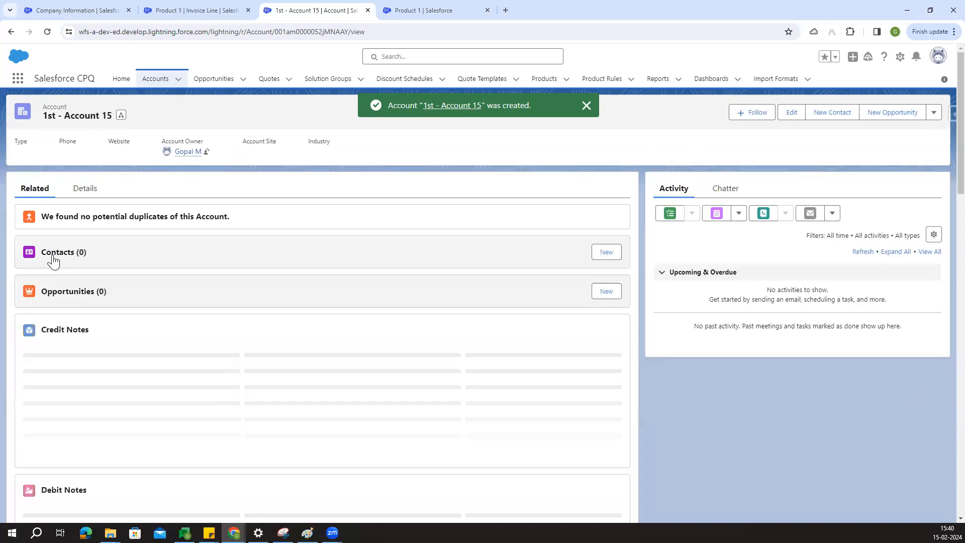
Create opportunity opp1 for the 1st - Account 15 account with close date 2/29/2024 and stage Prospecting.
left_click(607, 291)
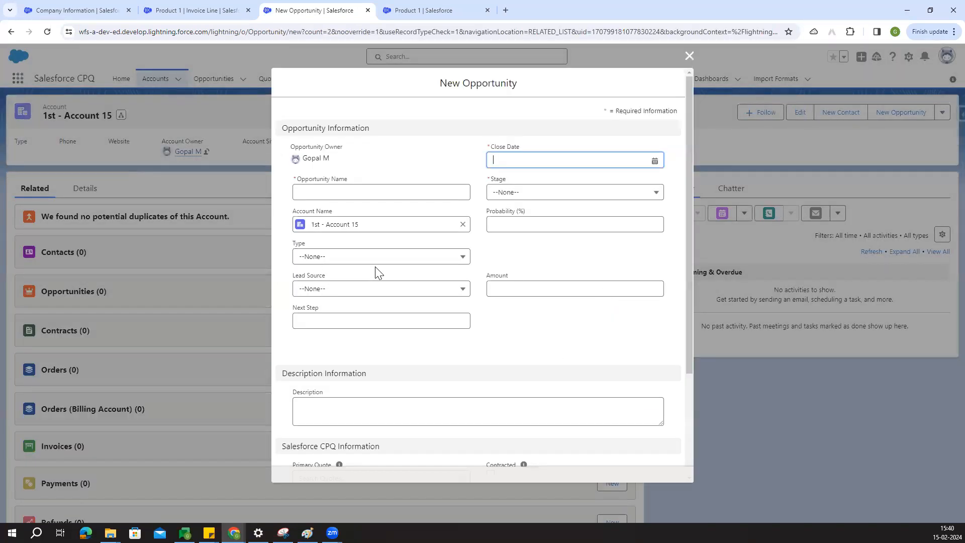
left_click(336, 193)
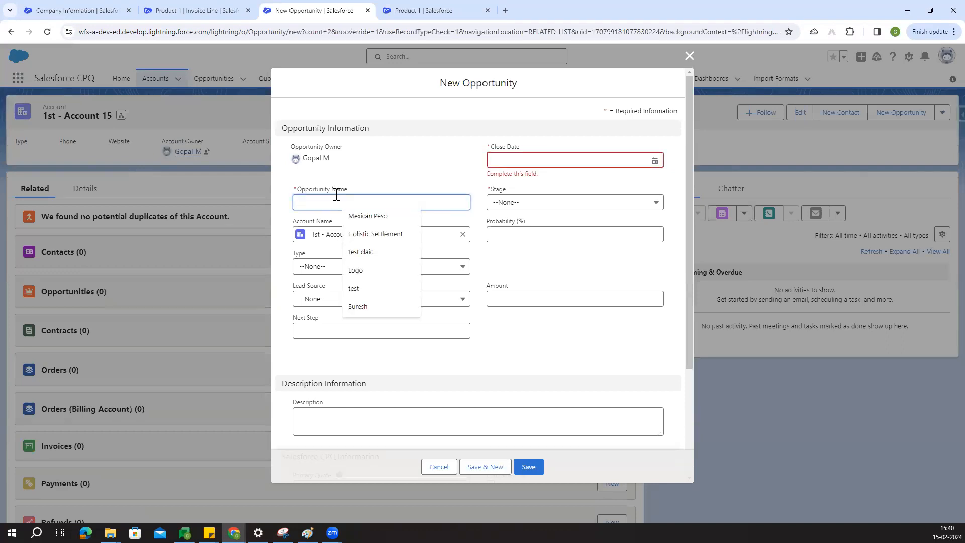
type("opp1")
left_click(401, 173)
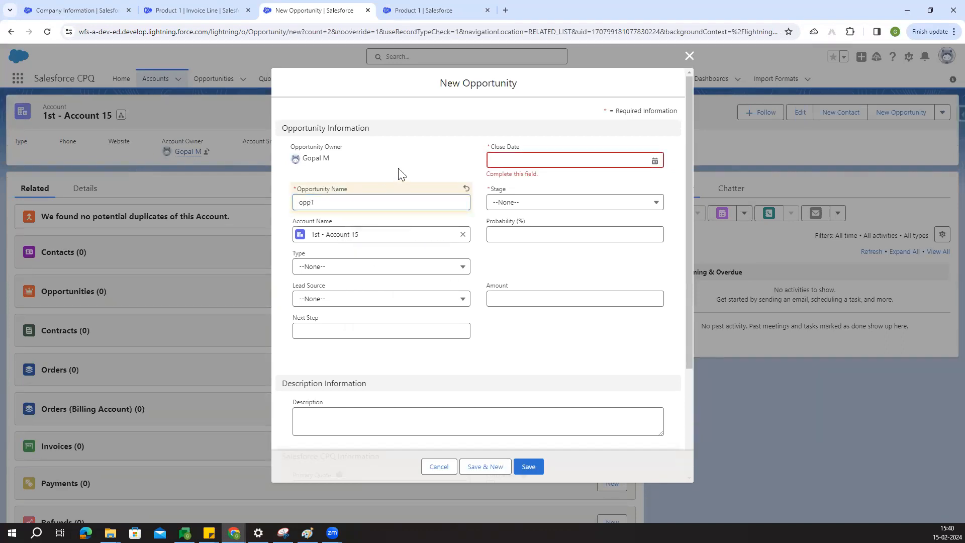
left_click(605, 156)
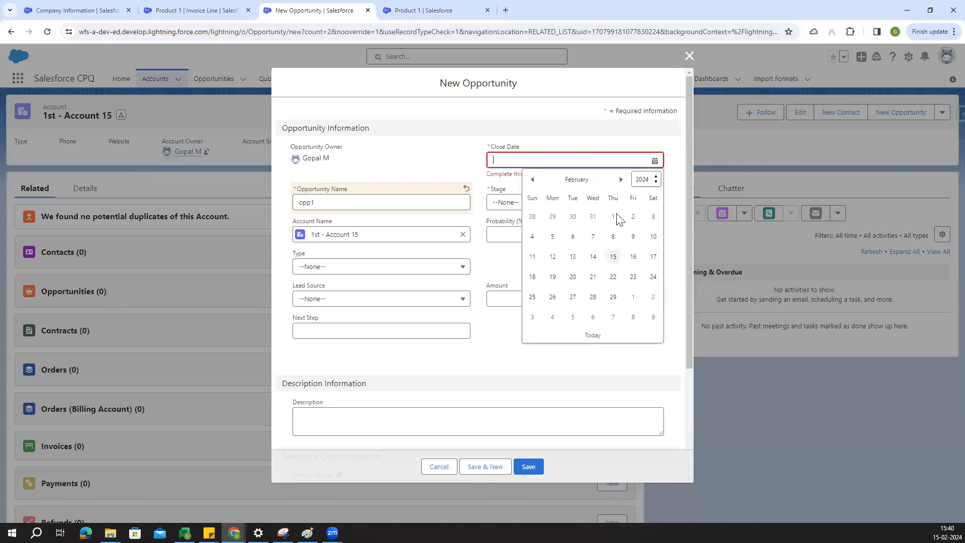
left_click(622, 302)
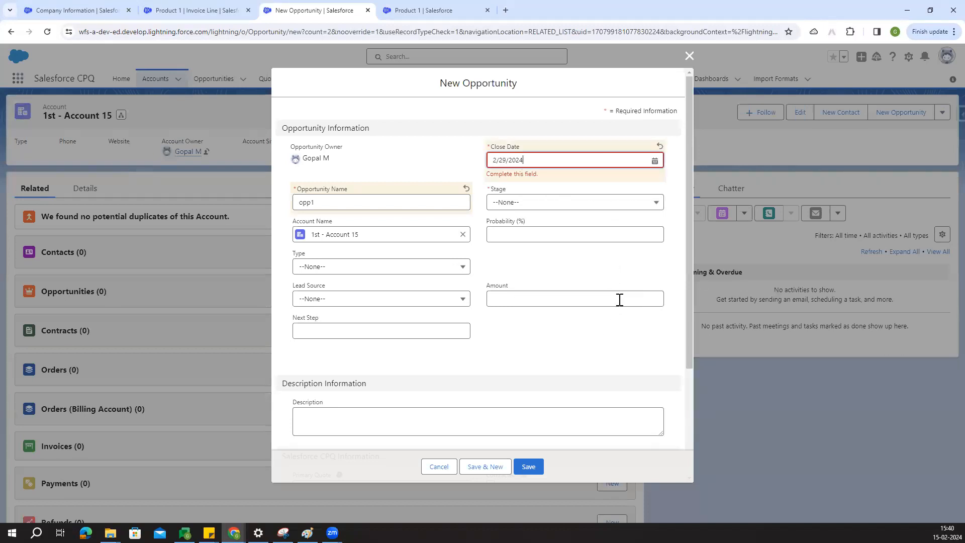
left_click(523, 197)
left_click(525, 231)
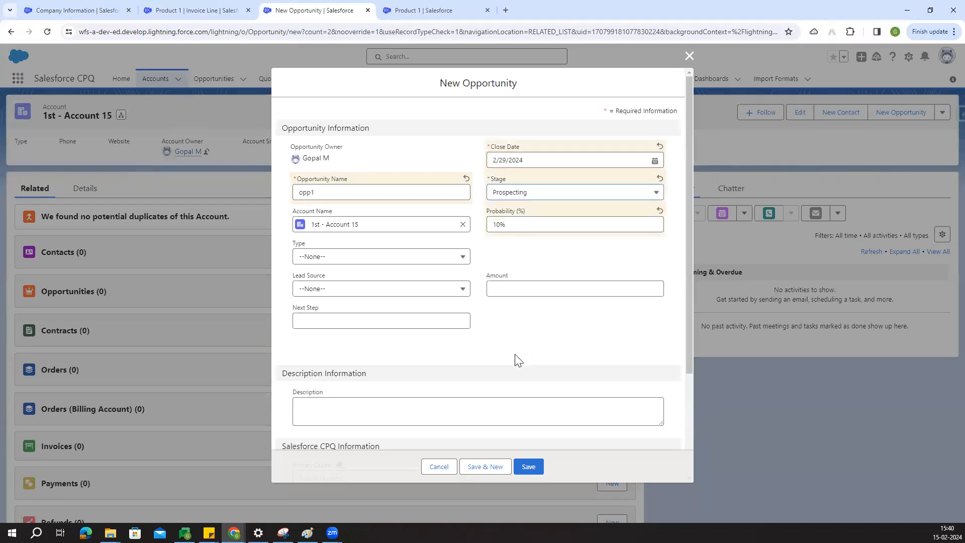
left_click(525, 467)
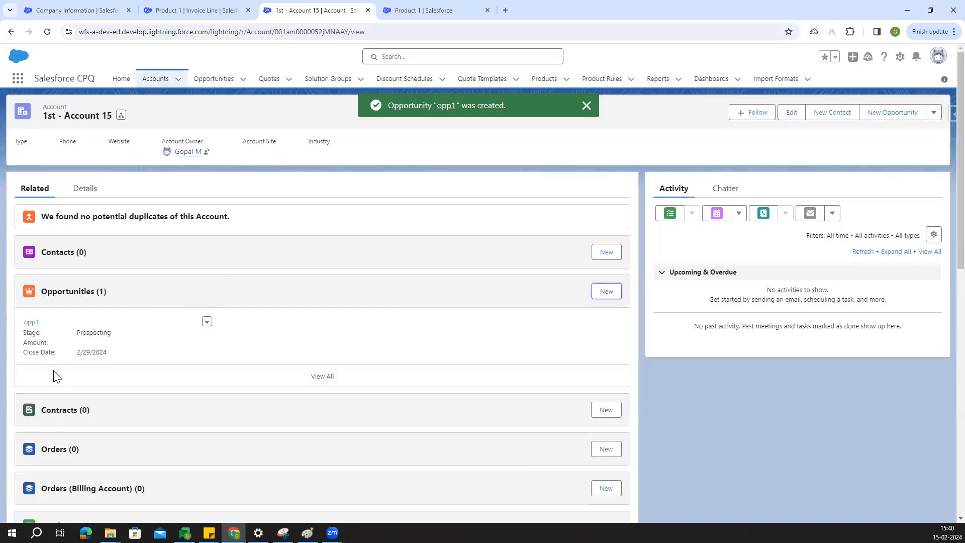
Start a new quote from opportunity opp1, mark it as primary, and link it to opp1 and account 1st - Account 15.
left_click(32, 322)
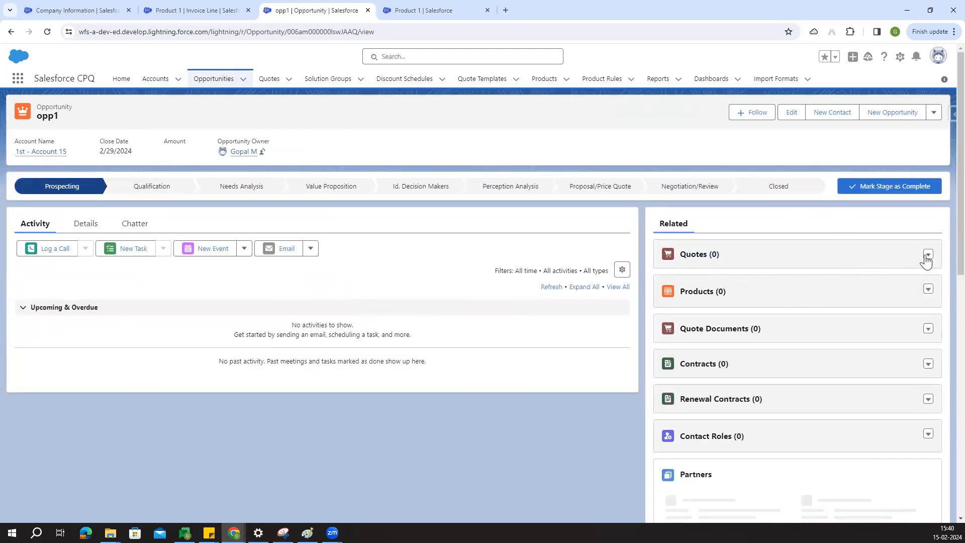
left_click(928, 254)
left_click(902, 276)
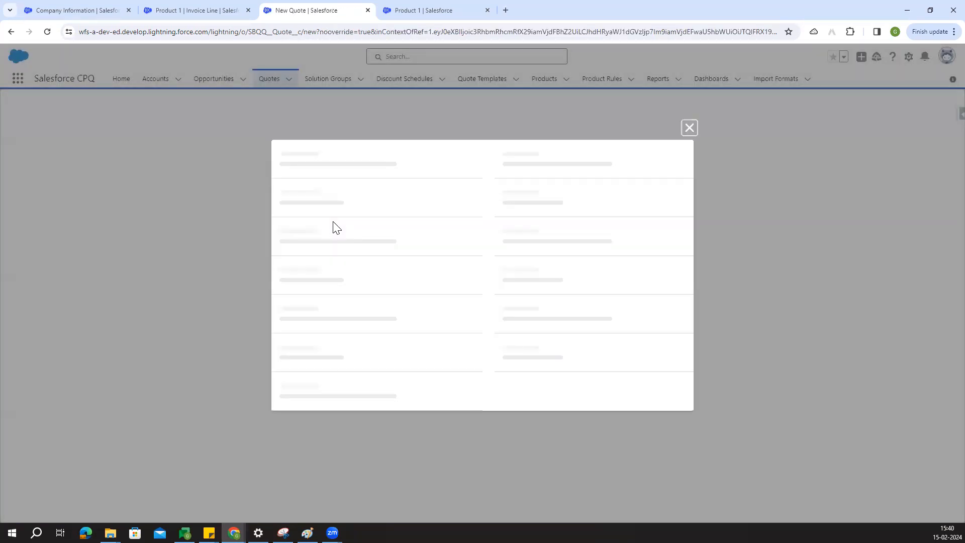
left_click(296, 189)
left_click(530, 160)
left_click(537, 198)
left_click(536, 190)
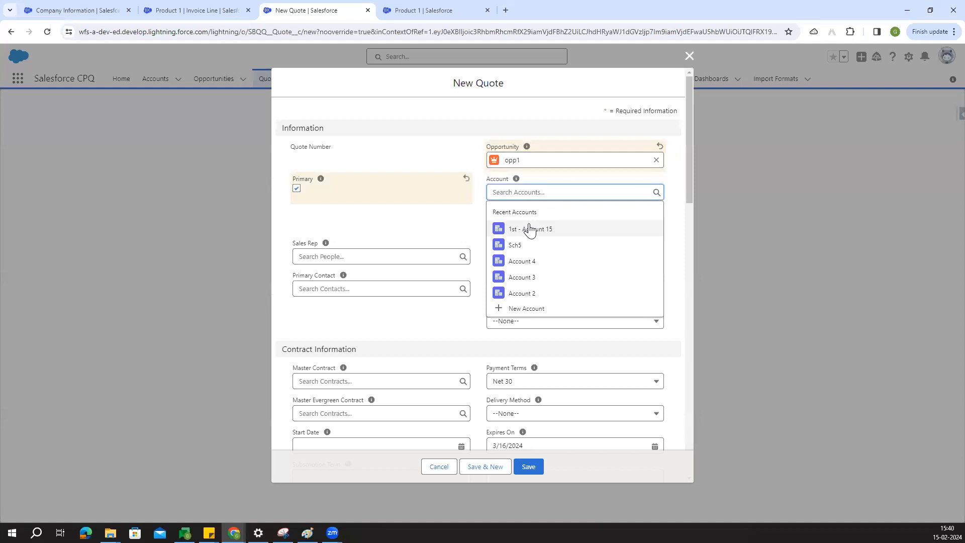
left_click(530, 230)
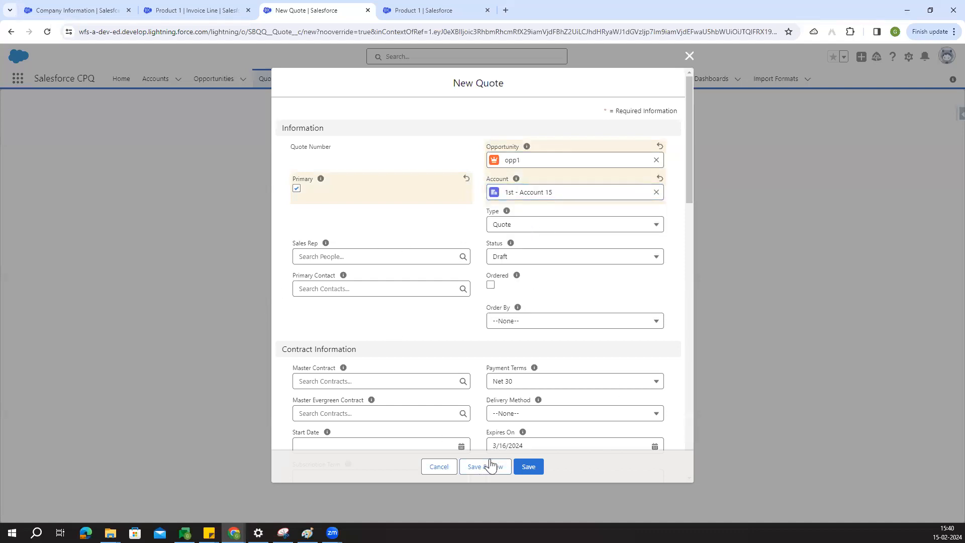
Choose the sales rep and primary contact for the new quote and save it.
left_click(358, 256)
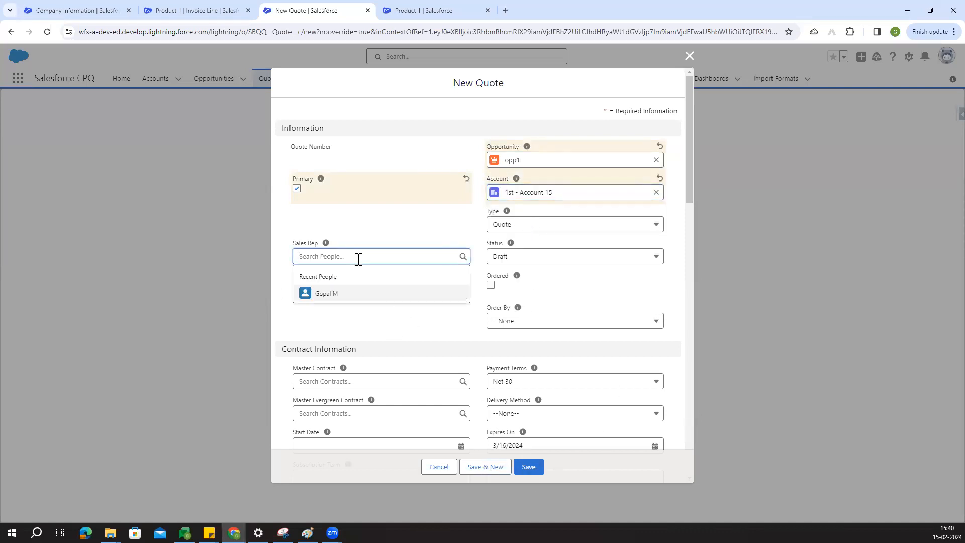
left_click(339, 299)
left_click(347, 289)
left_click(341, 318)
left_click(531, 468)
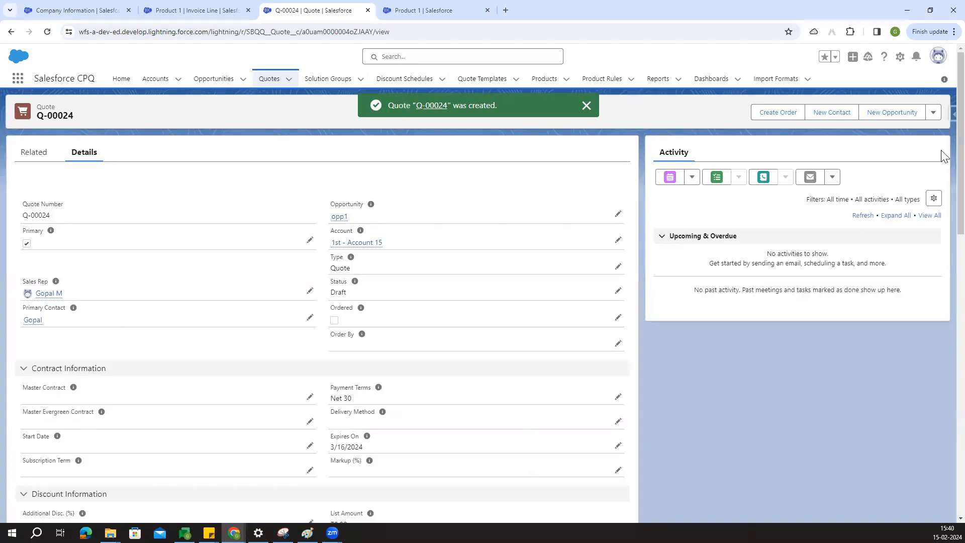
Open the new quote for line editing and assign the Standard Price Book.
left_click(934, 113)
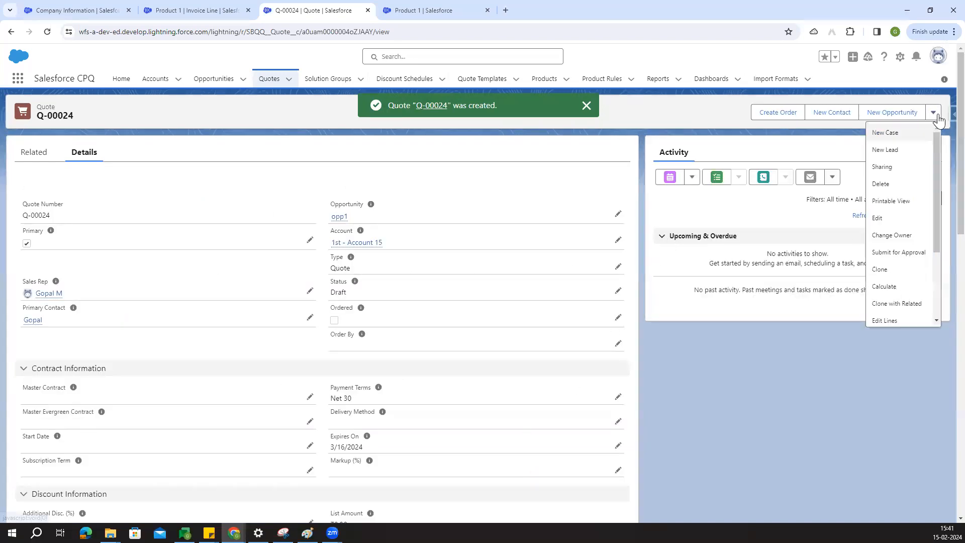
left_click(900, 318)
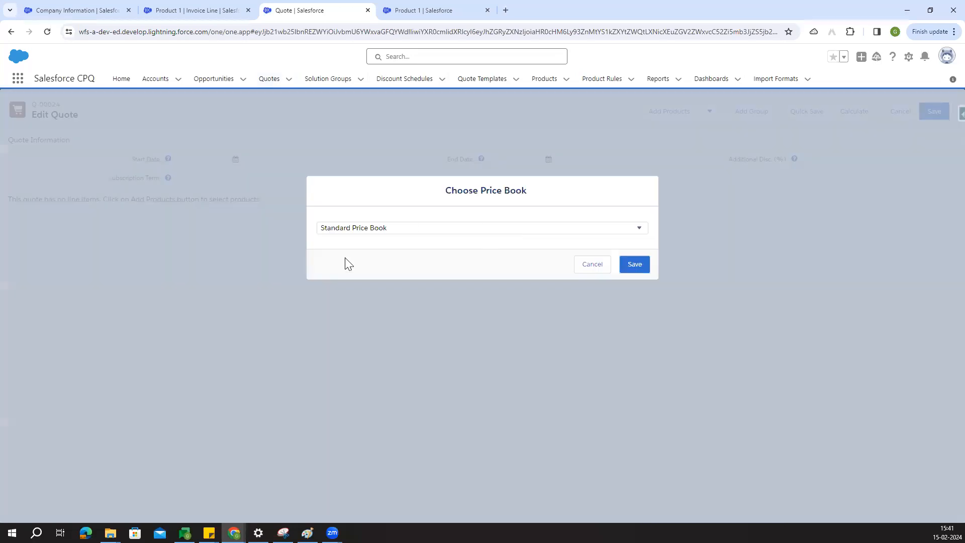
left_click(631, 265)
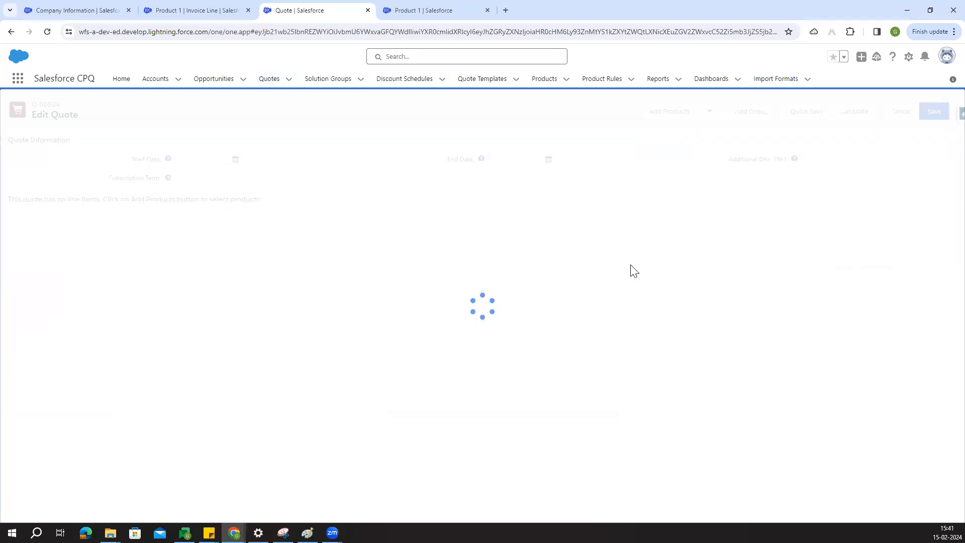
Add Product 1, Product 2, Product 3 and Product 4 to the quote as line items.
left_click(665, 117)
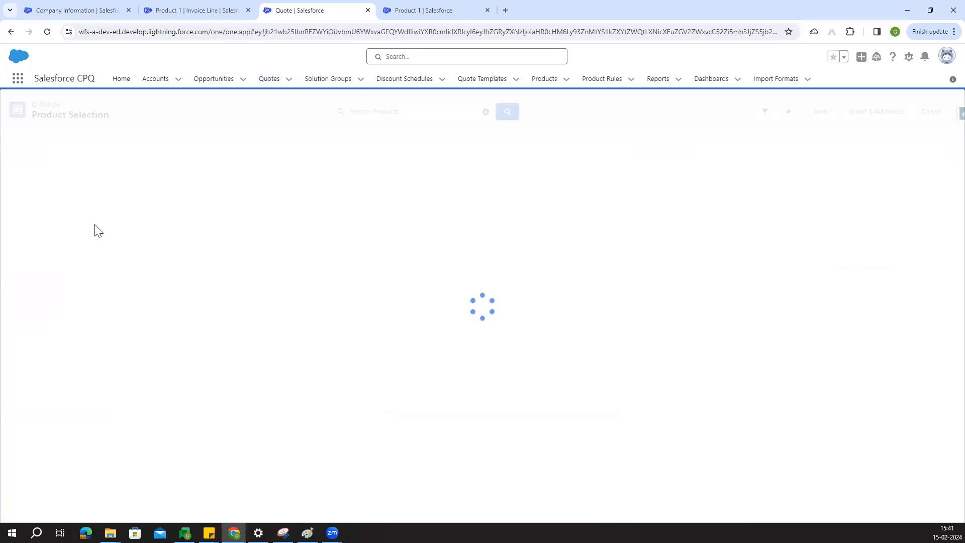
left_click(8, 192)
left_click(8, 208)
left_click(8, 225)
left_click(7, 241)
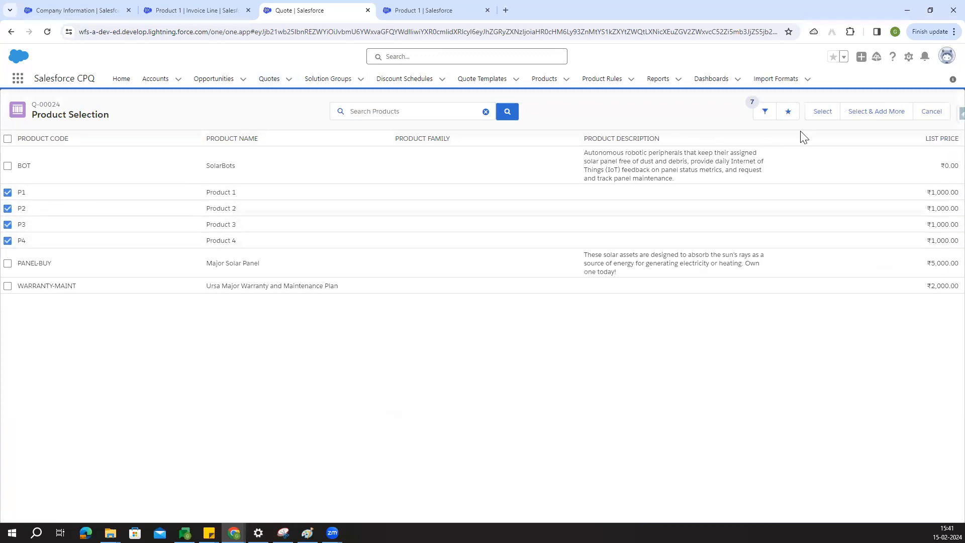
left_click(813, 115)
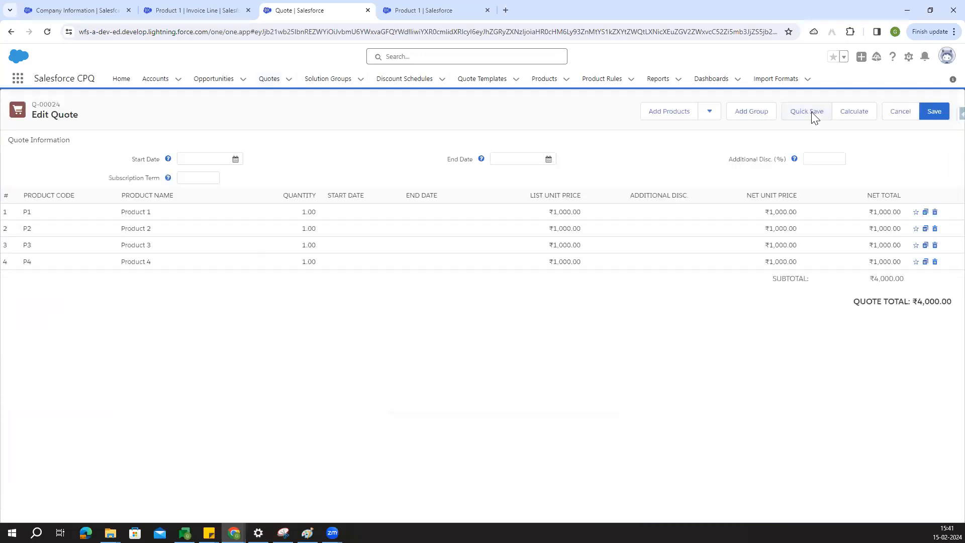
left_click(659, 115)
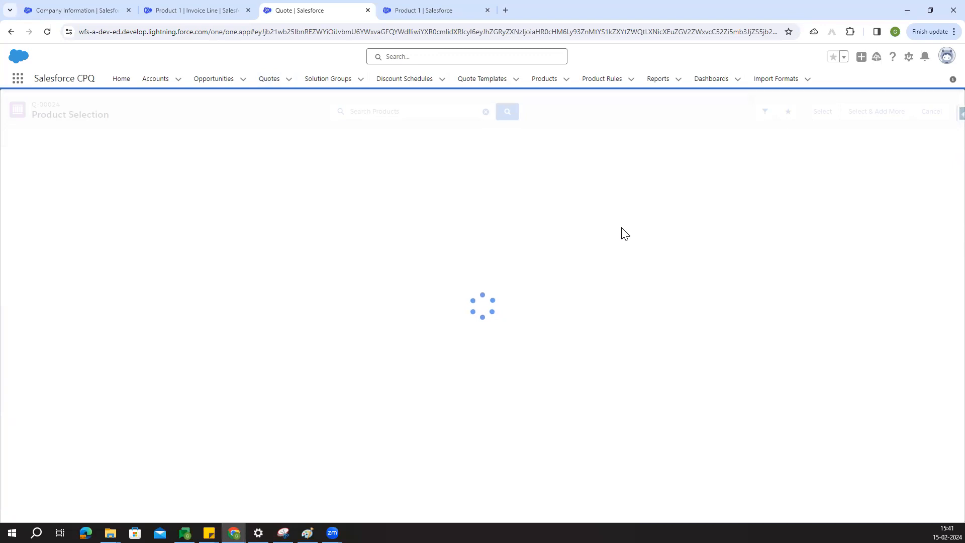
left_click(940, 108)
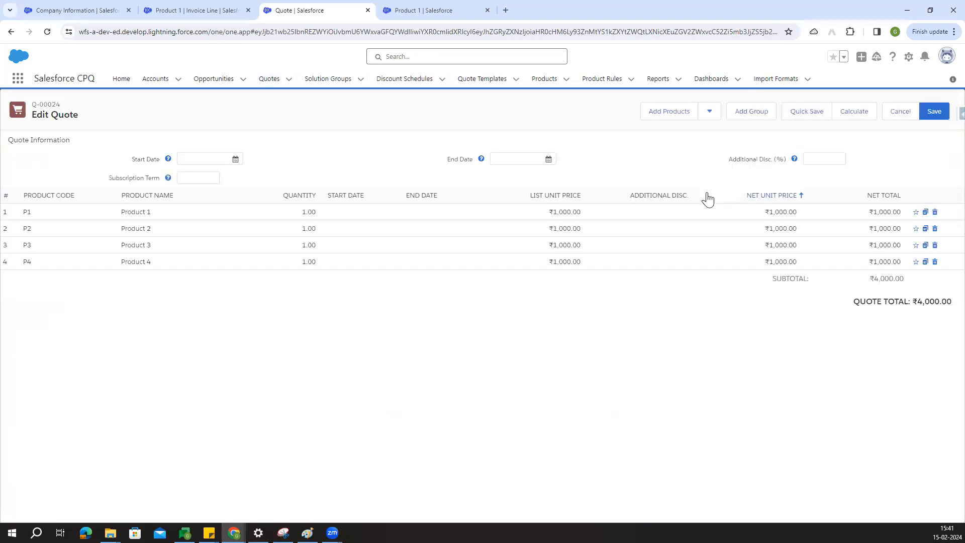
Add three line groups to the quote in the quote line editor.
left_click(755, 111)
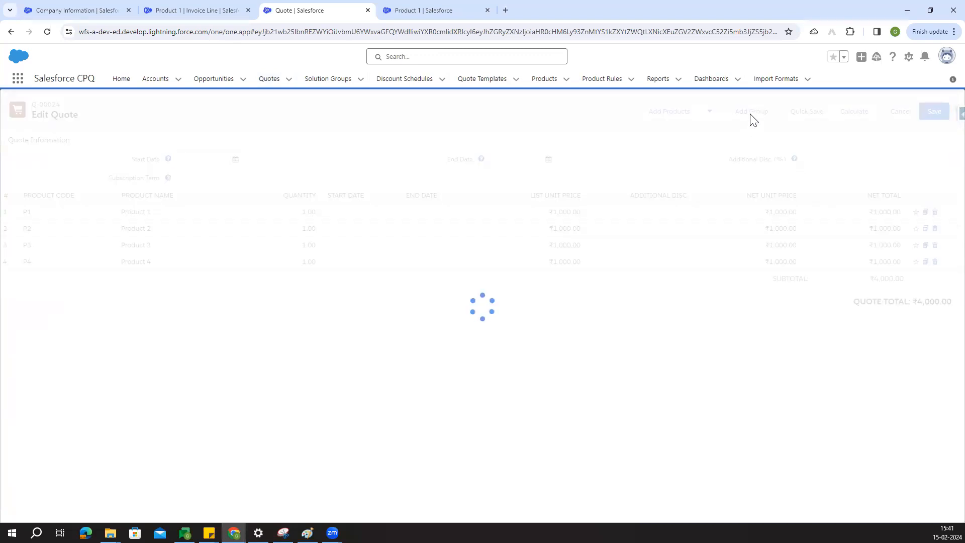
left_click(751, 116)
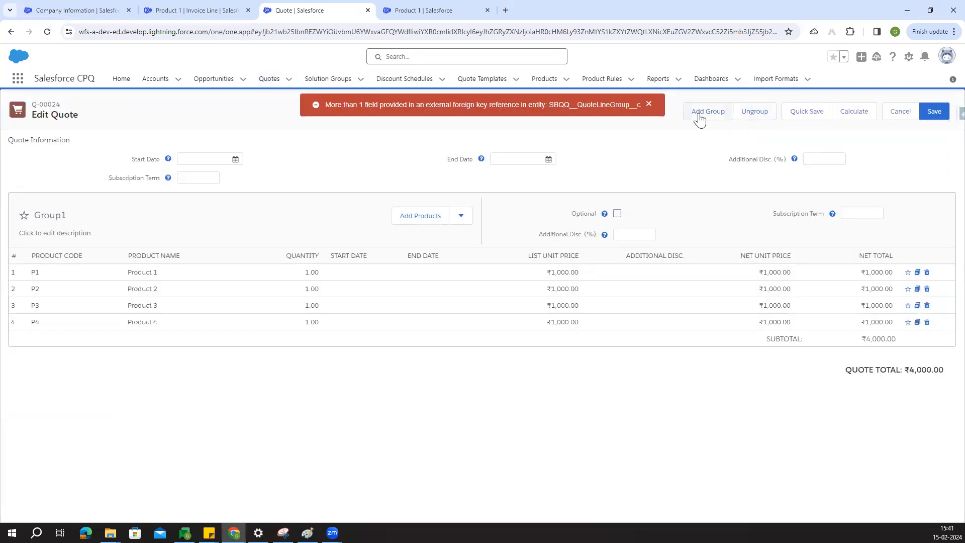
left_click(700, 116)
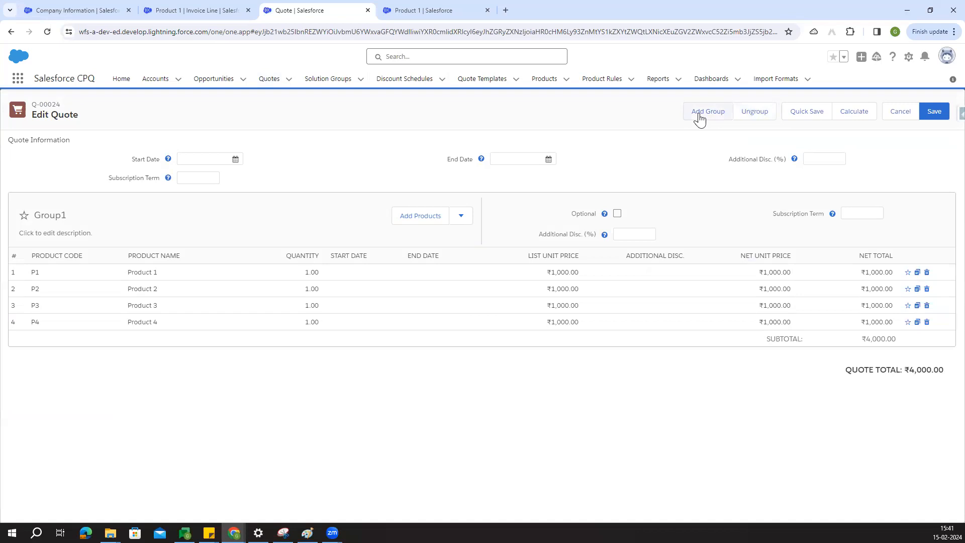
left_click(702, 115)
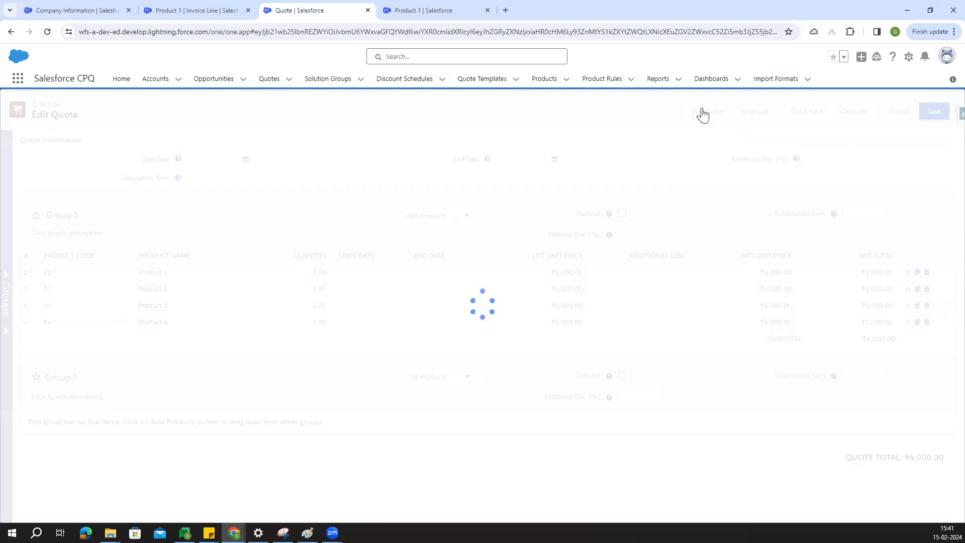
left_click(703, 114)
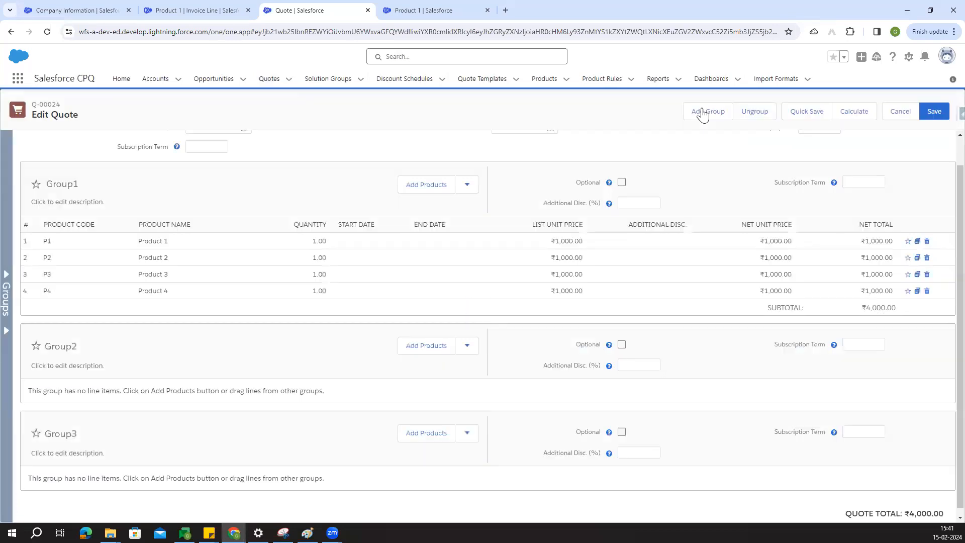
Add a fourth line group and move Product 2 into Group2, Product 3 into Group3 and Product 4 into Group4.
left_click(703, 114)
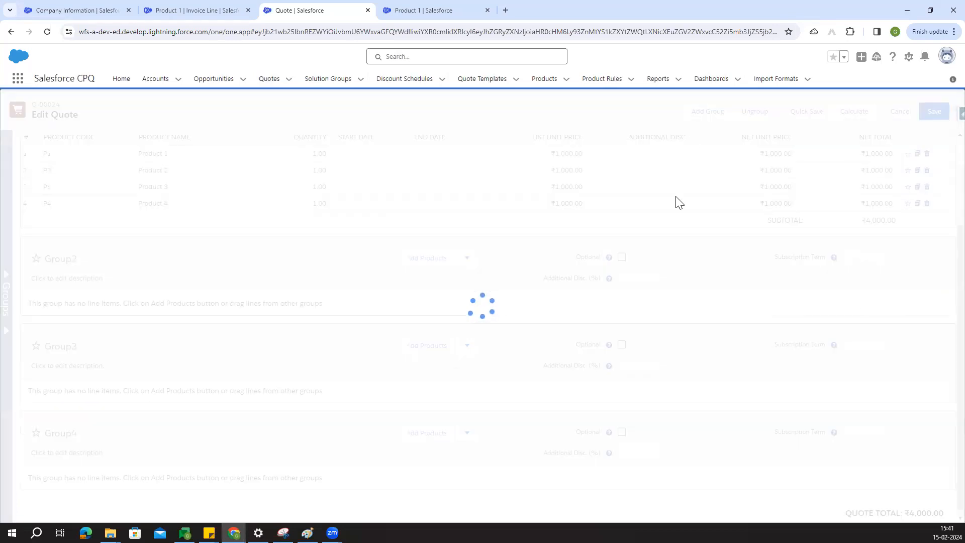
scroll(123, 410, "down", 1)
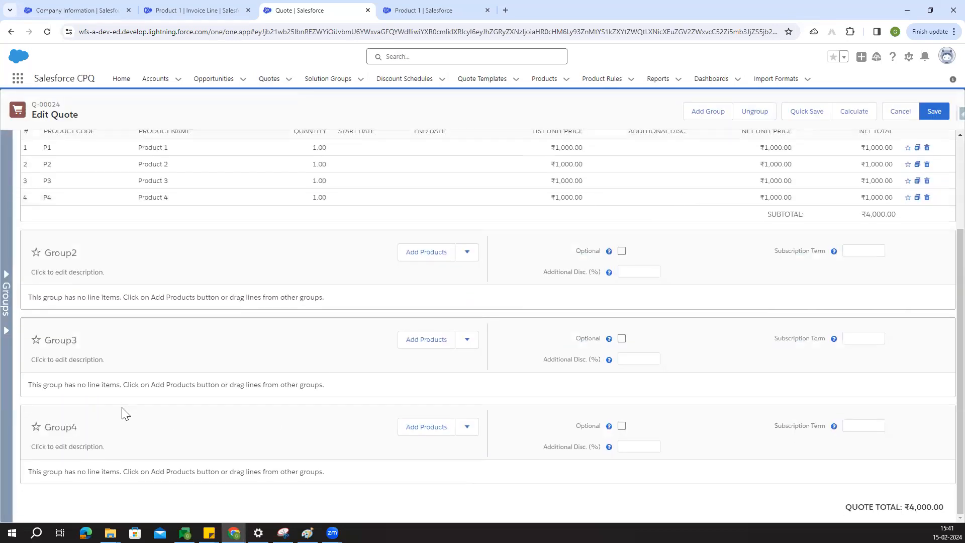
left_click(7, 304)
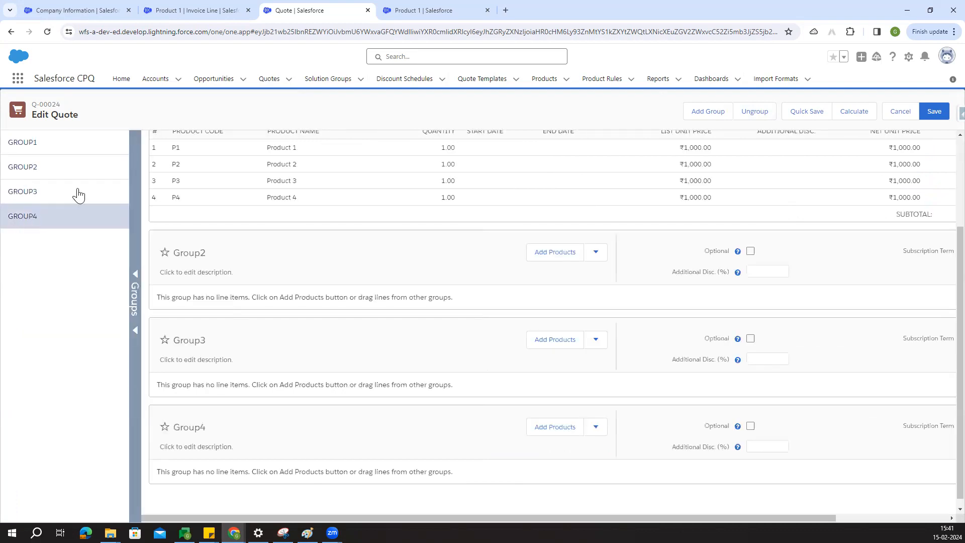
left_click_drag(111, 174, 61, 179)
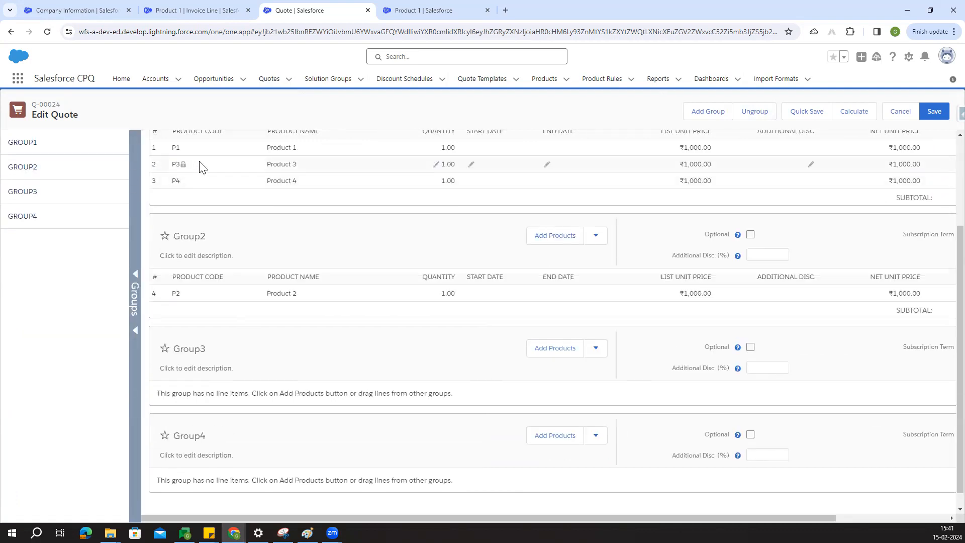
left_click_drag(193, 165, 47, 197)
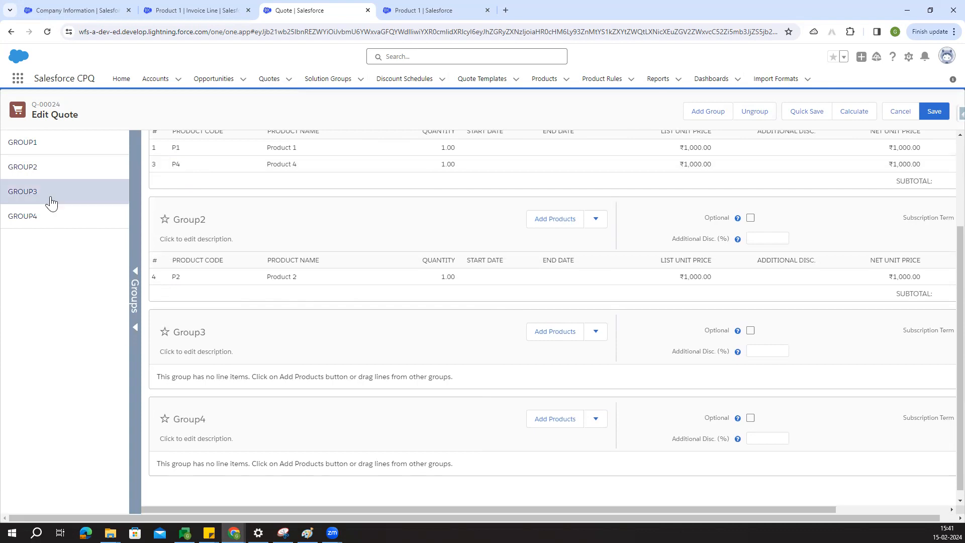
left_click_drag(136, 195, 37, 217)
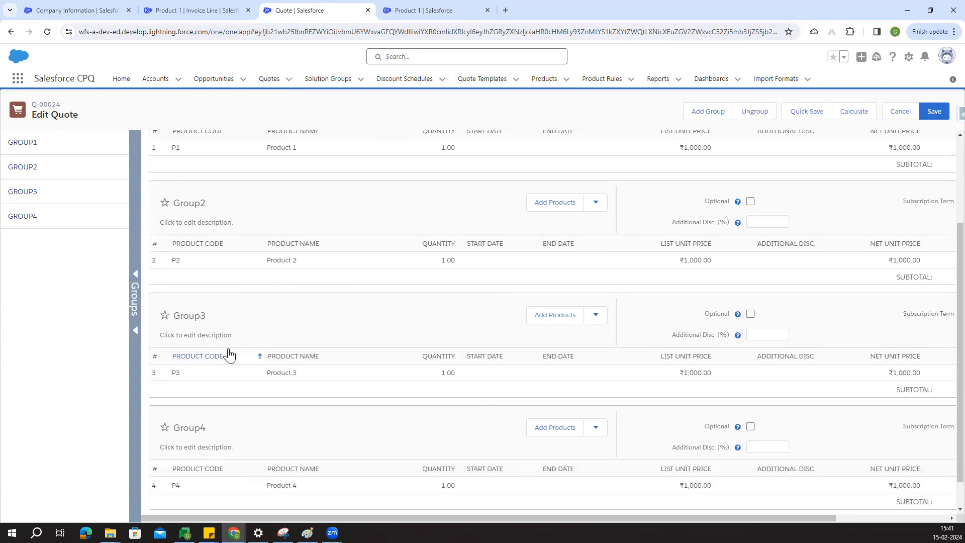
Examine the line groups in the quote line editor to check which product each one holds.
scroll(202, 413, "up", 4)
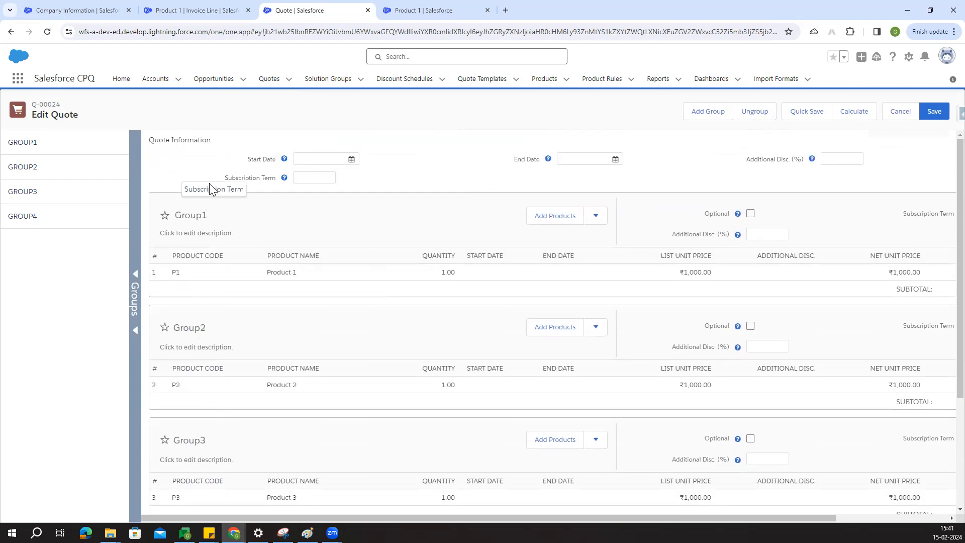
scroll(254, 336, "down", 4)
scroll(232, 303, "up", 3)
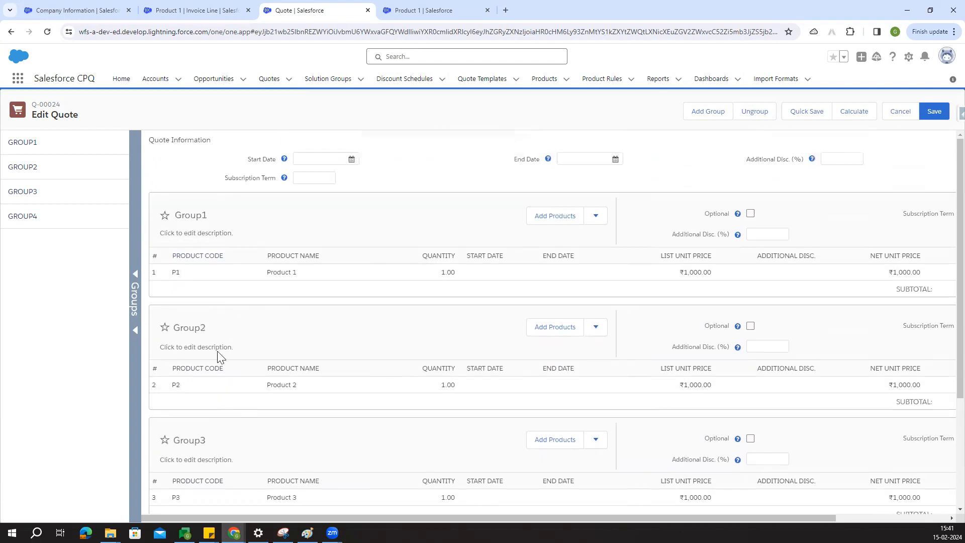
left_click(212, 329)
left_click(322, 327)
left_click(136, 329)
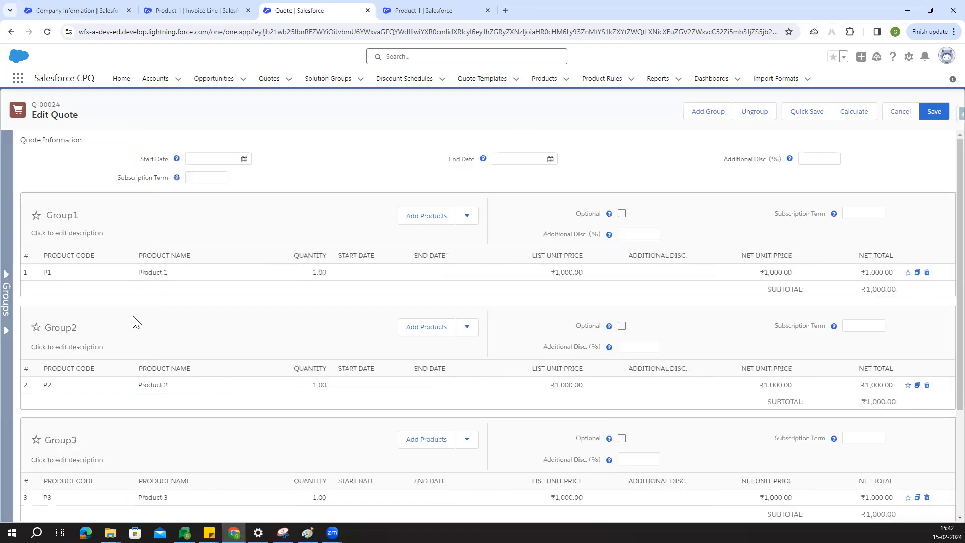
scroll(287, 326, "down", 3)
scroll(285, 332, "up", 3)
Set the quote's start date to 2/15/2024 and subscription term to 12, and save the quote lines.
left_click(244, 159)
left_click(281, 253)
left_click(214, 182)
type("12")
left_click(317, 157)
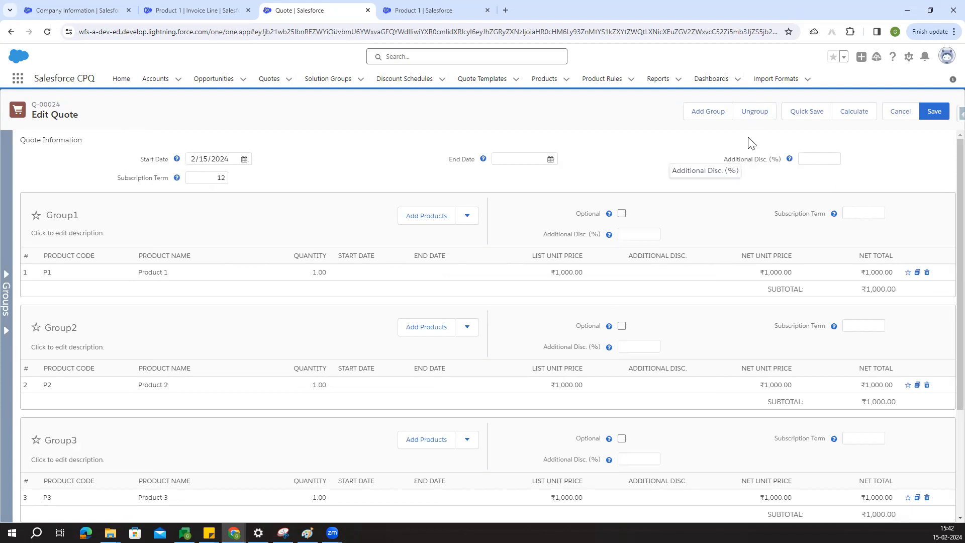
left_click(939, 117)
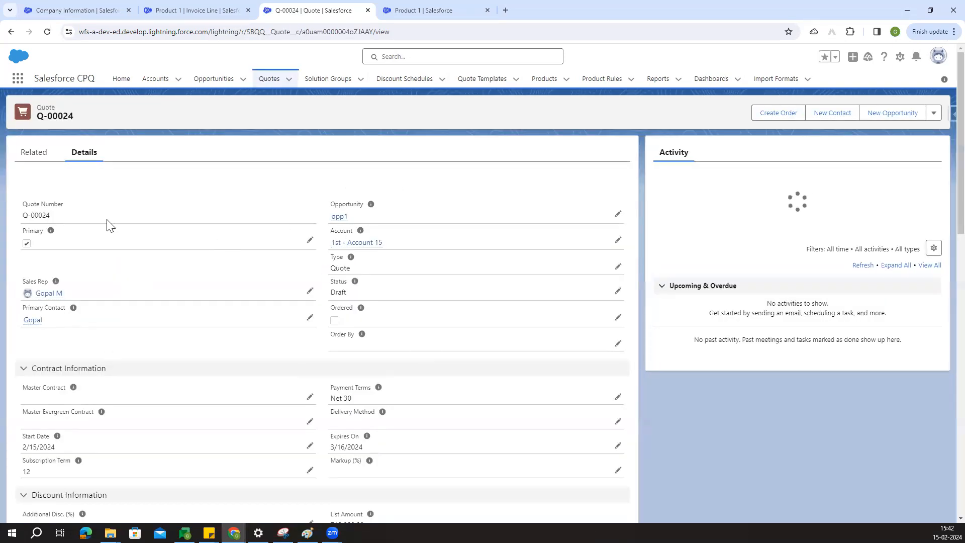
Review the quote's related records, examining its quote lines, quote line groups and orders.
left_click(35, 156)
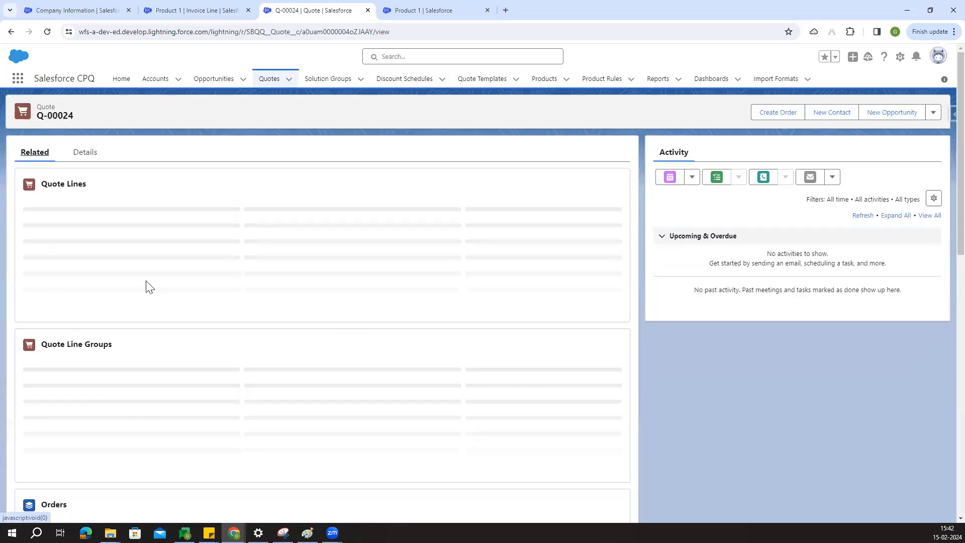
scroll(78, 265, "down", 2)
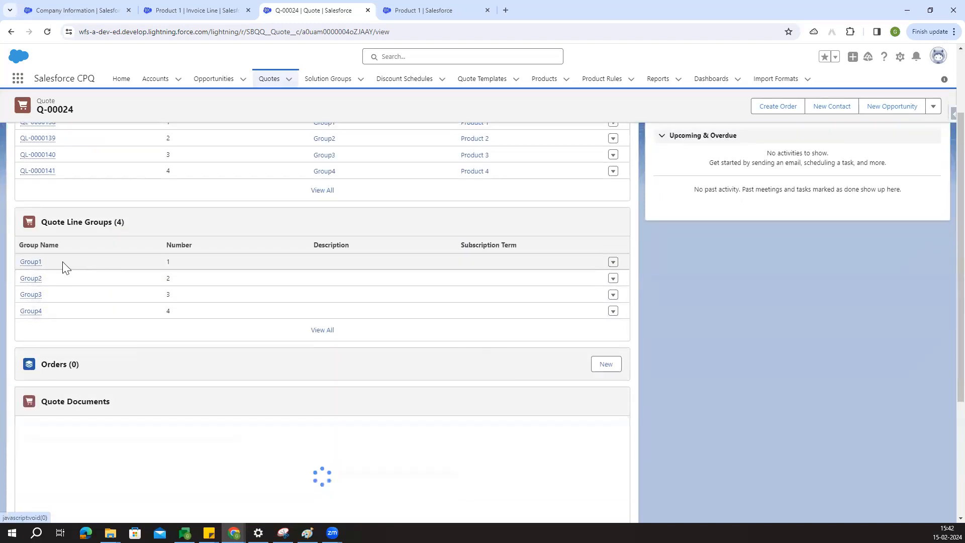
scroll(186, 358, "up", 1)
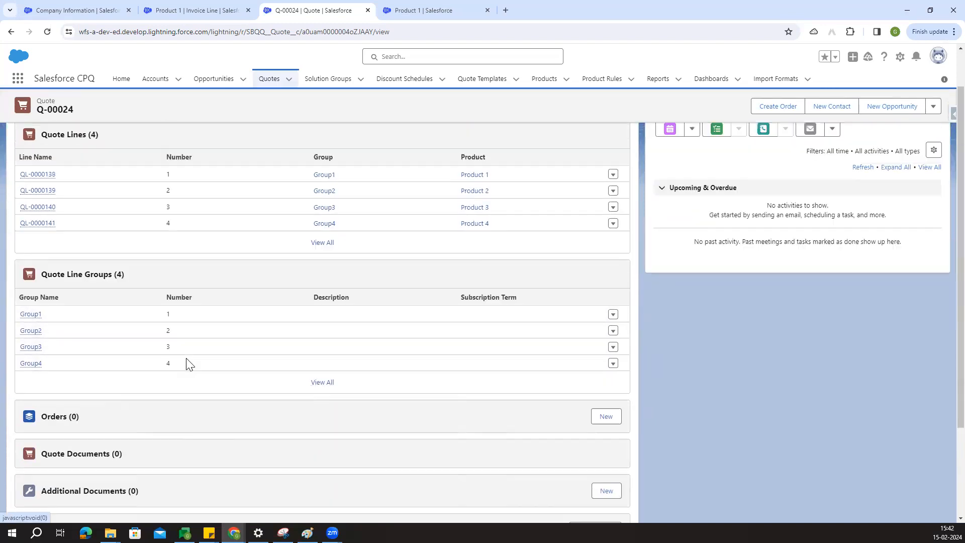
scroll(186, 358, "down", 3)
scroll(186, 358, "up", 1)
scroll(186, 358, "up", 3)
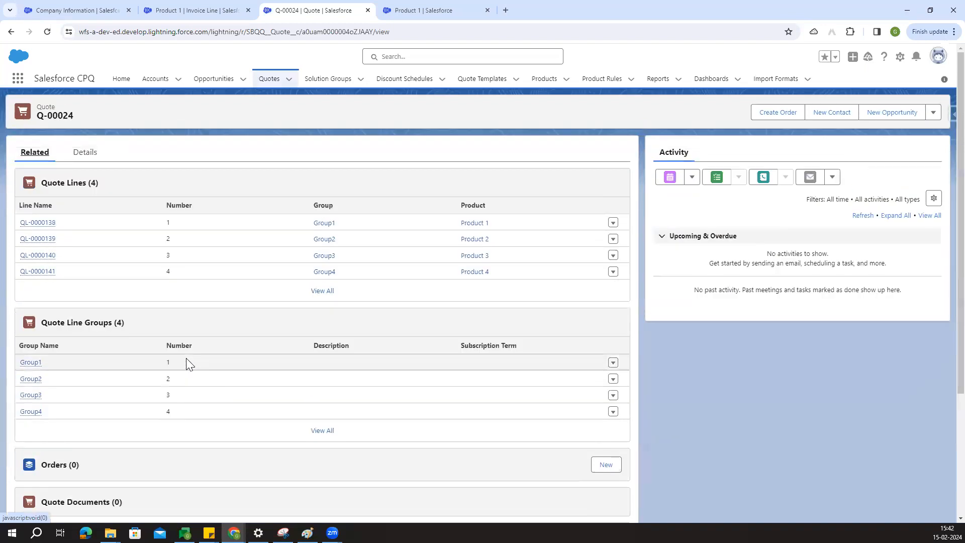
scroll(186, 358, "down", 3)
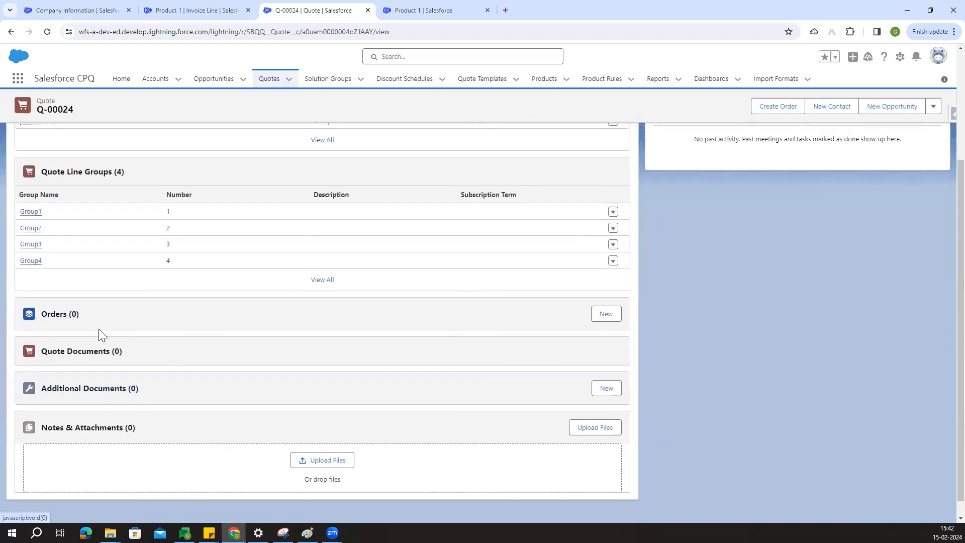
scroll(99, 330, "up", 3)
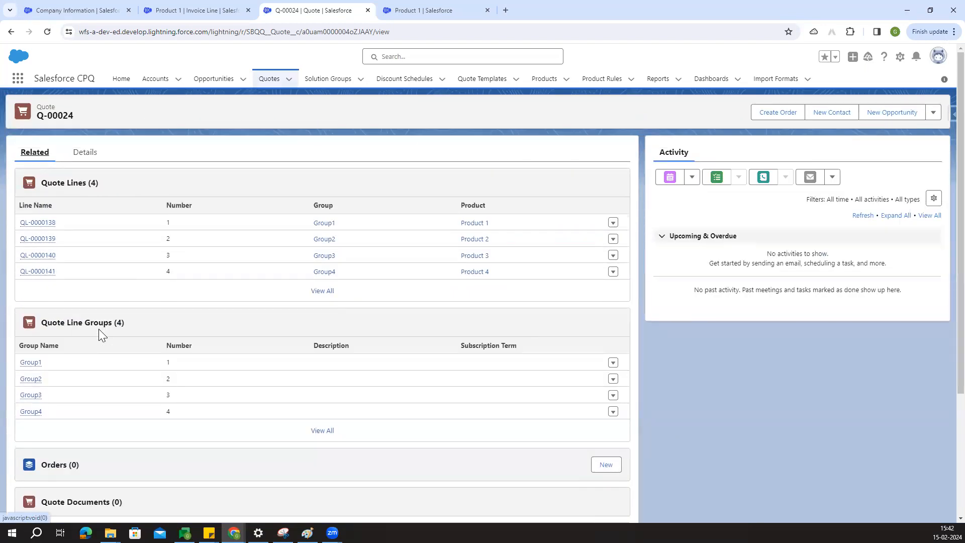
scroll(98, 329, "down", 1)
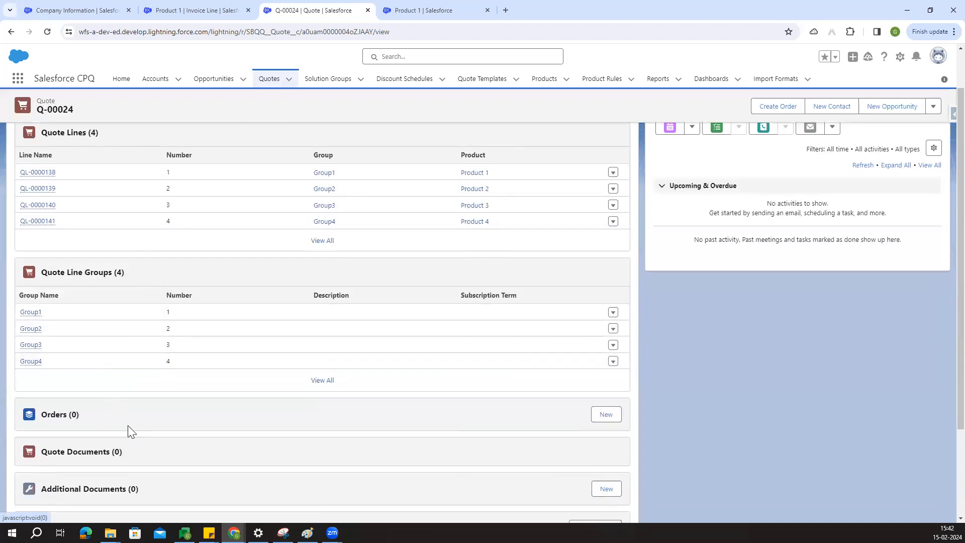
scroll(127, 426, "up", 1)
In Setup, find the installed packages and open the Order settings in the Salesforce CPQ package configuration.
left_click(63, 9)
left_click(60, 107)
type("in")
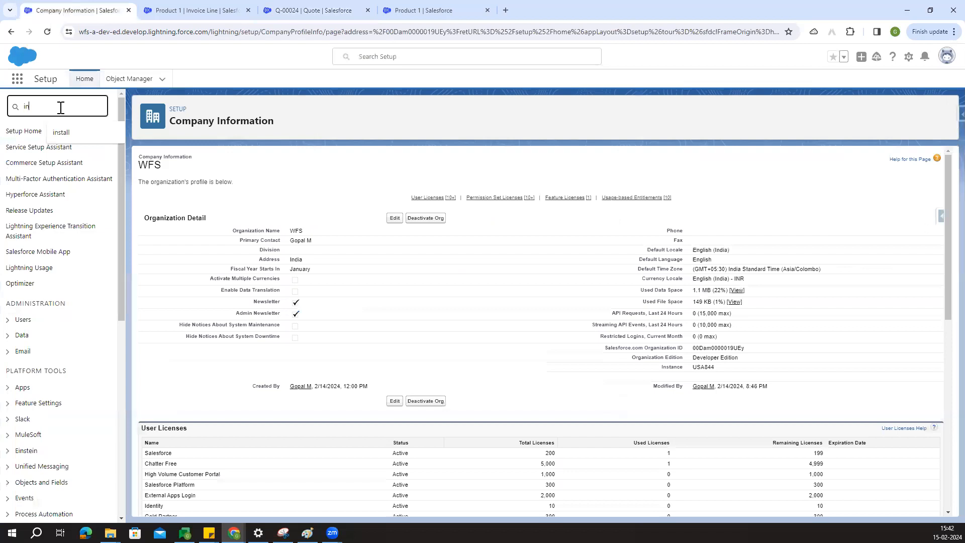
type("stall")
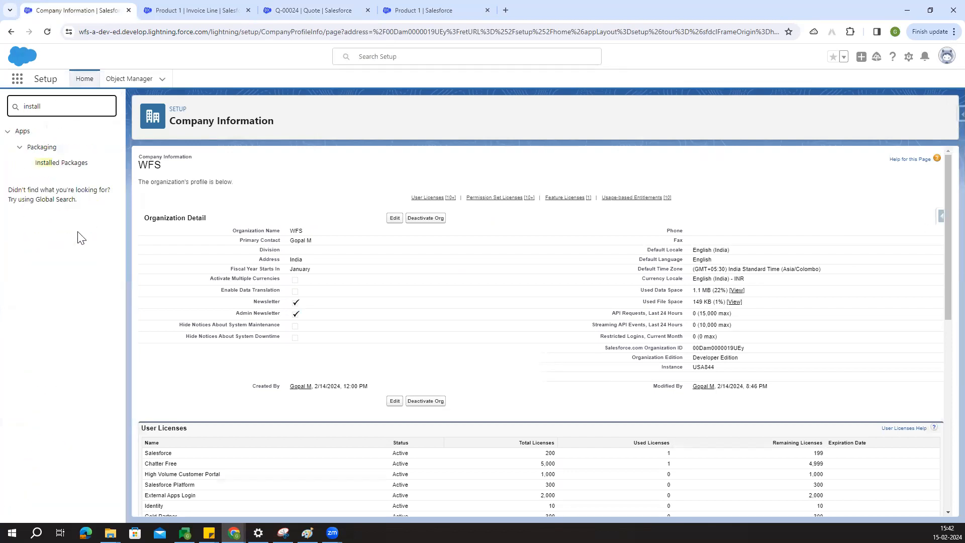
left_click(62, 162)
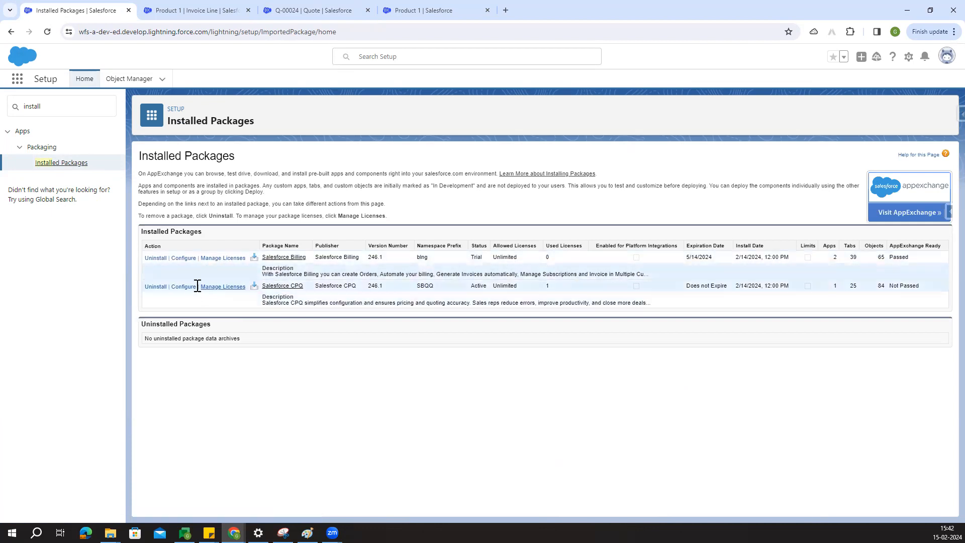
left_click(188, 287)
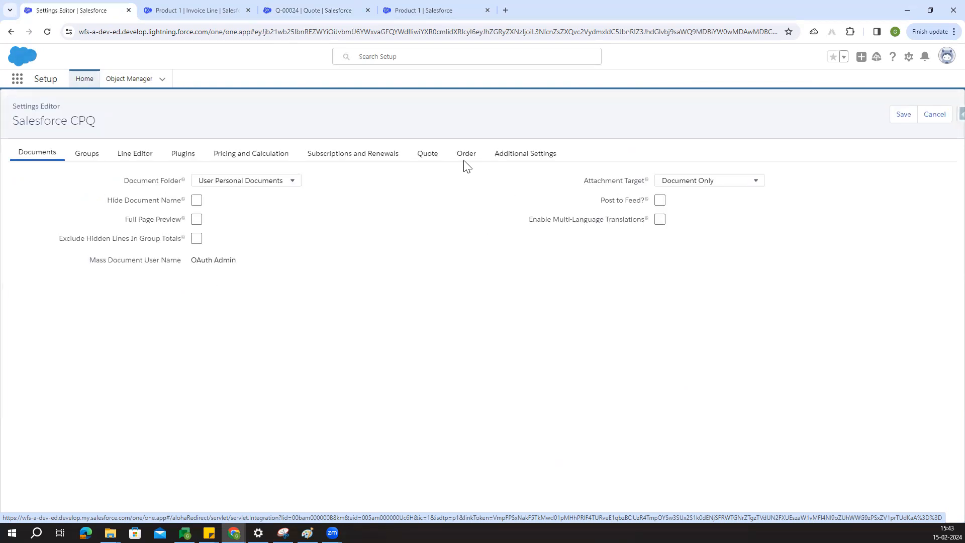
left_click(465, 157)
Have both Require Approved Quote and Allow Multiple Orders enabled in the CPQ order settings and save them.
left_click_drag(579, 180, 642, 183)
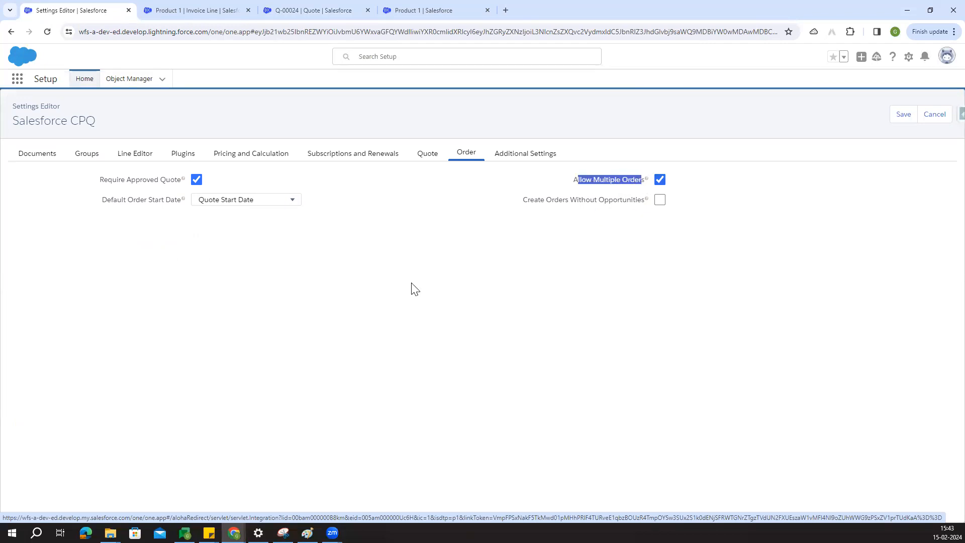
left_click_drag(100, 181, 180, 187)
left_click(404, 206)
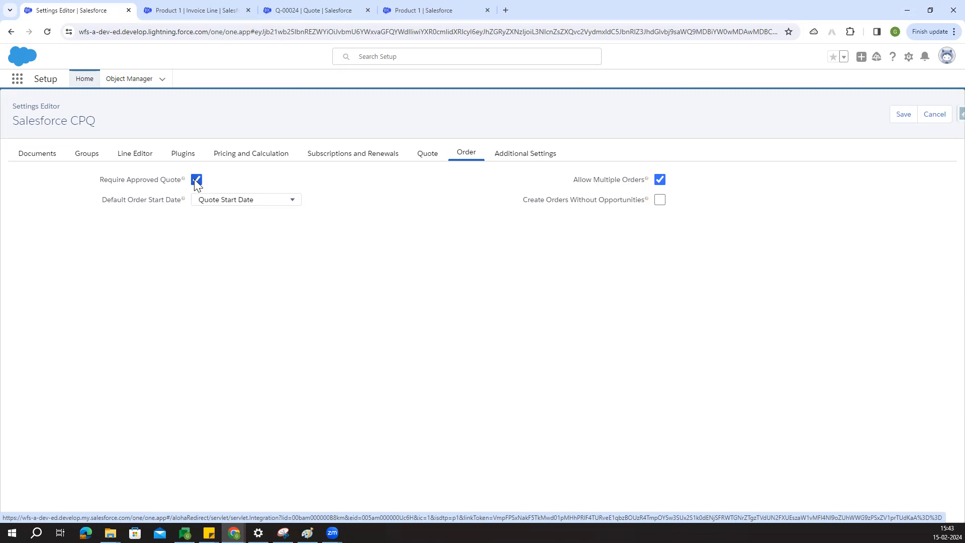
left_click_drag(181, 185, 99, 187)
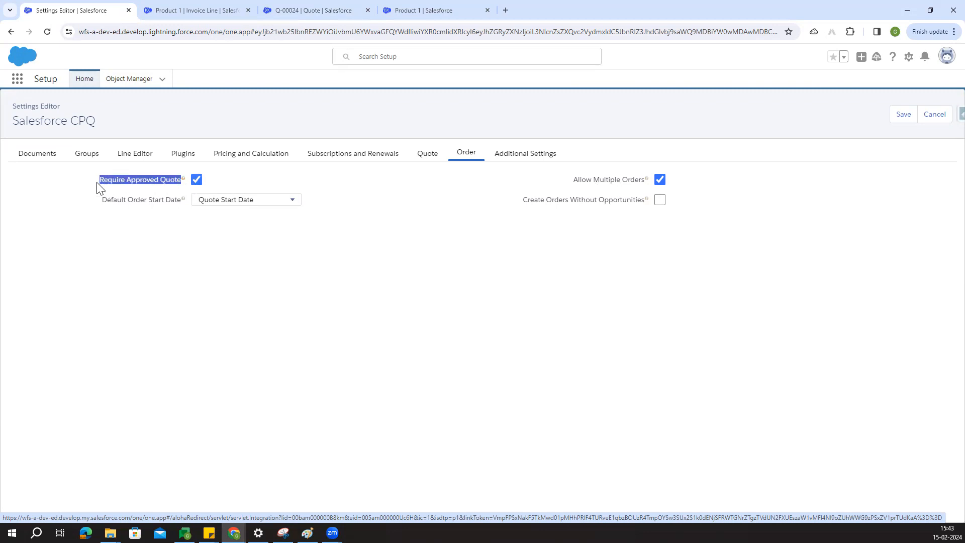
left_click(565, 184)
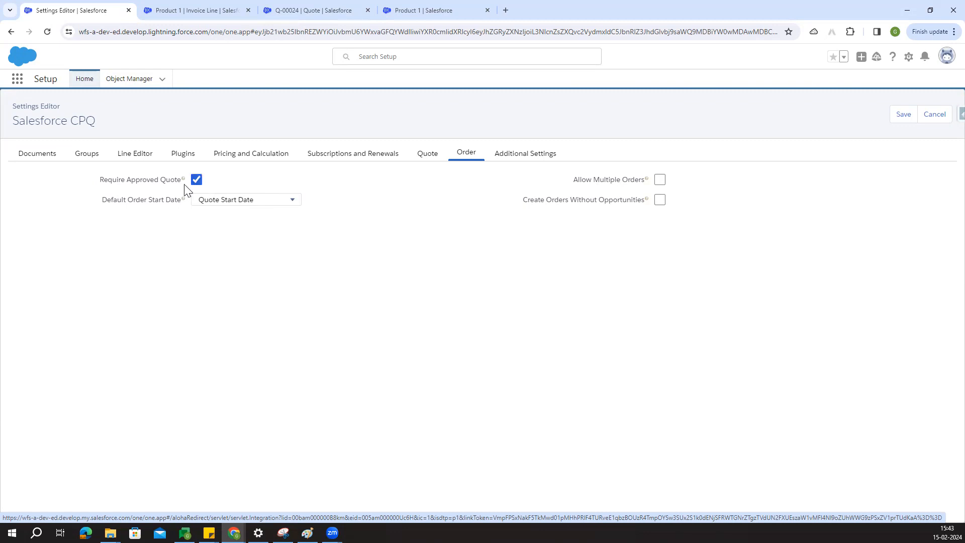
left_click(196, 181)
left_click(197, 181)
left_click(661, 180)
left_click(909, 117)
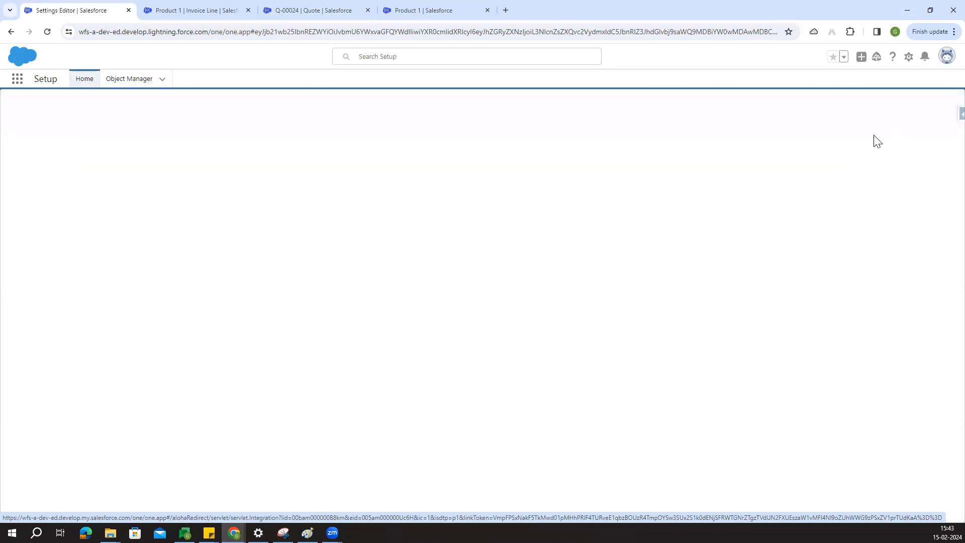
Return to the quote record and look through its detail fields.
left_click(313, 9)
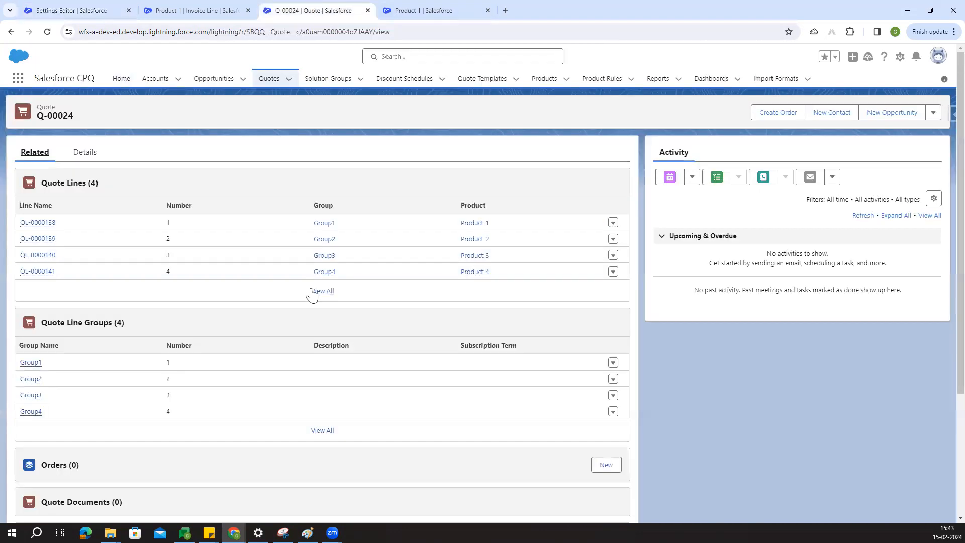
left_click(82, 153)
scroll(190, 274, "down", 3)
scroll(189, 274, "up", 3)
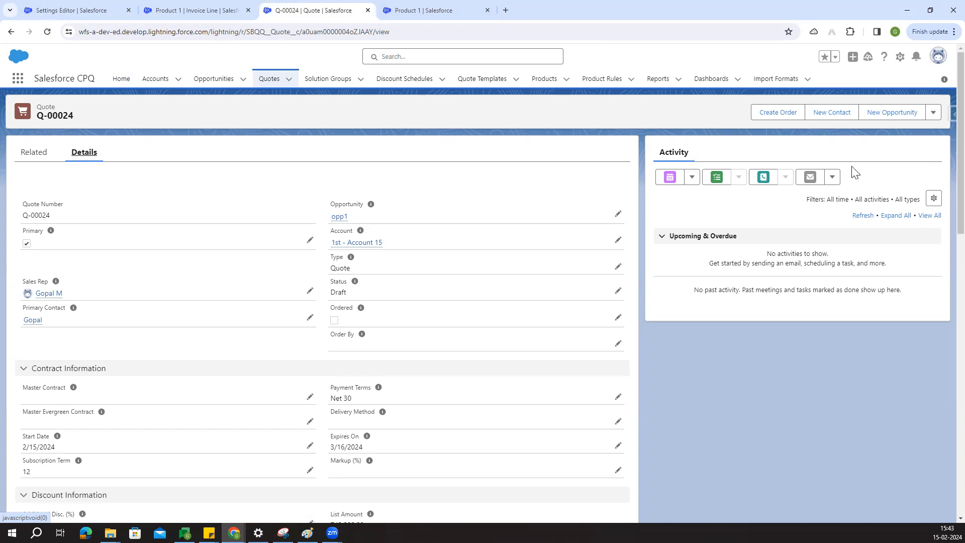
Open the Quote object's fields and relationships in Object Manager and search for "order b" to find Order By Quote Line Group.
left_click(900, 57)
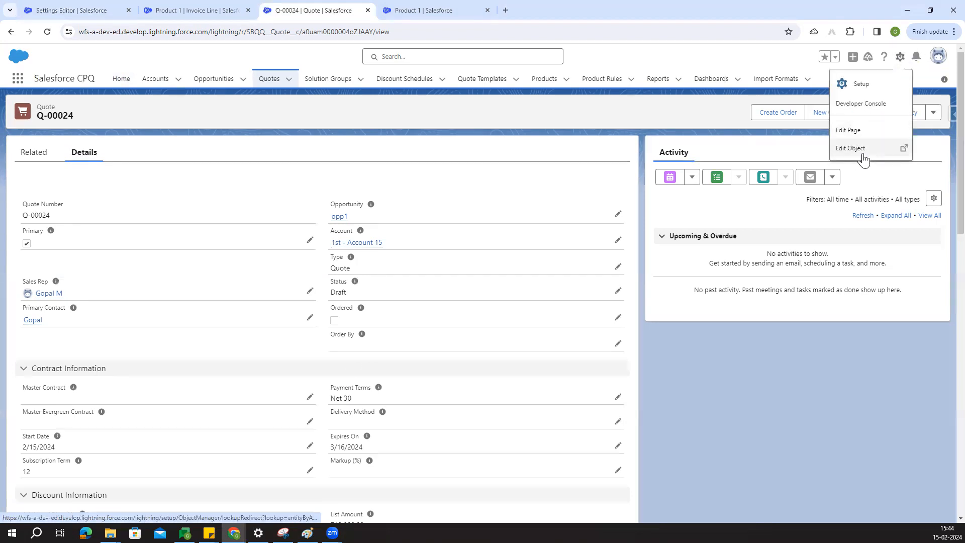
left_click(863, 159)
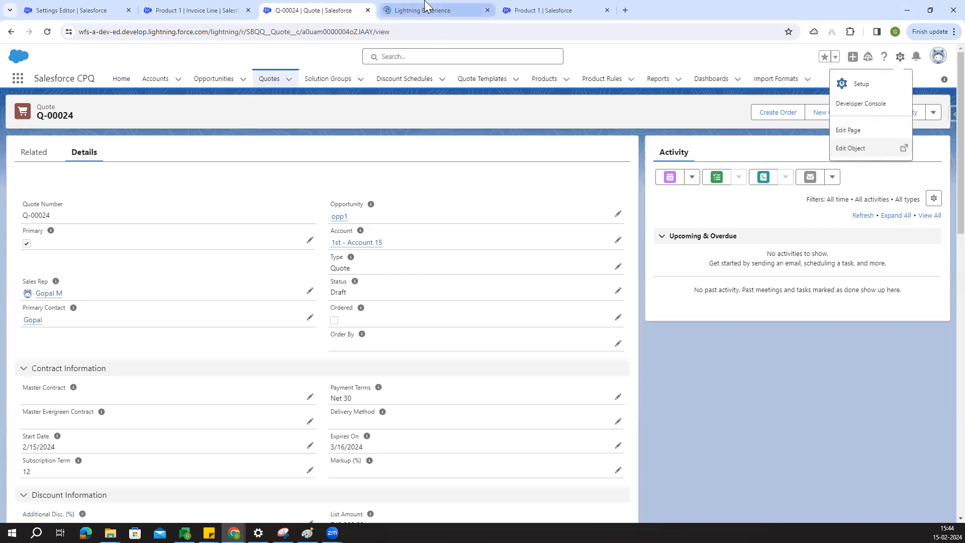
left_click(425, 8)
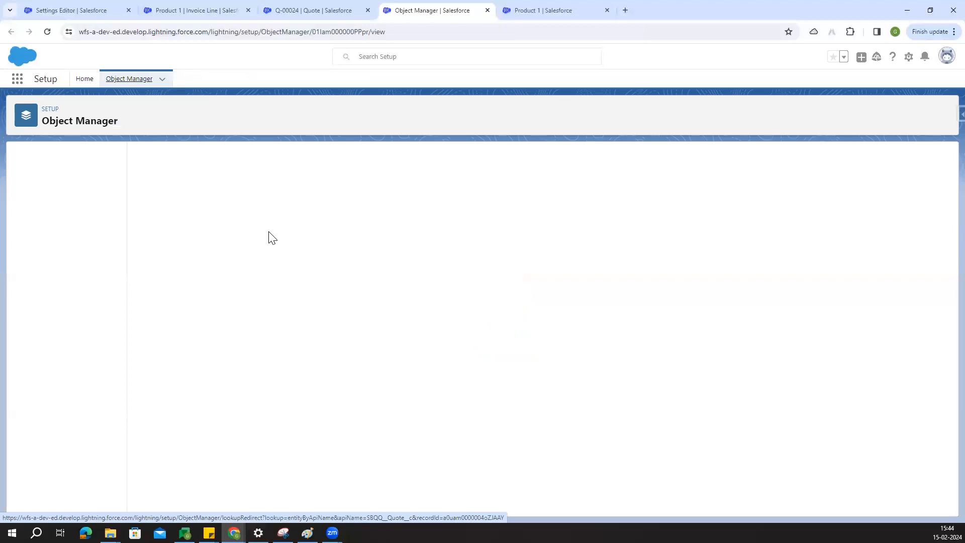
left_click(61, 188)
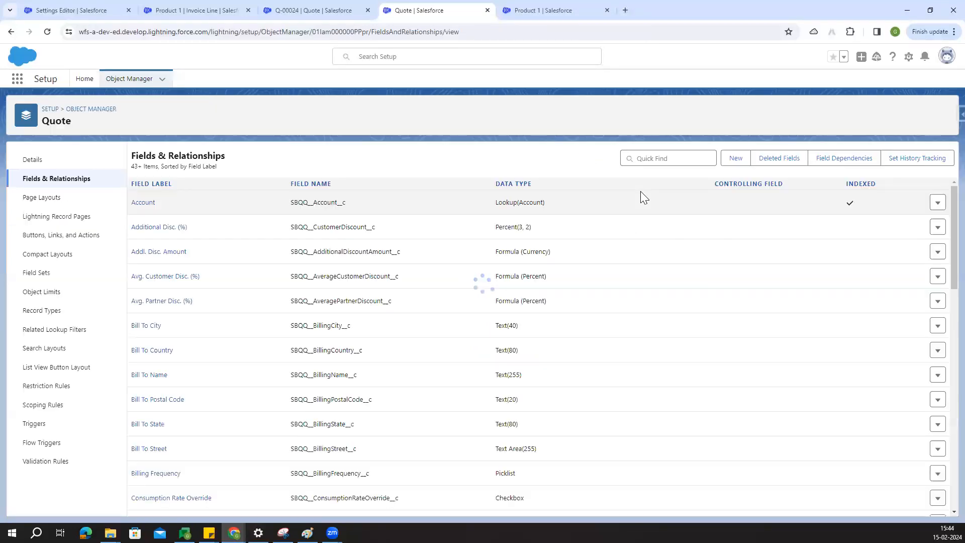
left_click(643, 159)
type("order b")
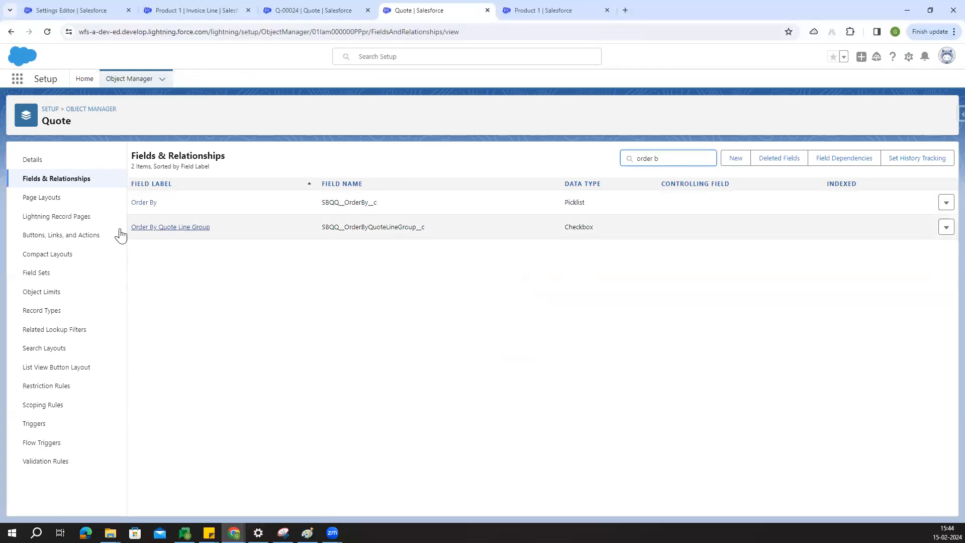
left_click_drag(219, 232, 131, 231)
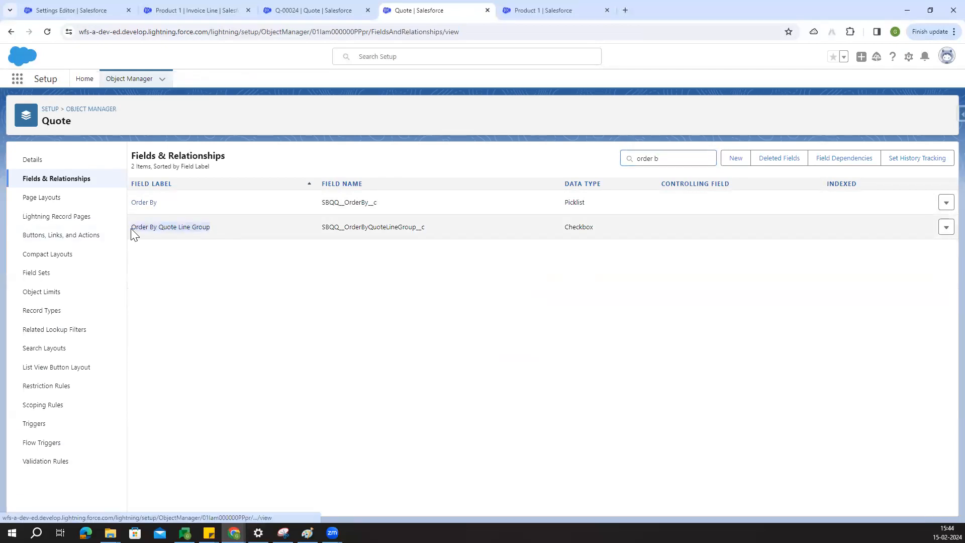
Return to the quote record, show all its data in Salesforce Inspector and filter the fields by "order".
left_click(621, 224)
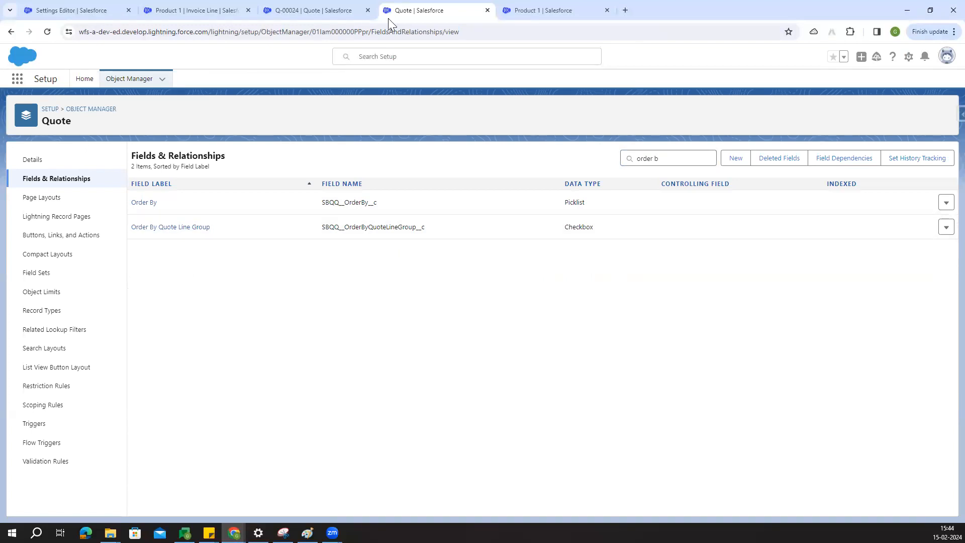
left_click(316, 11)
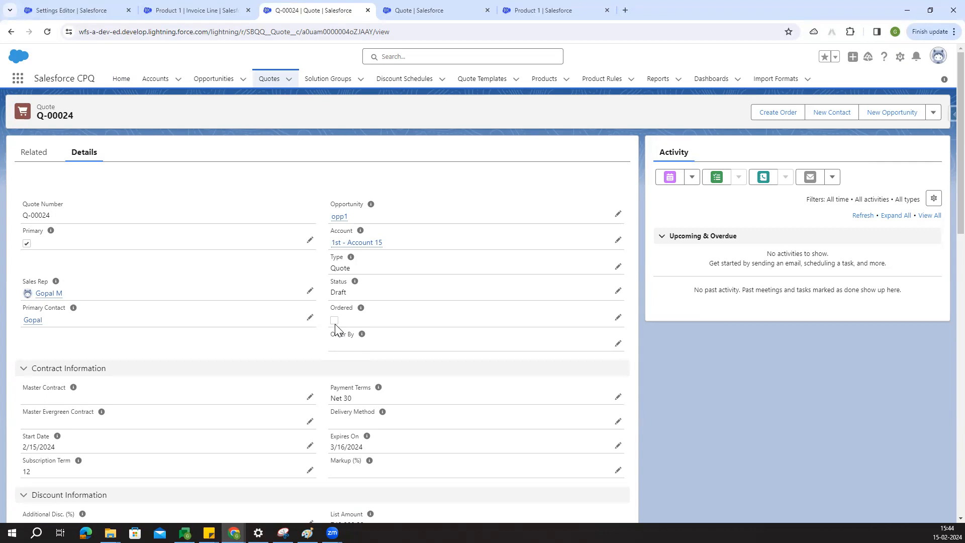
left_click(420, 10)
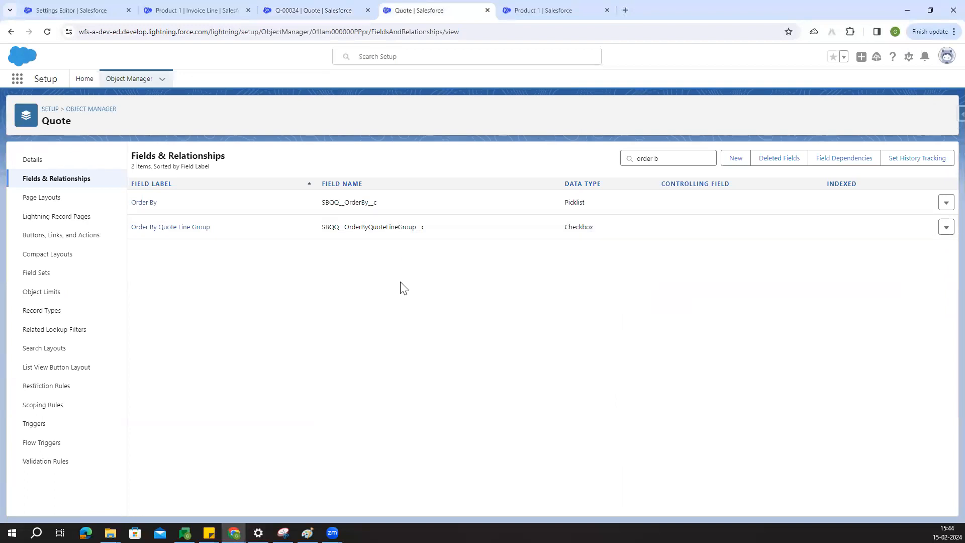
left_click(312, 9)
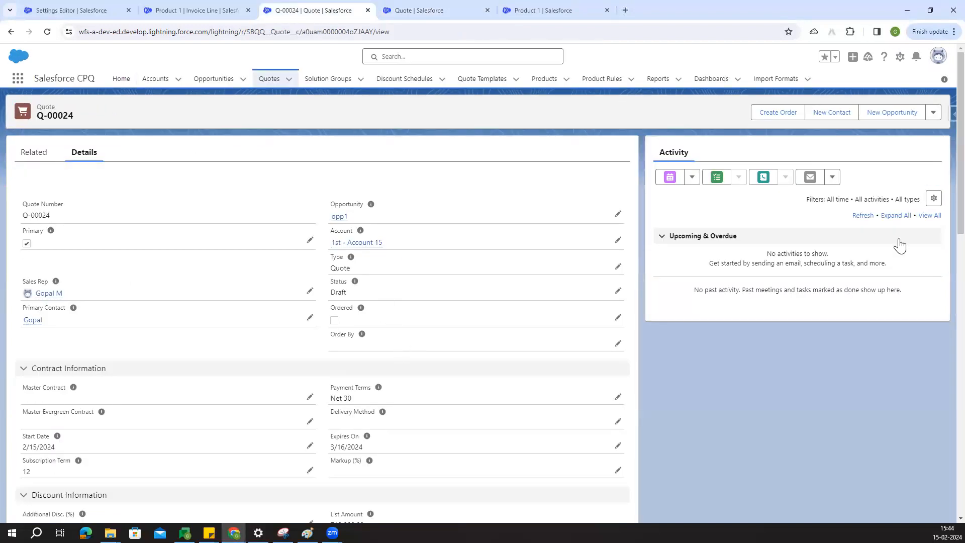
left_click(951, 114)
scroll(908, 242, "down", 2)
scroll(904, 254, "up", 2)
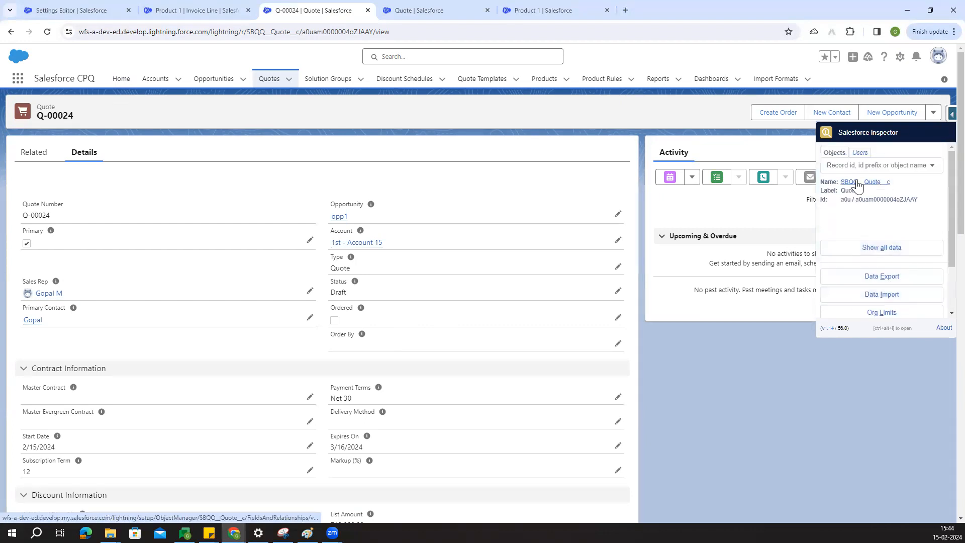
mouse_move(905, 137)
left_mouse_down()
mouse_move(855, 130)
mouse_move(909, 130)
left_mouse_up()
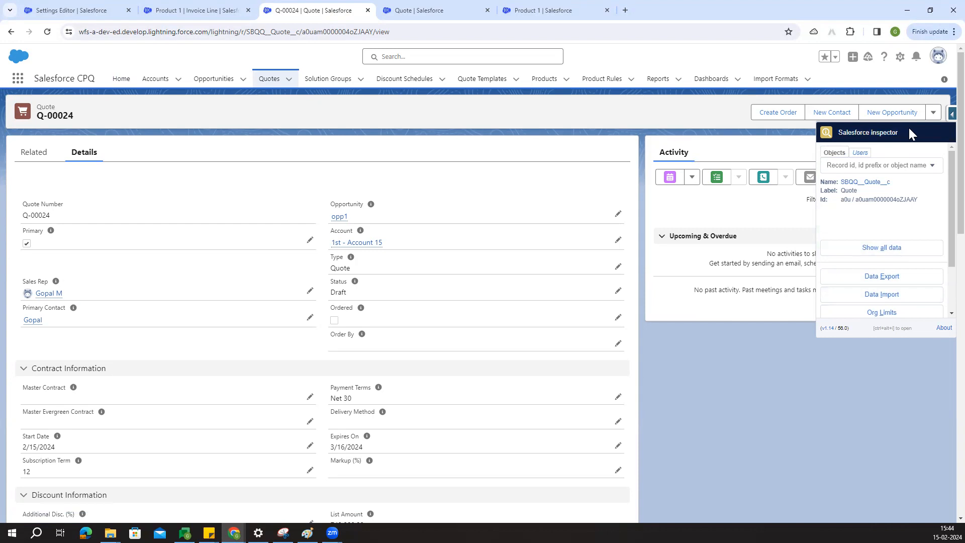
left_click(885, 249)
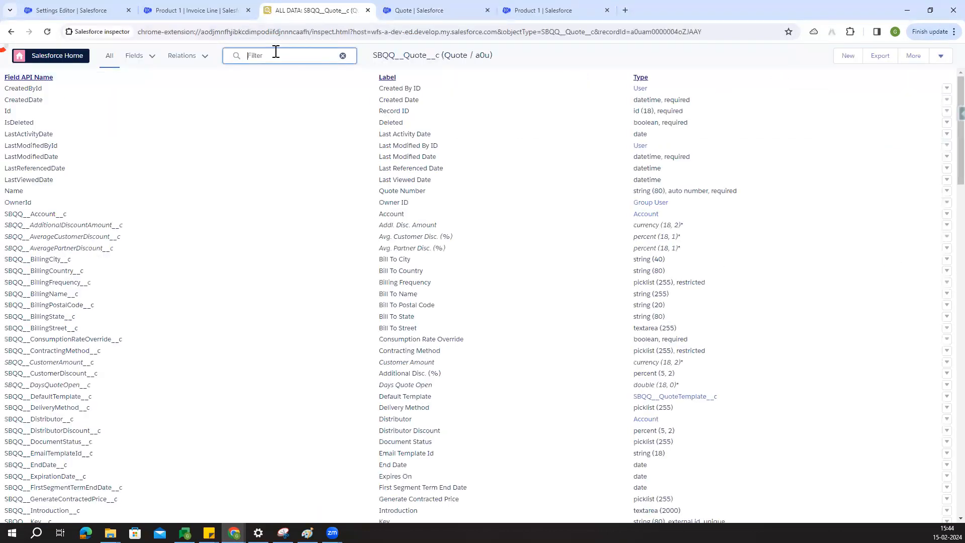
type("order")
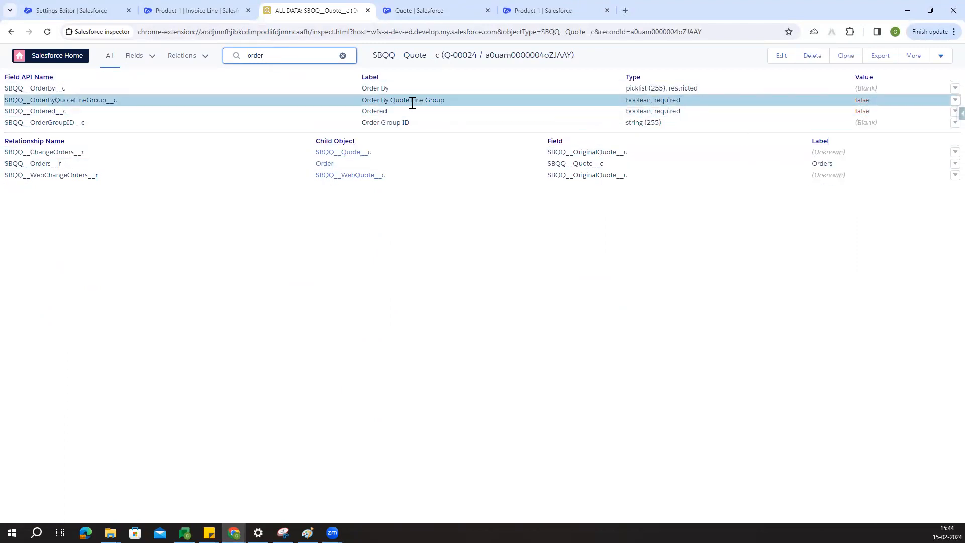
left_click_drag(446, 99, 367, 112)
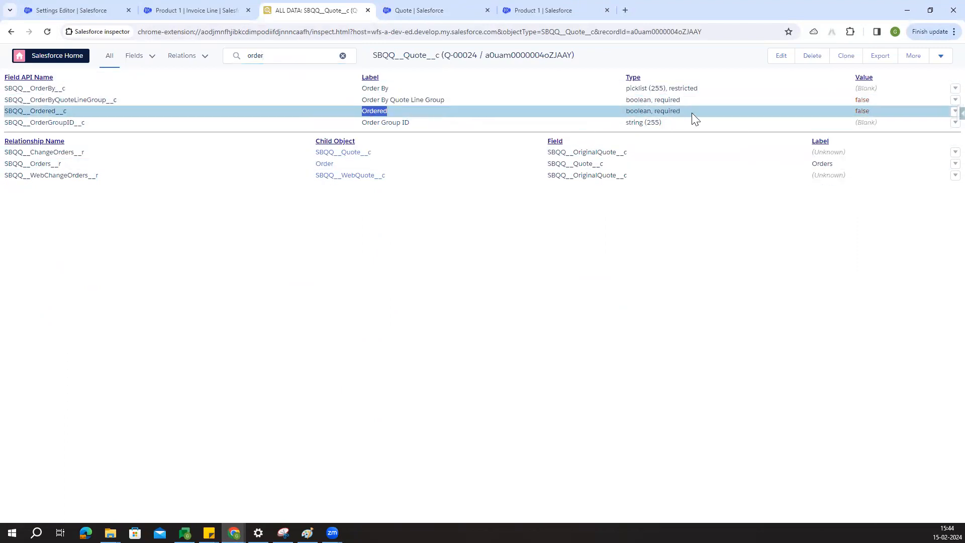
Try to set Order By Quote Line Group and Ordered to true on the quote and save.
double_click(862, 100)
left_click(764, 102)
left_click_drag(714, 102, 667, 101)
type("true")
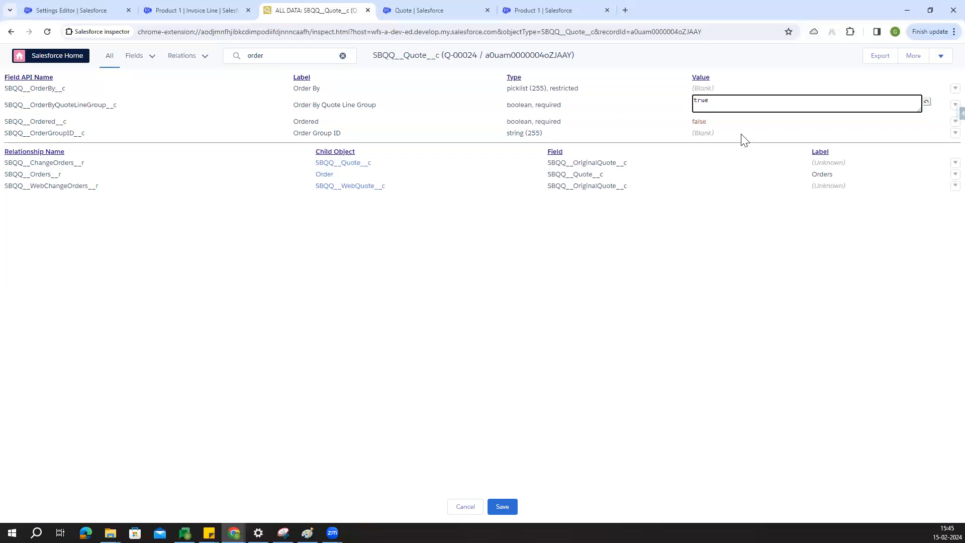
double_click(722, 121)
left_click_drag(722, 121, 655, 121)
key("BackSpace")
type("true")
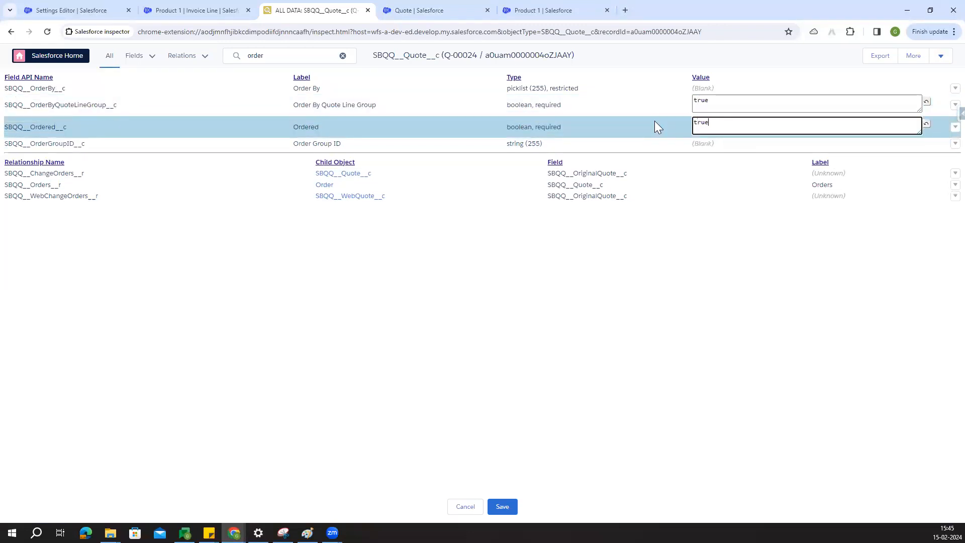
left_click(502, 507)
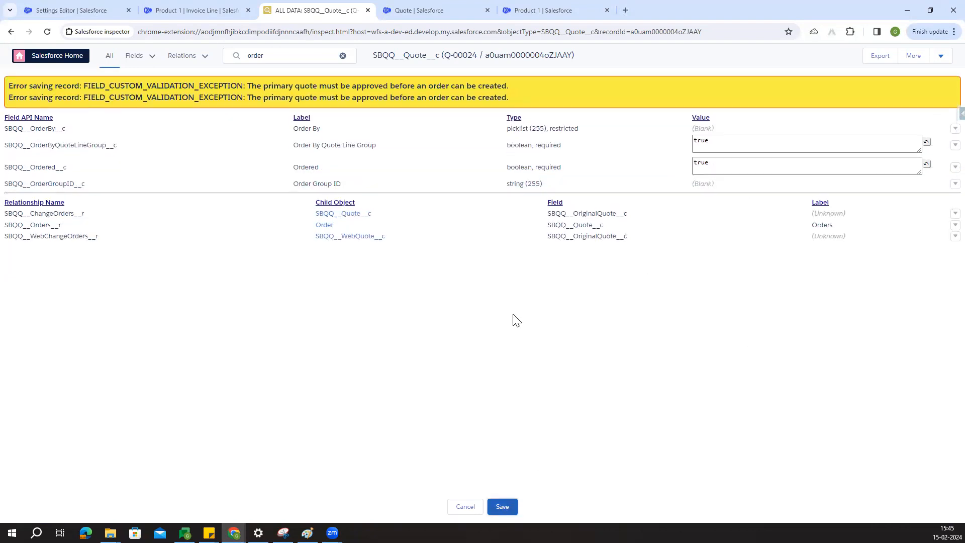
left_click_drag(288, 86, 509, 98)
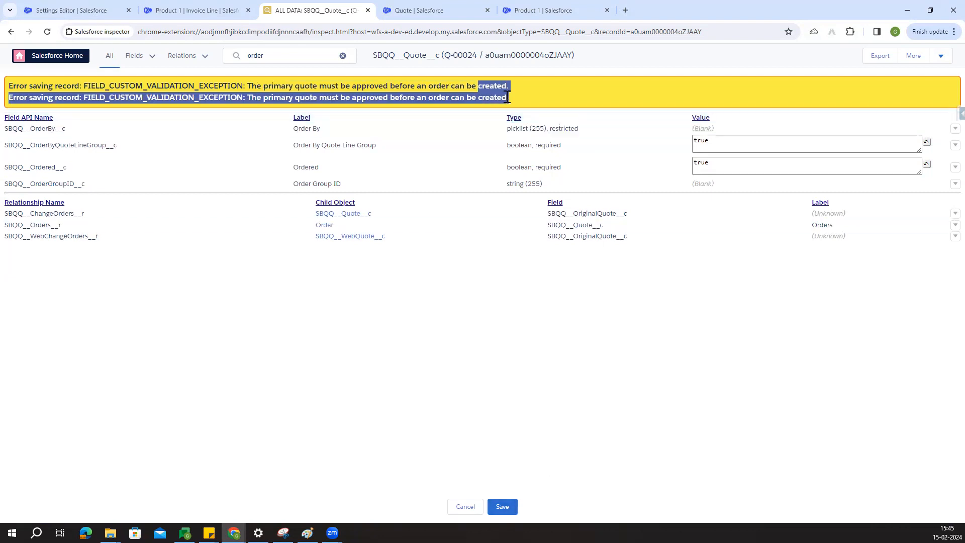
left_click(468, 506)
Check the Require Approved Quote setting in the CPQ order settings, and set the quote's status to Approved and save it.
left_click(11, 32)
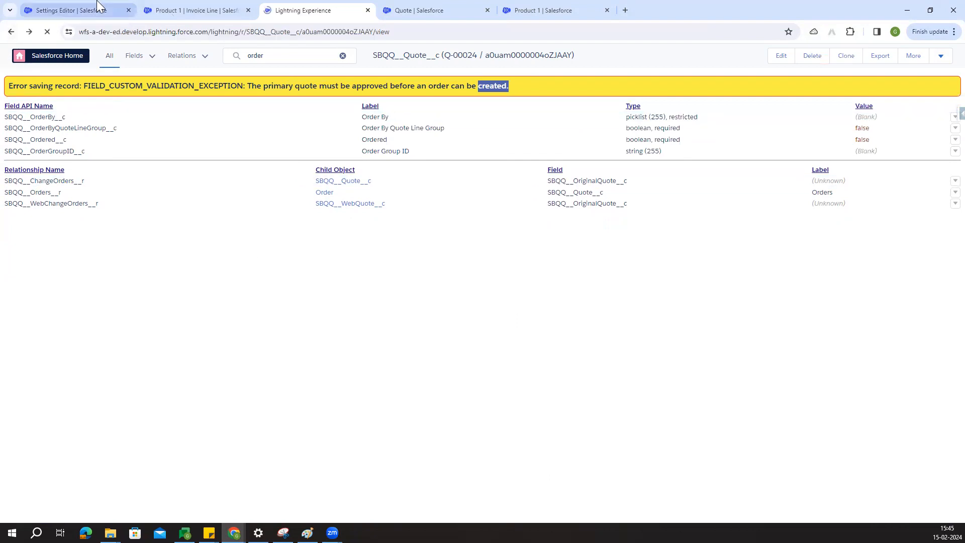
left_click(97, 8)
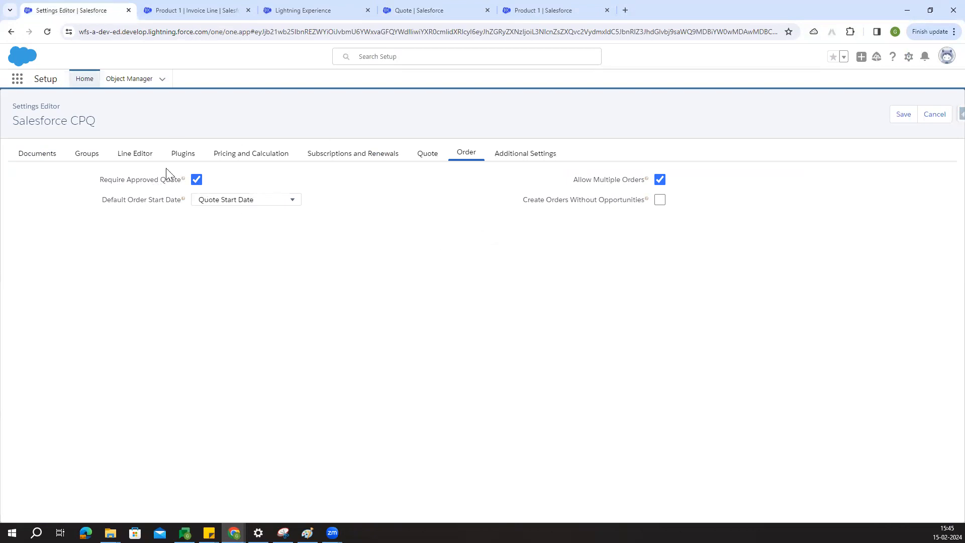
left_click(351, 7)
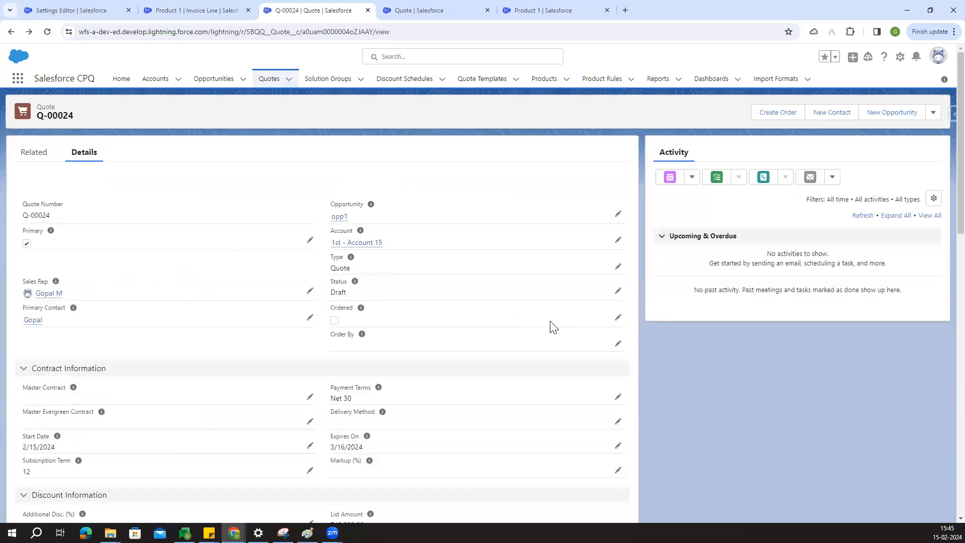
left_click(618, 292)
left_click(384, 302)
left_click(388, 377)
left_click(353, 507)
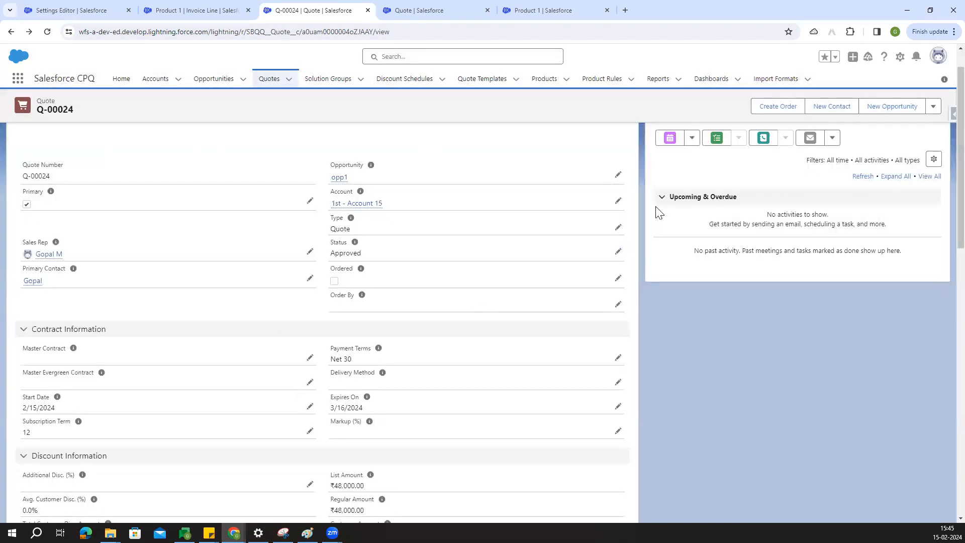
Show all data of the approved quote in Salesforce Inspector and filter its fields by "order".
left_click(951, 115)
scroll(916, 191, "down", 2)
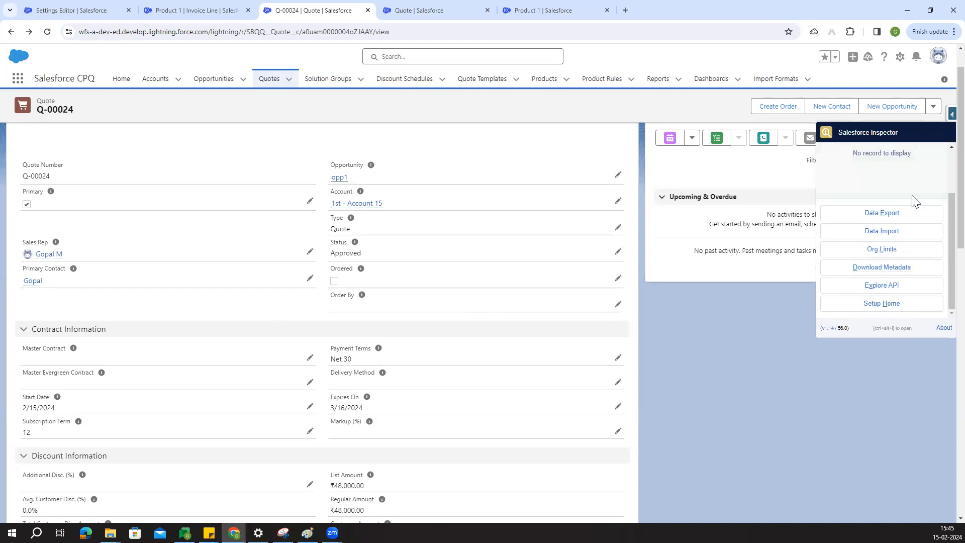
left_click(886, 190)
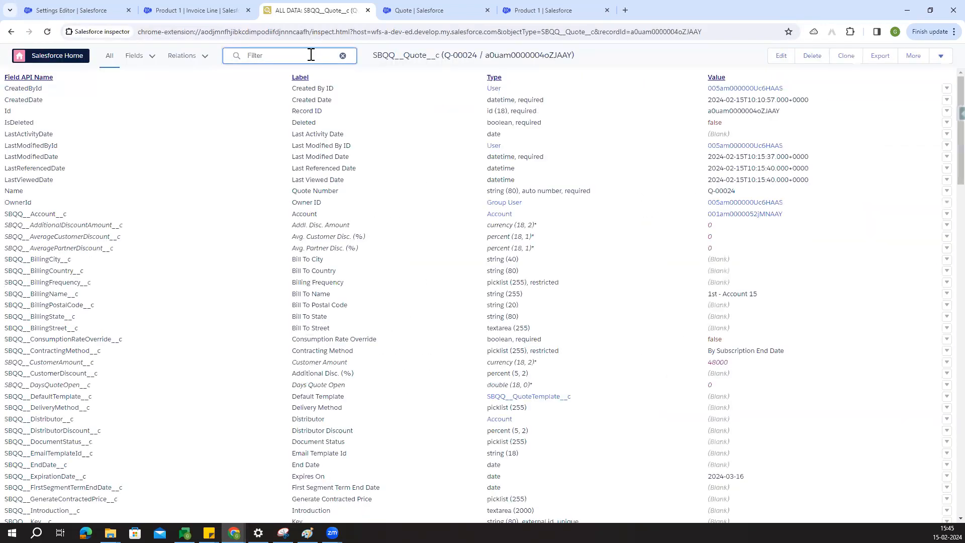
type("order")
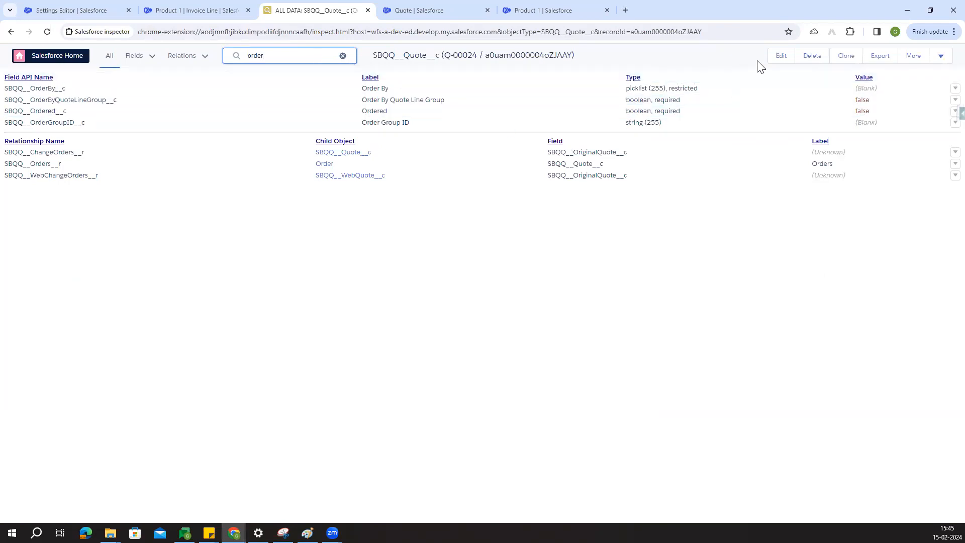
Set both Order By Quote Line Group and Ordered to true on the approved quote and save the record.
left_click(783, 57)
left_click(723, 110)
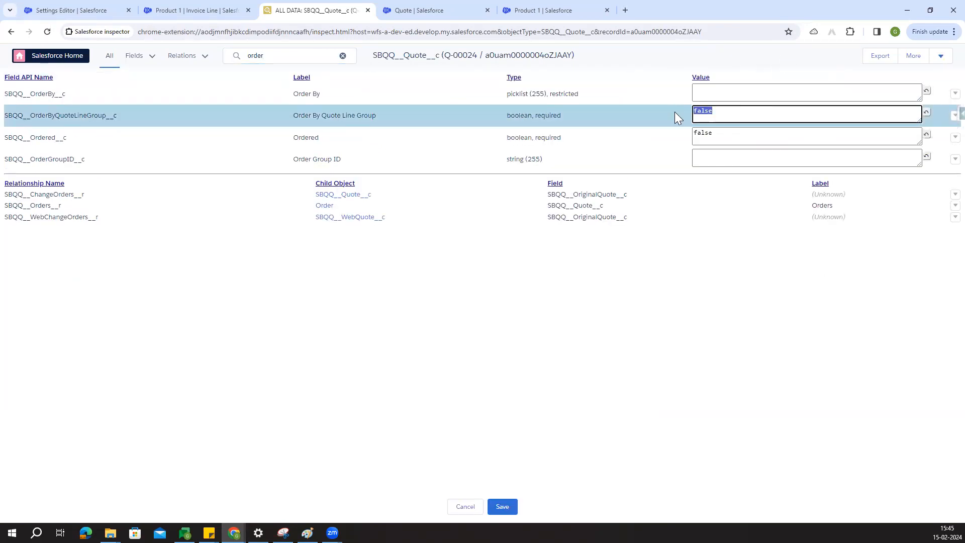
type("t")
left_click_drag(718, 134, 666, 135)
key("BackSpace")
type("true")
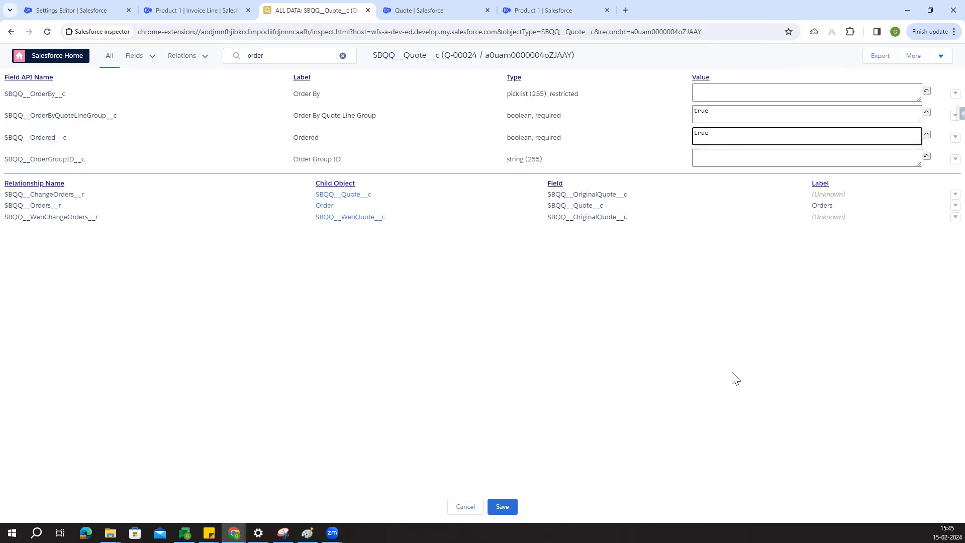
left_click(499, 511)
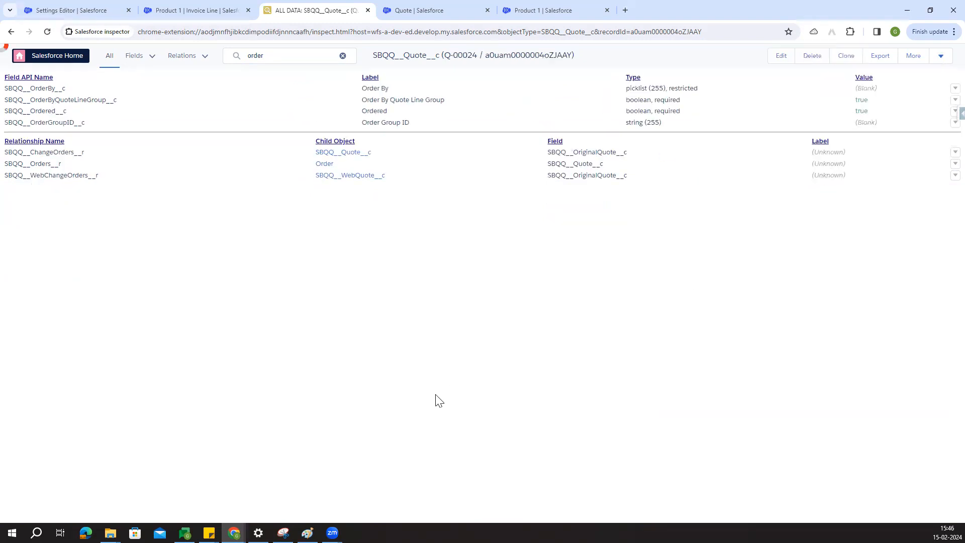
Return to the quote's related records and open the full list of its orders.
left_click(19, 36)
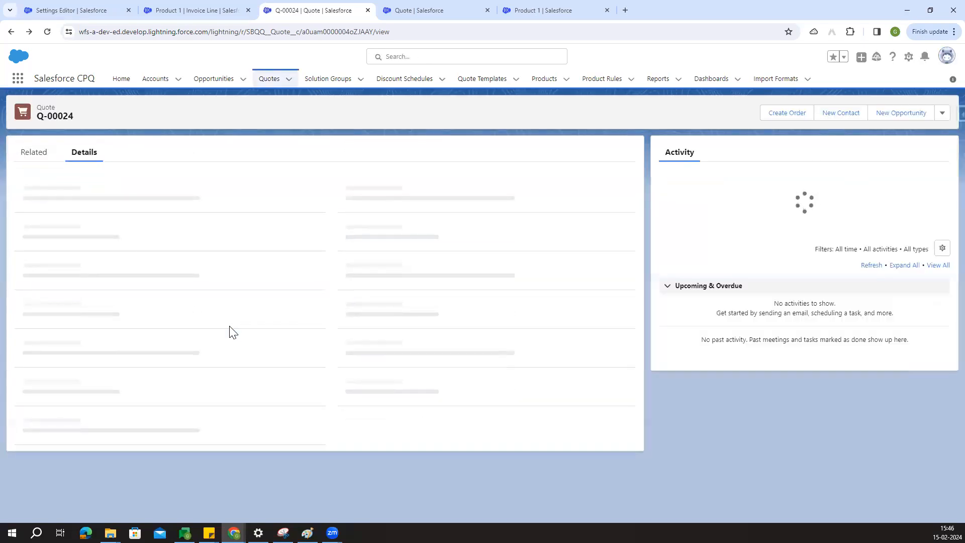
left_click(24, 161)
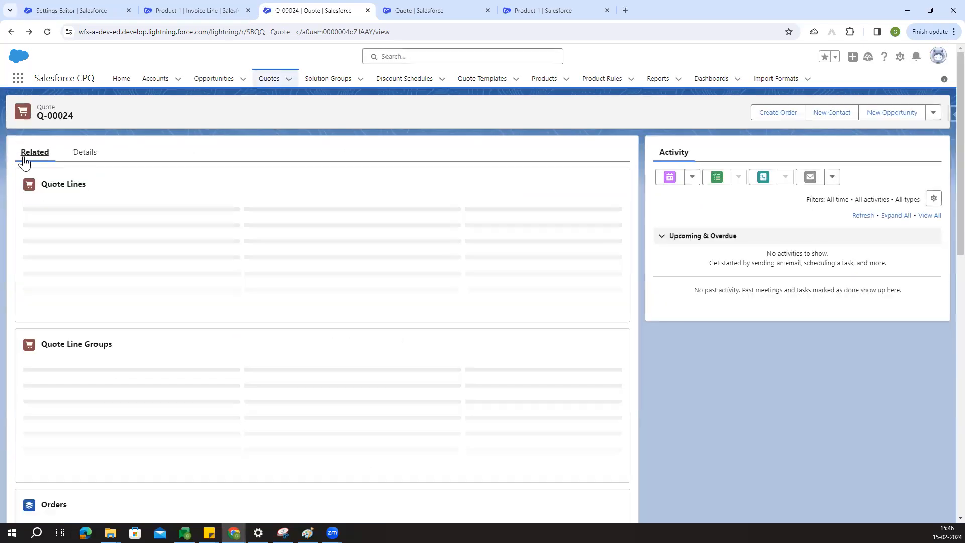
scroll(196, 293, "down", 2)
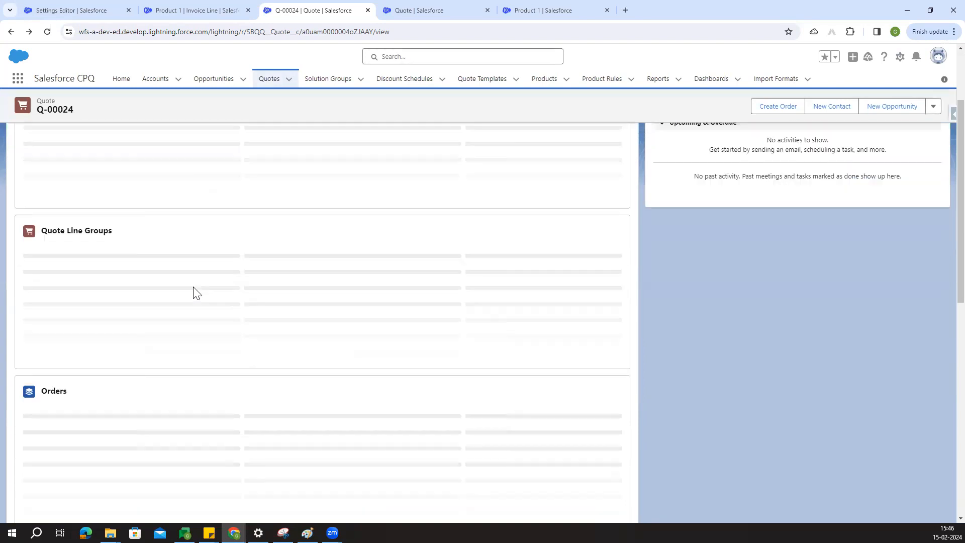
scroll(196, 293, "down", 4)
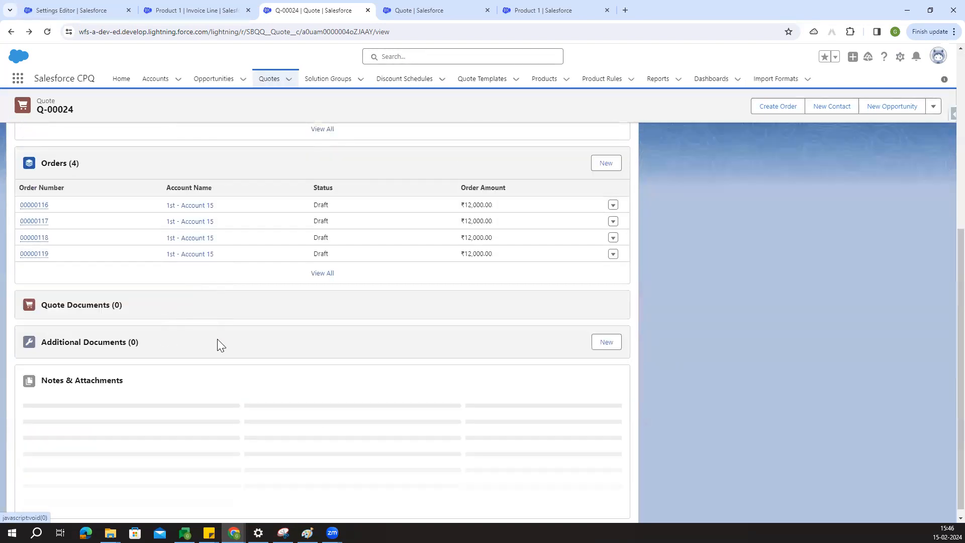
scroll(176, 273, "up", 2)
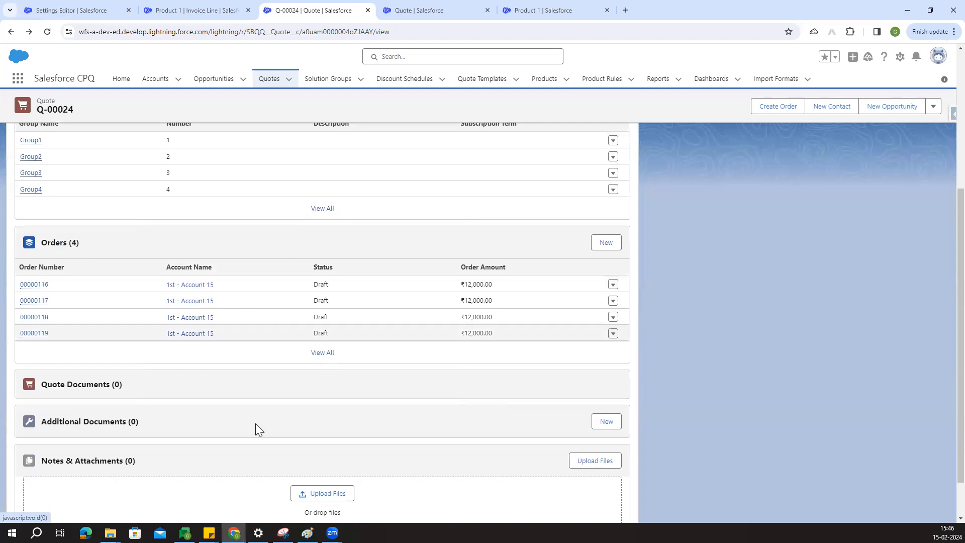
left_click(318, 359)
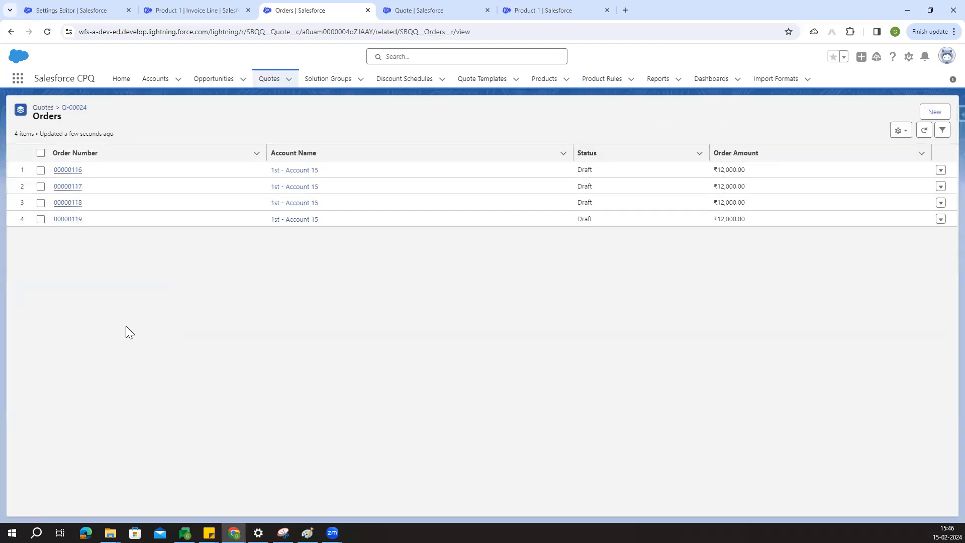
Close the Quote fields and Product 1 browser tabs and open each of the quote's four orders in its own tab.
left_click(488, 10)
left_click(488, 10)
left_click(69, 170, "ctrl")
left_click(76, 186, "ctrl")
left_click(76, 203, "ctrl")
left_click(67, 220, "ctrl")
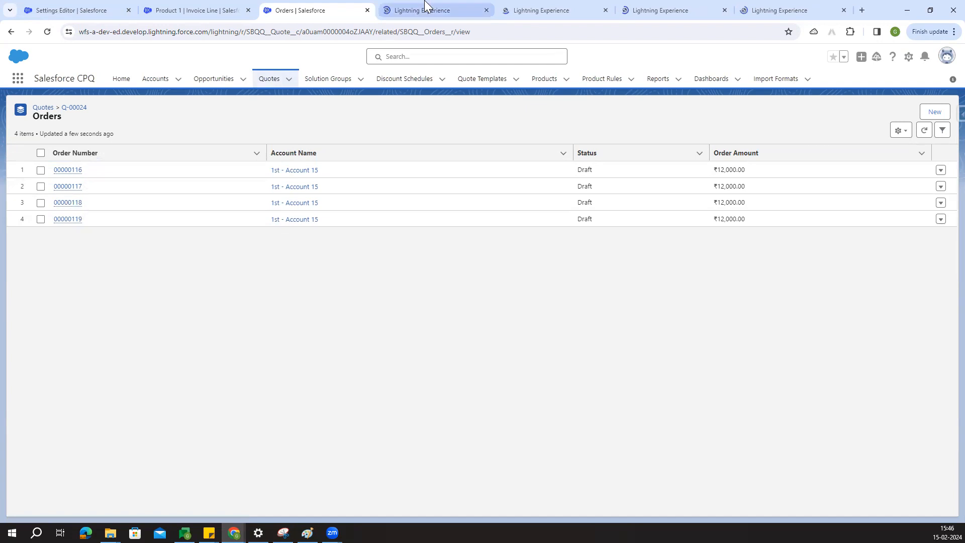
Review the order products of each of the four orders, ending on the first order.
left_click(424, 5)
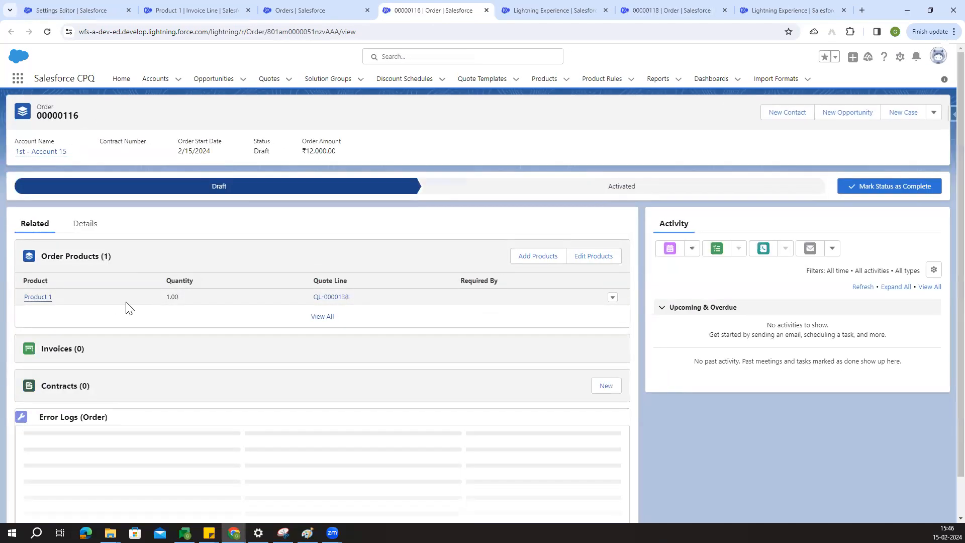
left_click(549, 6)
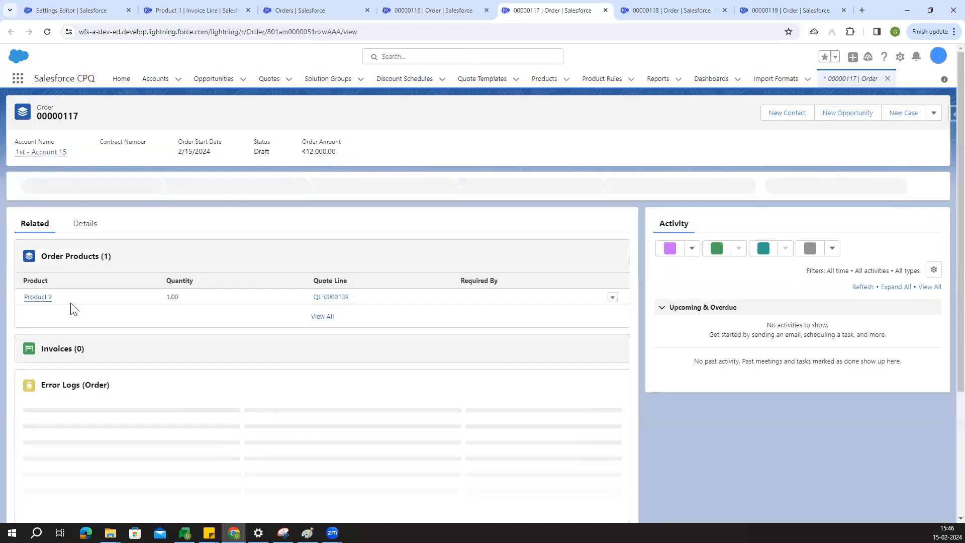
key("ctrl+Tab")
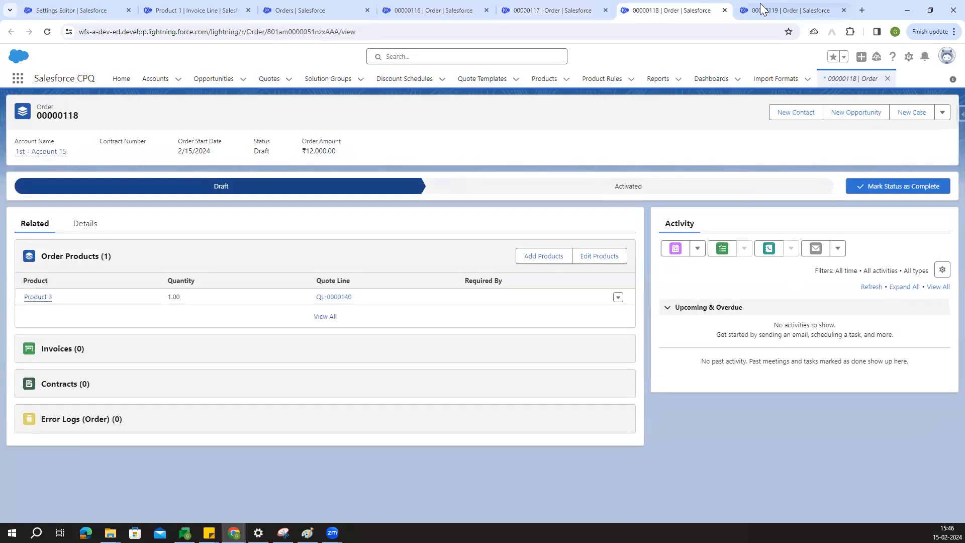
key("ctrl+Tab")
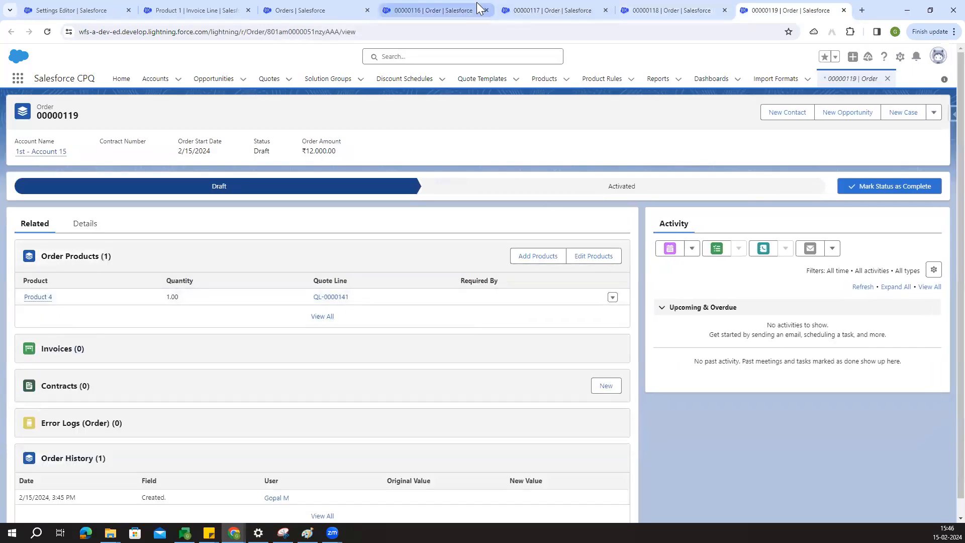
left_click(473, 9)
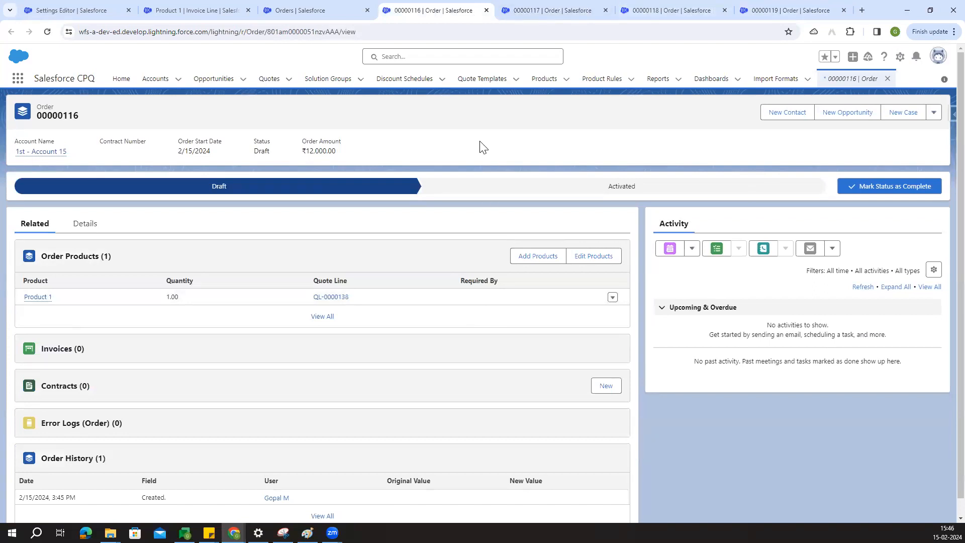
Open the first order's Product 1 order product, examine its Next Billing Date, and close the record.
left_click(90, 234)
left_click(37, 230)
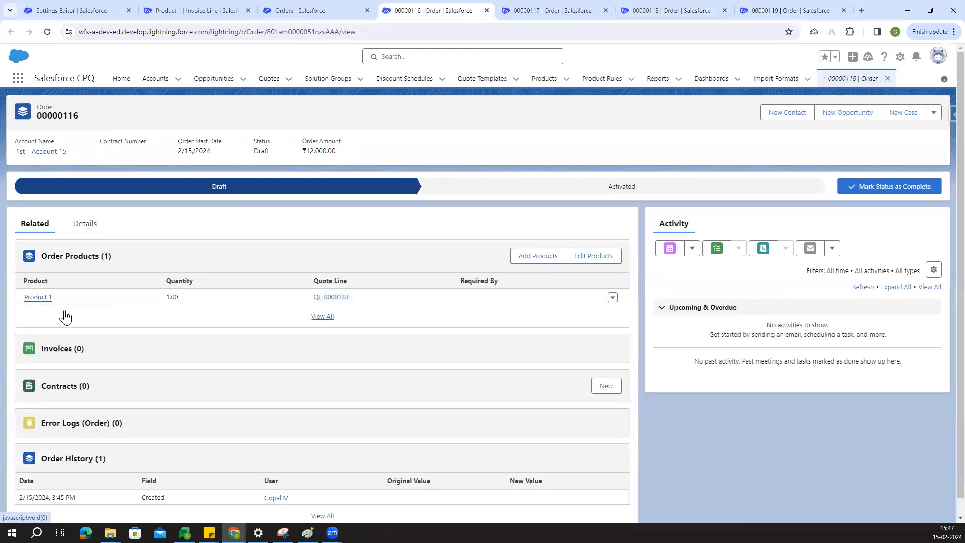
middle_click(37, 296)
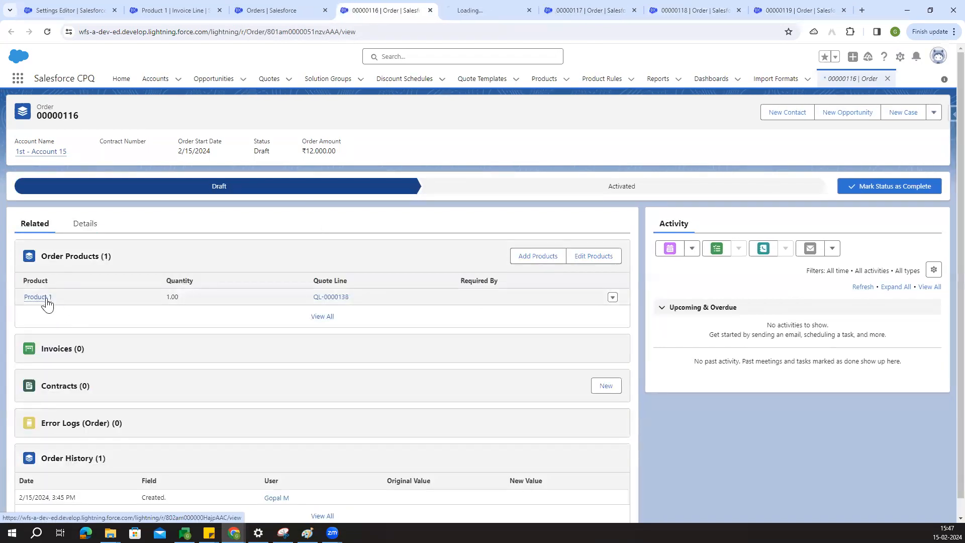
left_click(488, 9)
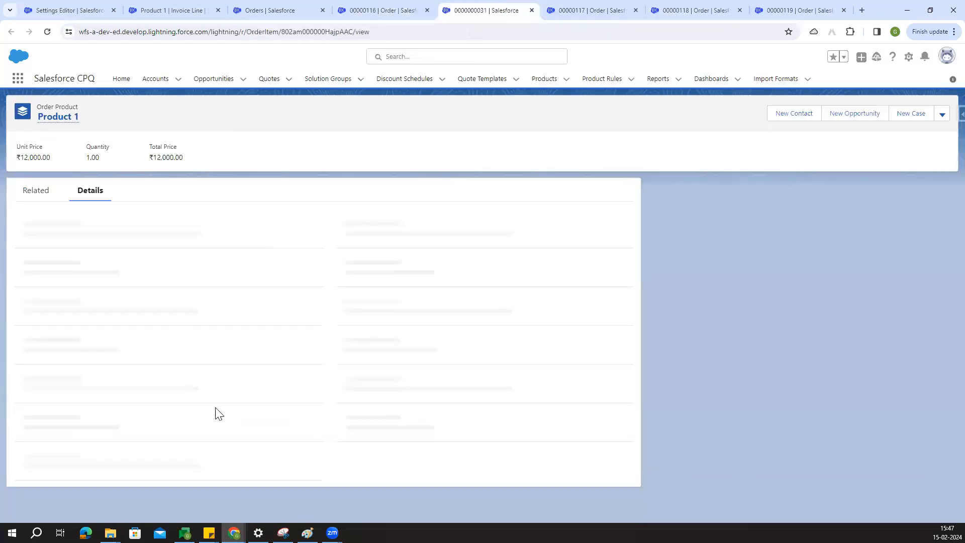
scroll(187, 406, "down", 7)
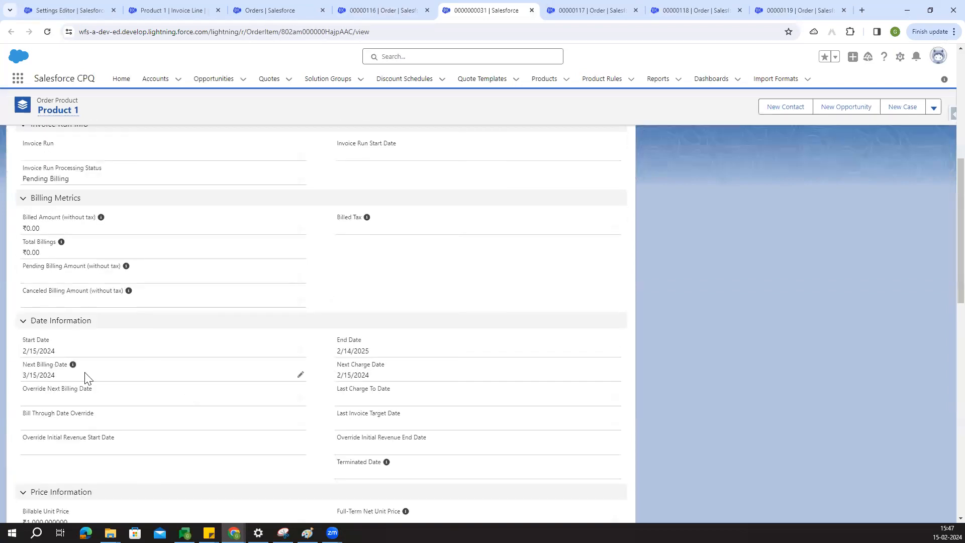
left_click_drag(22, 375, 59, 383)
left_click(60, 384)
middle_click(486, 5)
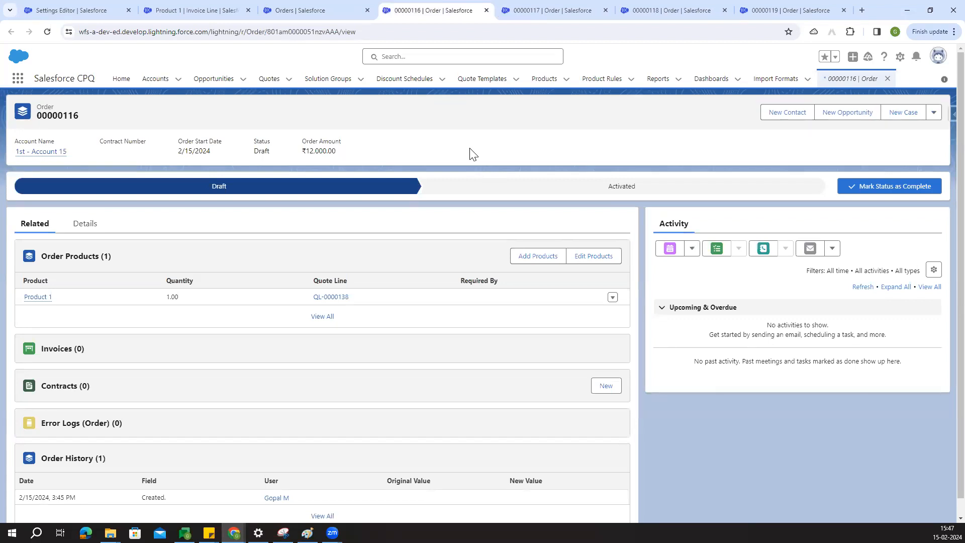
Examine the first order's details, focusing on its date and billing information, including the Bill Now field.
left_click(77, 225)
scroll(282, 233, "down", 8)
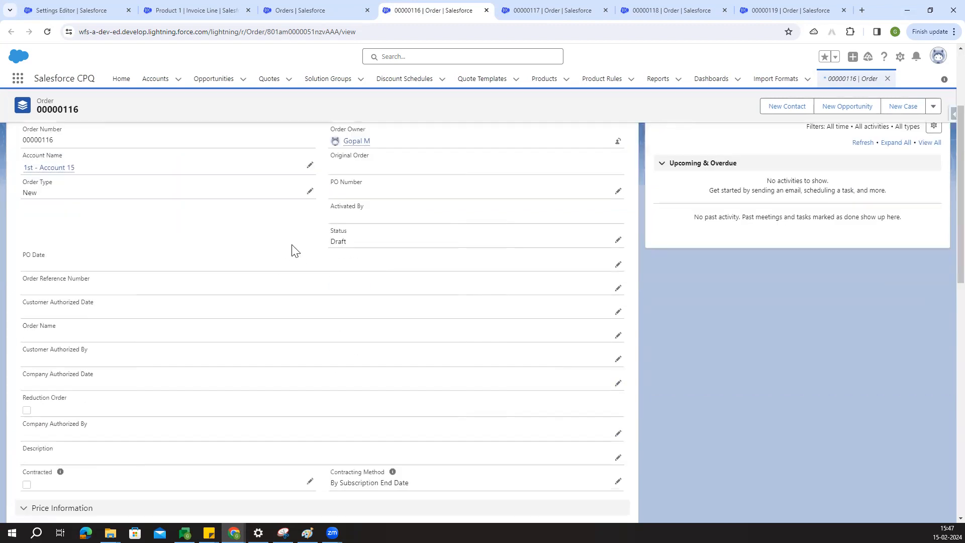
scroll(294, 251, "down", 1)
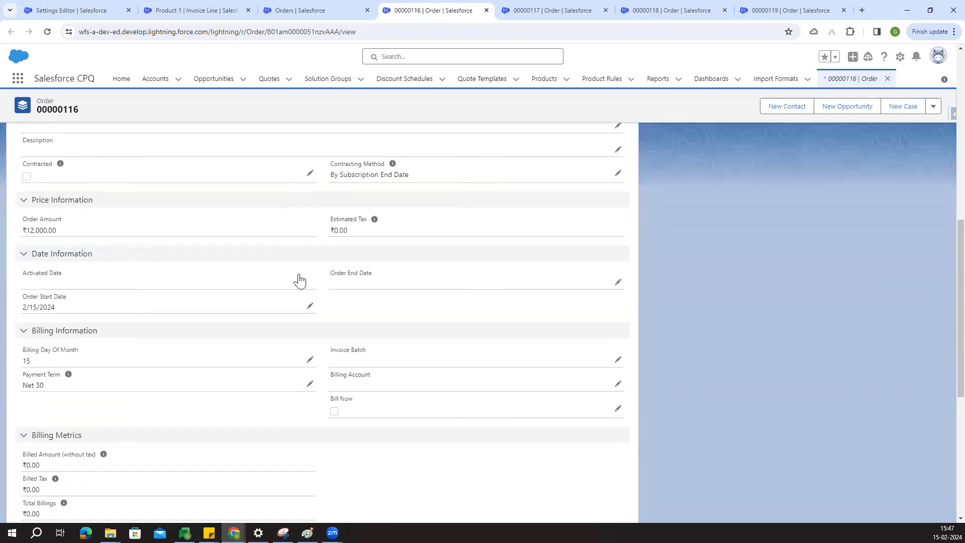
left_click_drag(357, 408, 332, 404)
left_click(324, 406)
scroll(312, 405, "up", 9)
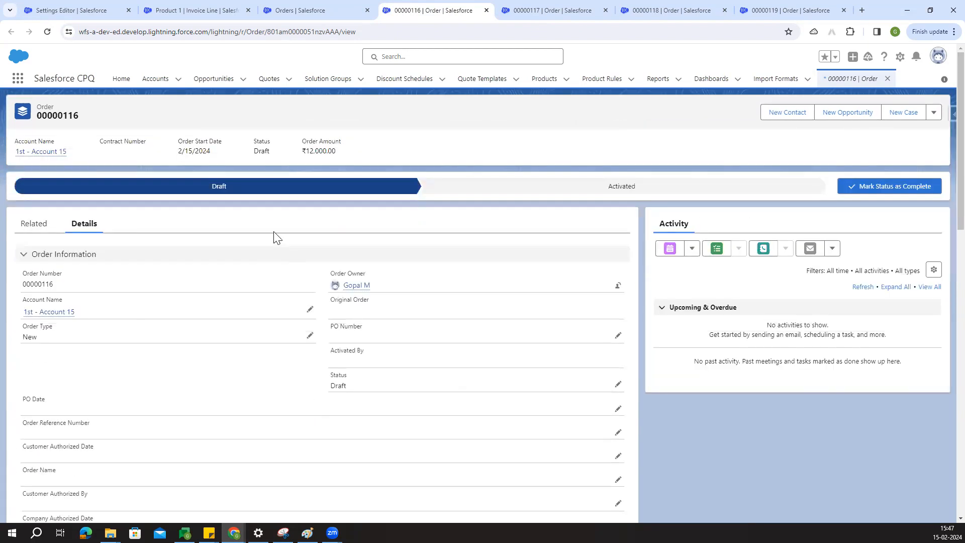
scroll(298, 317, "down", 6)
scroll(297, 320, "down", 3)
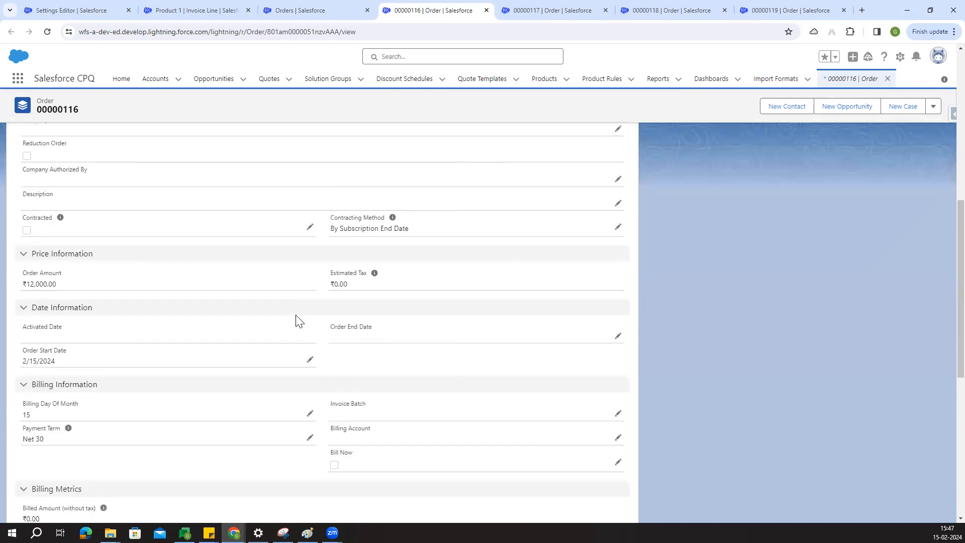
Review the second order's details, including its date information, billing information and billing metrics.
key("ctrl+Tab")
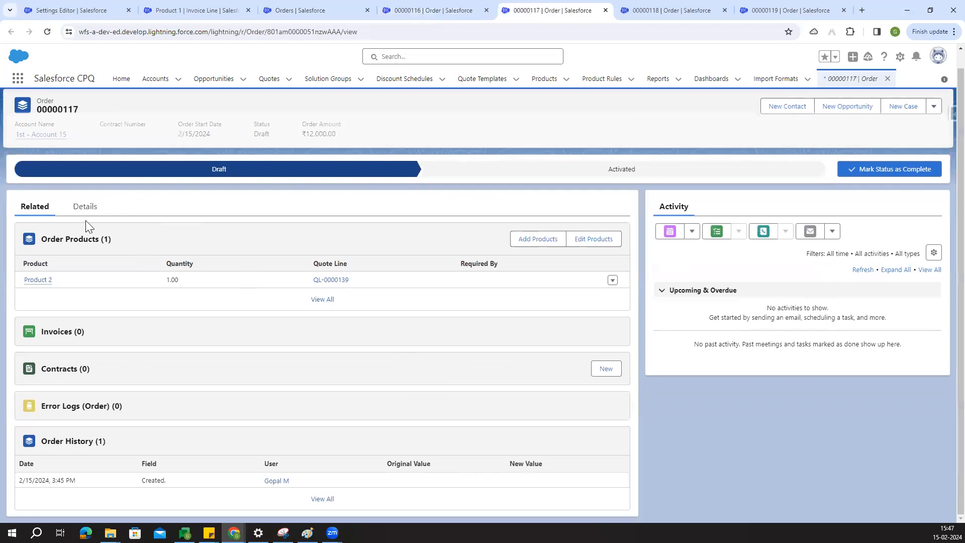
left_click(83, 207)
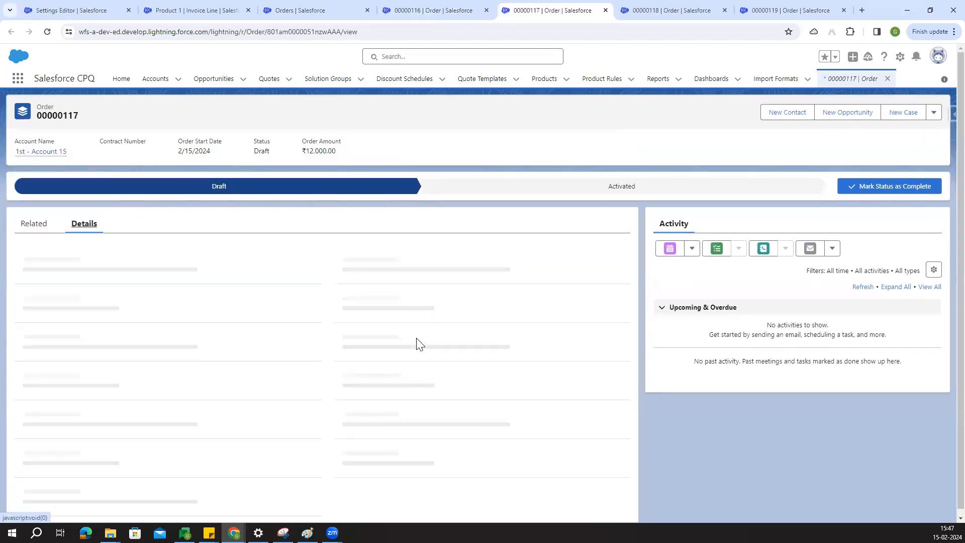
scroll(382, 342, "down", 10)
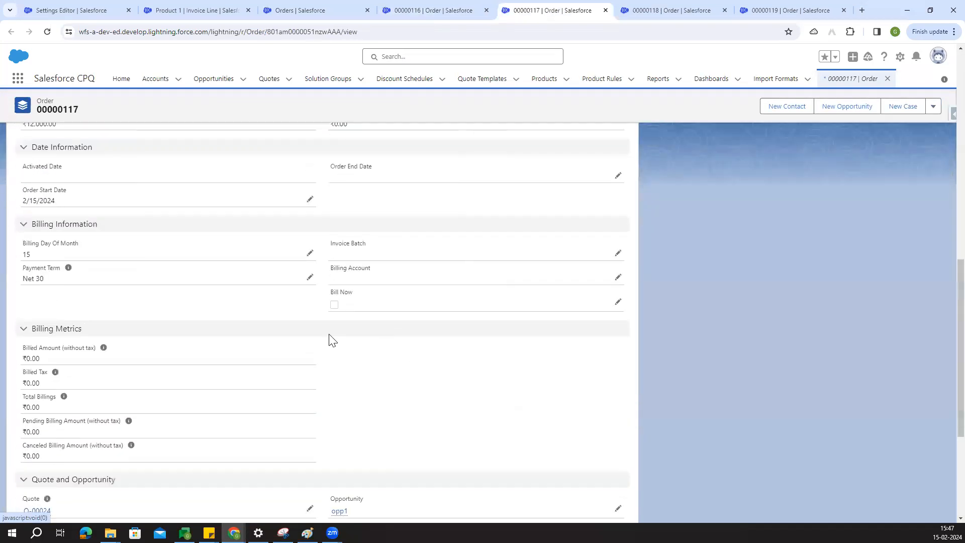
scroll(384, 401, "up", 7)
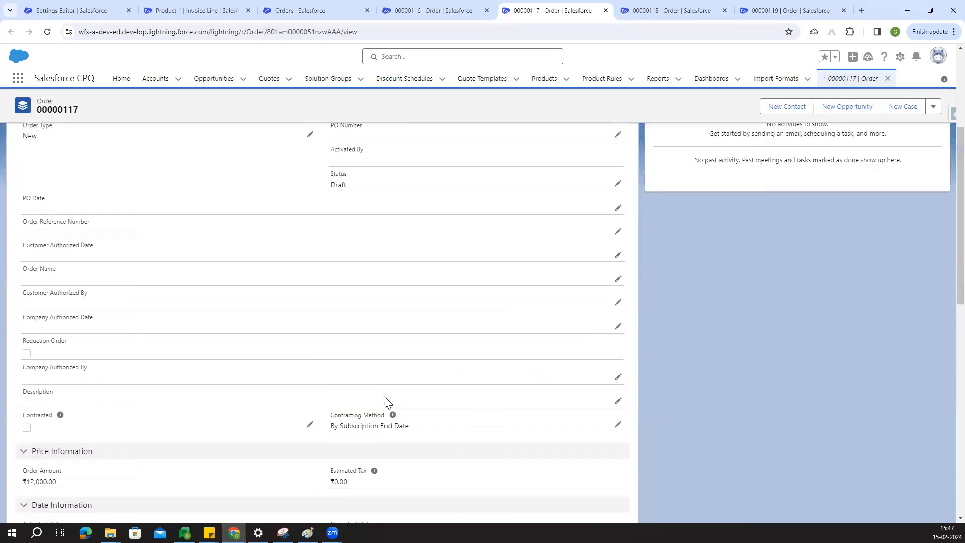
scroll(385, 402, "up", 4)
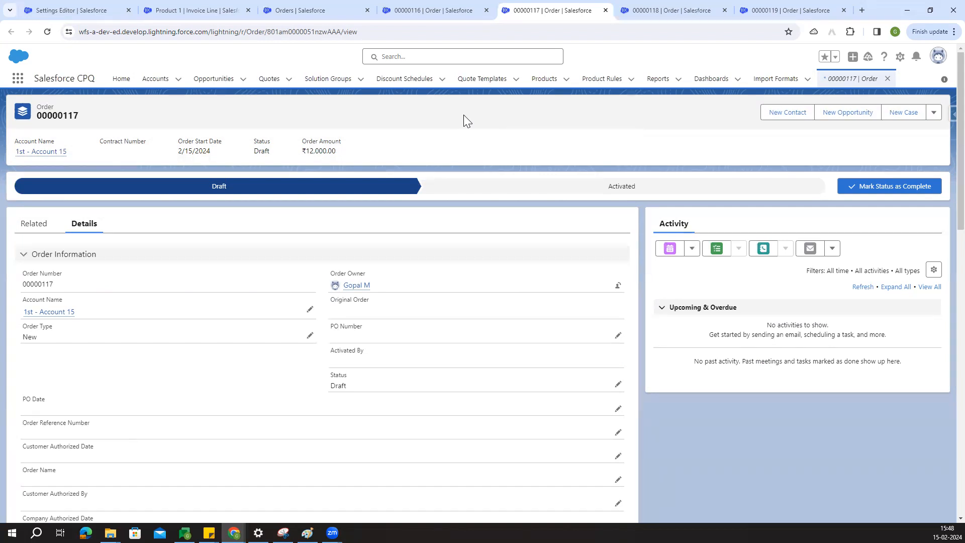
Return to the first order and mark Activated as its current status.
left_click(428, 10)
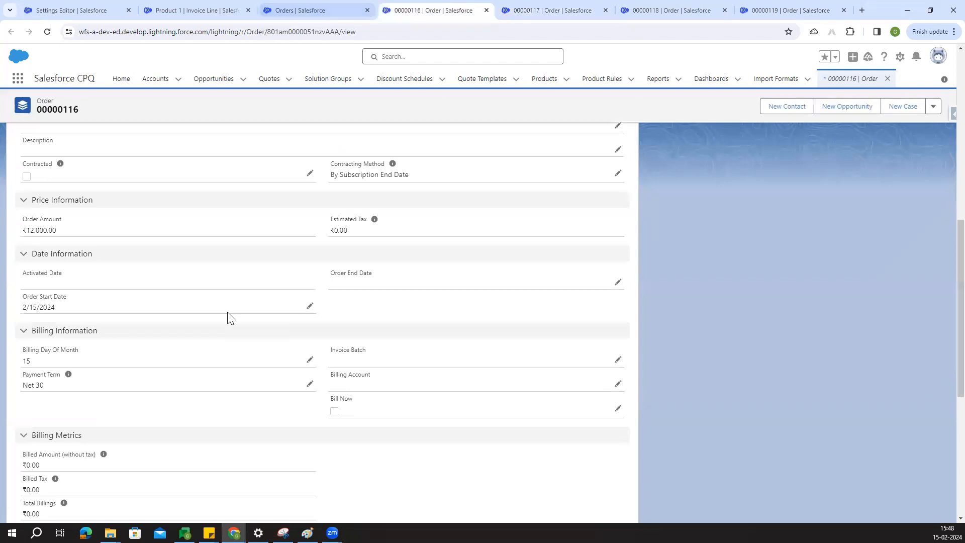
scroll(229, 317, "up", 10)
left_click(365, 10)
left_click(398, 10)
left_click(646, 187)
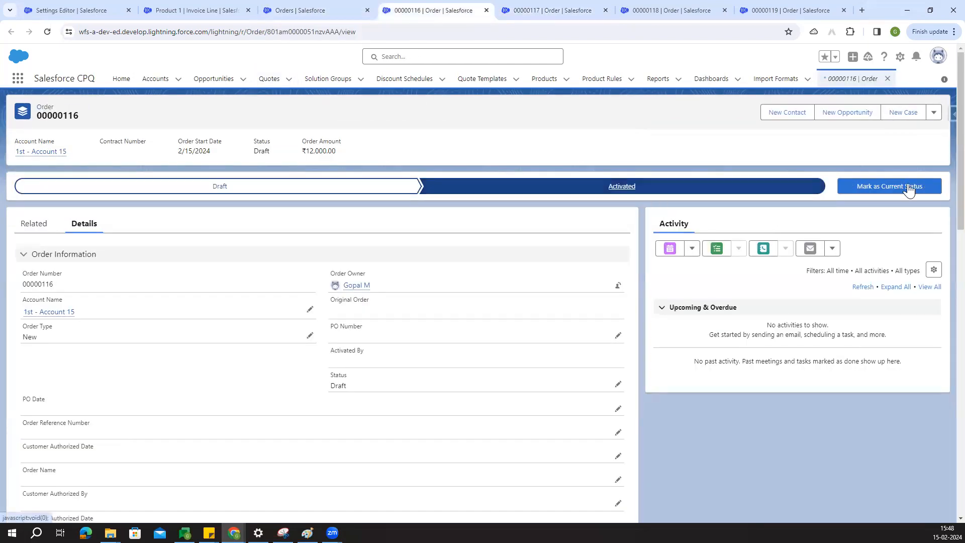
left_click(910, 189)
Mark Activated as the current status on the second, third and fourth orders.
left_click(536, 7)
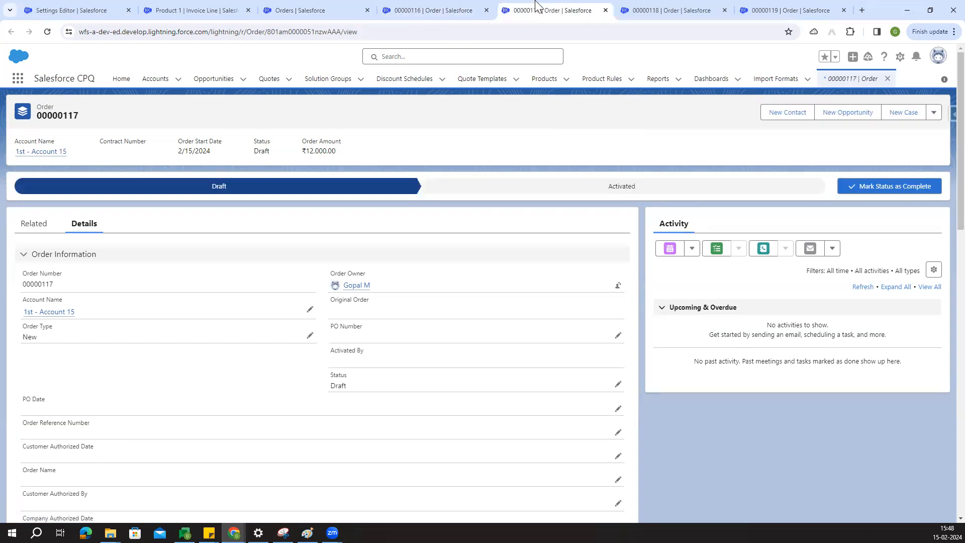
left_click(642, 188)
left_click(893, 190)
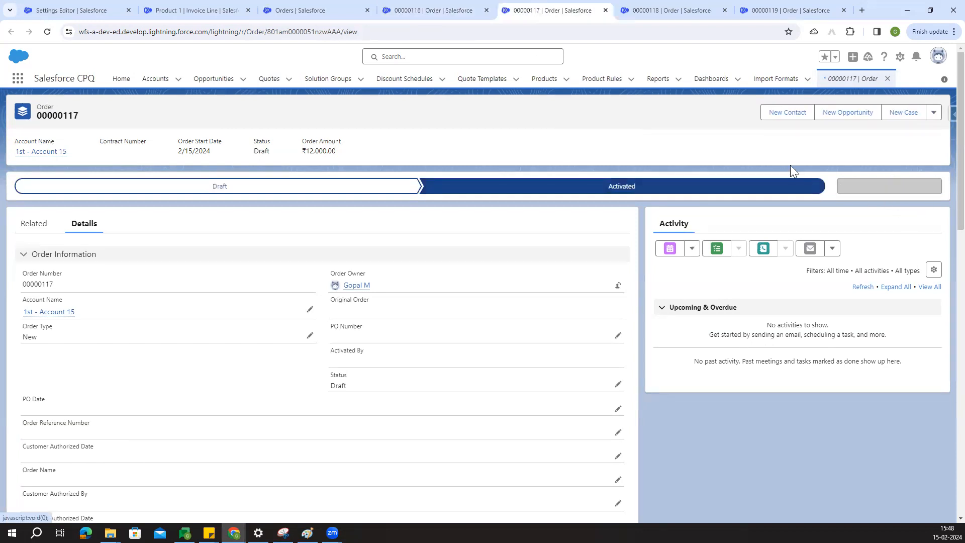
left_click(683, 8)
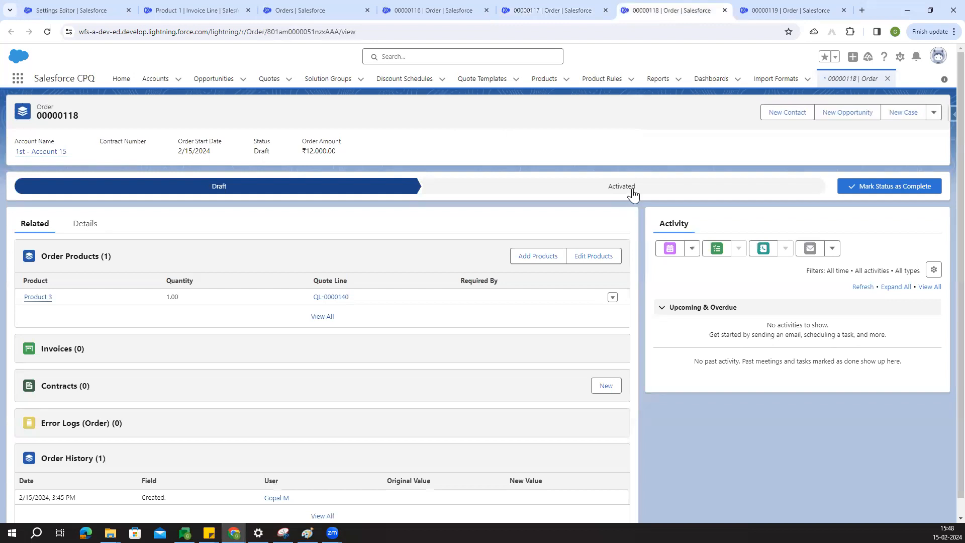
left_click(632, 188)
left_click(873, 187)
left_click(787, 10)
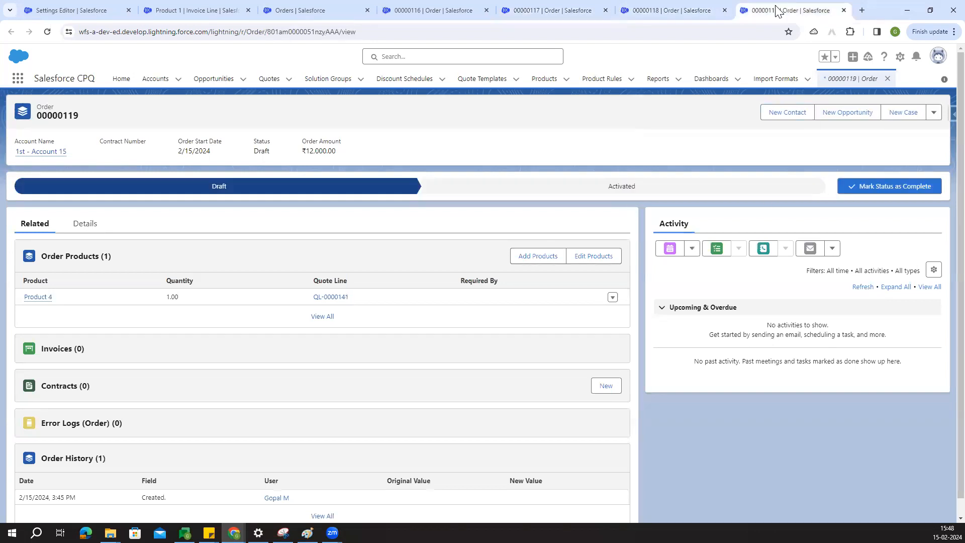
left_click(650, 188)
left_click(912, 190)
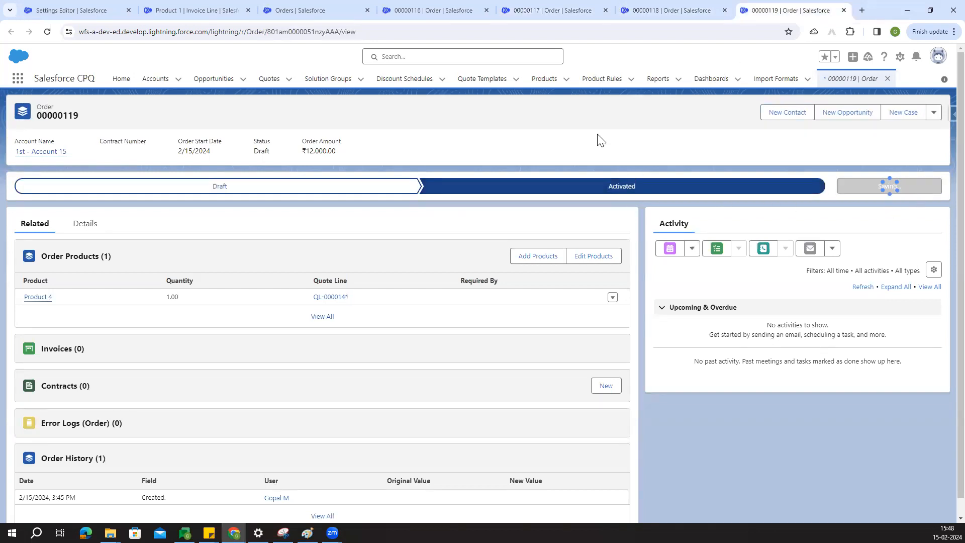
Set the first order's Invoice Batch to Batch 1 and save the record.
left_click(459, 9)
scroll(236, 392, "down", 4)
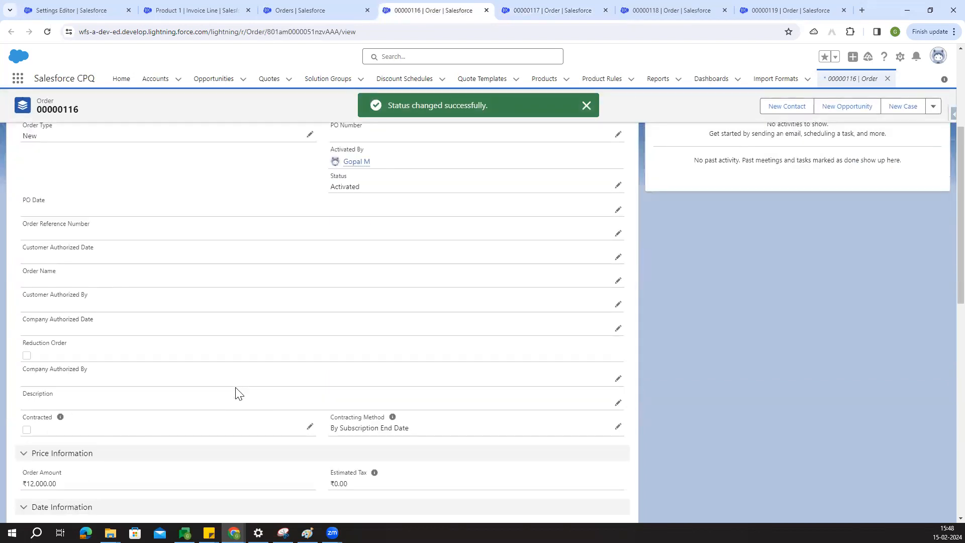
scroll(236, 393, "down", 3)
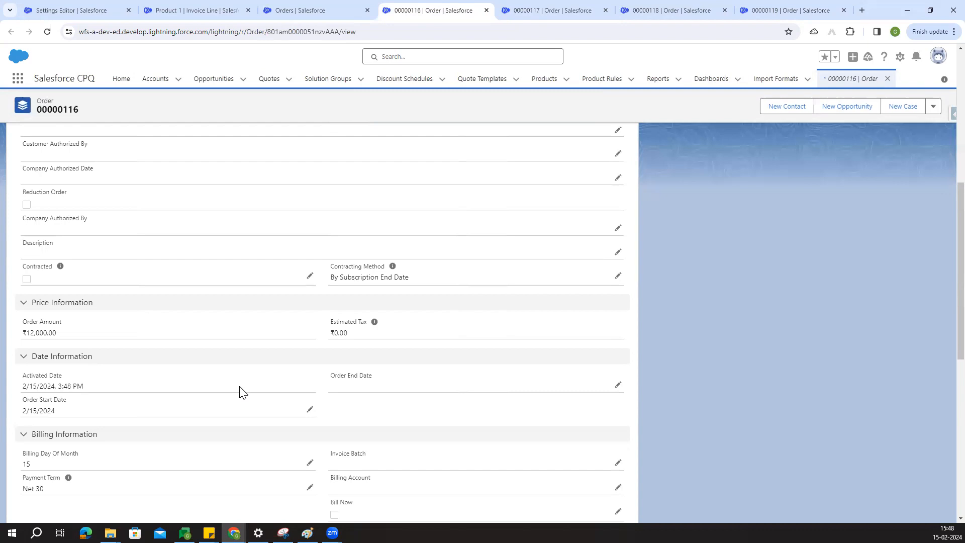
scroll(240, 390, "down", 3)
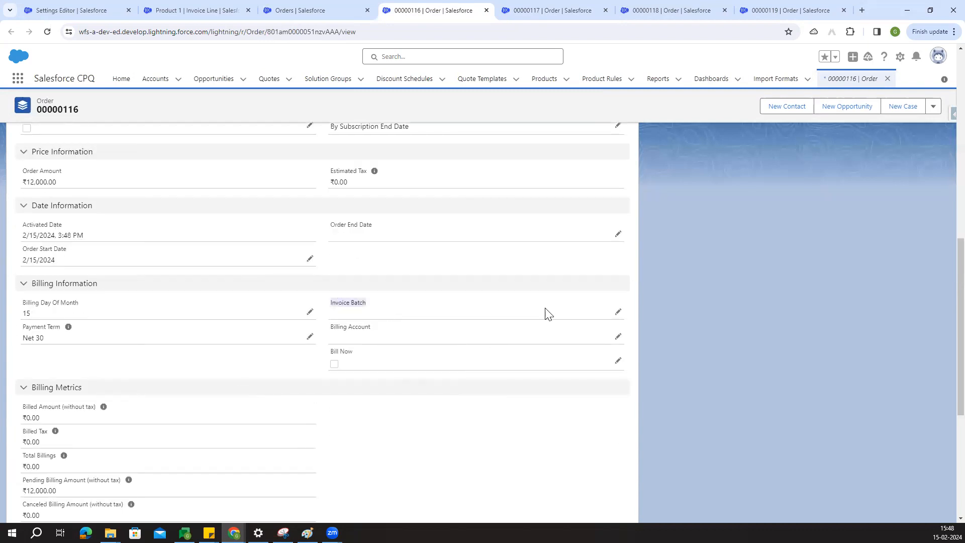
left_click(618, 312)
left_click(402, 325)
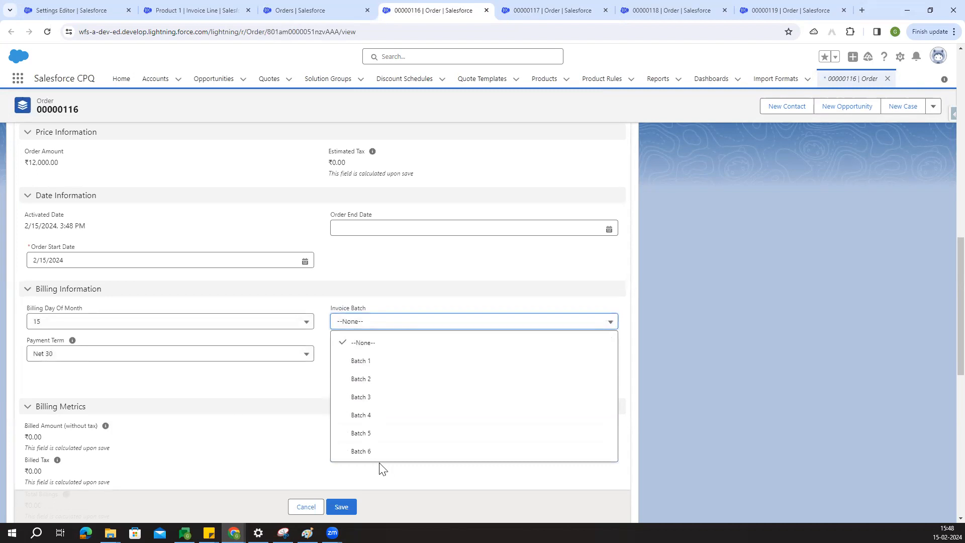
left_click(371, 361)
left_click(349, 508)
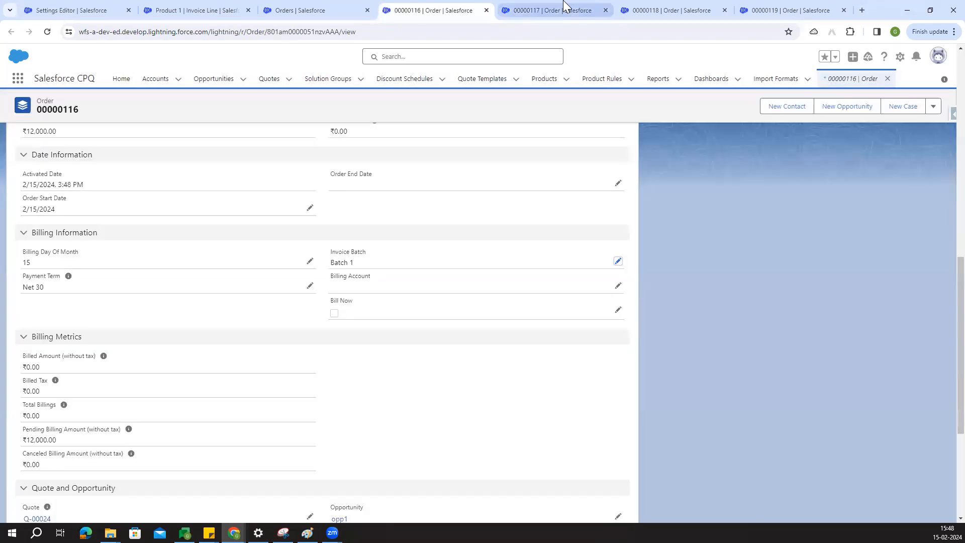
Set the second order's Invoice Batch to Batch 1 and save the record.
left_click(552, 10)
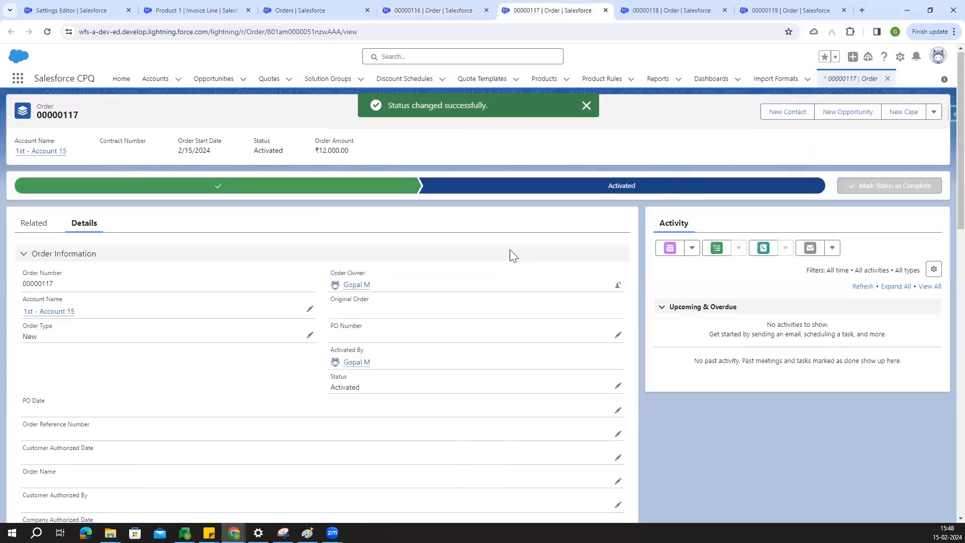
scroll(510, 252, "down", 10)
left_click(618, 362)
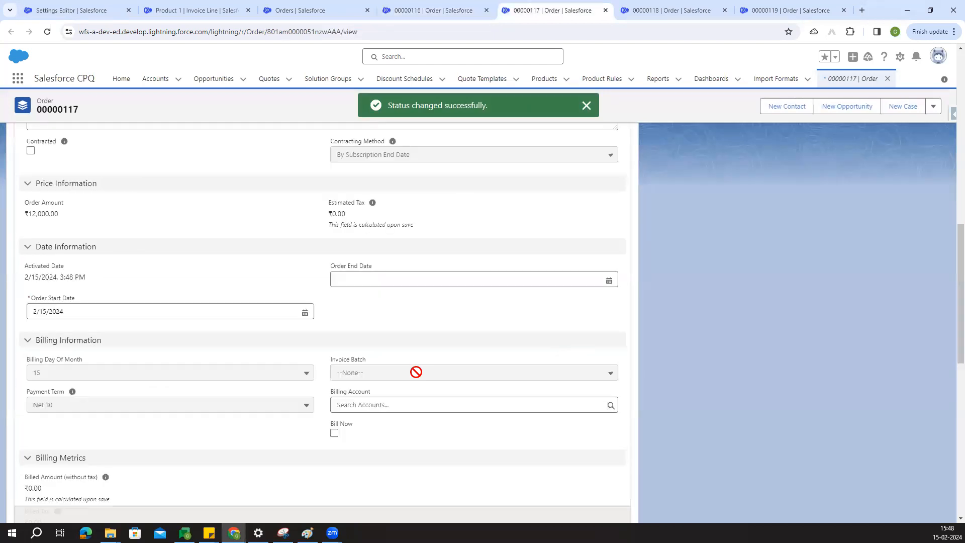
left_click(402, 372)
left_click(360, 409)
left_click(347, 508)
Set the third order's Invoice Batch to Batch 1 in its details and save the record.
left_click(651, 14)
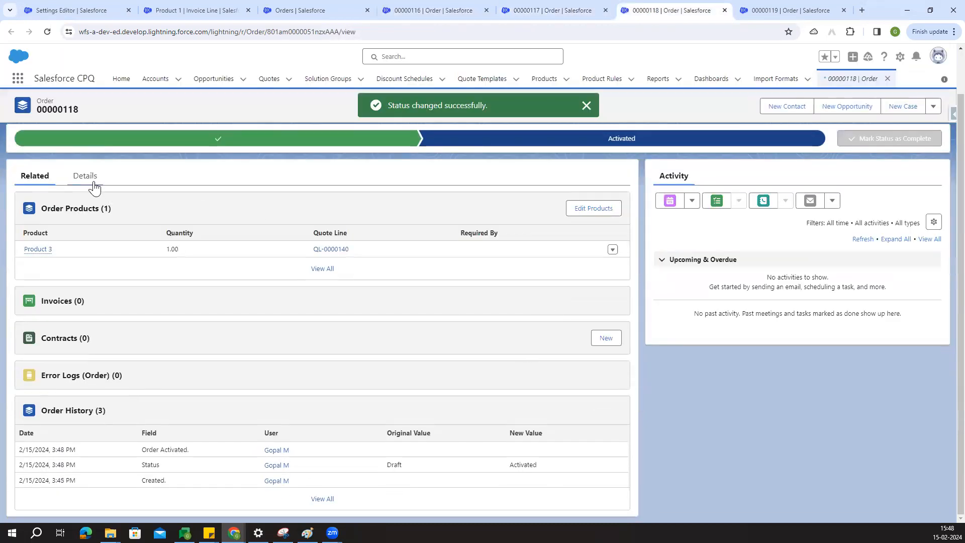
left_click(85, 176)
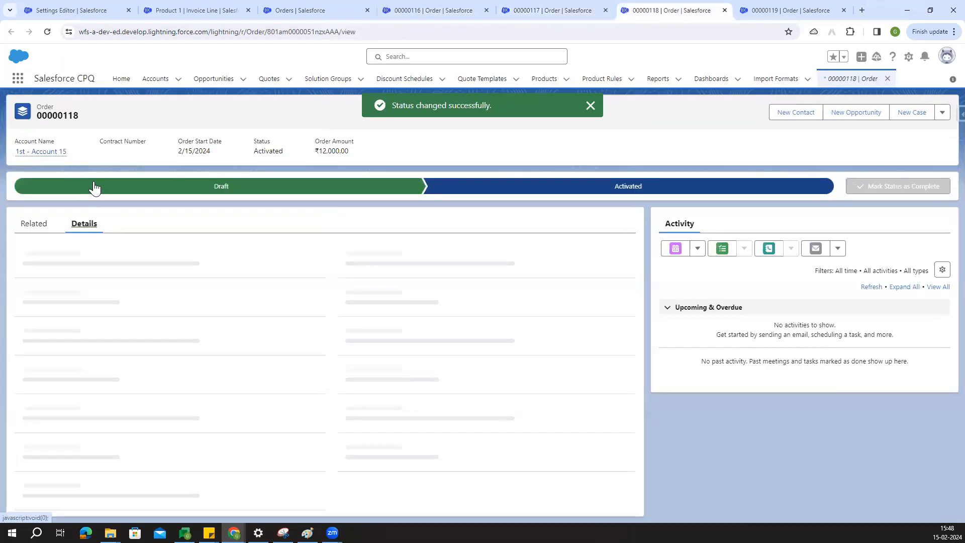
mouse_move(365, 281)
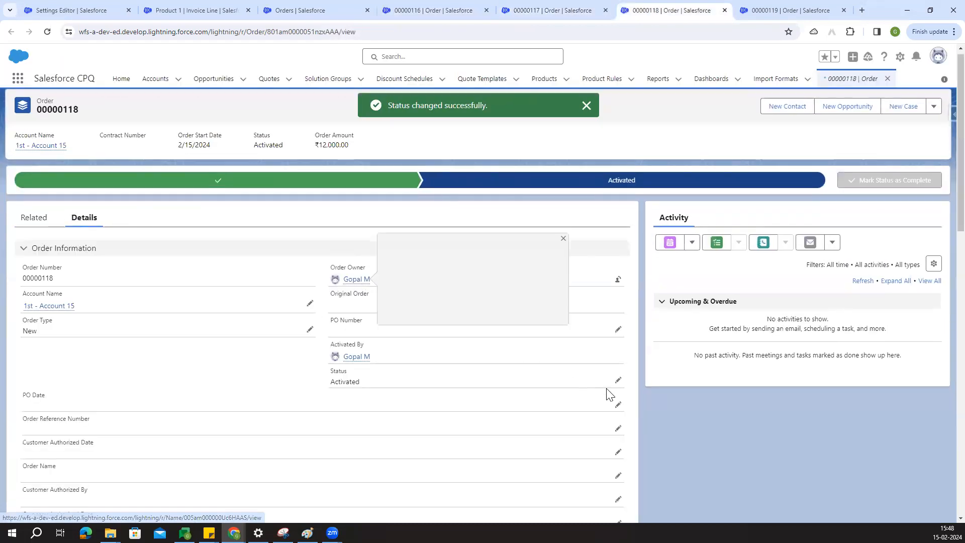
scroll(578, 402, "down", 5)
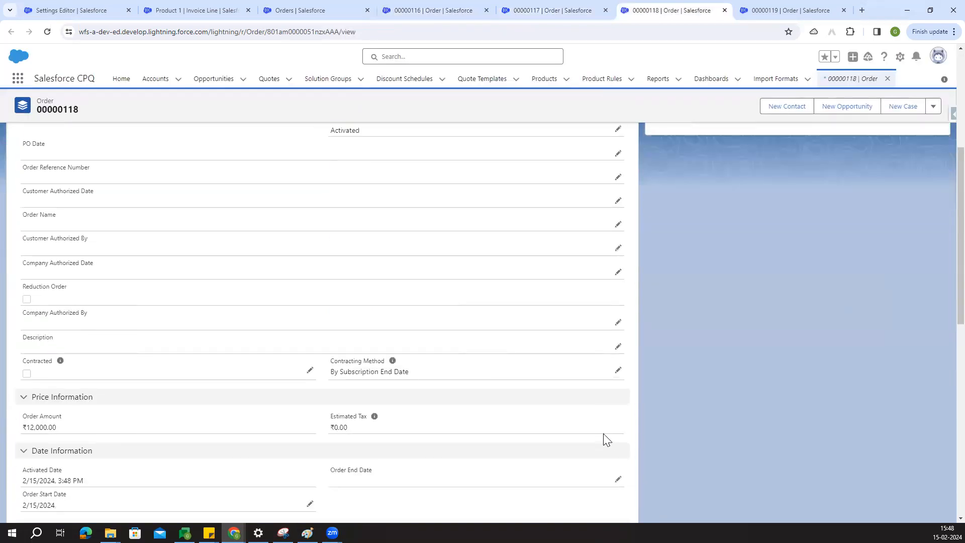
scroll(569, 395, "down", 5)
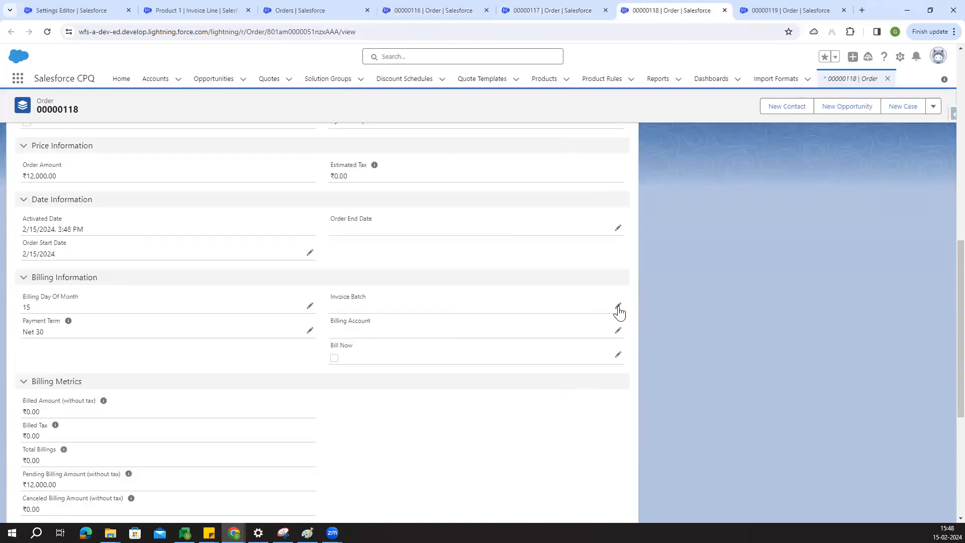
left_click(619, 307)
left_click(431, 317)
left_click(395, 360)
left_click(341, 507)
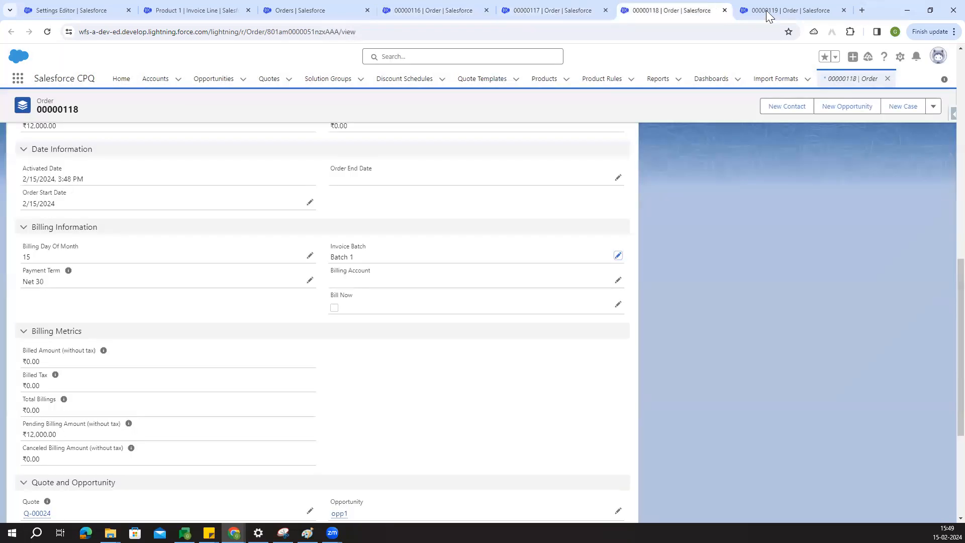
Set the fourth order's Invoice Batch to Batch 1 in its details and save the record.
left_click(770, 11)
left_click(84, 225)
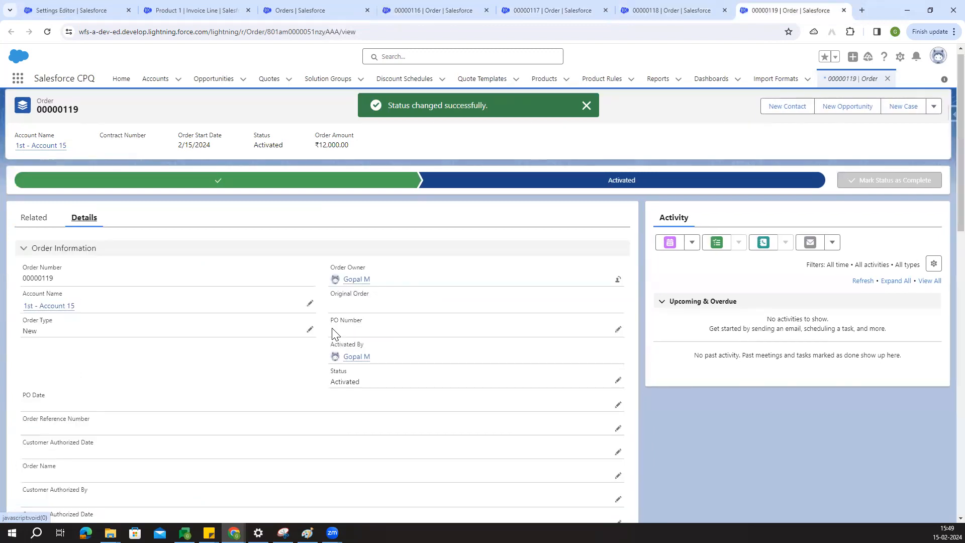
scroll(352, 302, "down", 10)
scroll(364, 349, "down", 5)
scroll(487, 390, "up", 3)
left_click(619, 357)
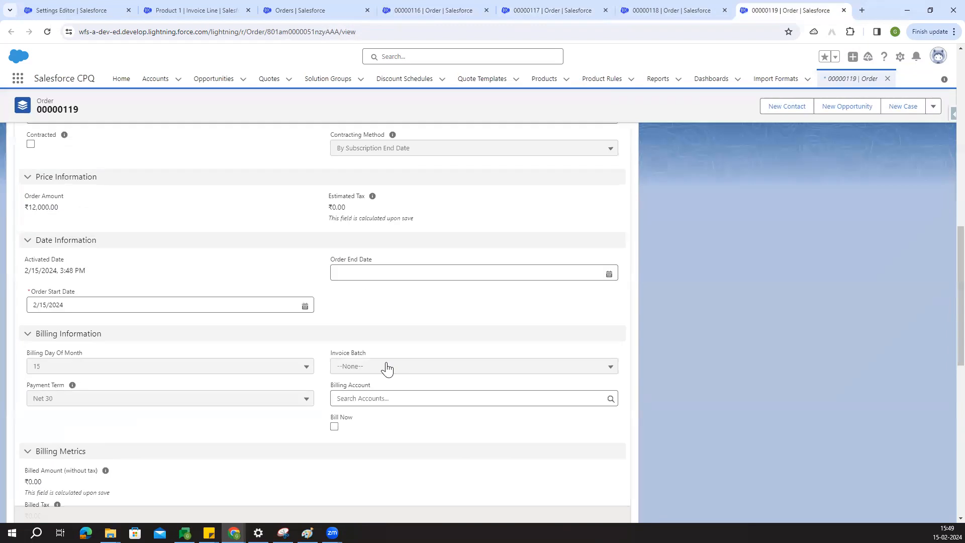
left_click(448, 366)
left_click(381, 406)
left_click(343, 508)
scroll(719, 390, "up", 2)
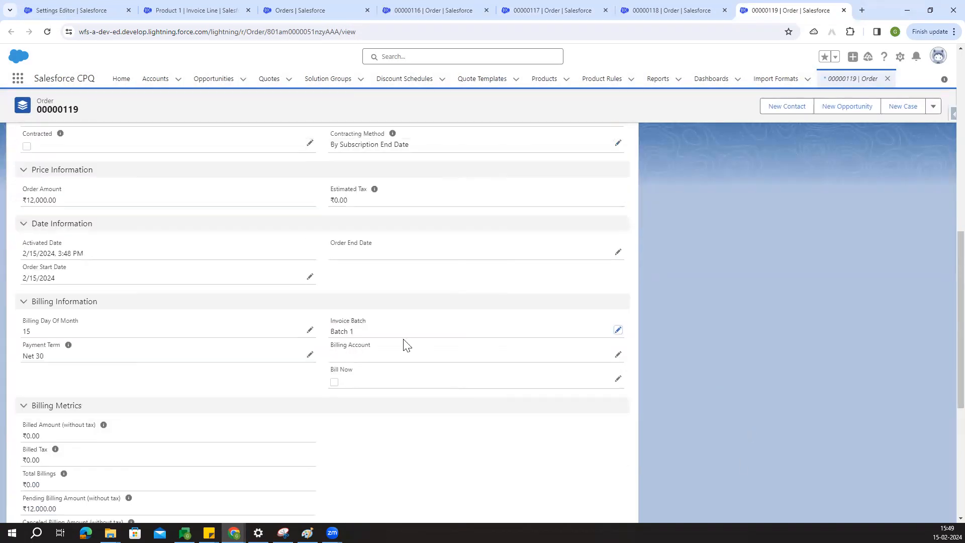
left_click_drag(333, 329, 366, 337)
left_click(797, 332)
Find Invoice Schedulers from the first order's page, open its list in a separate tab, and place that tab before the order tabs.
left_click(416, 7)
scroll(487, 192, "up", 10)
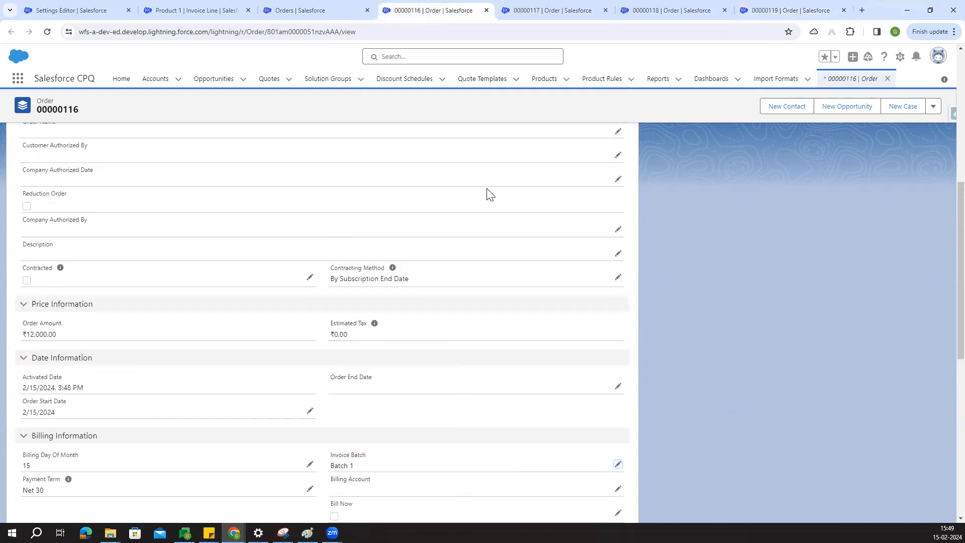
left_click(18, 80)
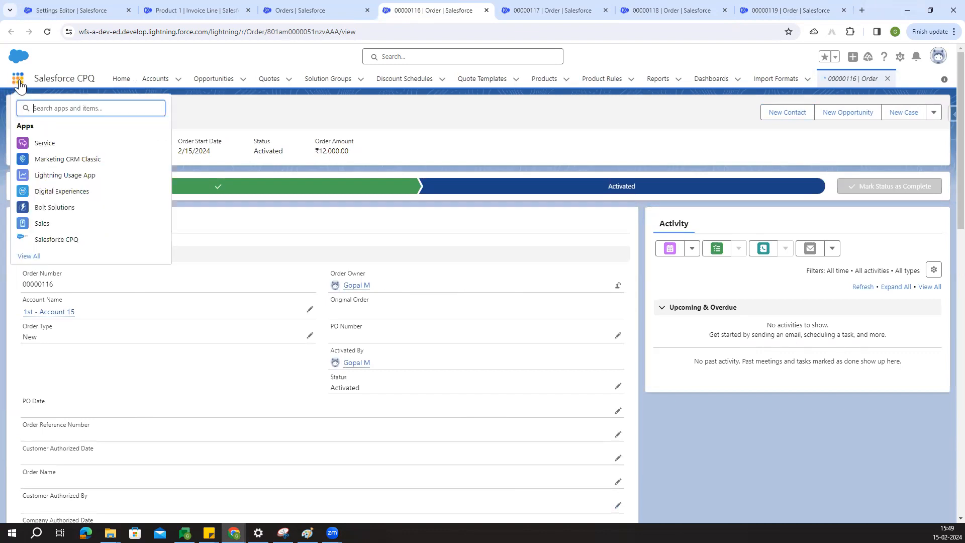
type("invoice")
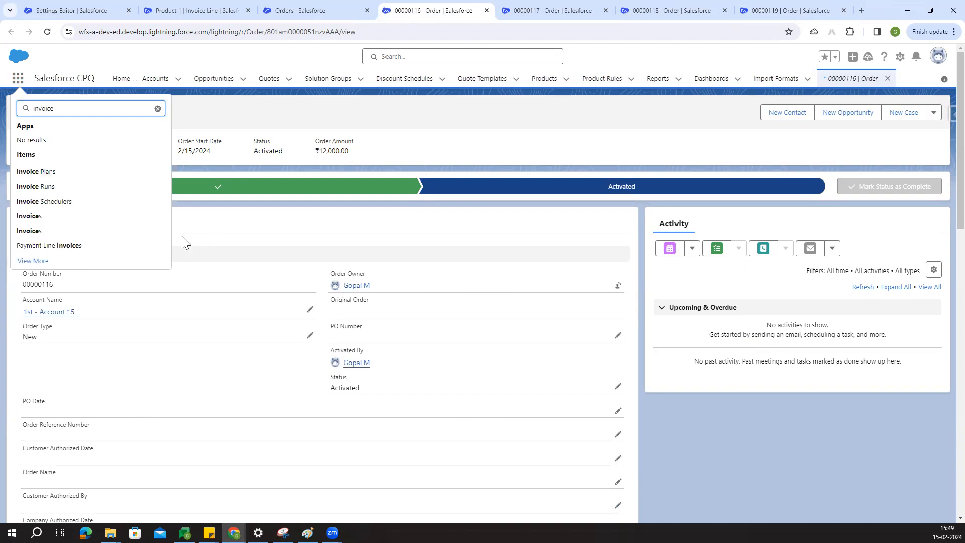
middle_click(71, 201)
left_click_drag(464, 5, 377, 5)
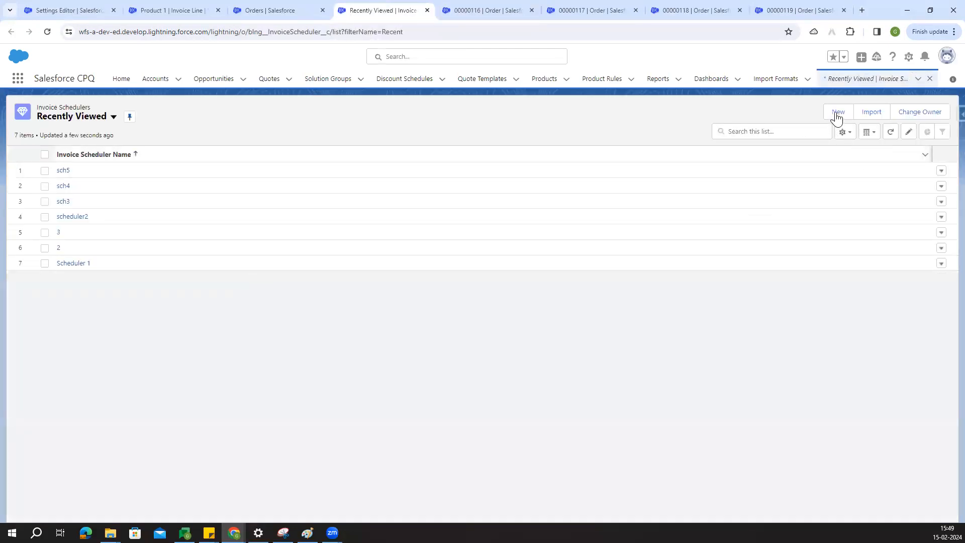
Start a new invoice scheduler and name it "first invoice".
left_click(838, 117)
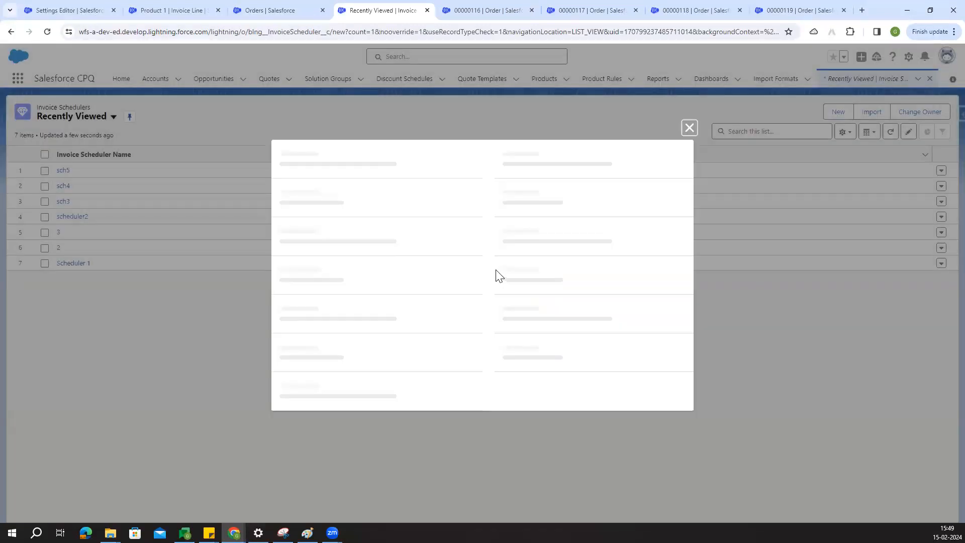
left_click(349, 157)
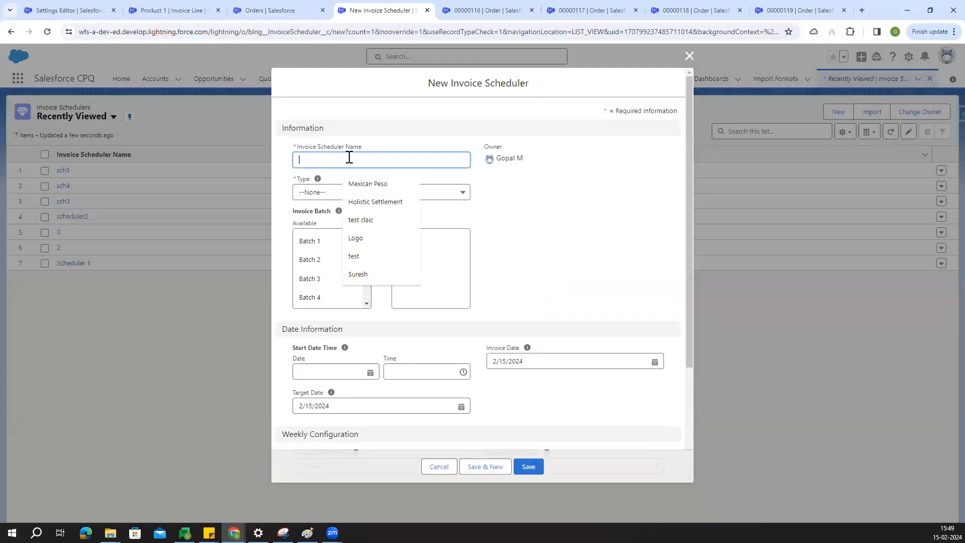
type("15 invoice")
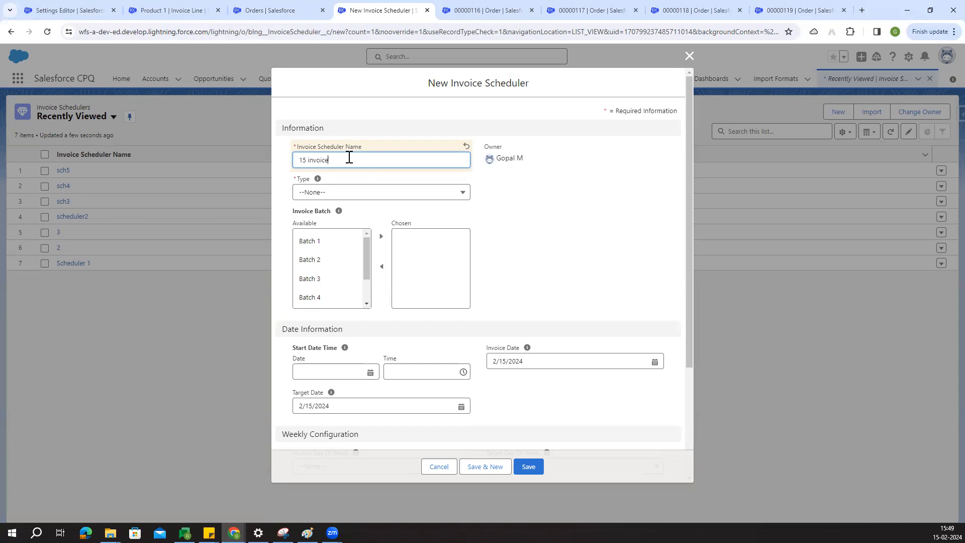
left_click_drag(349, 158, 282, 158)
key("BackSpace")
type("fir")
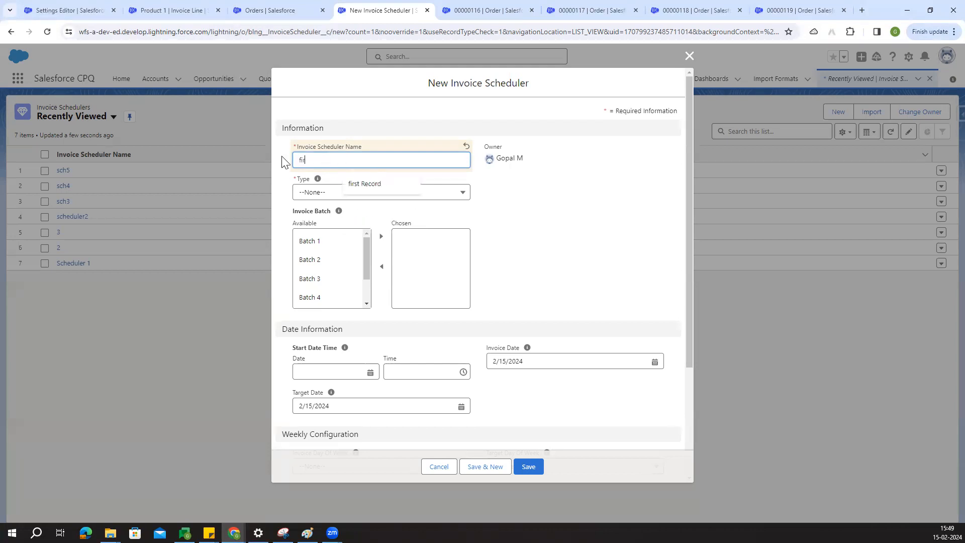
type("st invoice")
Set the scheduler's type to Weekly and review the weekly configuration fields.
left_click(338, 196)
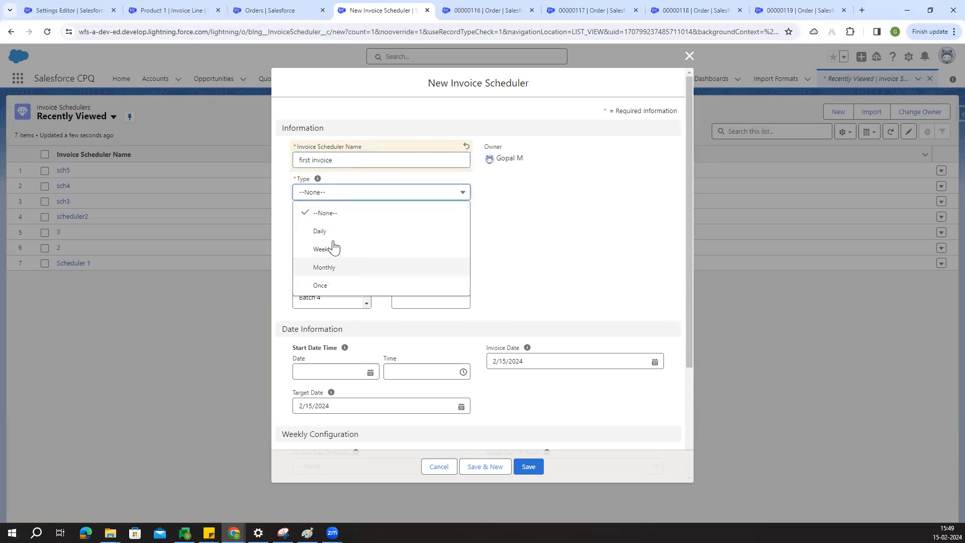
left_click(538, 291)
scroll(546, 286, "down", 3)
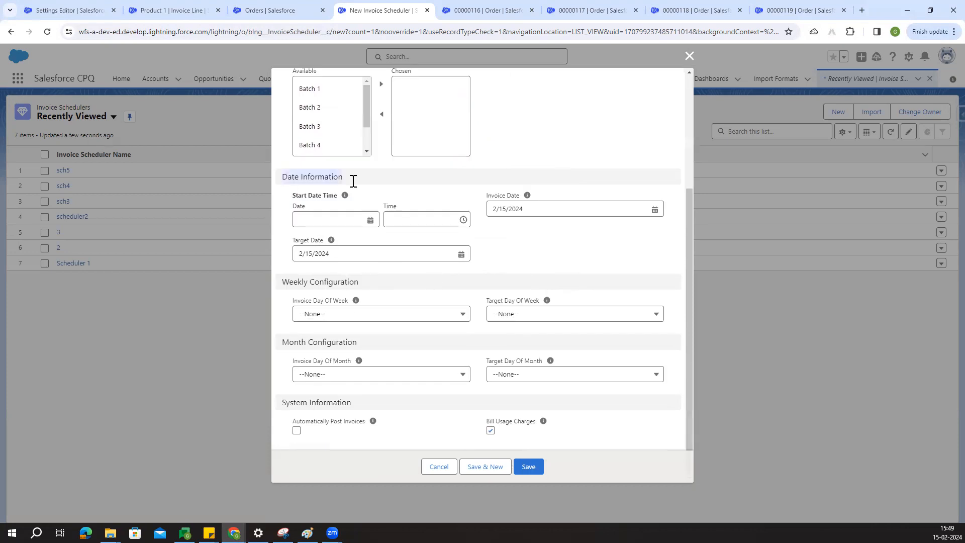
scroll(397, 309, "up", 3)
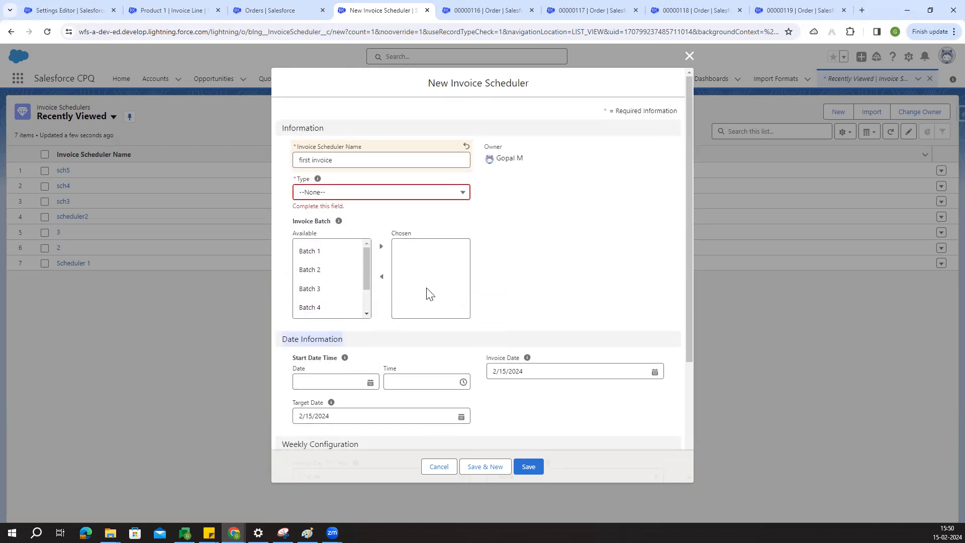
left_click(329, 192)
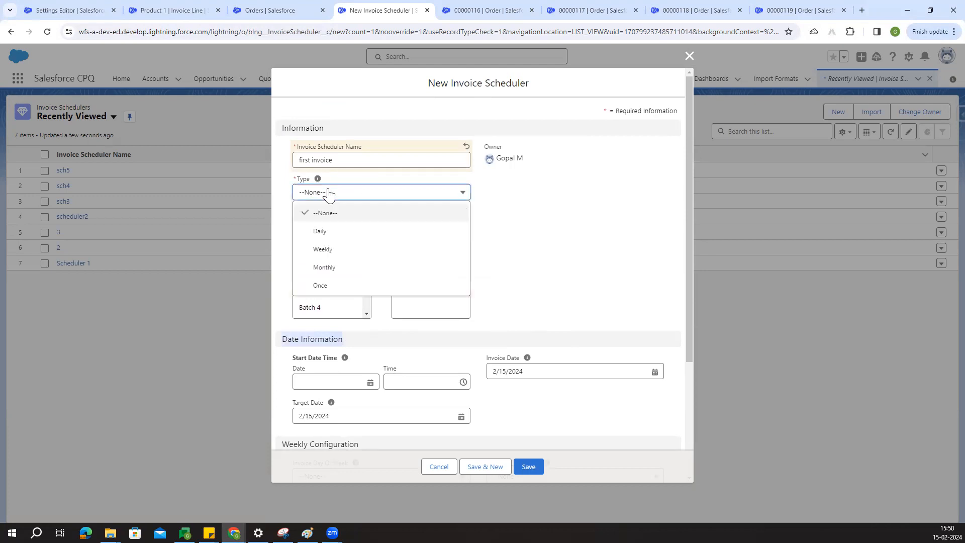
left_click(326, 249)
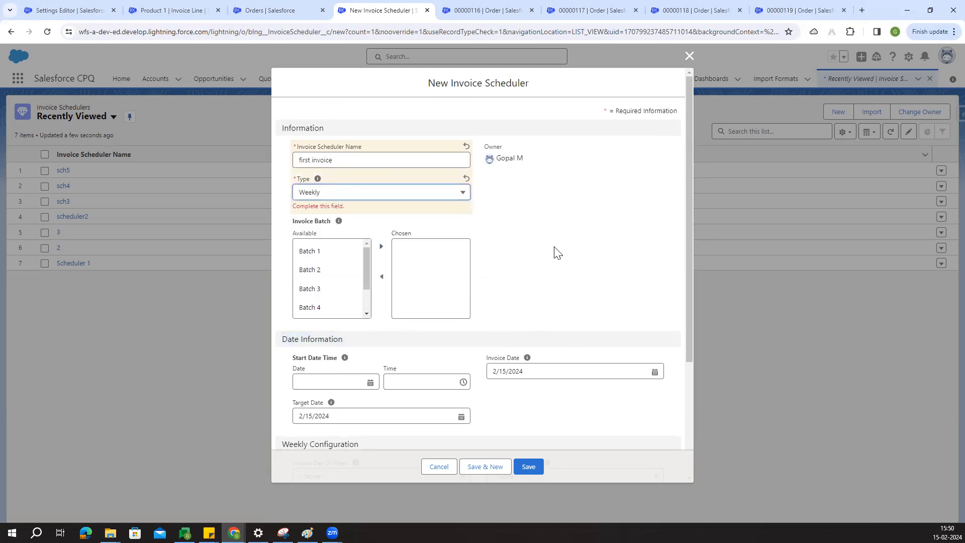
scroll(556, 251, "down", 3)
left_click_drag(285, 281, 409, 297)
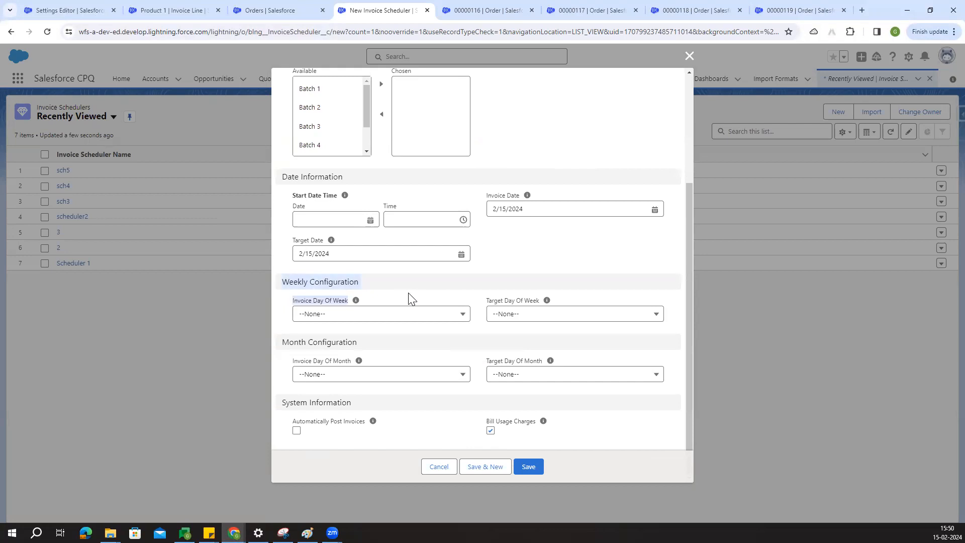
scroll(421, 266, "up", 1)
scroll(421, 266, "up", 3)
Set the scheduler's type to Monthly and review the month configuration fields.
left_click(338, 193)
left_click(337, 266)
scroll(517, 254, "down", 2)
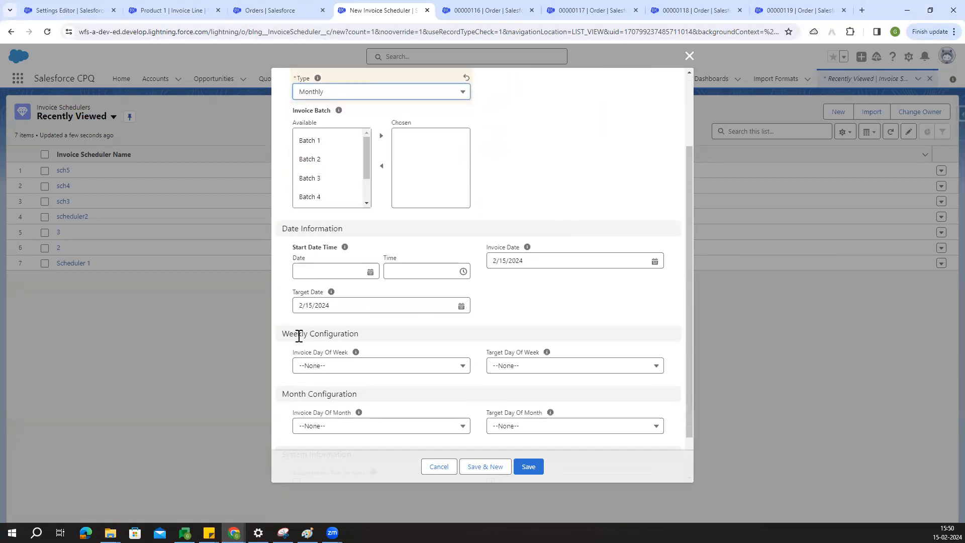
left_click_drag(288, 397, 377, 397)
left_click(390, 383)
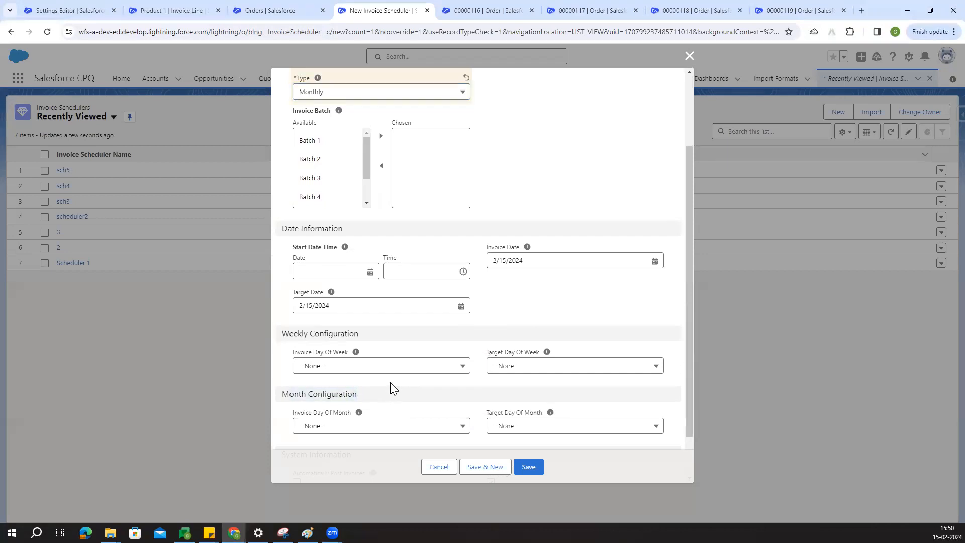
scroll(390, 385, "up", 2)
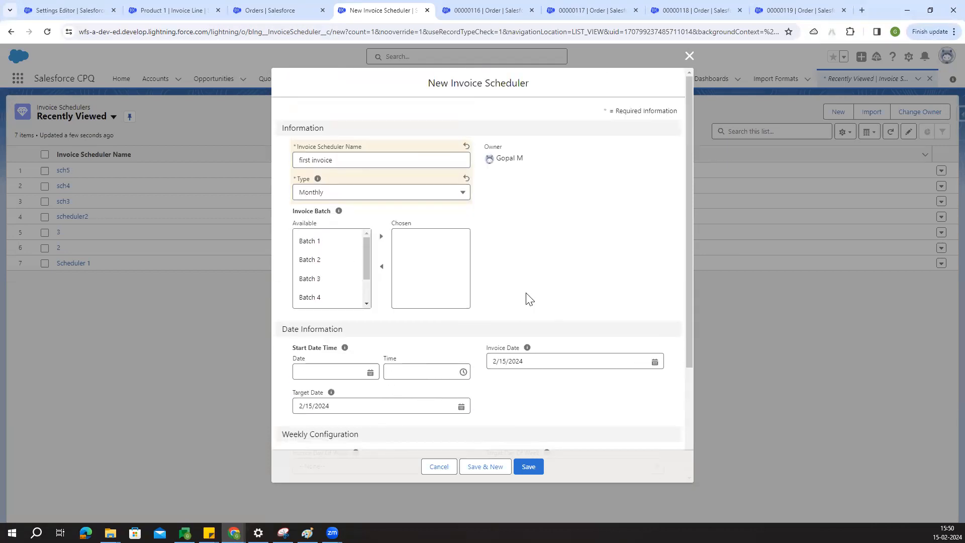
scroll(319, 309, "down", 3)
scroll(433, 322, "up", 3)
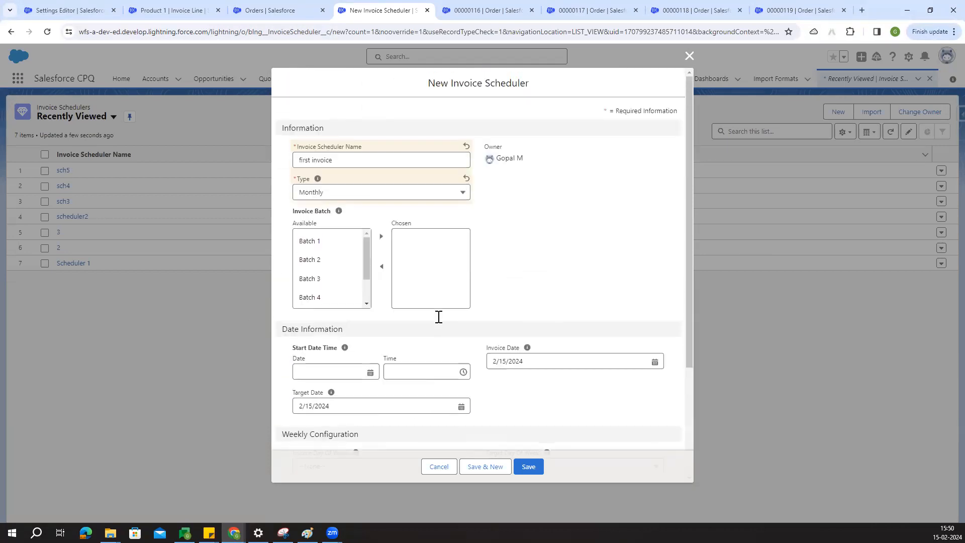
Set the scheduler's type to Once and add Batch 1 to the chosen invoice batches.
left_click(368, 197)
left_click(338, 283)
scroll(617, 268, "down", 1)
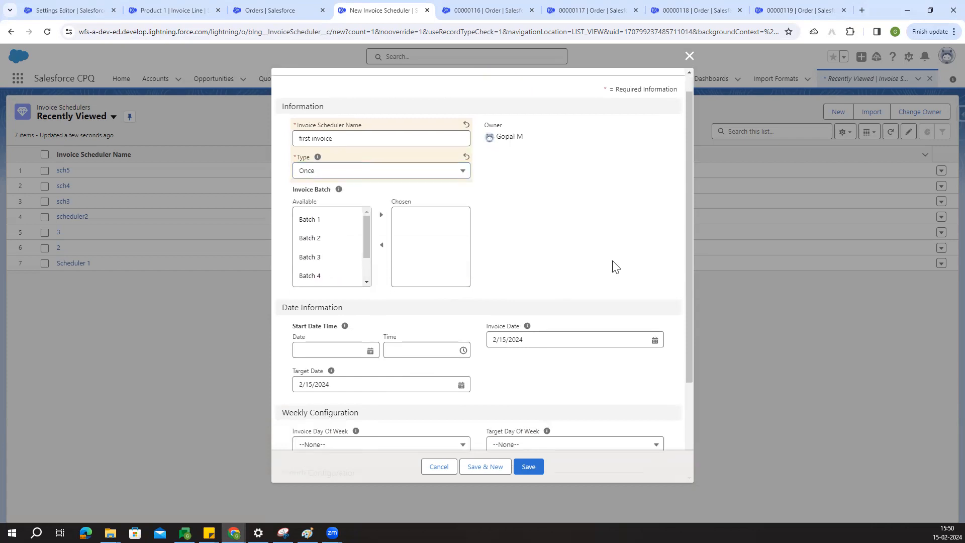
scroll(616, 267, "down", 2)
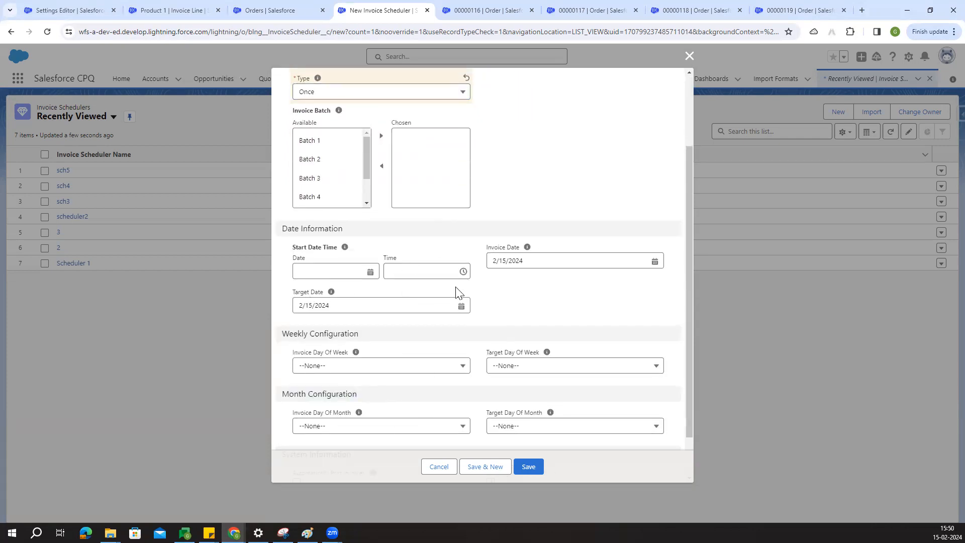
scroll(601, 206, "up", 3)
scroll(532, 213, "down", 1)
left_click(333, 197)
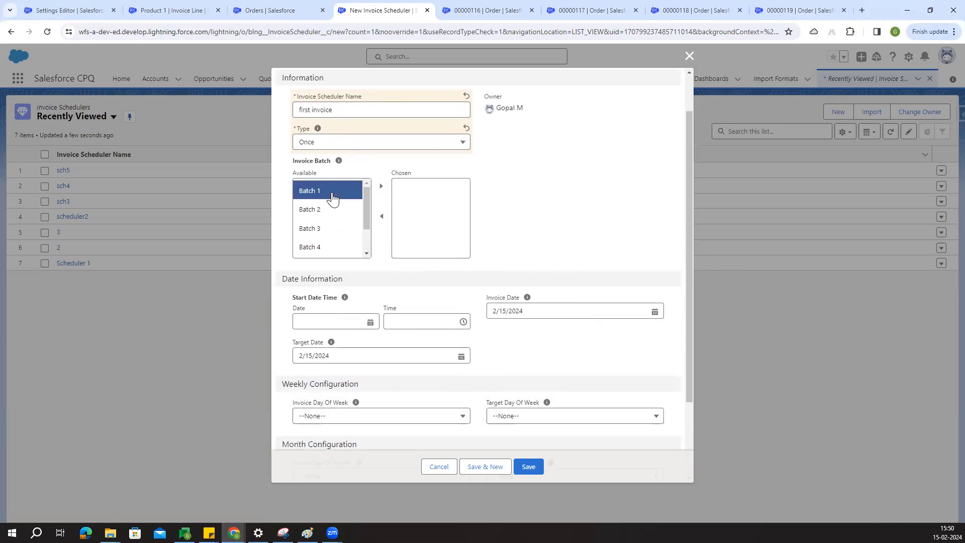
left_click(381, 186)
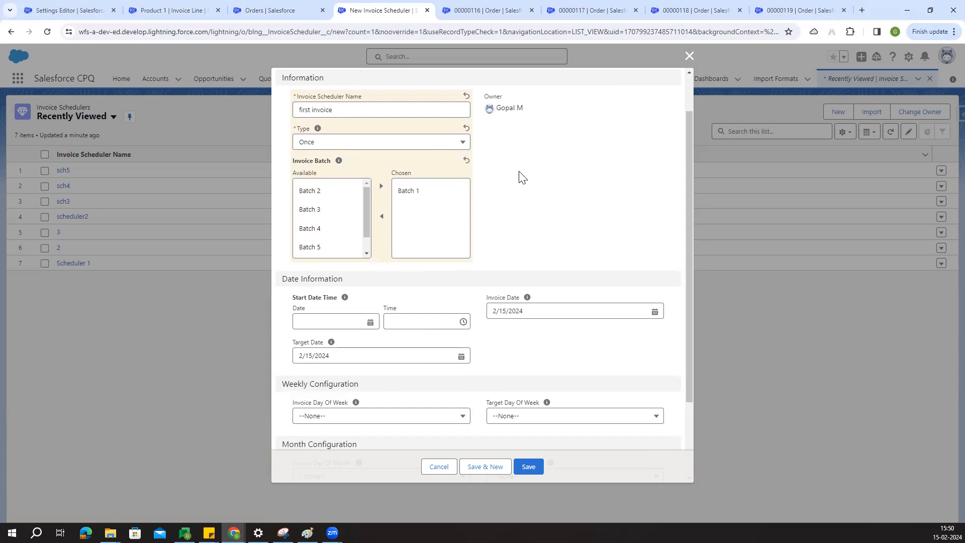
Add Batch 4 to the chosen invoice batches and remove it again, leaving Batch 1 chosen.
left_click(318, 228)
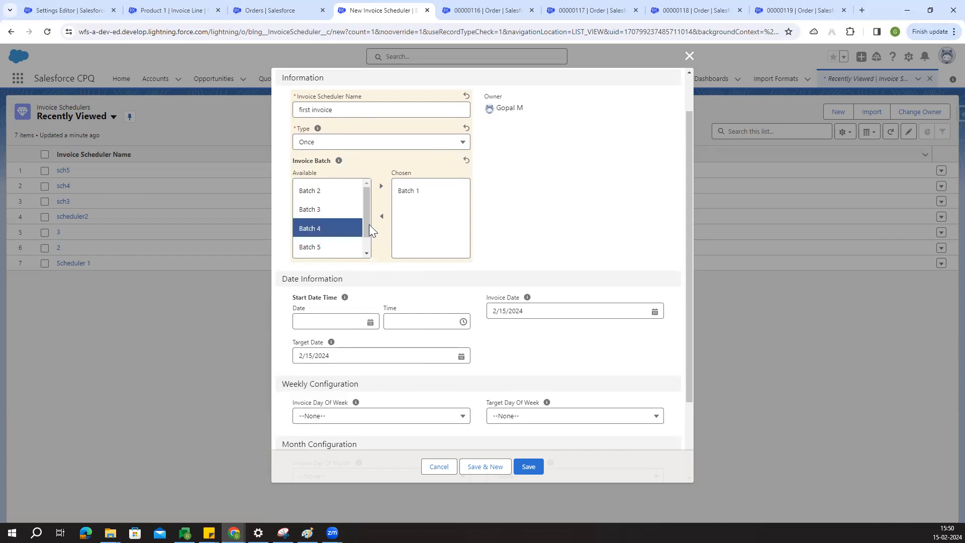
left_click(382, 186)
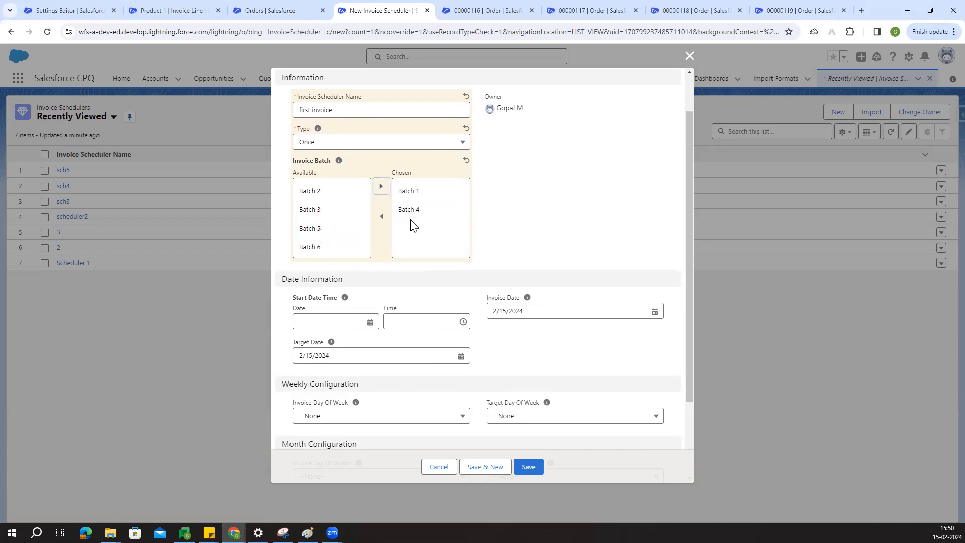
left_click(382, 221)
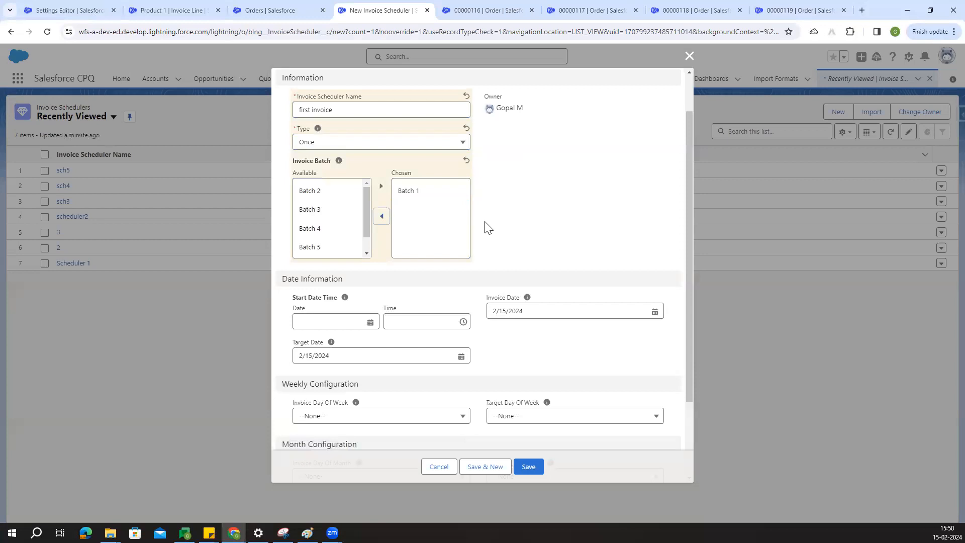
left_click(408, 191)
Set the scheduler's start date to 2/15/2024.
scroll(563, 231, "down", 3)
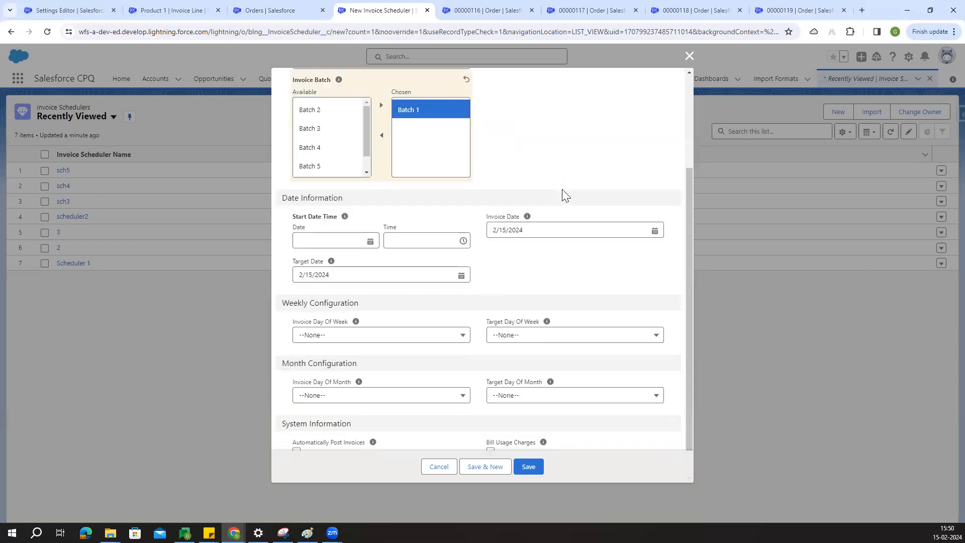
left_click(373, 220)
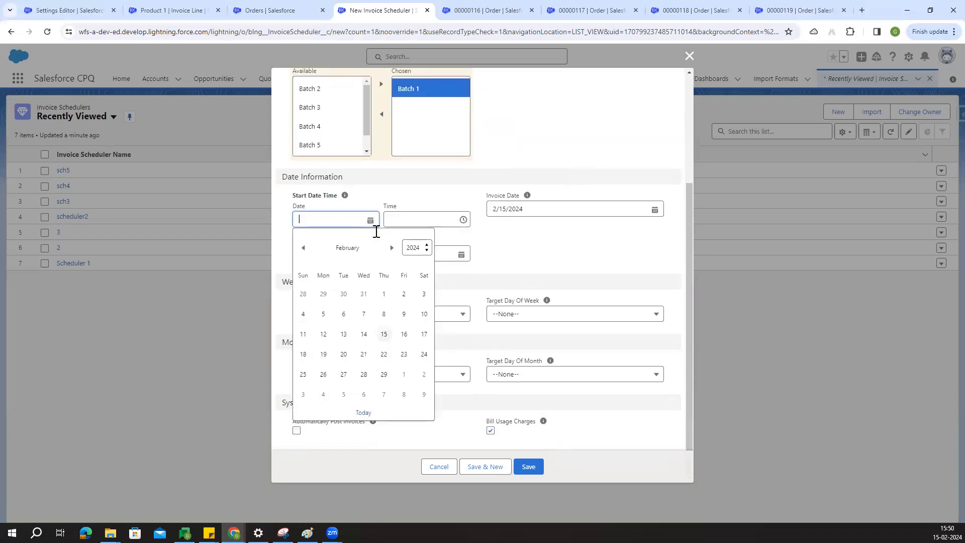
left_click(383, 333)
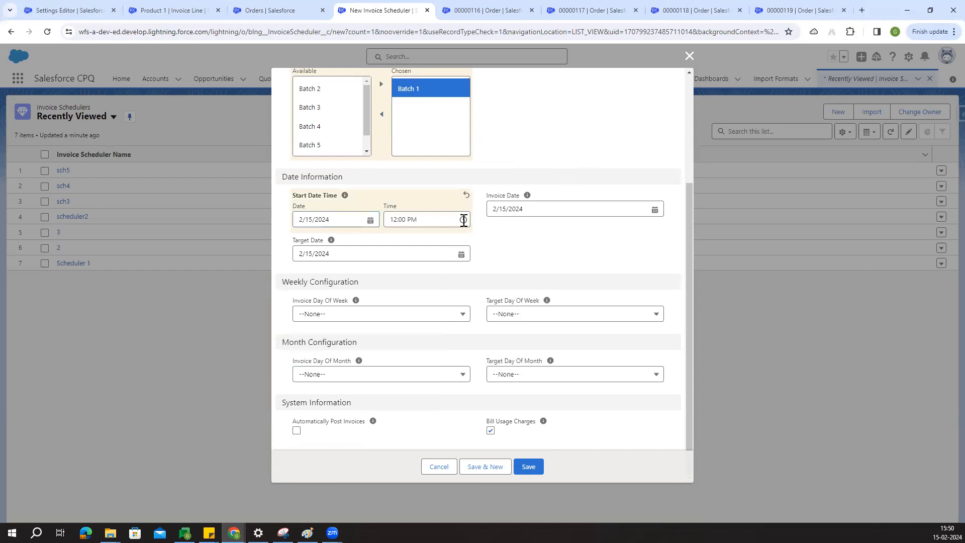
Set the scheduler's Invoice Date to 4/15/2024.
left_click_drag(556, 206, 454, 207)
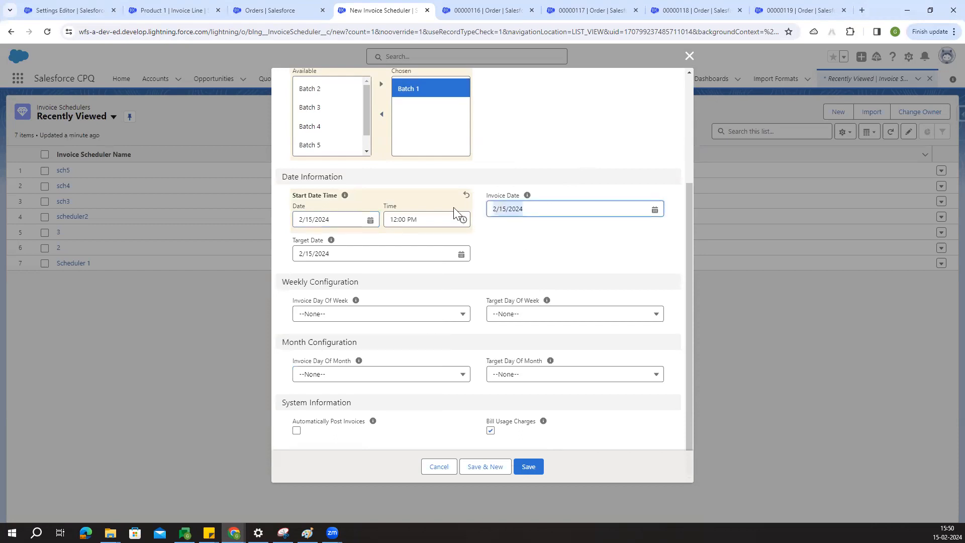
left_click(657, 211)
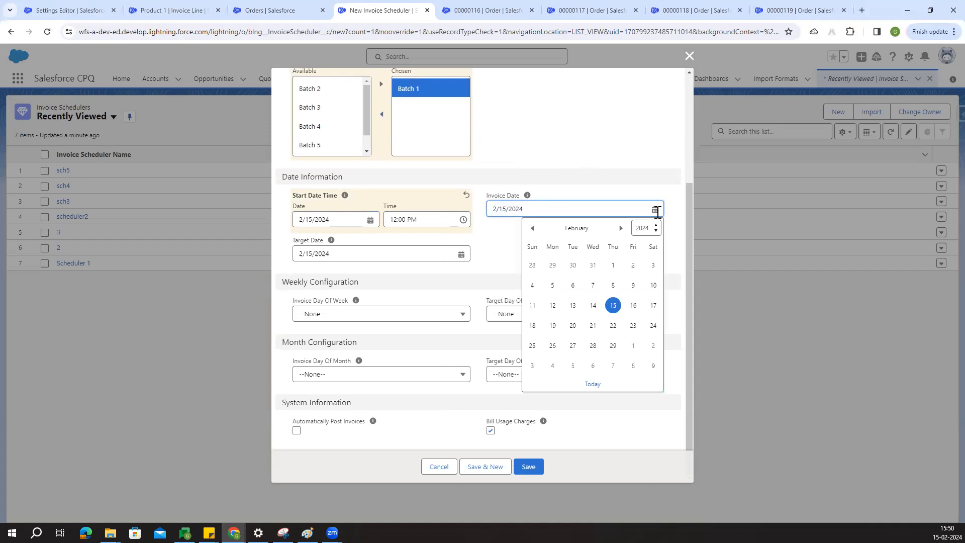
left_click(622, 229)
left_click(621, 229)
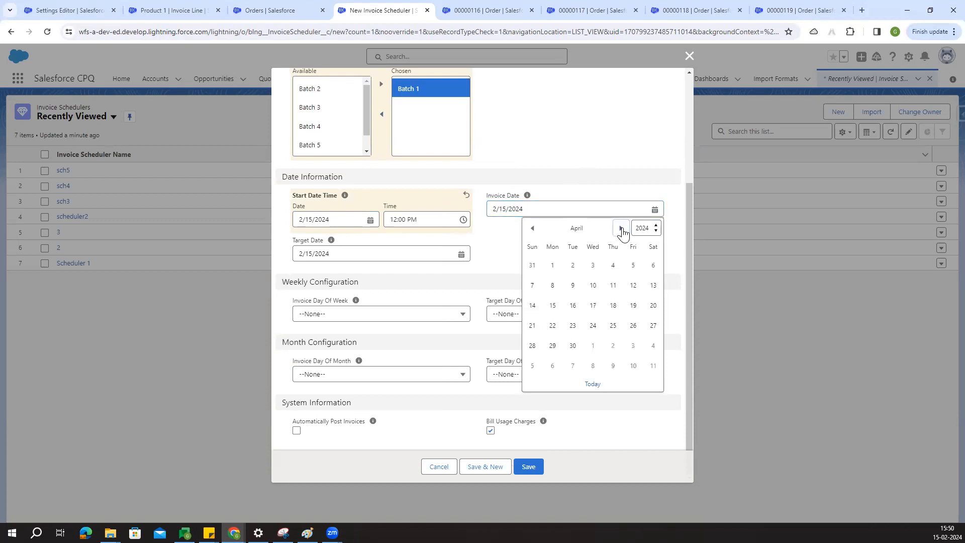
left_click(553, 306)
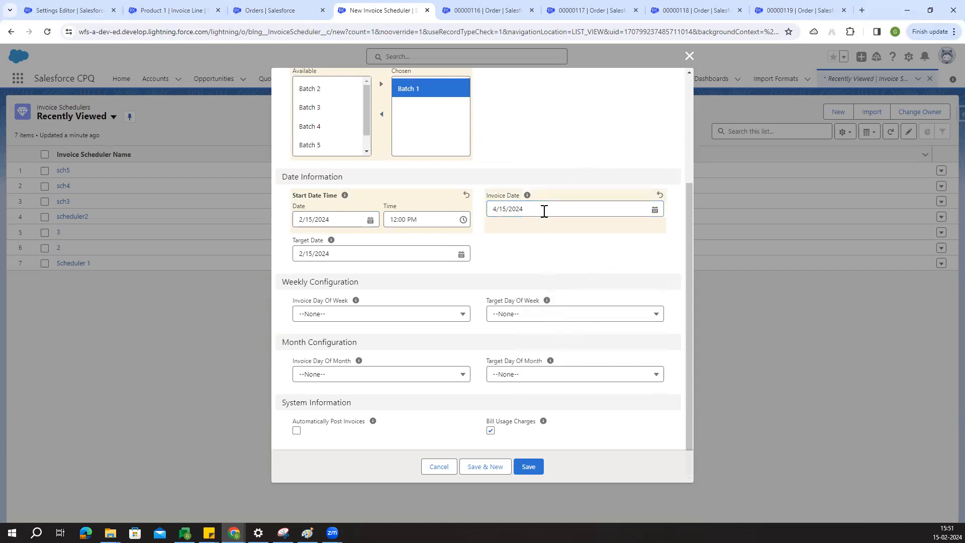
Copy the scheduler's Invoice Date, 4/15/2024, into its Target Date.
left_click_drag(543, 209, 465, 216)
key("ctrl+c")
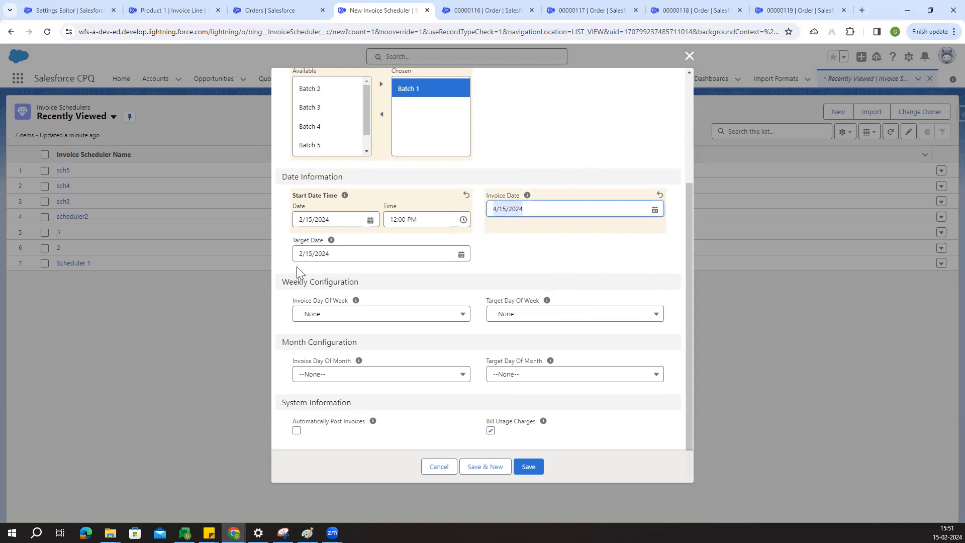
left_click_drag(358, 255, 296, 253)
key("ctrl+v")
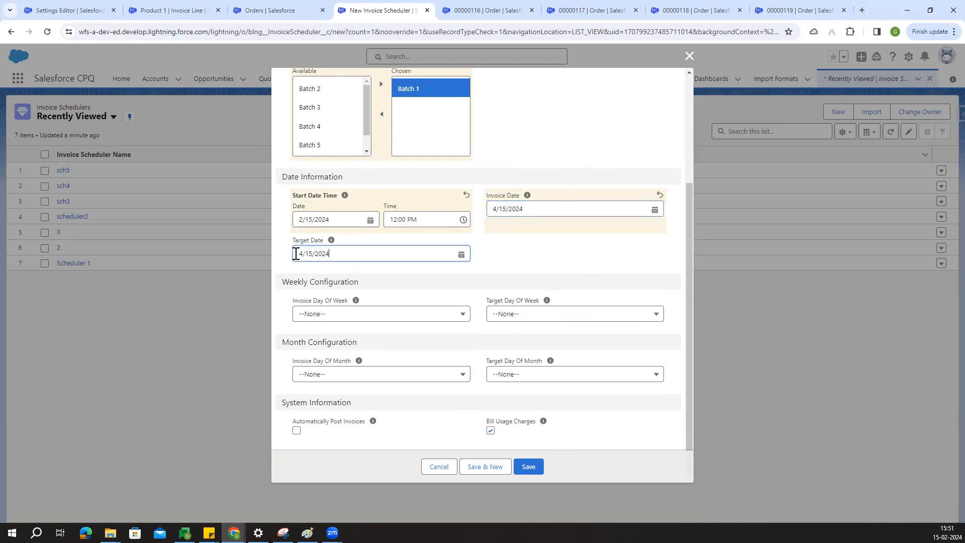
left_click(500, 237)
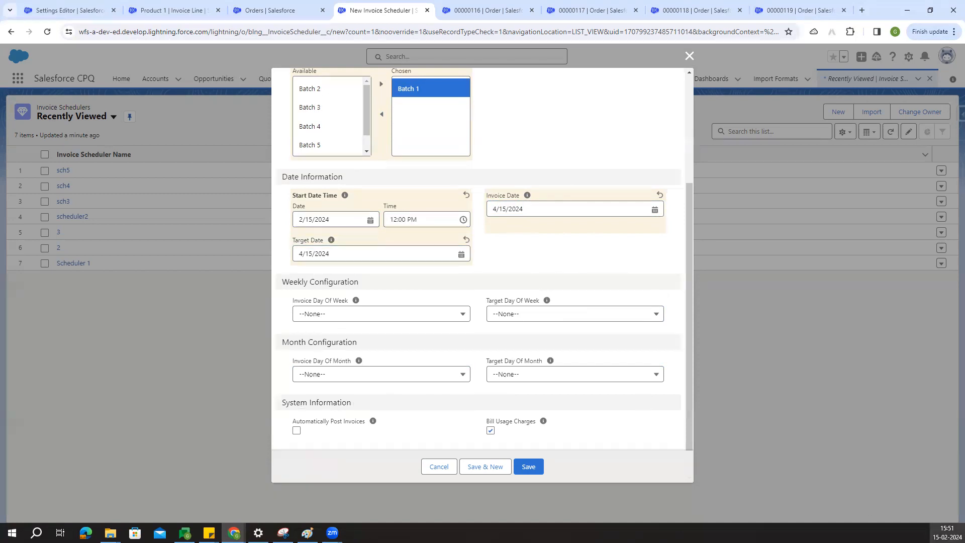
Set the scheduler's start time to 03:52 PM, just ahead of the system clock, and save the scheduler.
left_click(947, 533)
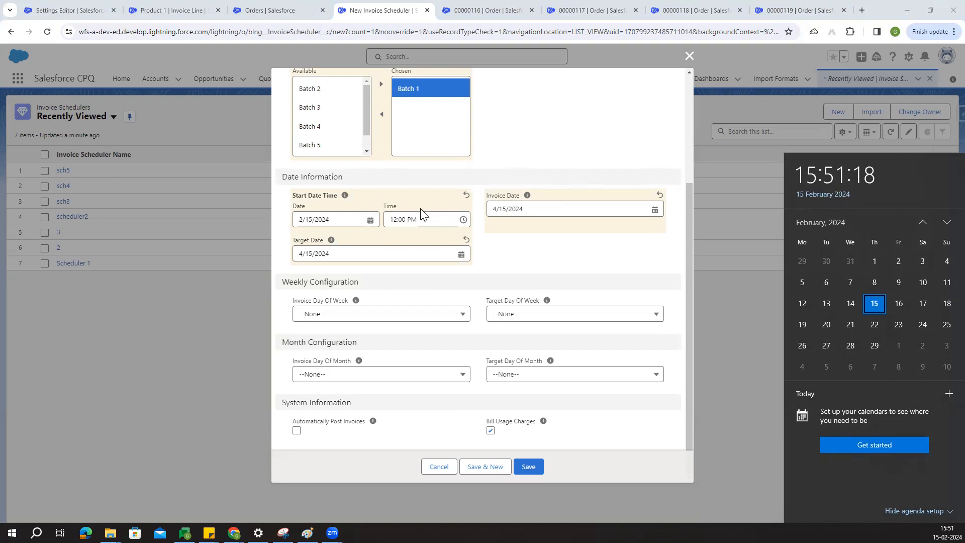
left_click(412, 219)
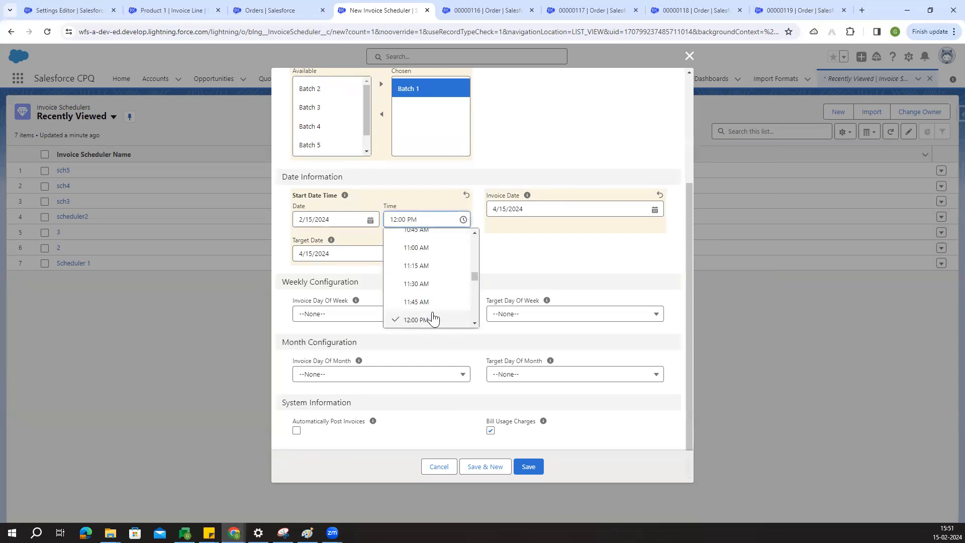
left_click(423, 321)
left_click(397, 220)
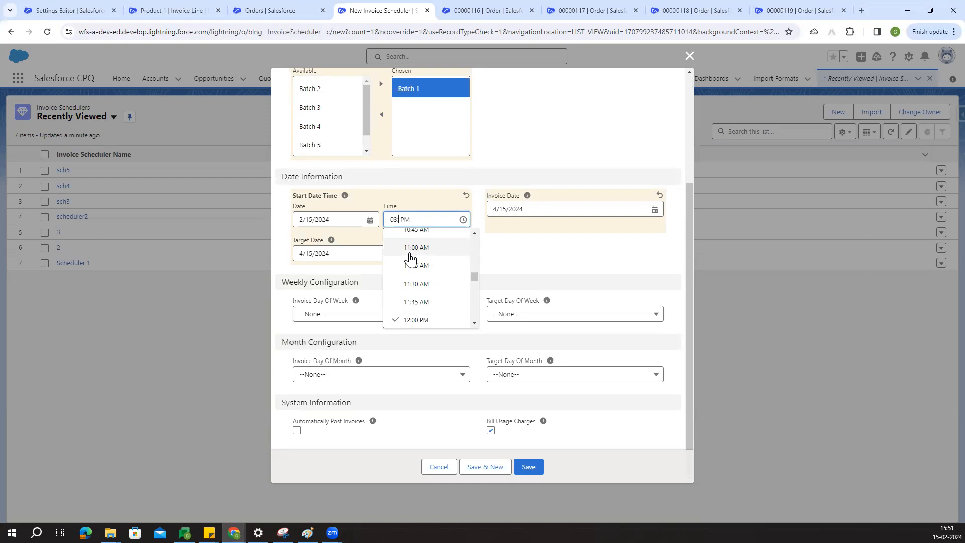
left_click(523, 270)
left_click(948, 533)
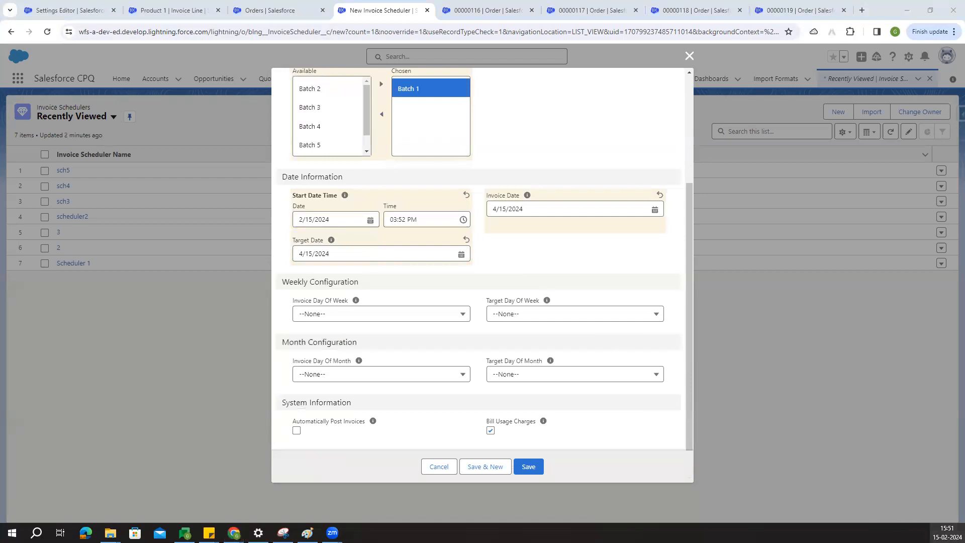
left_click(415, 223)
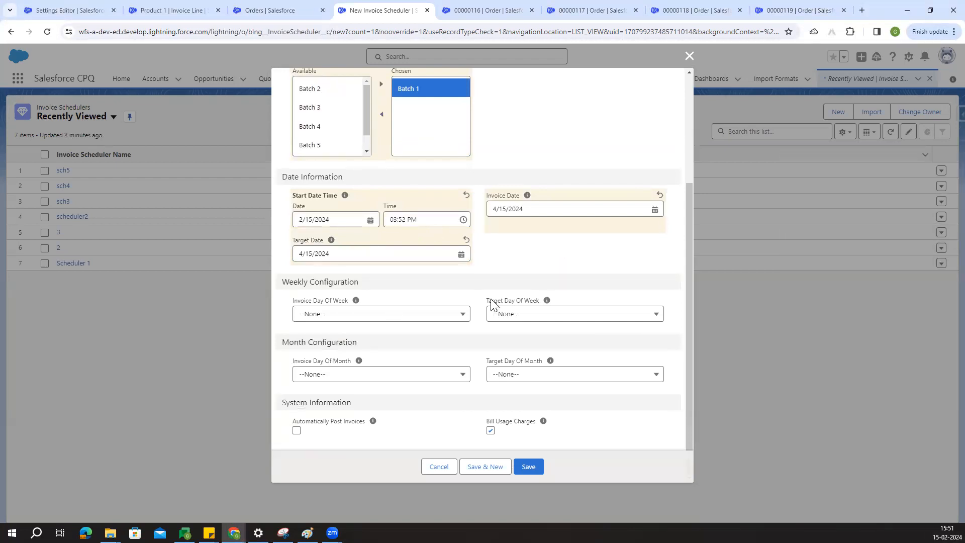
left_click(528, 467)
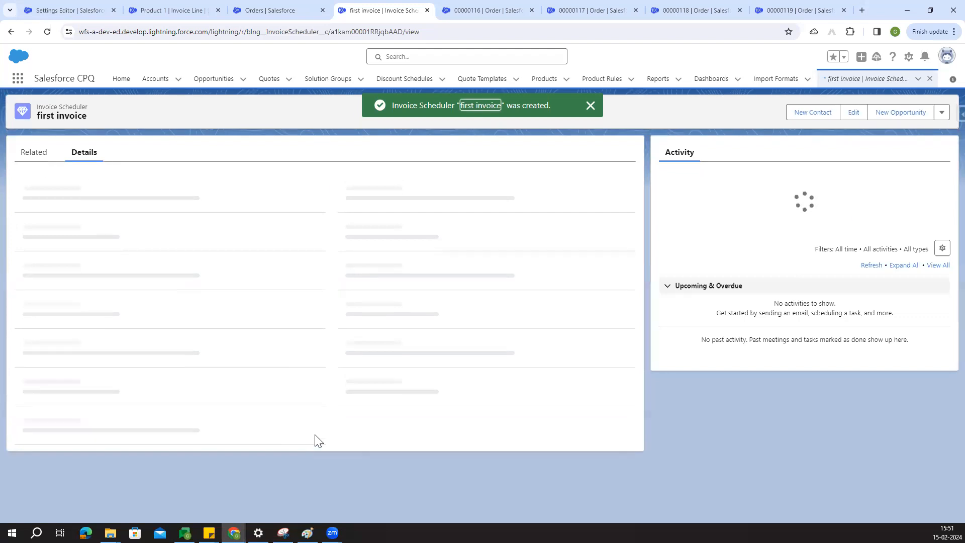
Review the saved scheduler's details and compare its start time with the system clock.
scroll(315, 449, "down", 2)
scroll(316, 448, "up", 1)
scroll(316, 448, "down", 1)
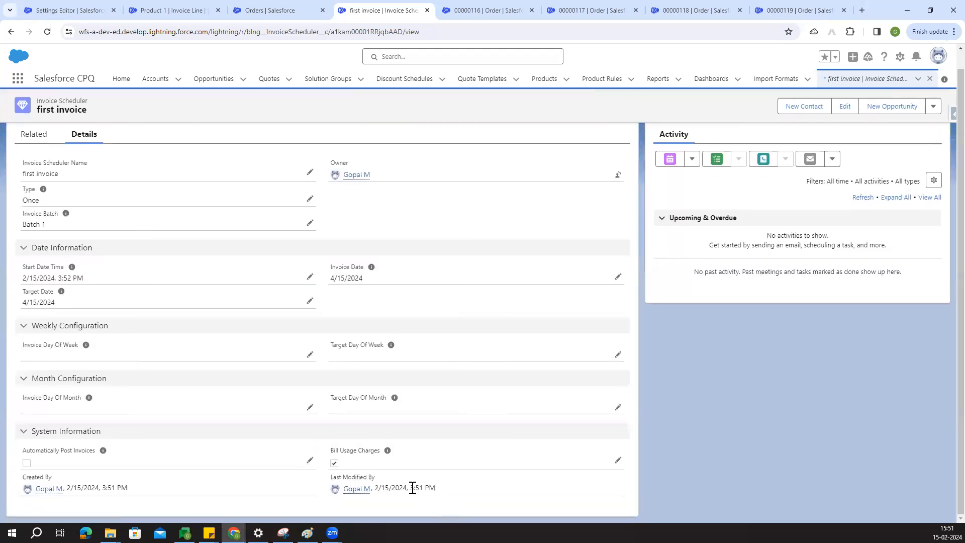
left_click(947, 533)
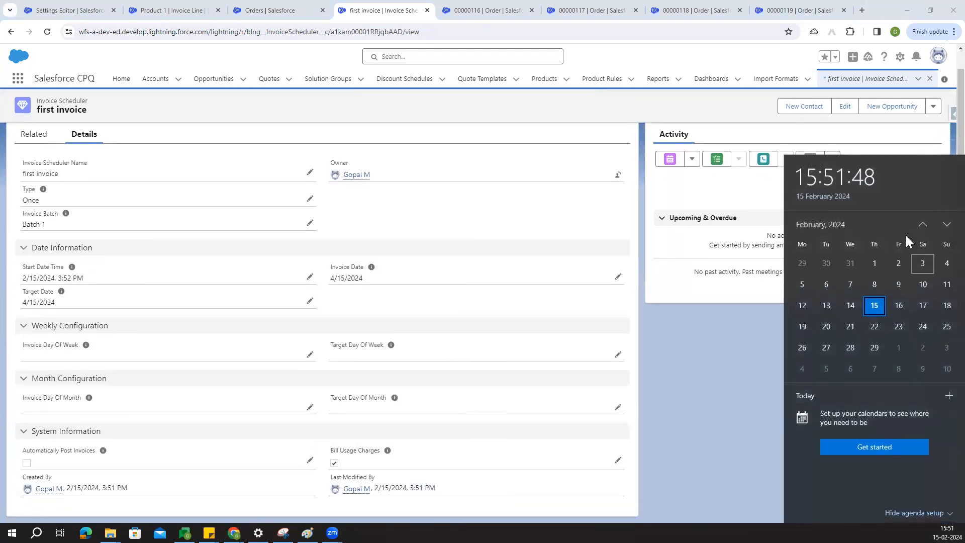
left_click(698, 362)
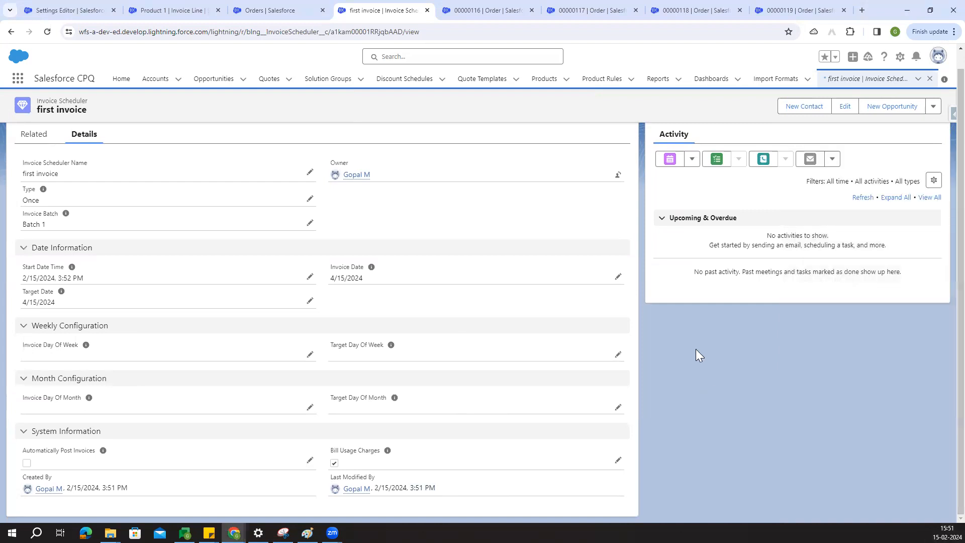
Check the clock for the scheduler's start time, then reload the scheduler and view its related invoice runs.
left_click(28, 141)
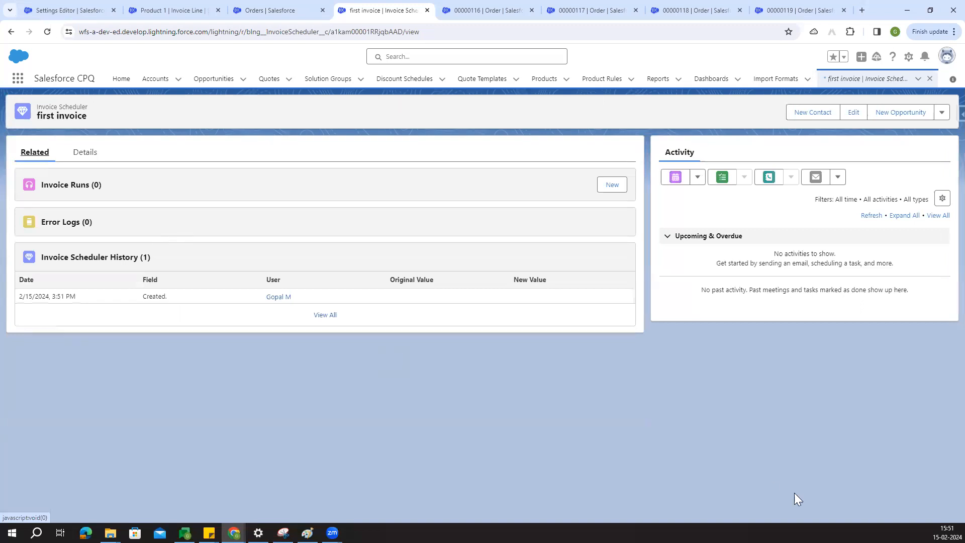
left_click(947, 531)
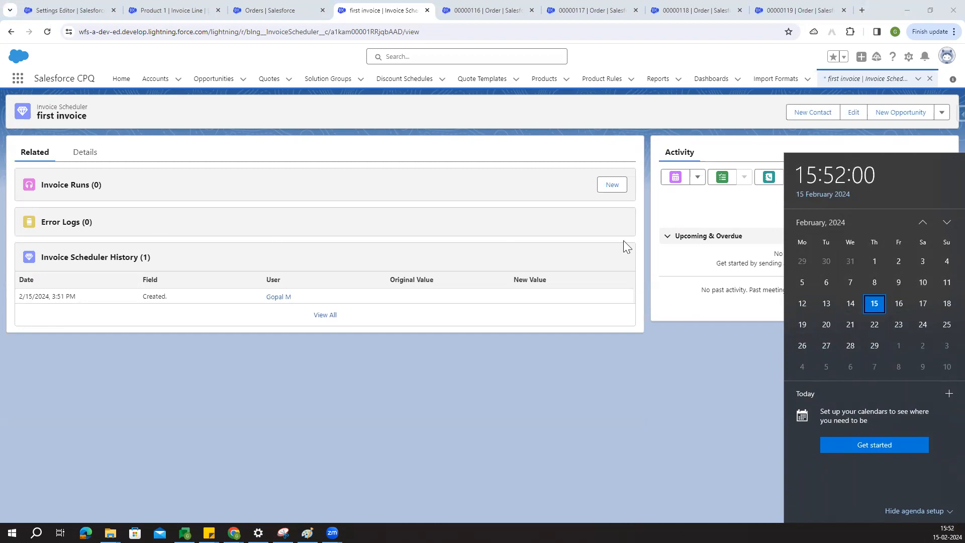
left_click(46, 32)
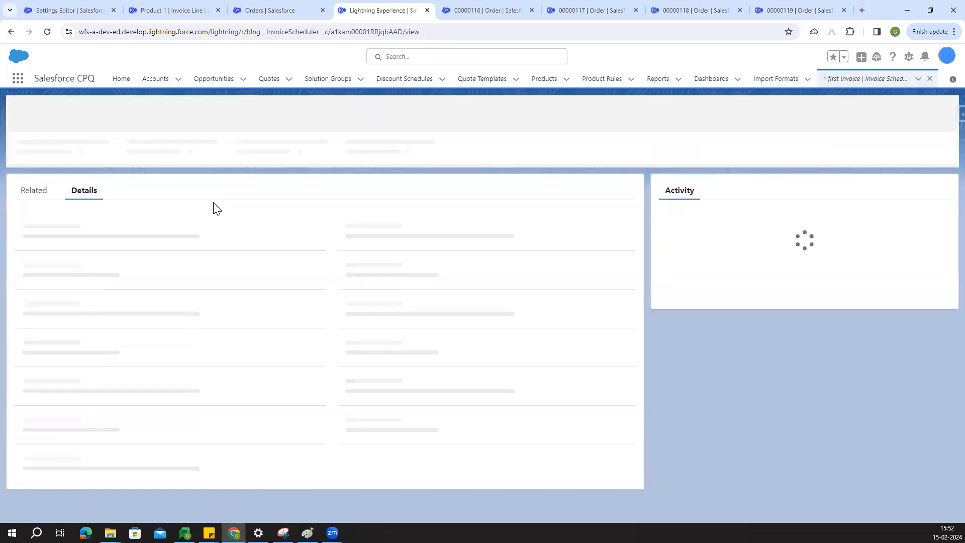
left_click(38, 158)
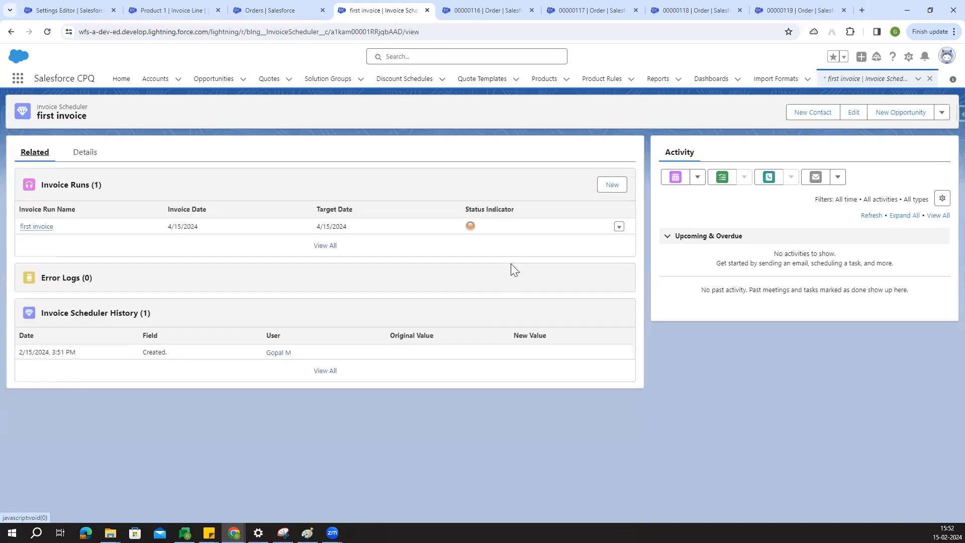
Open the first invoice run, refresh its processing status, and view its related invoices.
left_click(36, 227)
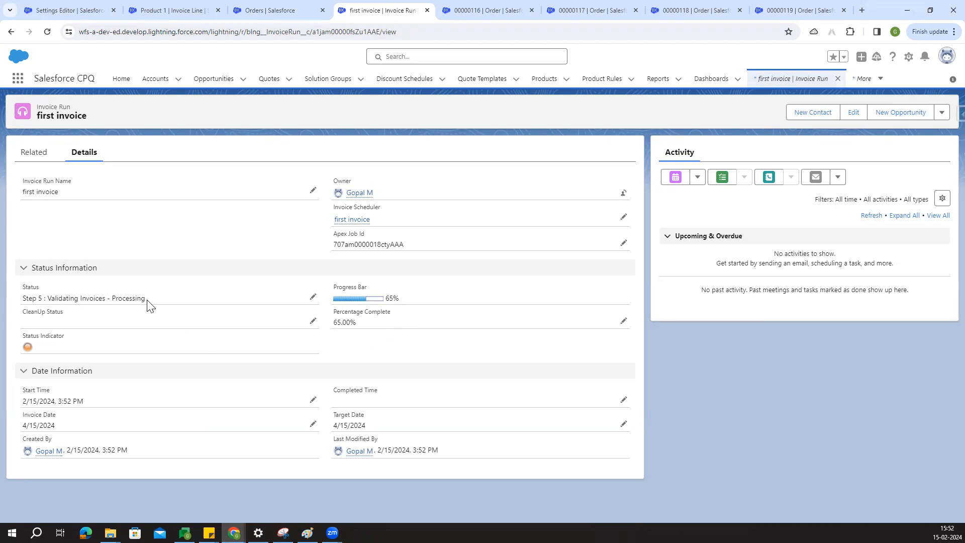
left_click(47, 31)
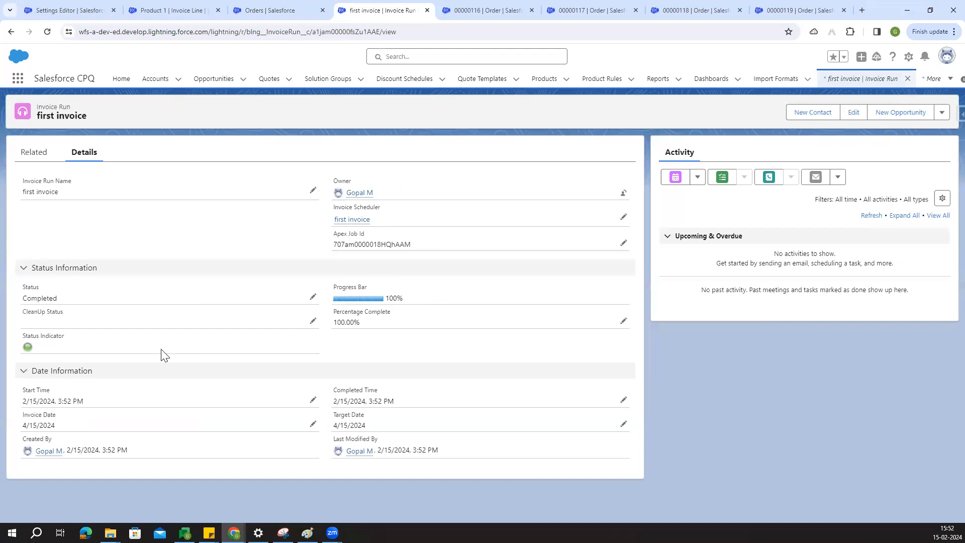
left_click(31, 158)
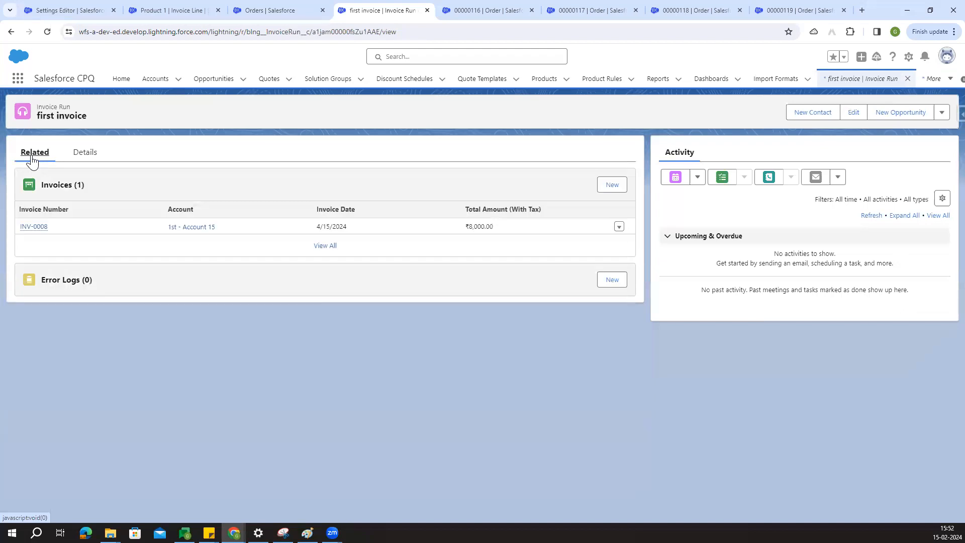
Open the invoice generated by the run and list all of its invoice lines.
left_click(40, 230)
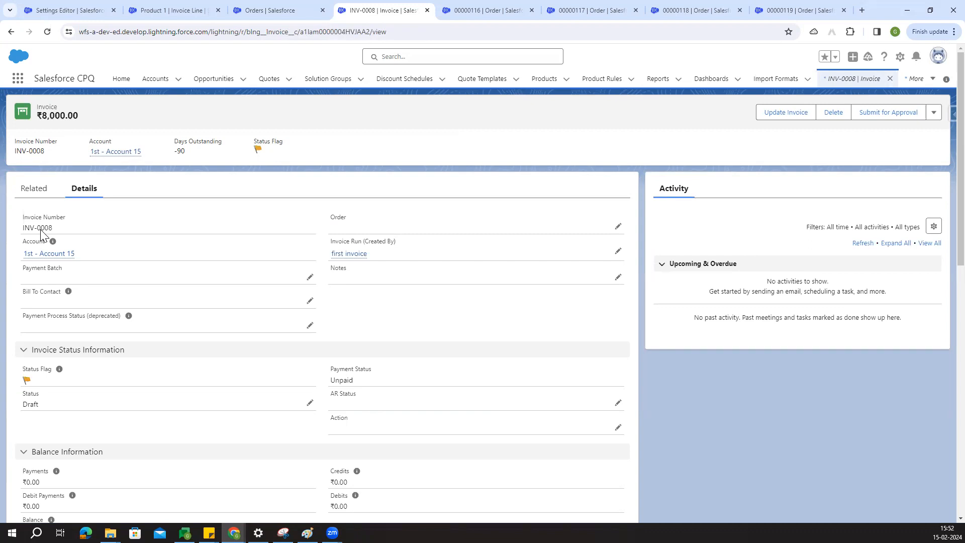
left_click(36, 195)
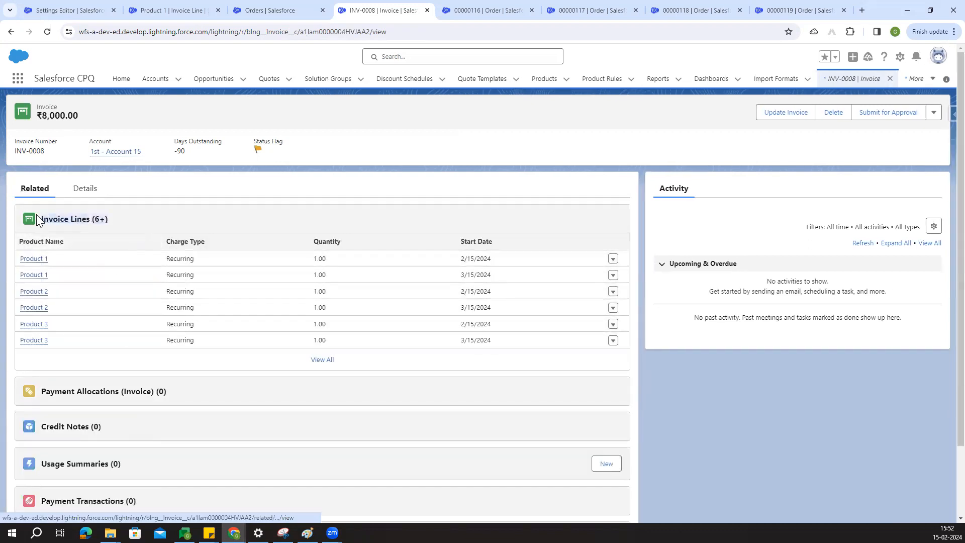
left_click(320, 360)
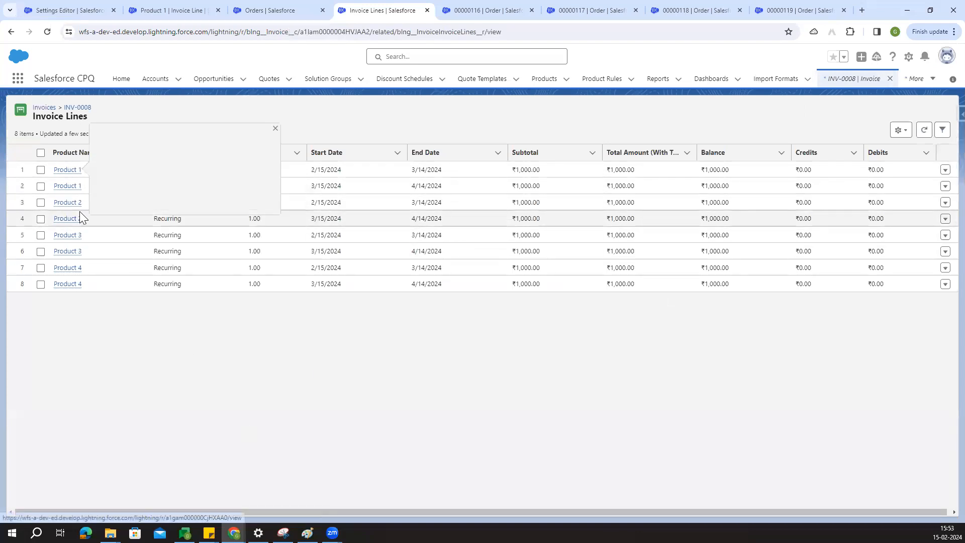
Examine the products on the invoice lines and the start and end dates of both Product 1 lines.
left_click_drag(100, 169, 293, 389)
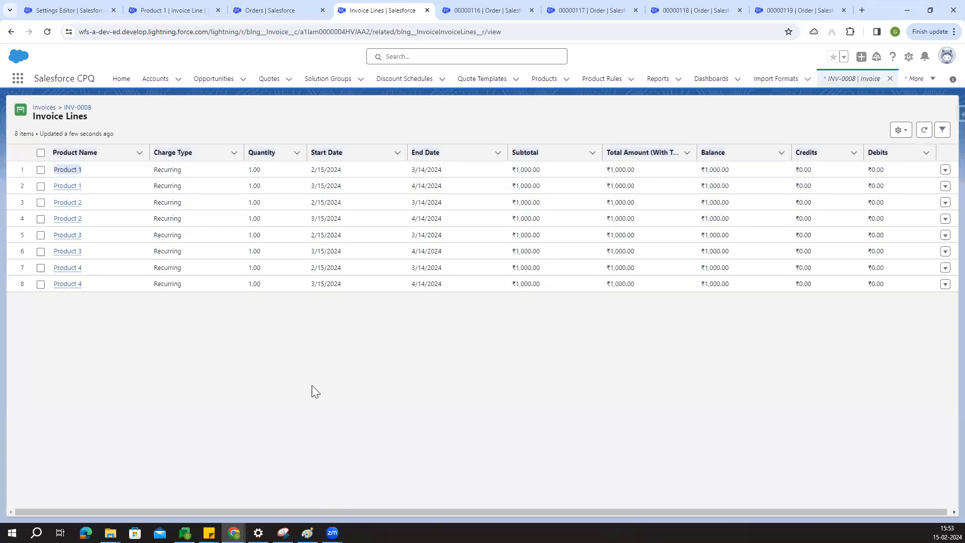
left_click_drag(304, 173, 348, 170)
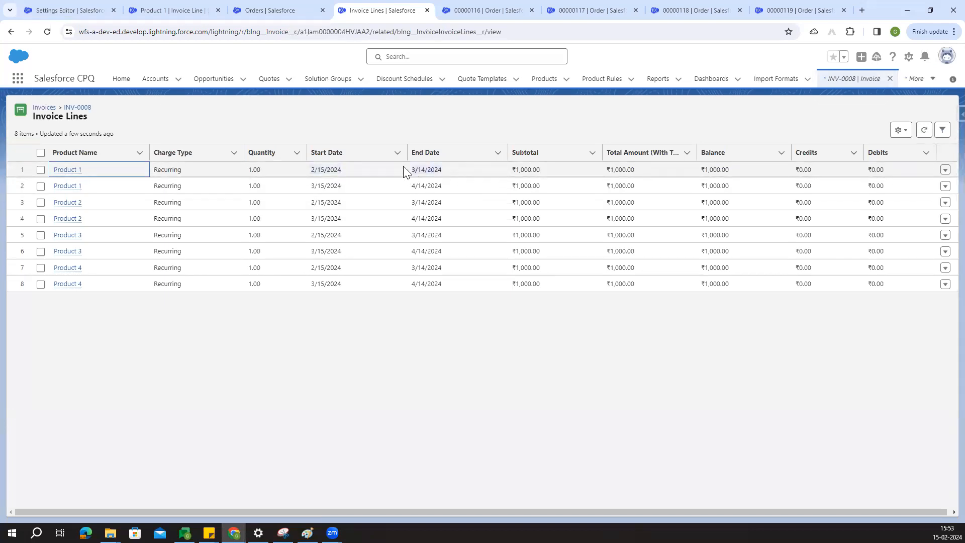
left_click_drag(403, 166, 401, 188)
left_click(402, 188)
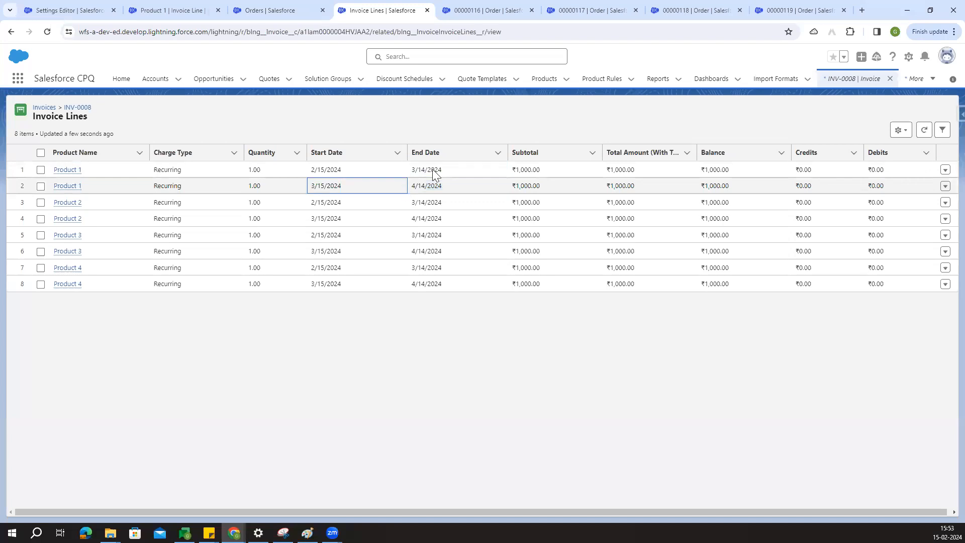
left_click(454, 127)
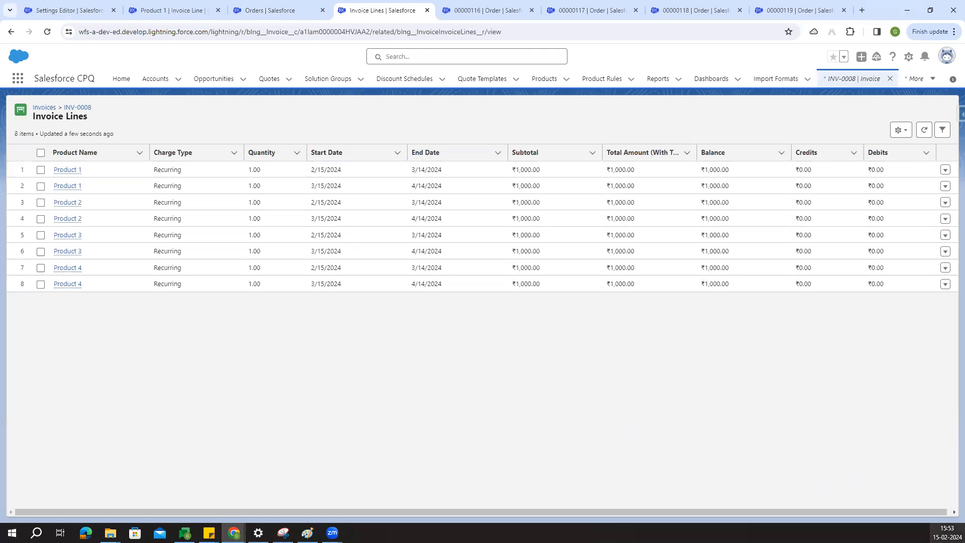
Check the Product 1 billing periods against the March 2024 calendar and the line start and end dates.
left_click(947, 532)
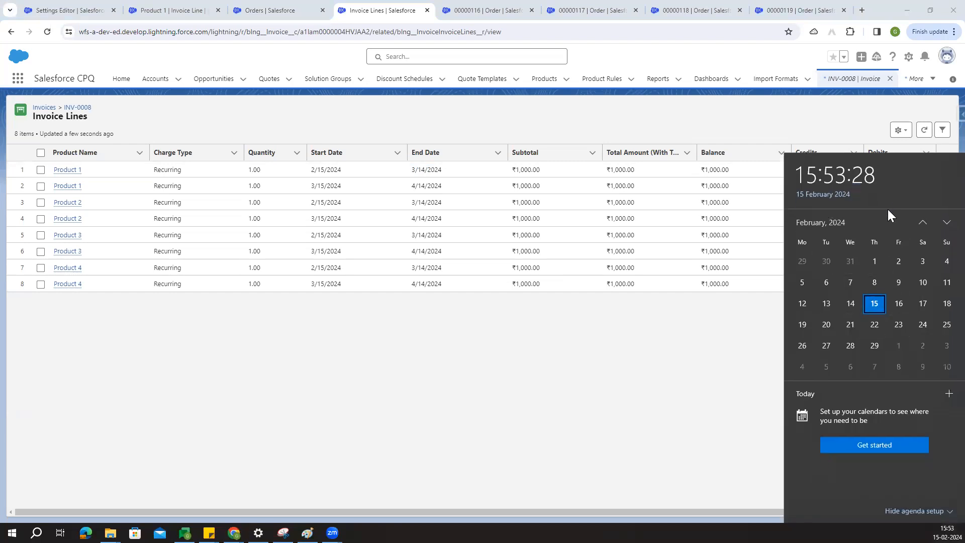
left_click(945, 223)
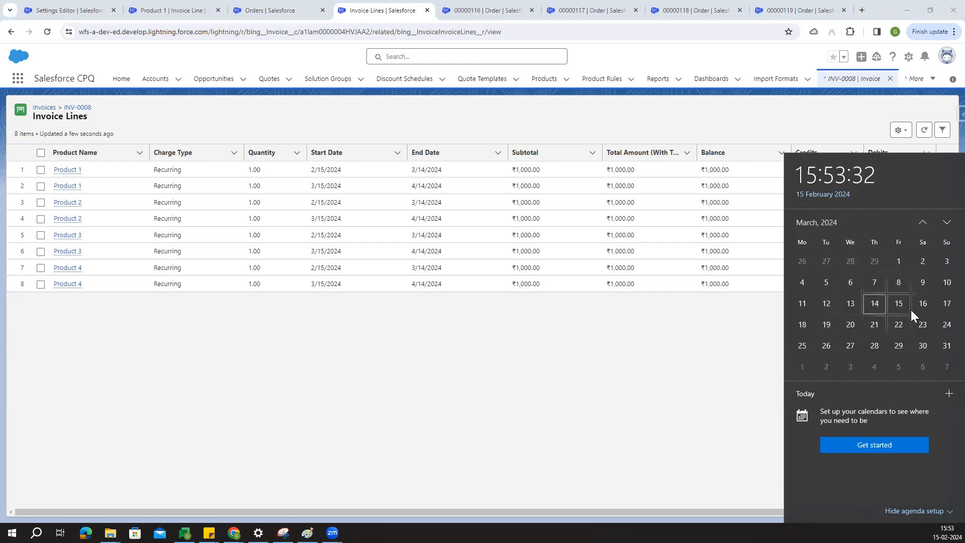
left_click(873, 304)
left_click_drag(409, 170, 452, 174)
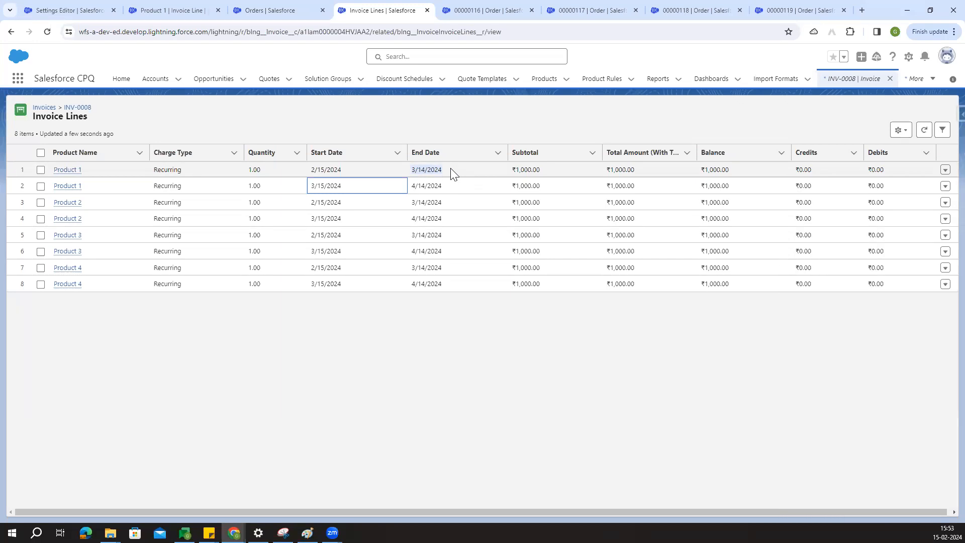
left_click_drag(310, 188, 346, 188)
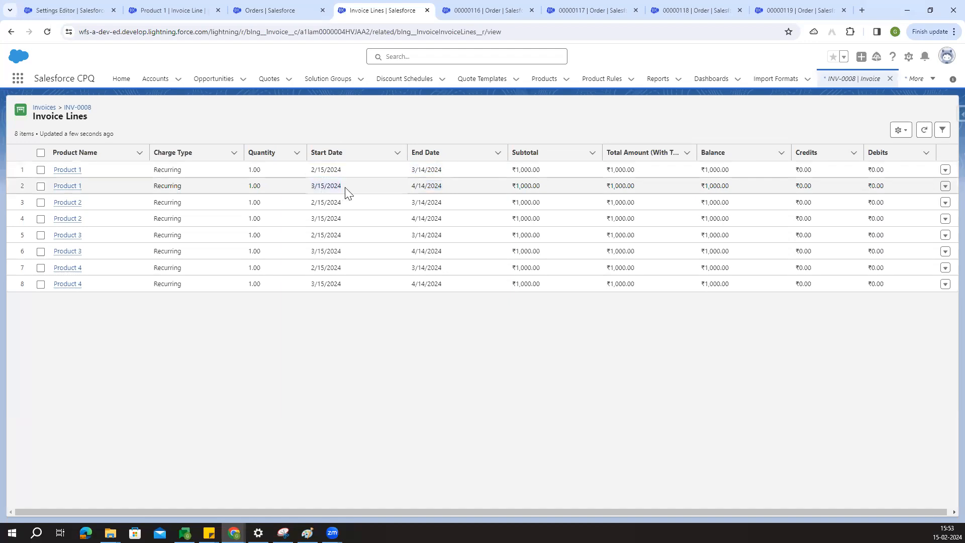
left_click(350, 193)
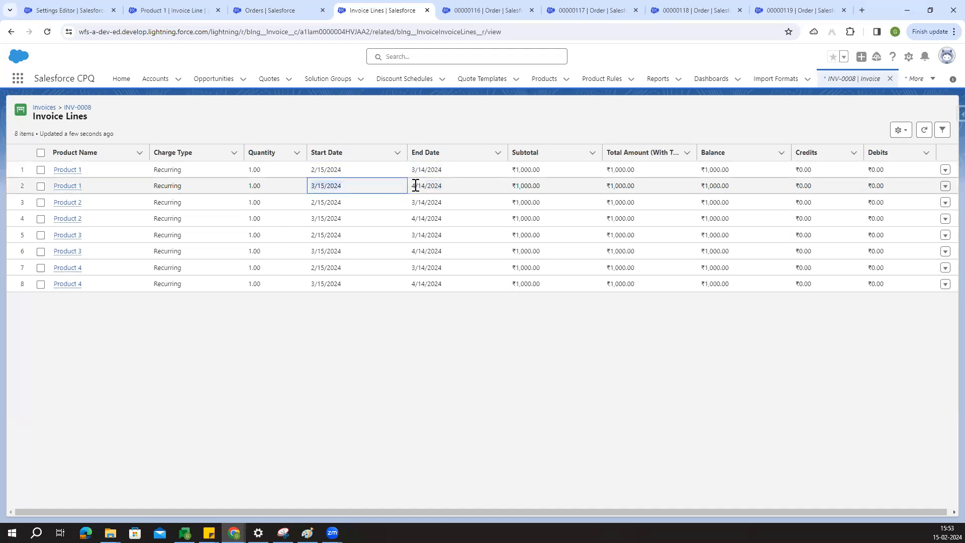
left_click(444, 192)
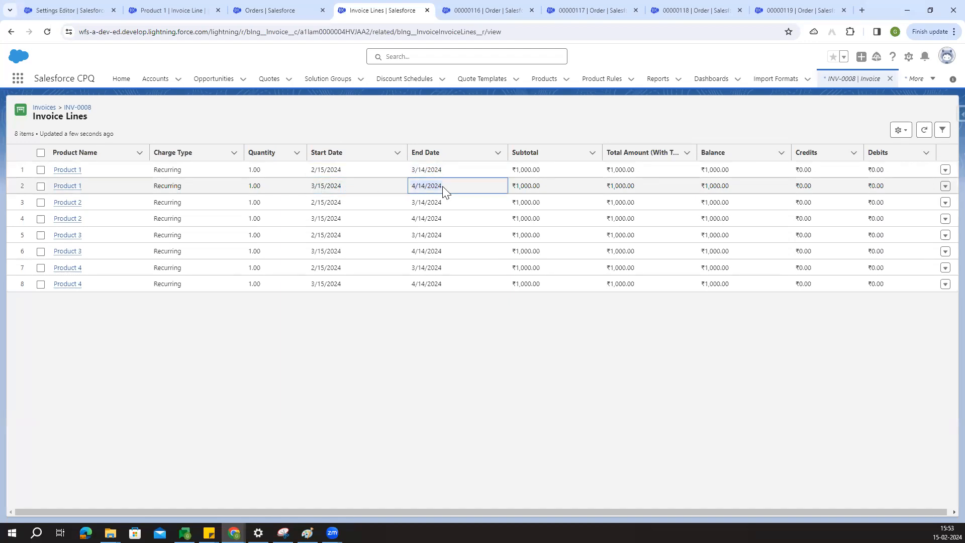
left_click(167, 331)
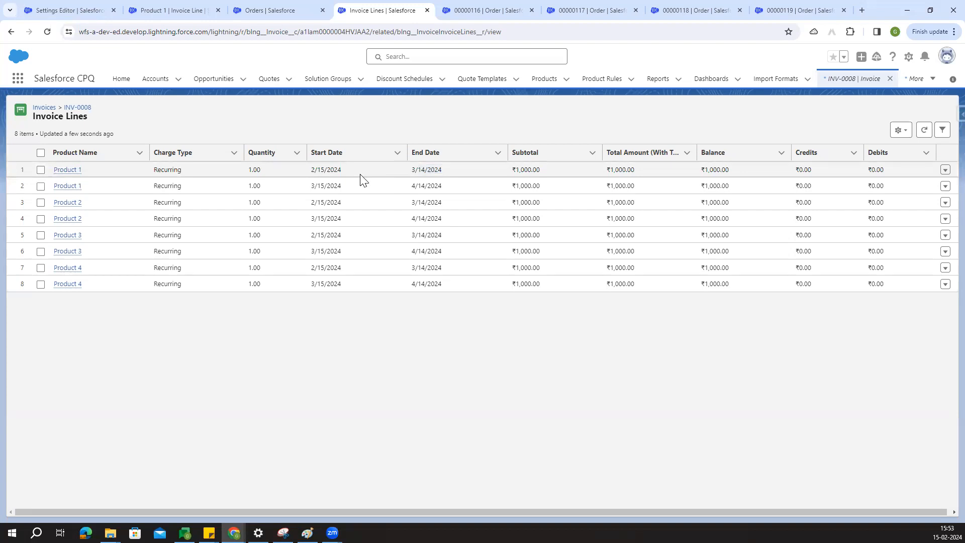
Open the parent invoice record from the invoice lines list in a separate browser tab.
left_click(299, 9)
left_click(369, 16)
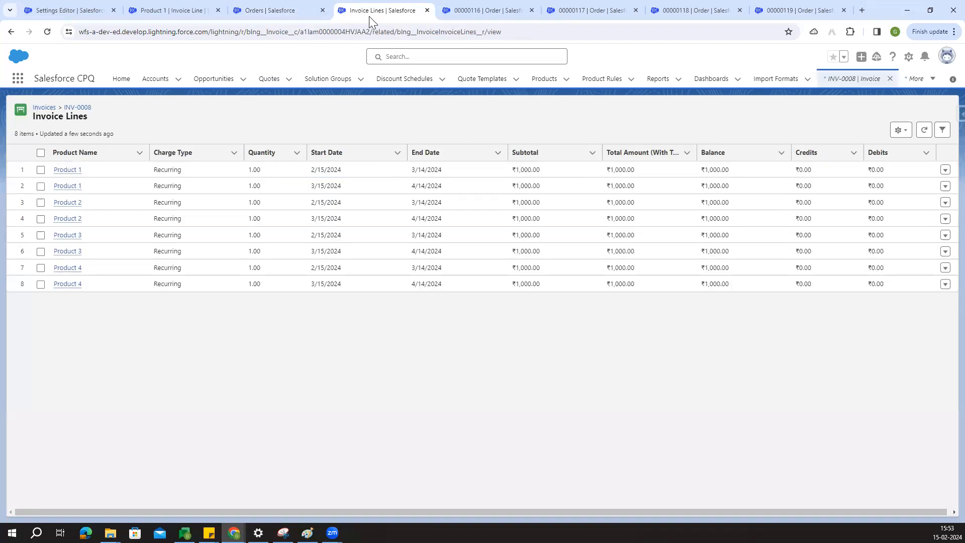
middle_click(78, 107)
left_click(411, 6)
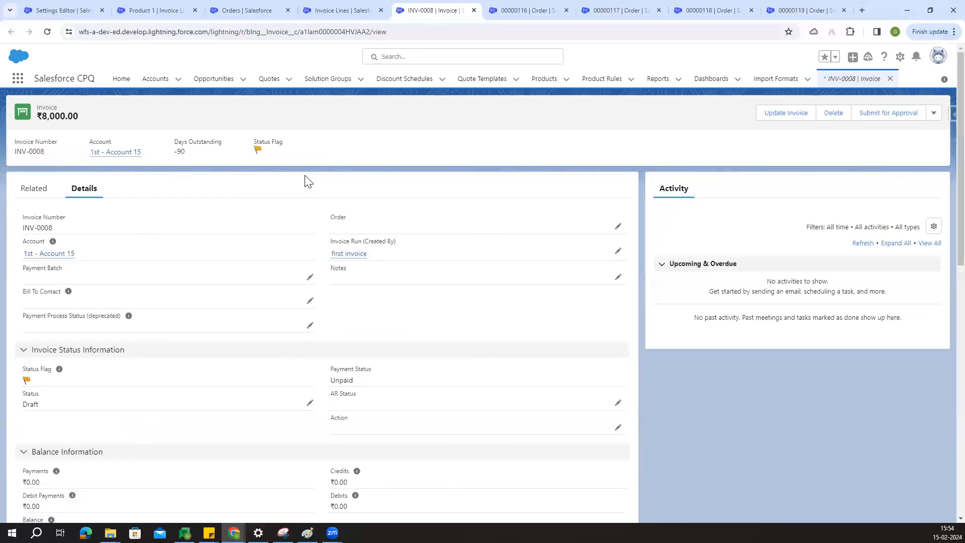
Open the invoice run that generated the invoice, and from it the linked invoice scheduler record.
left_click(51, 254)
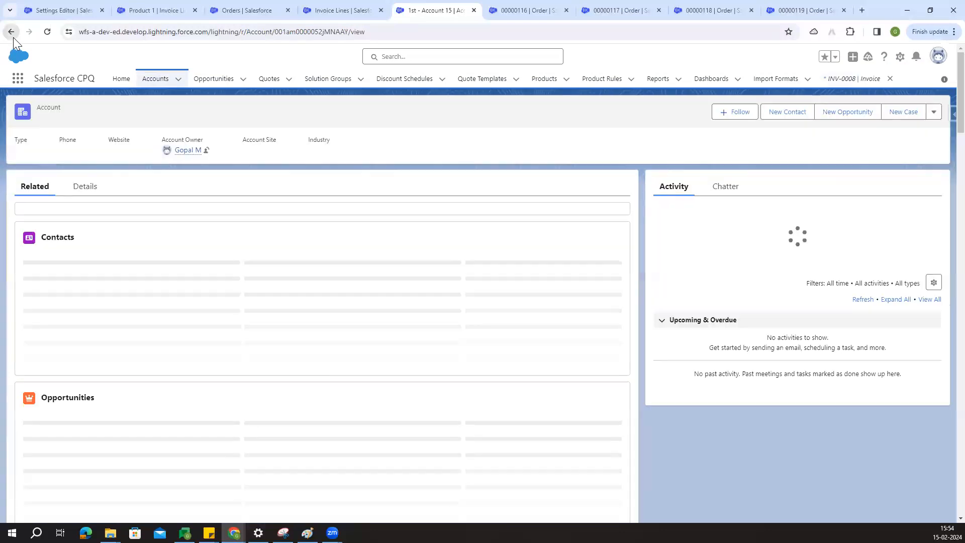
left_click(12, 32)
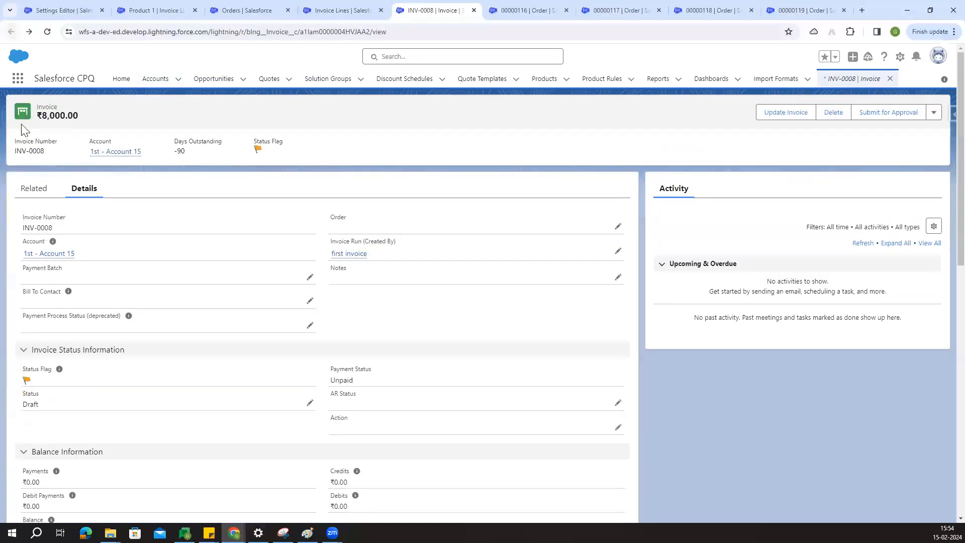
left_click(352, 255)
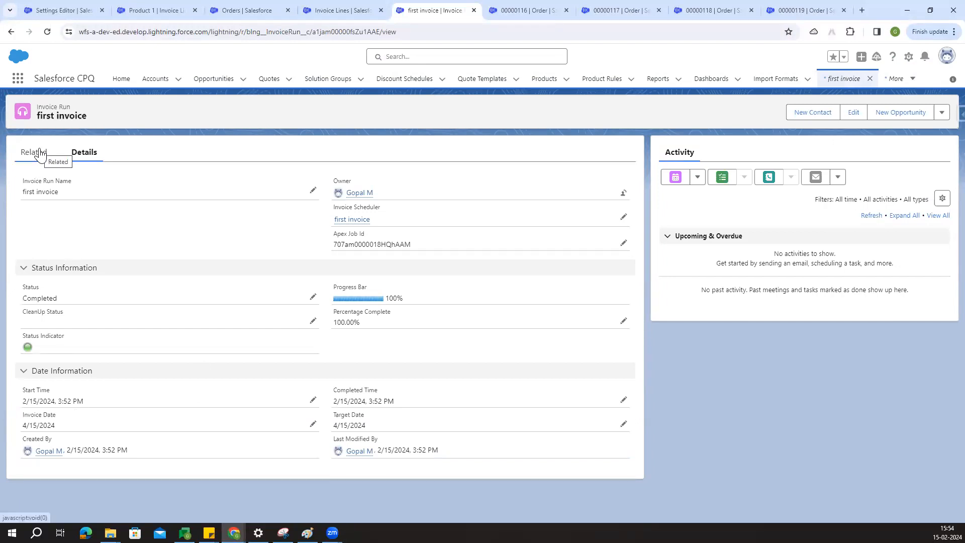
left_click(357, 222)
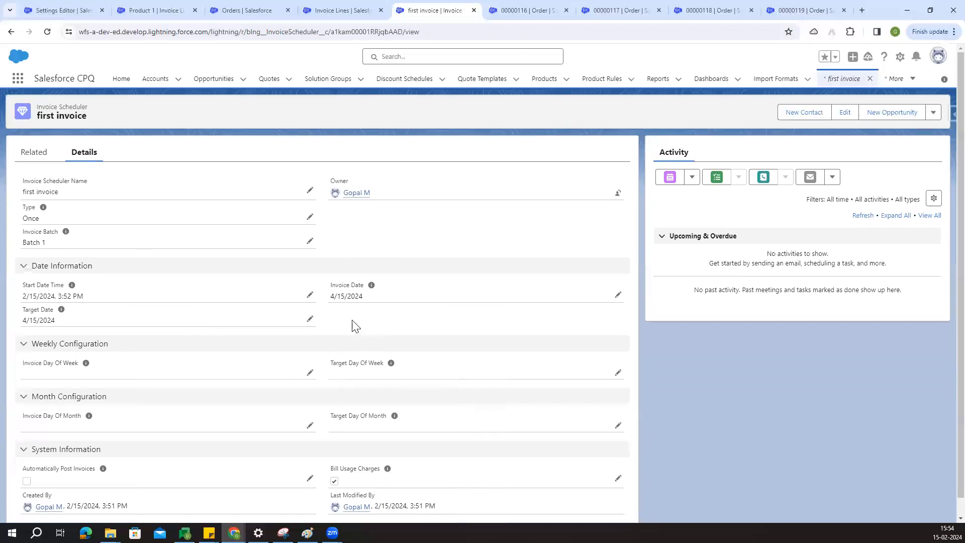
Check the scheduler's invoice date and target date against the April 2024 calendar.
left_click_drag(332, 296, 364, 298)
left_click(366, 321)
left_click(947, 533)
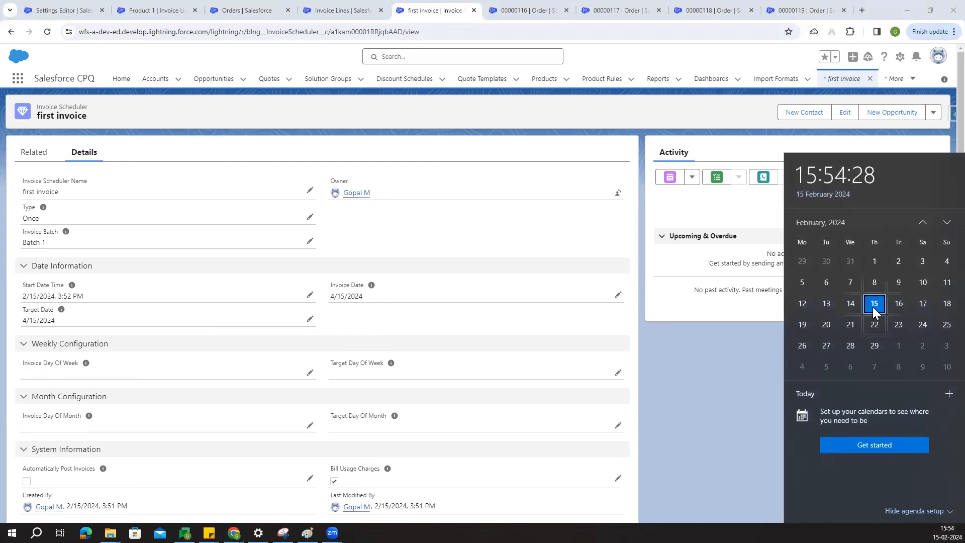
left_click(943, 223)
left_click(942, 224)
left_click(803, 305)
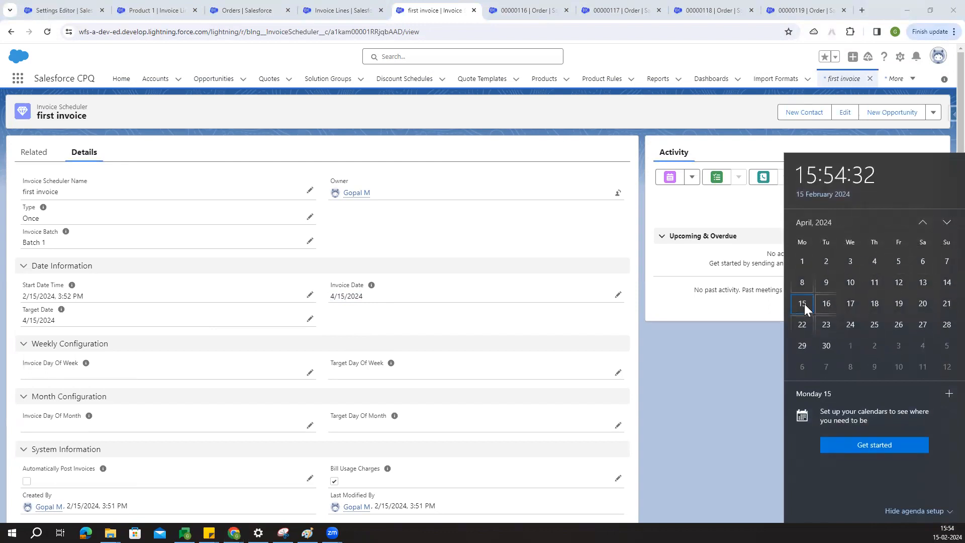
left_click(740, 348)
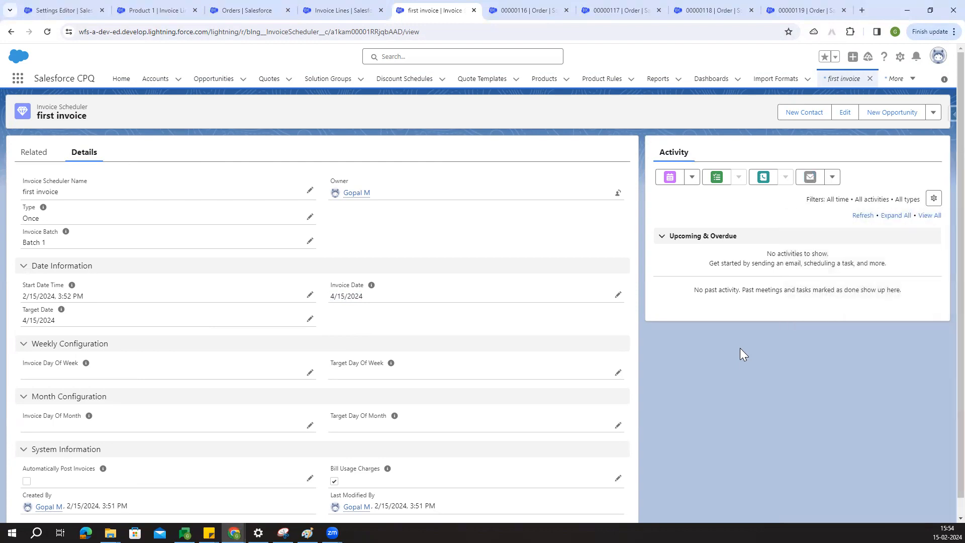
Compare the second Product 1 invoice line's start and end dates with the scheduler's invoice date.
left_click(254, 7)
left_click(358, 8)
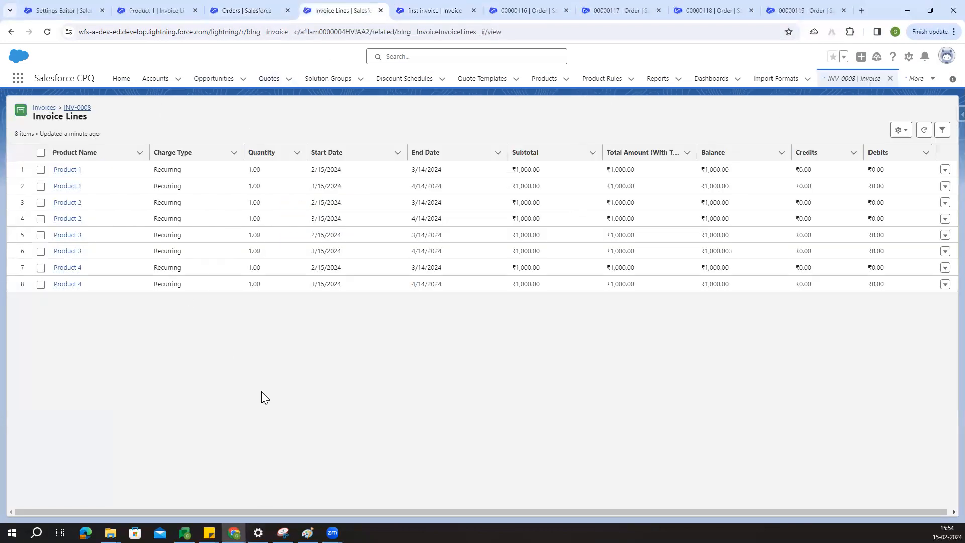
left_click_drag(153, 185, 446, 187)
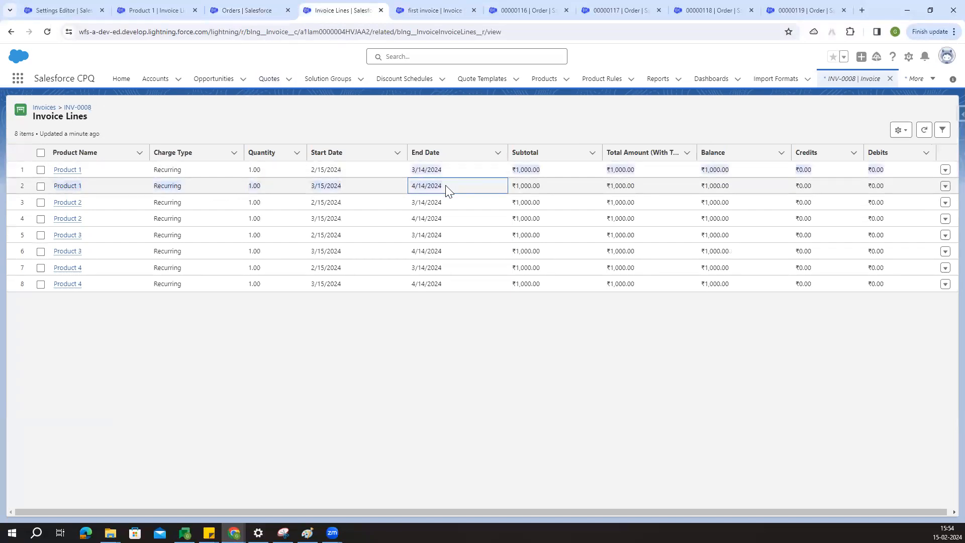
left_click(403, 8)
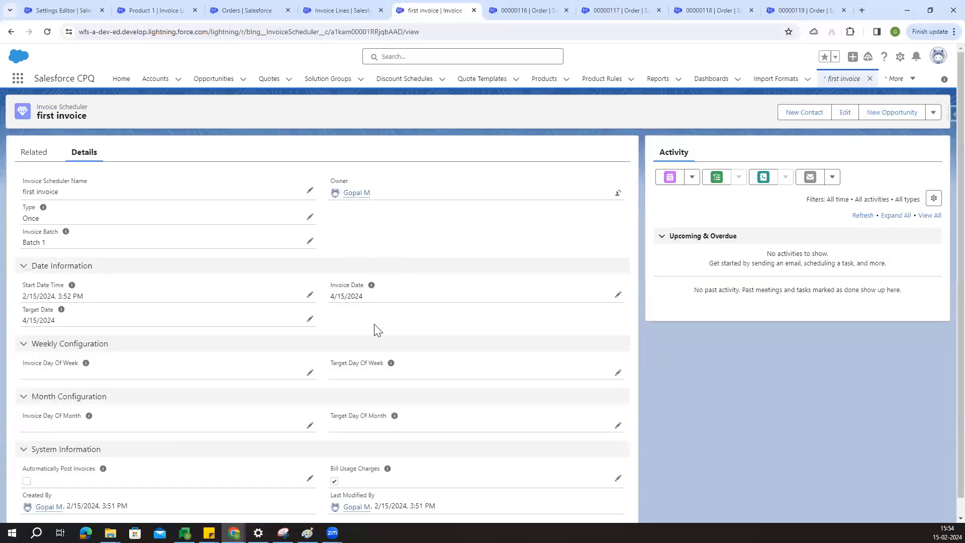
left_click_drag(330, 302, 383, 304)
left_click(353, 300)
left_click(334, 10)
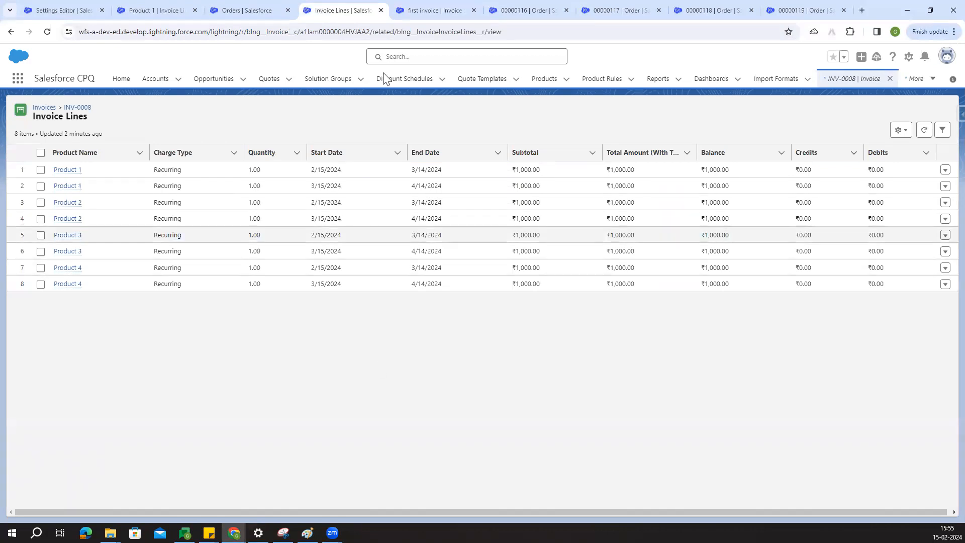
Open the invoice run from the scheduler's related records and show the run's own related invoices and error logs.
left_click(436, 10)
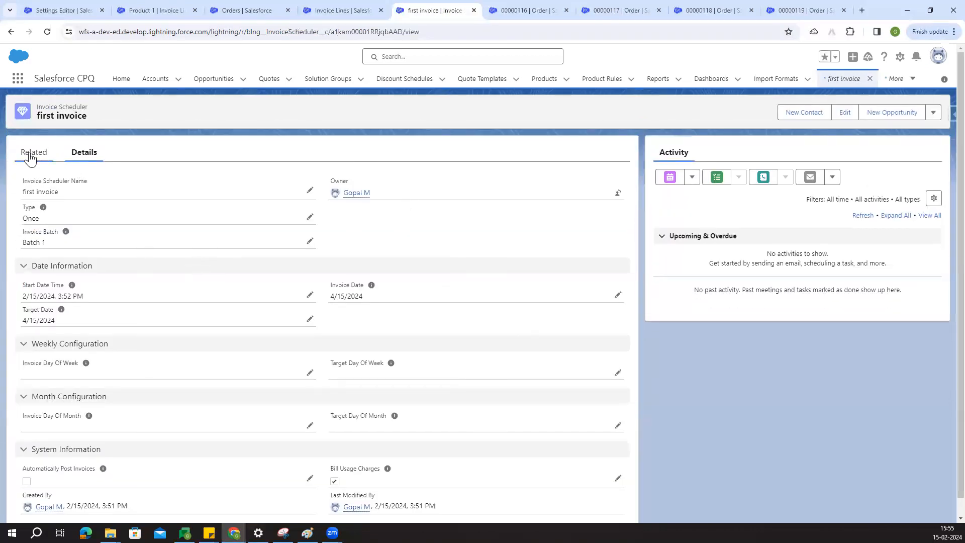
left_click(31, 157)
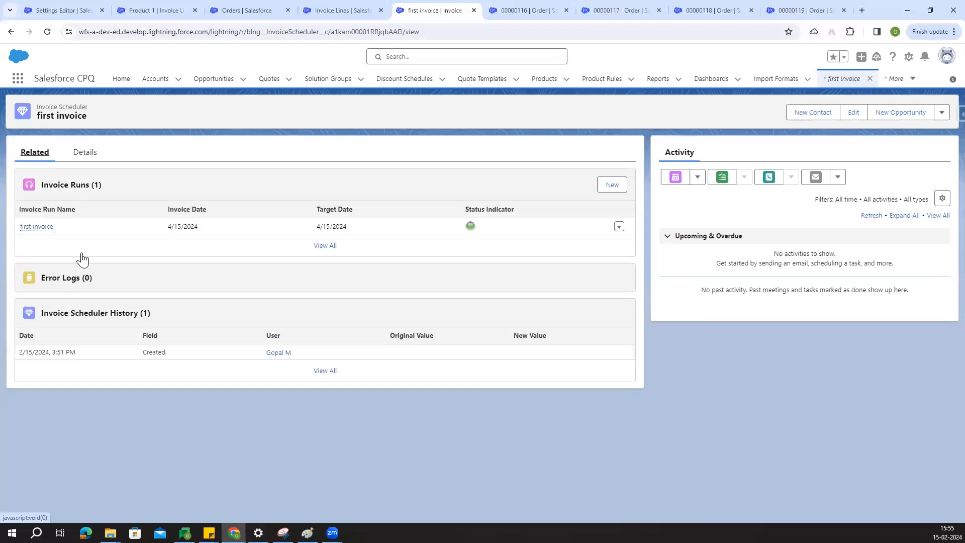
left_click(42, 229)
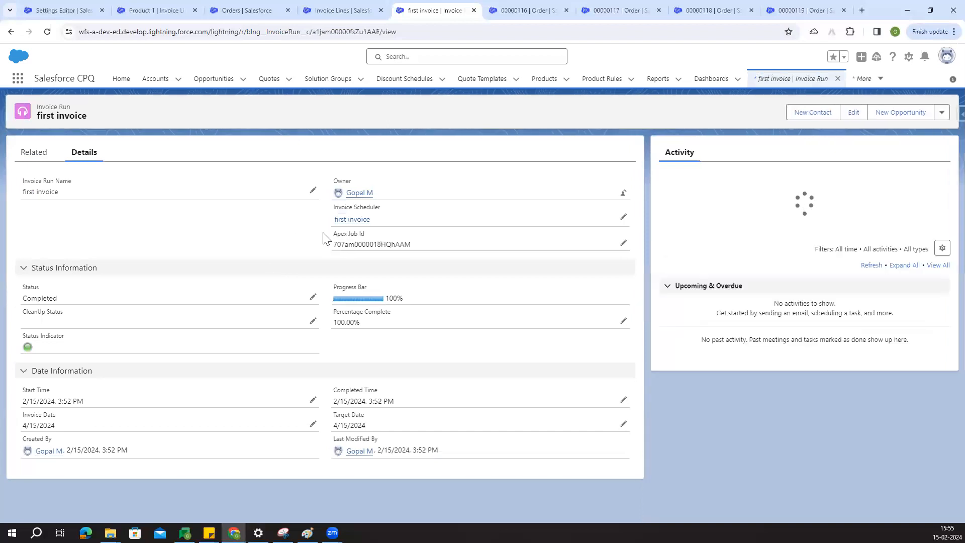
left_click(34, 153)
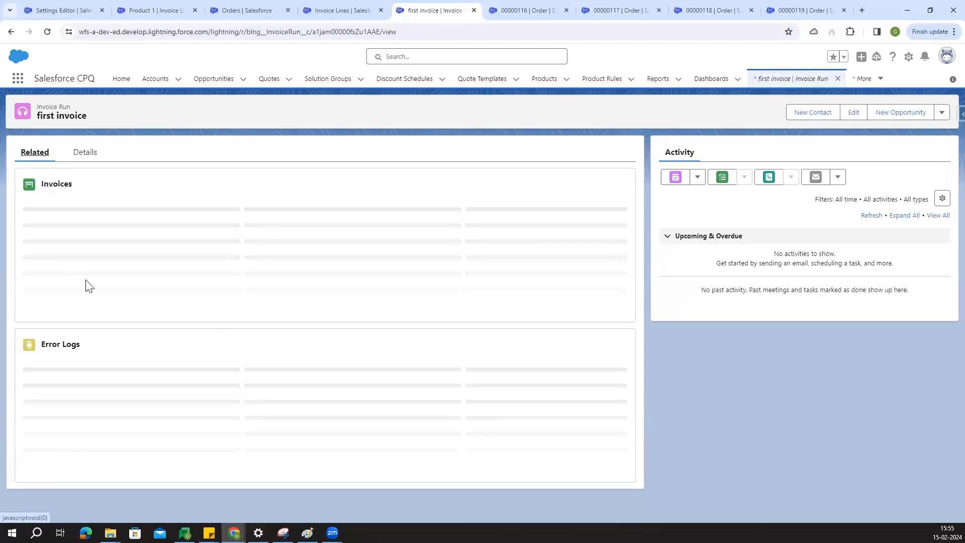
Open the order product behind the first Product 1 invoice line and examine its billing frequency, invoice run and billing metrics.
left_click(326, 9)
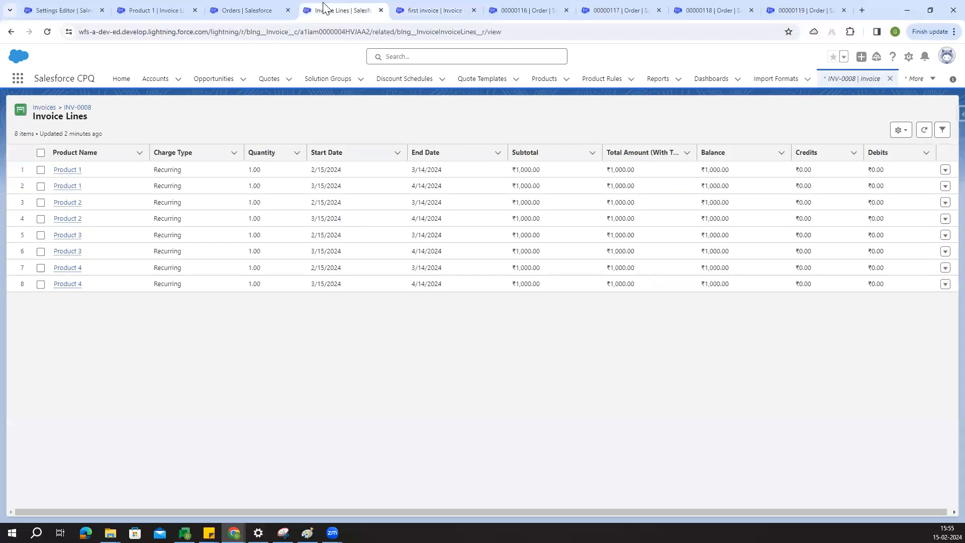
left_click(61, 171)
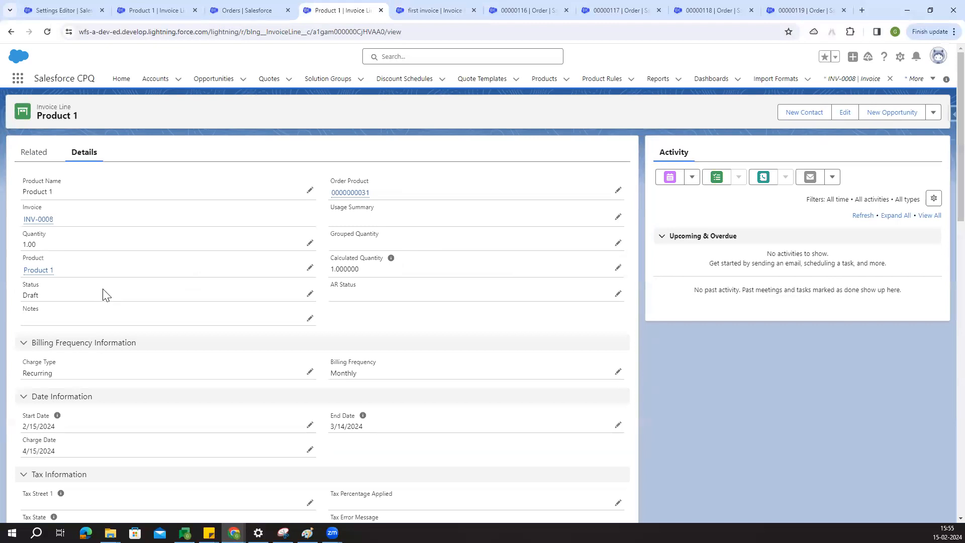
mouse_move(37, 220)
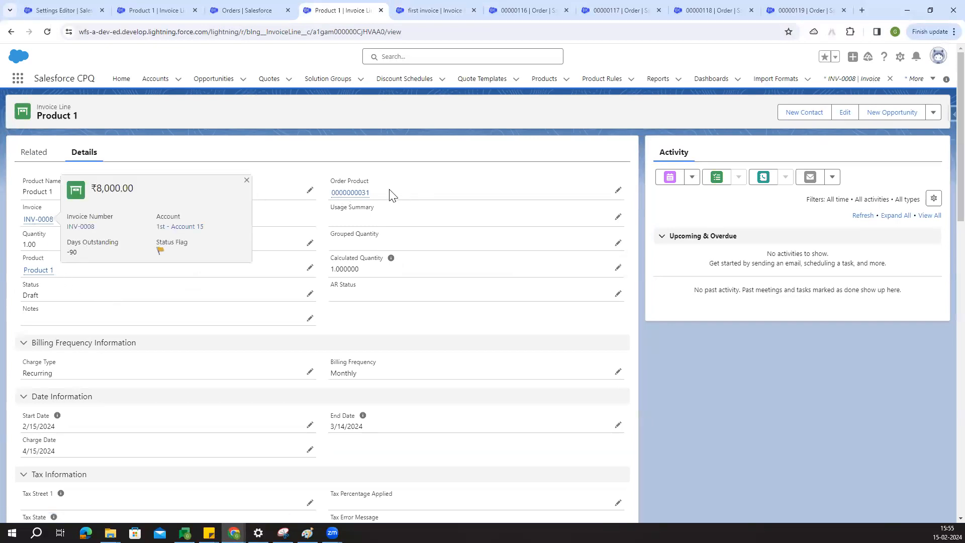
left_click(355, 193)
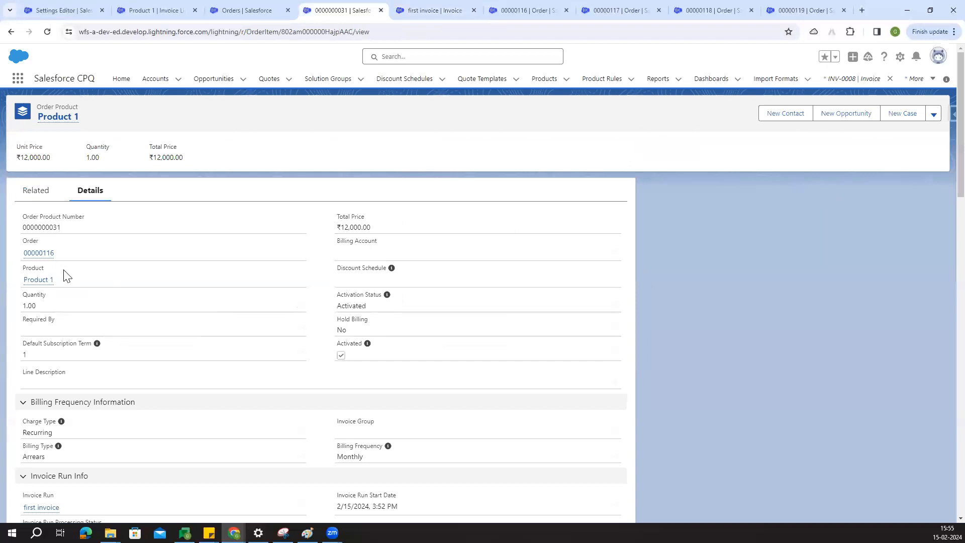
scroll(151, 277, "down", 3)
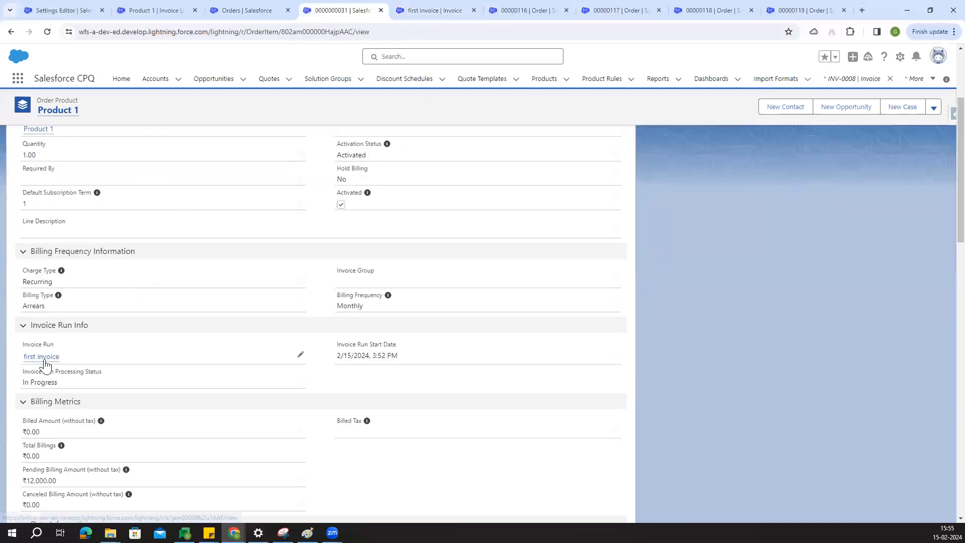
scroll(172, 409, "down", 3)
scroll(172, 409, "up", 6)
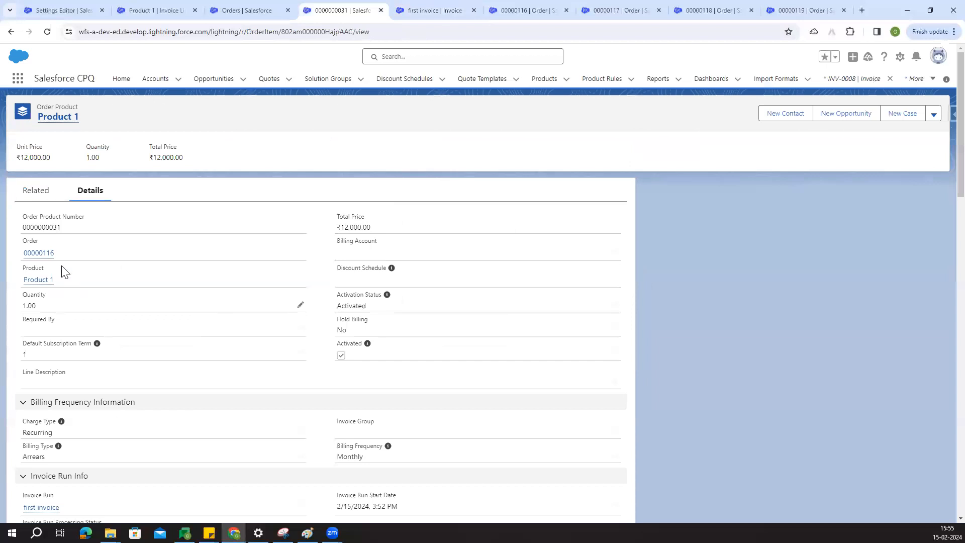
Open the order product's parent order and, from there, the 1st - Account 15 account record.
left_click(41, 252)
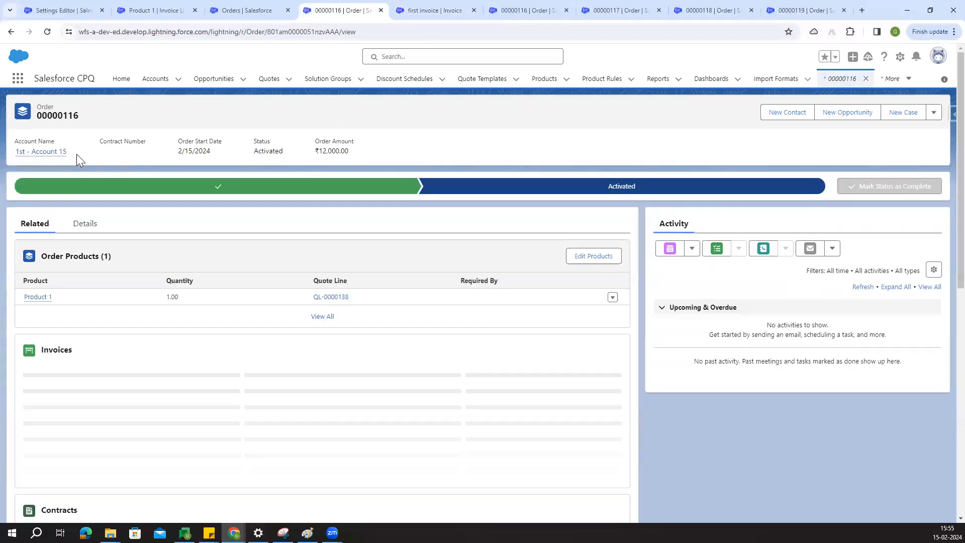
left_click_drag(15, 152, 57, 153)
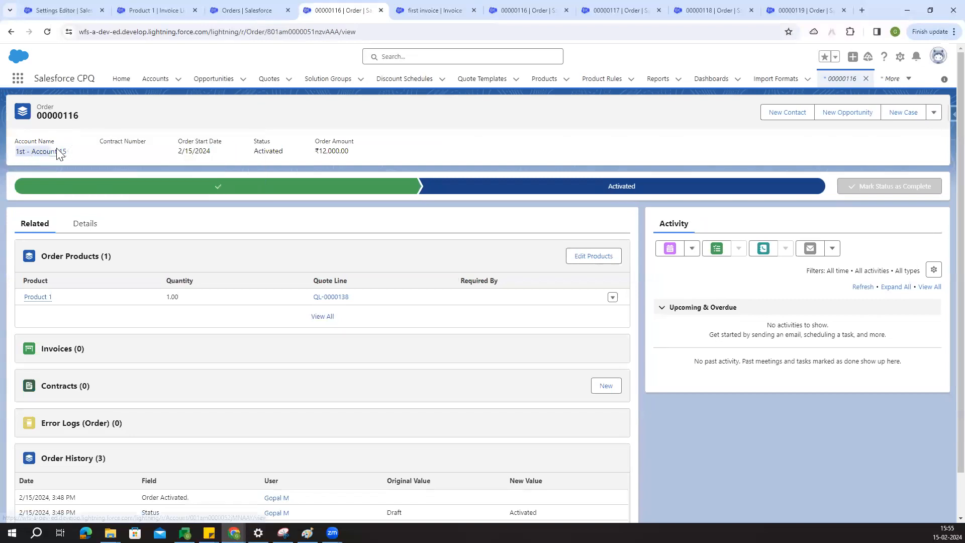
left_click(56, 153)
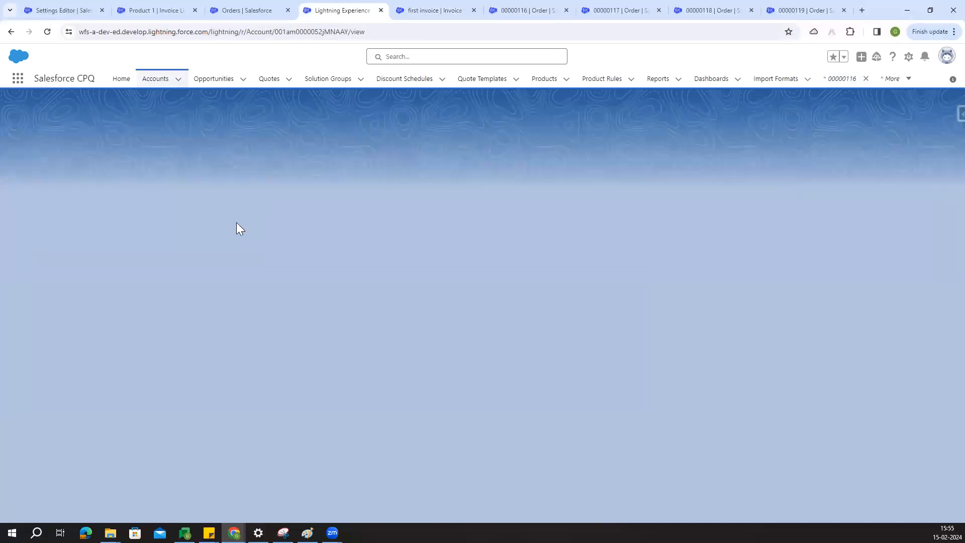
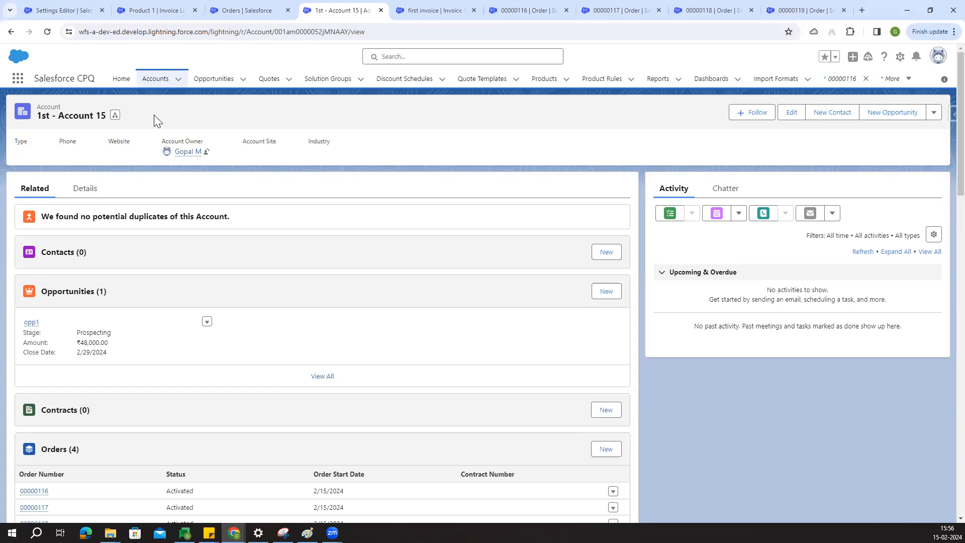
Close the browser tabs holding the first invoice record and the four orders.
middle_click(460, 7)
middle_click(460, 6)
middle_click(460, 6)
middle_click(460, 6)
middle_click(460, 6)
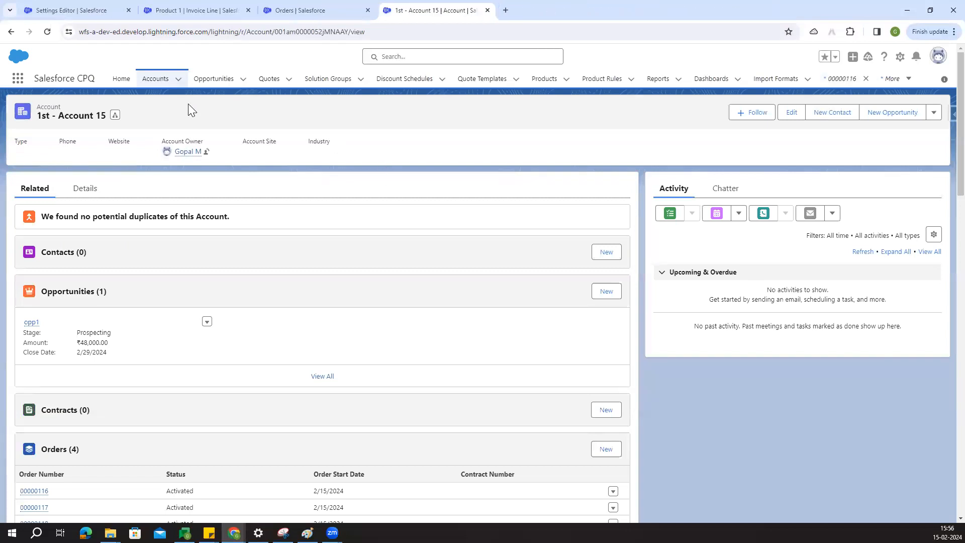
Create a new account named "2nd 15th feb Account".
left_click(161, 83)
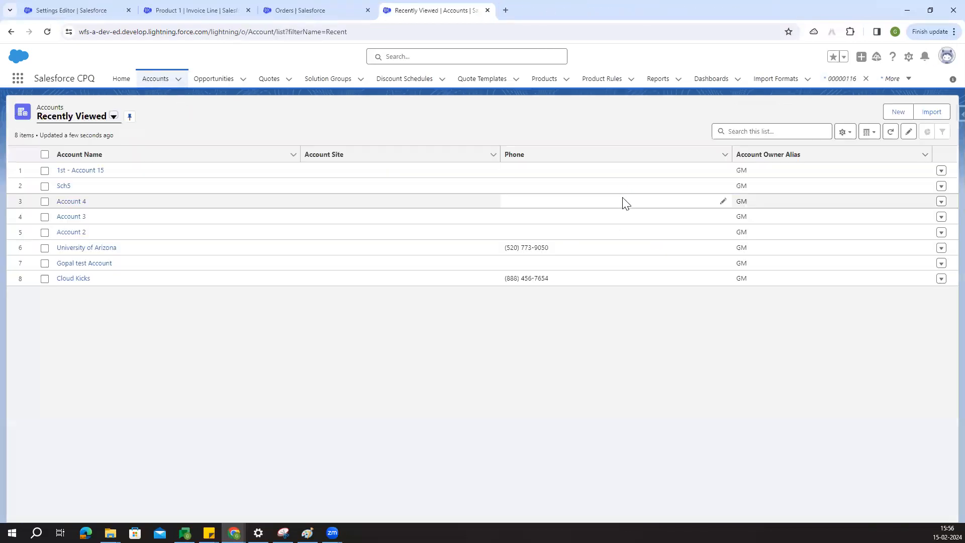
left_click(899, 113)
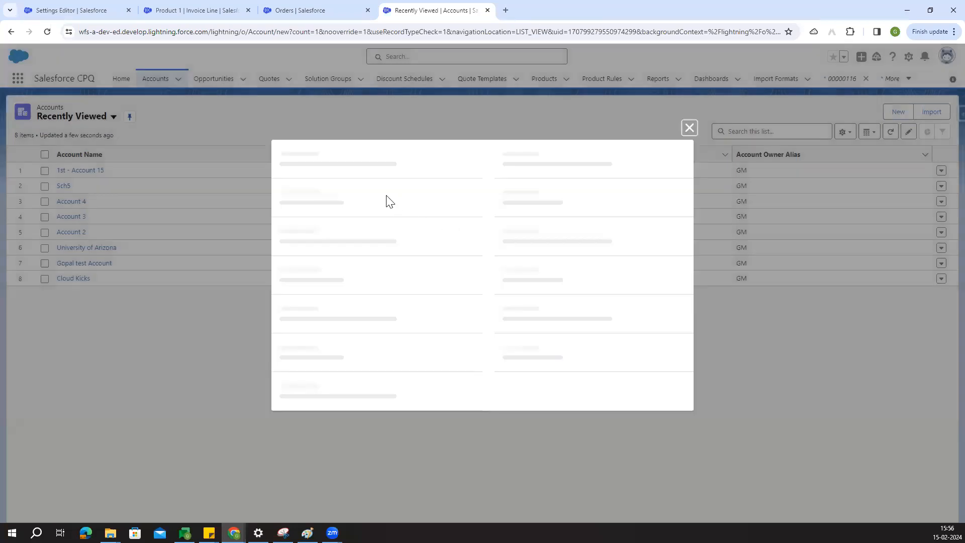
left_click(324, 190)
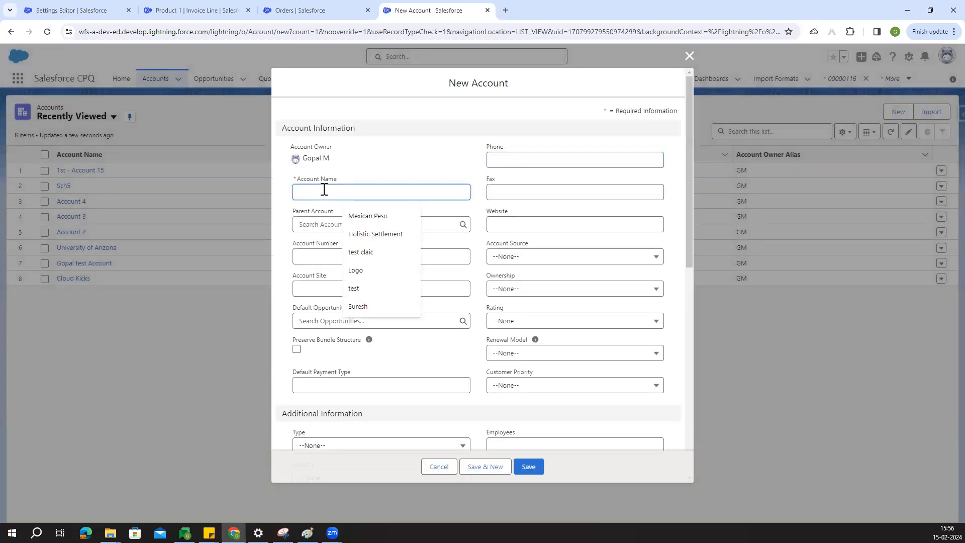
type("2nd 15 Account")
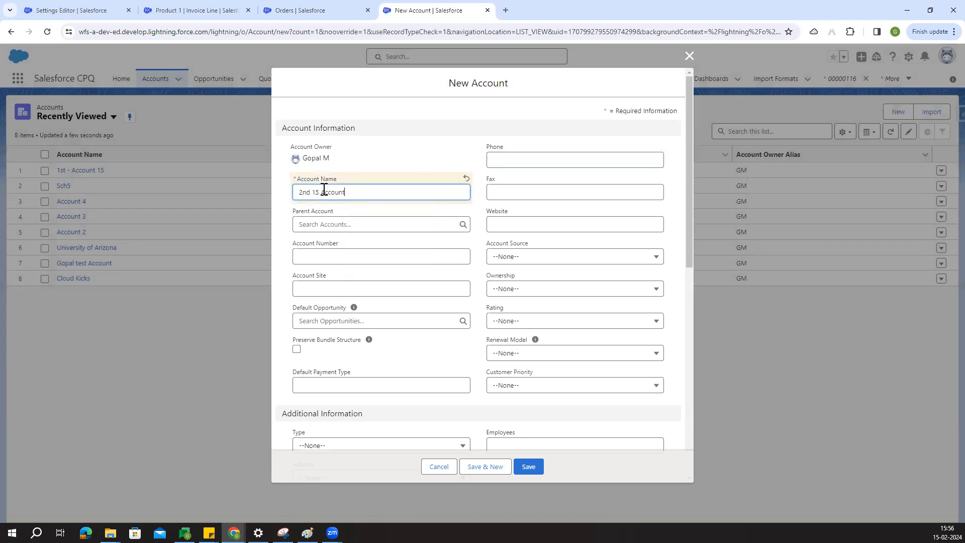
left_click(317, 193)
type("th feb")
left_click(364, 170)
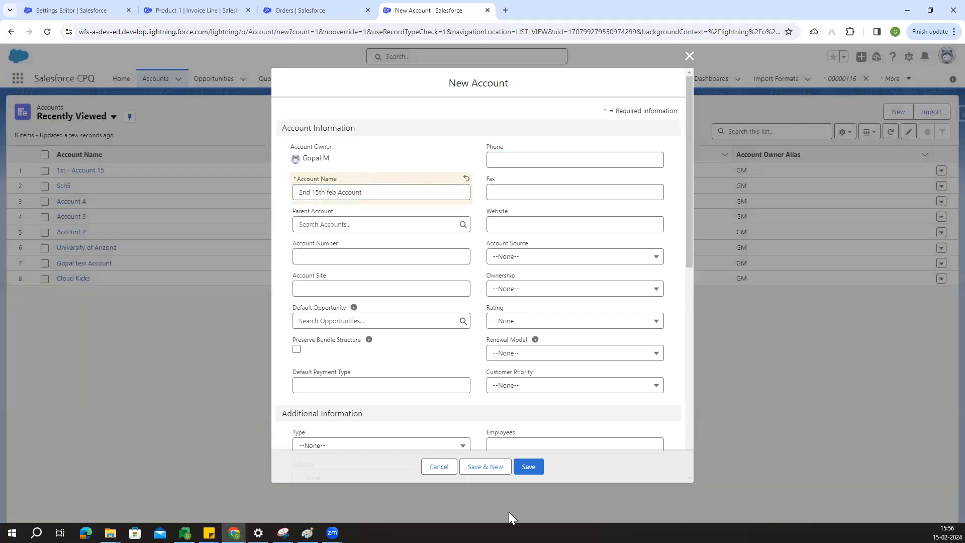
left_click(528, 468)
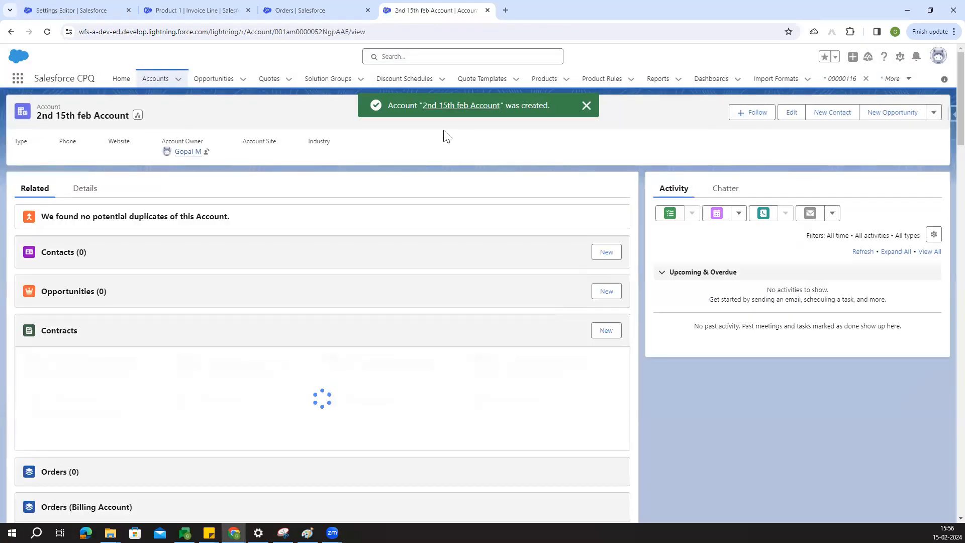
left_click_drag(120, 119, 34, 116)
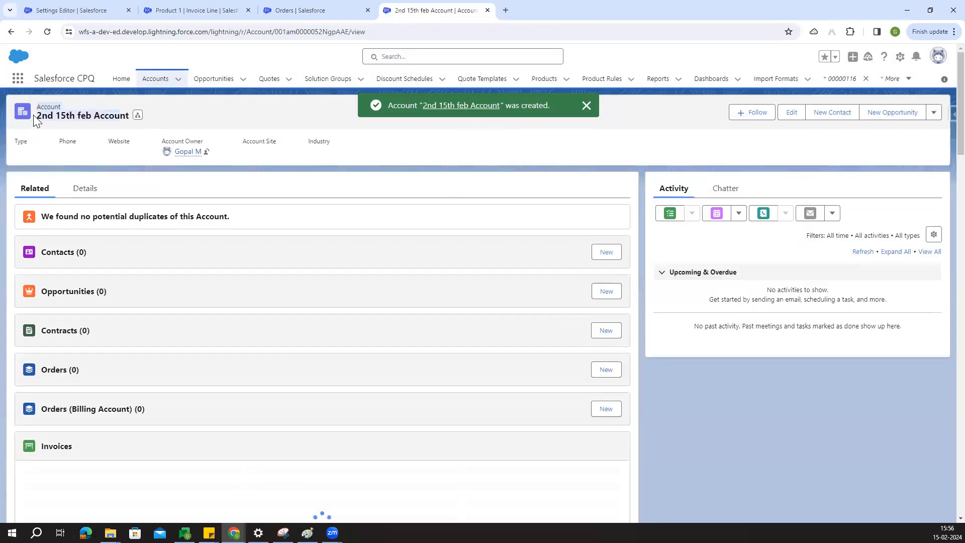
Create an opportunity named opp1 for the 2nd 15th feb Account with close date 3/2/2024 and stage Prospecting.
left_click(603, 296)
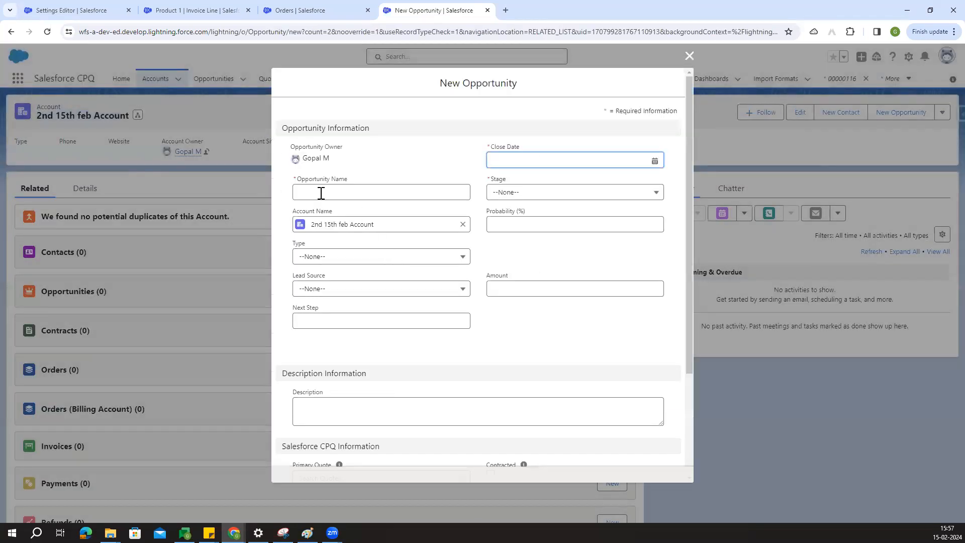
left_click(321, 198)
type("opp1")
left_click(384, 181)
left_click(541, 159)
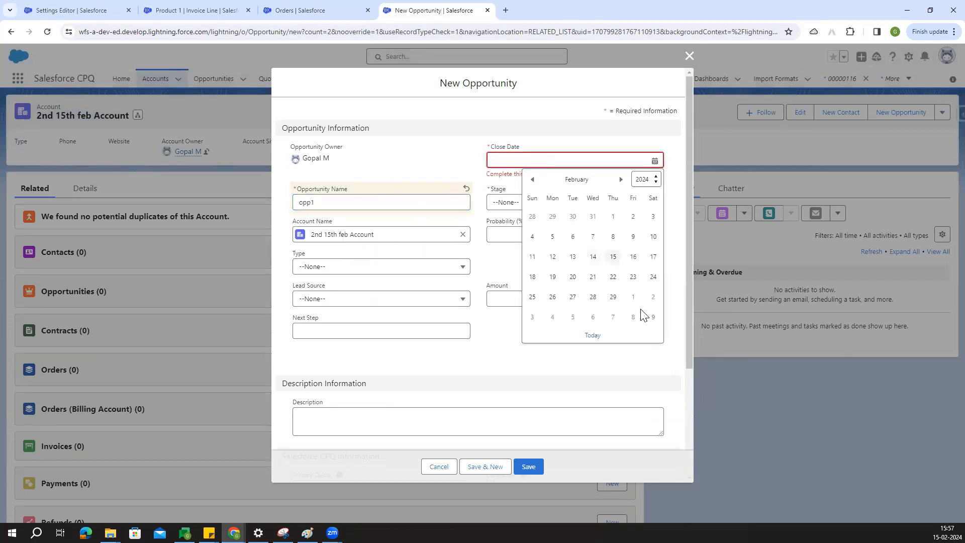
left_click(649, 298)
left_click(505, 203)
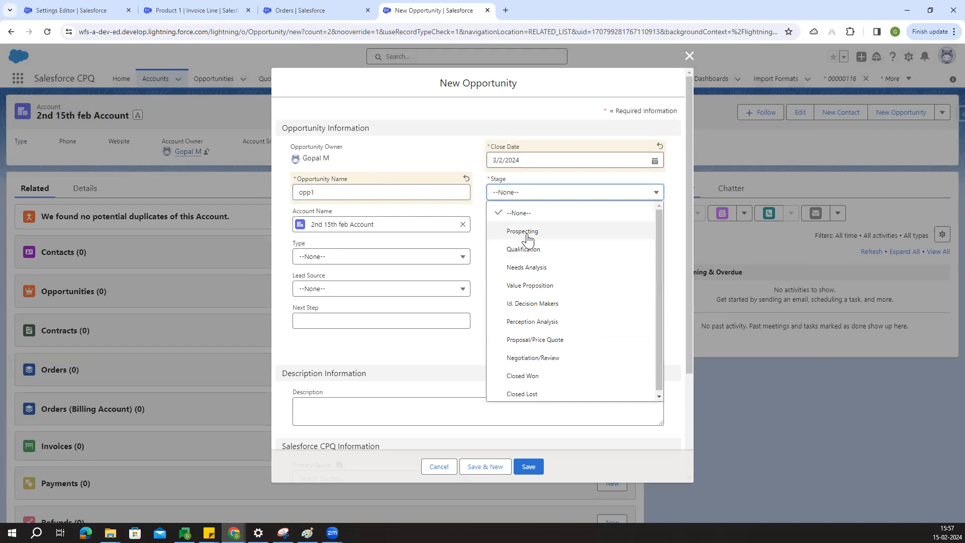
left_click(527, 231)
left_click(533, 466)
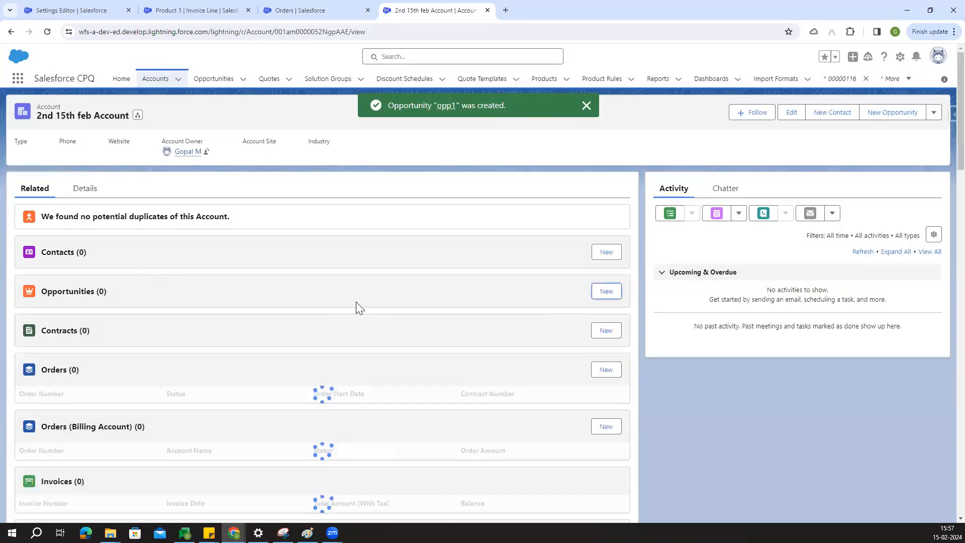
Create a primary quote from opportunity opp1, linked to opp1 and the 2nd 15th feb Account.
scroll(356, 302, "down", 2)
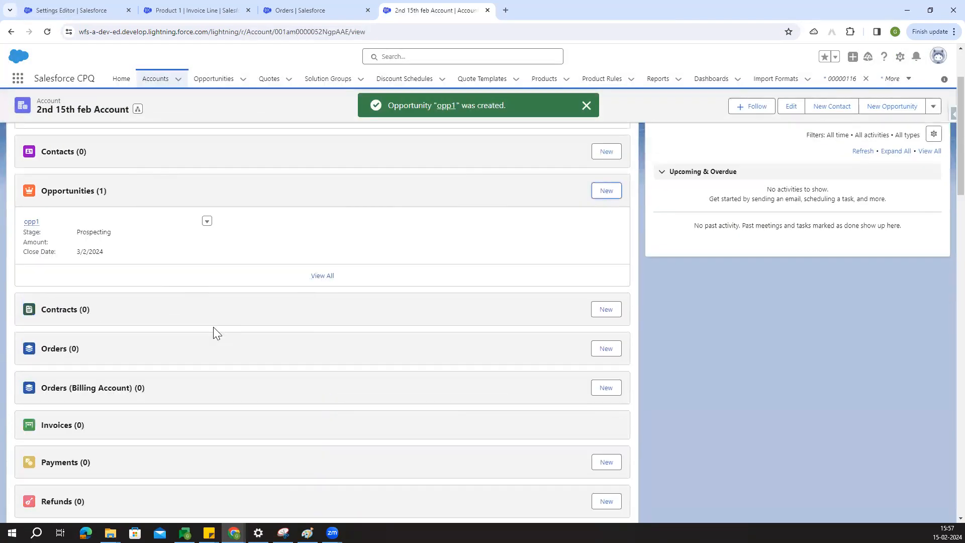
left_click(31, 222)
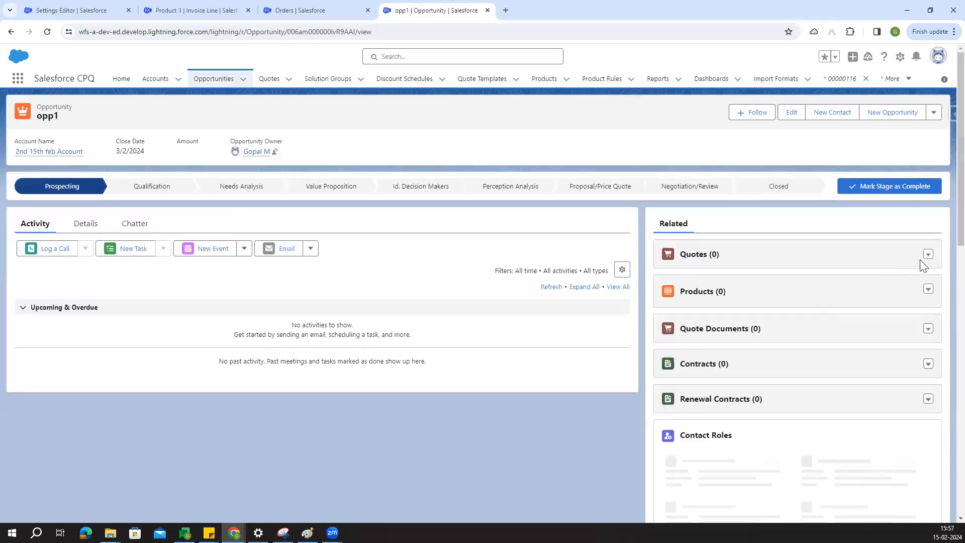
left_click(929, 254)
left_click(899, 272)
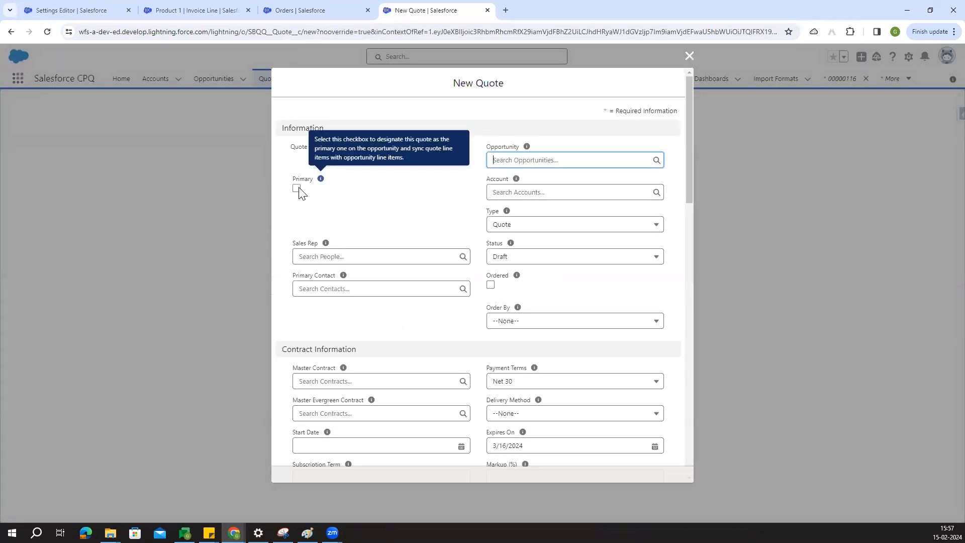
left_click(297, 188)
left_click(538, 158)
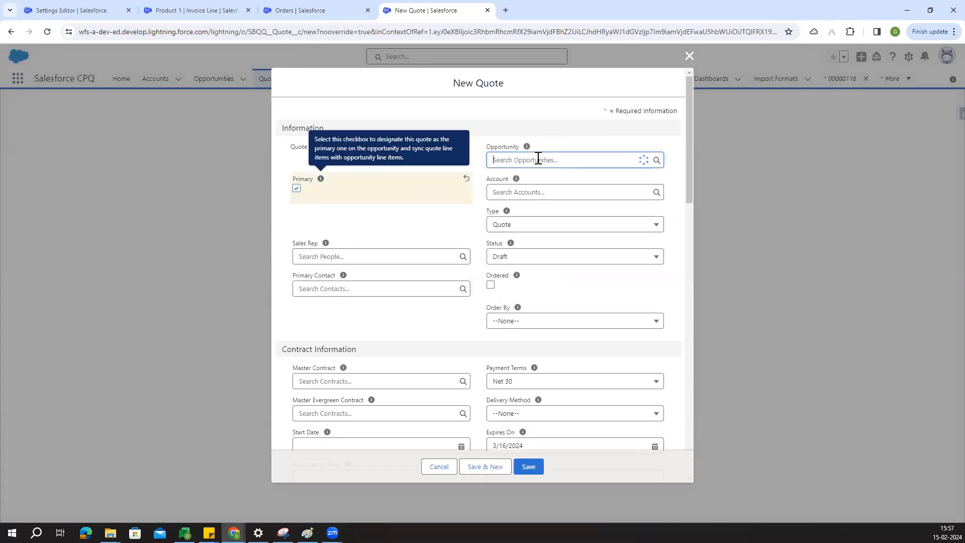
left_click(544, 197)
left_click(537, 192)
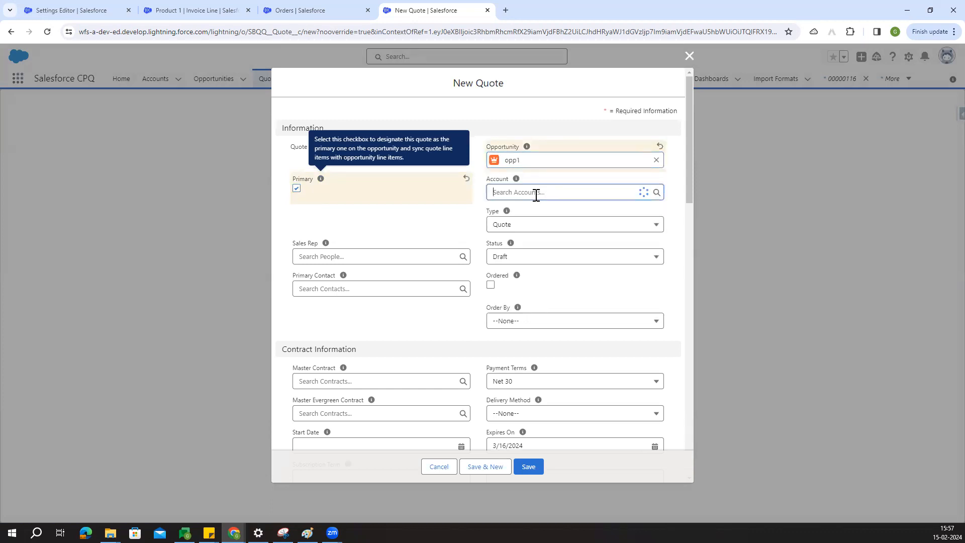
left_click(542, 229)
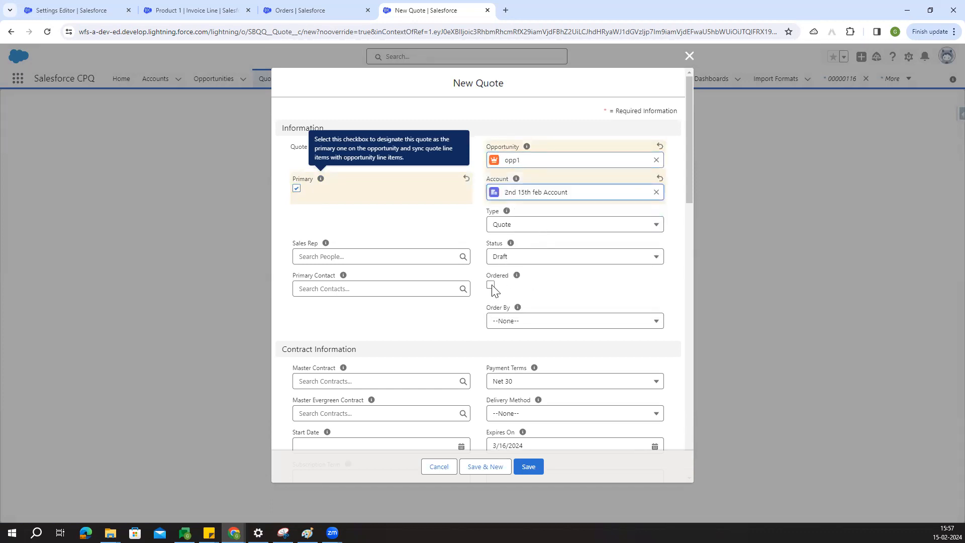
left_click(532, 464)
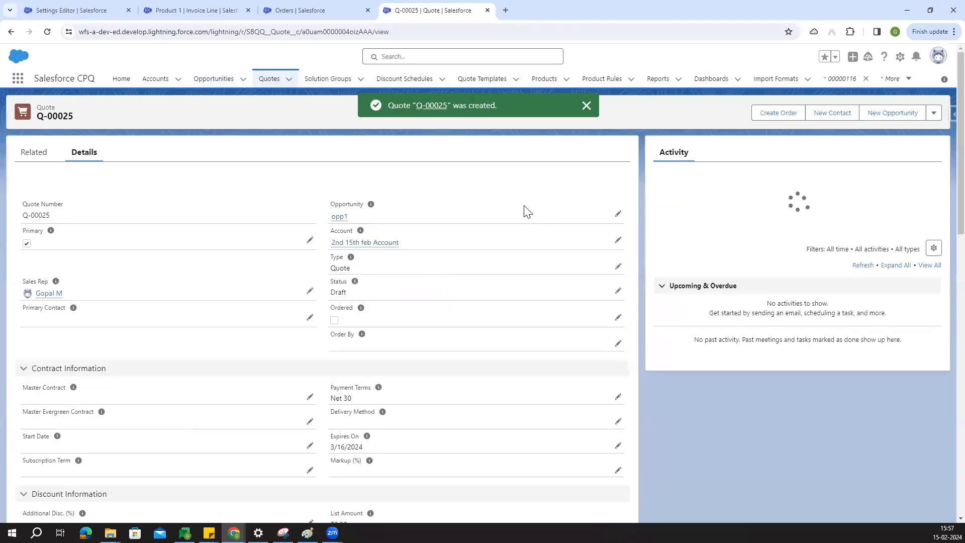
Edit the new quote's lines using the Standard Price Book, with start date 2/15/2024 and subscription term 12.
left_click(932, 118)
scroll(895, 270, "down", 2)
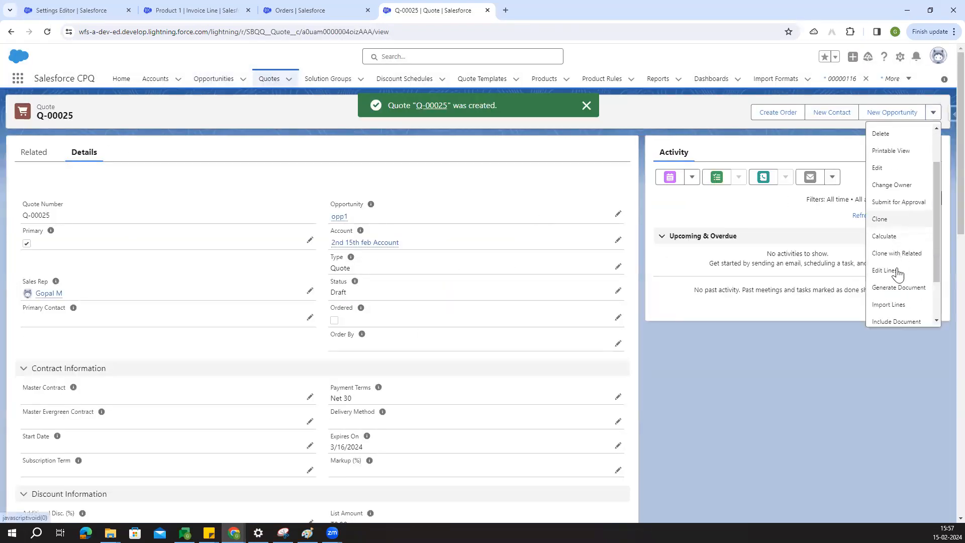
left_click(900, 274)
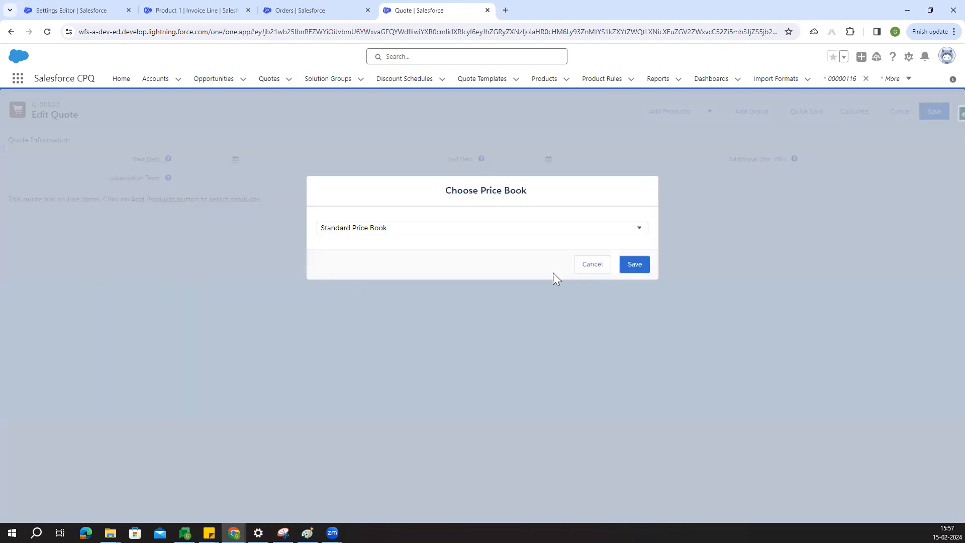
left_click(634, 264)
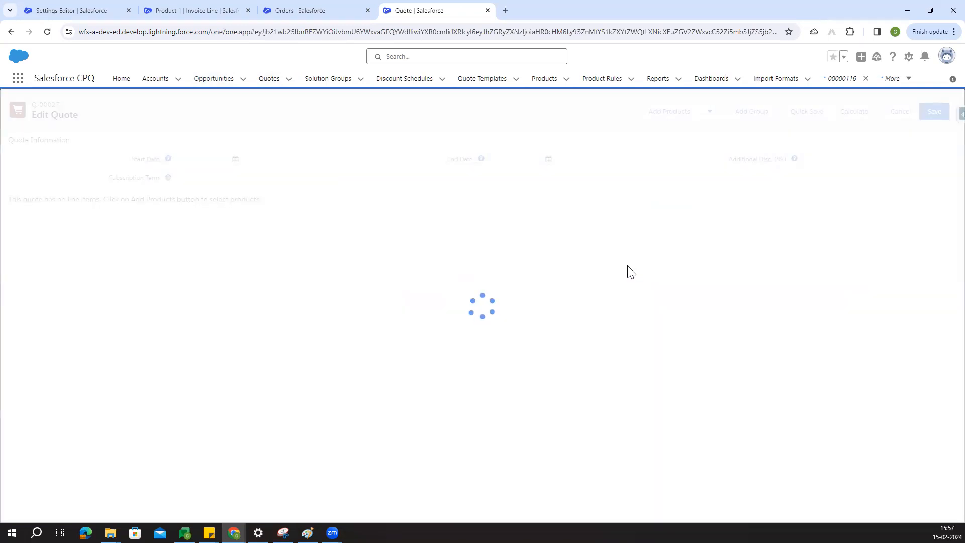
left_click(235, 159)
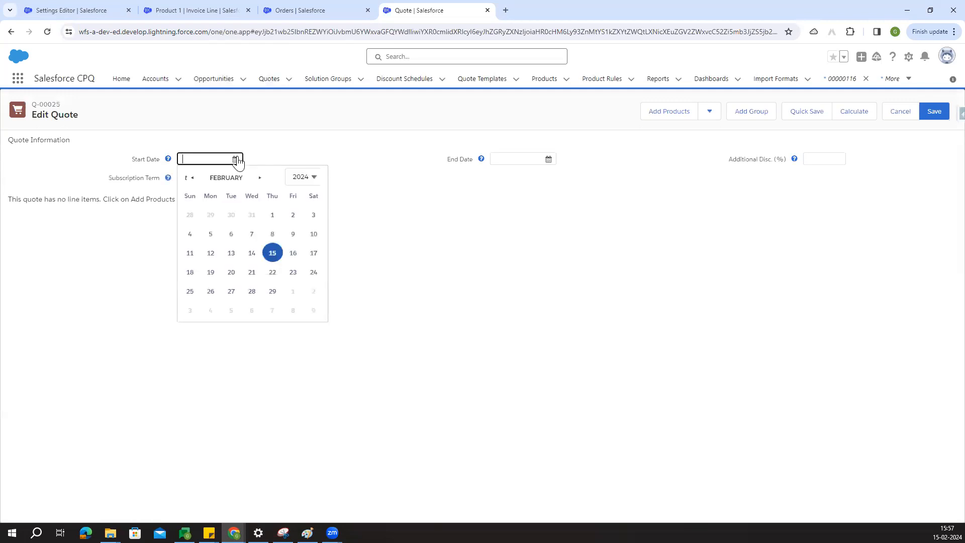
left_click(268, 252)
left_click(196, 178)
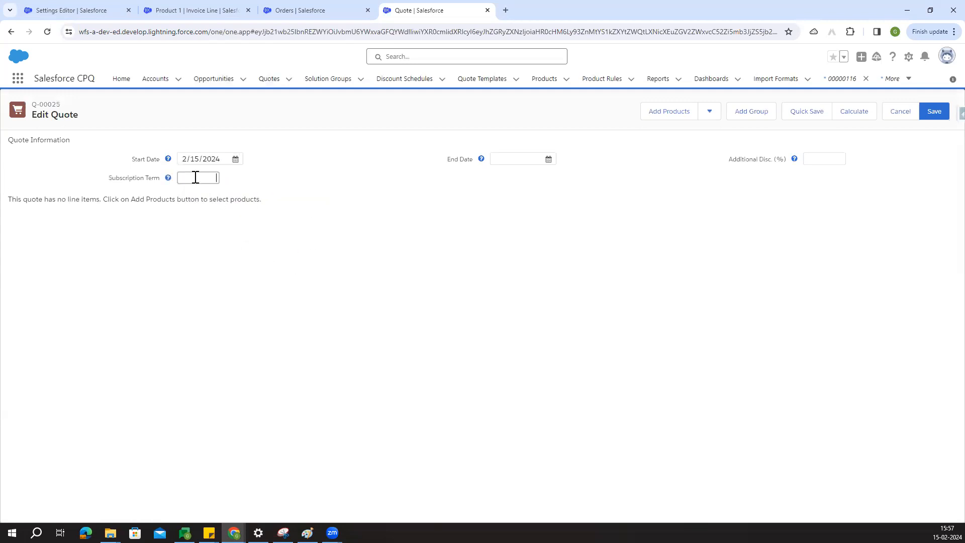
type("12")
Add Product 1, Product 2, Product 3 and Product 4 to the quote.
left_click(670, 113)
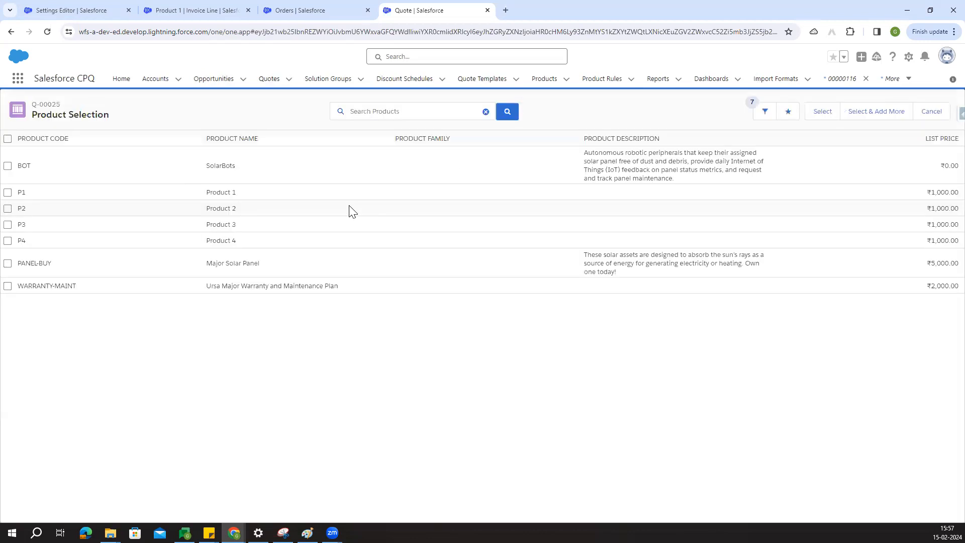
left_click(8, 193)
left_click(8, 209)
left_click(8, 224)
left_click(8, 240)
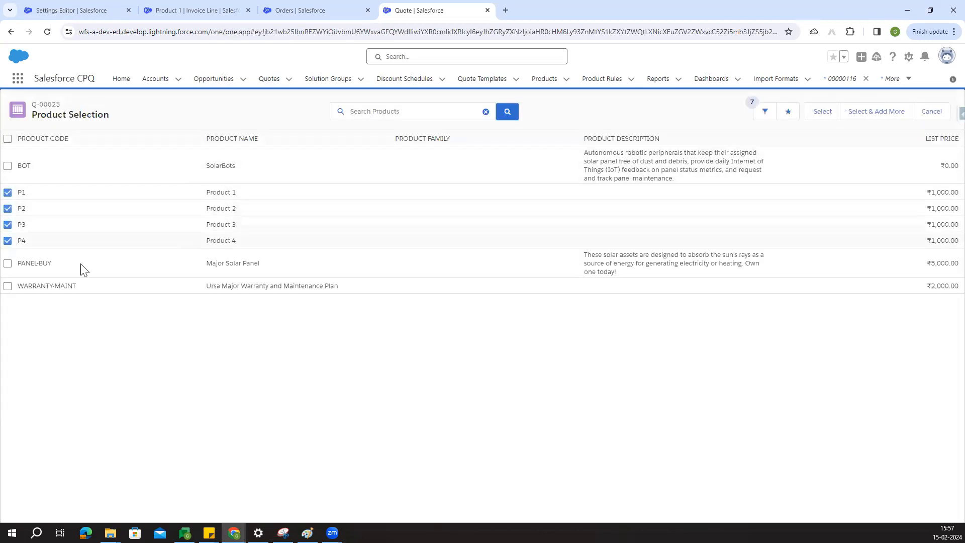
left_click(815, 117)
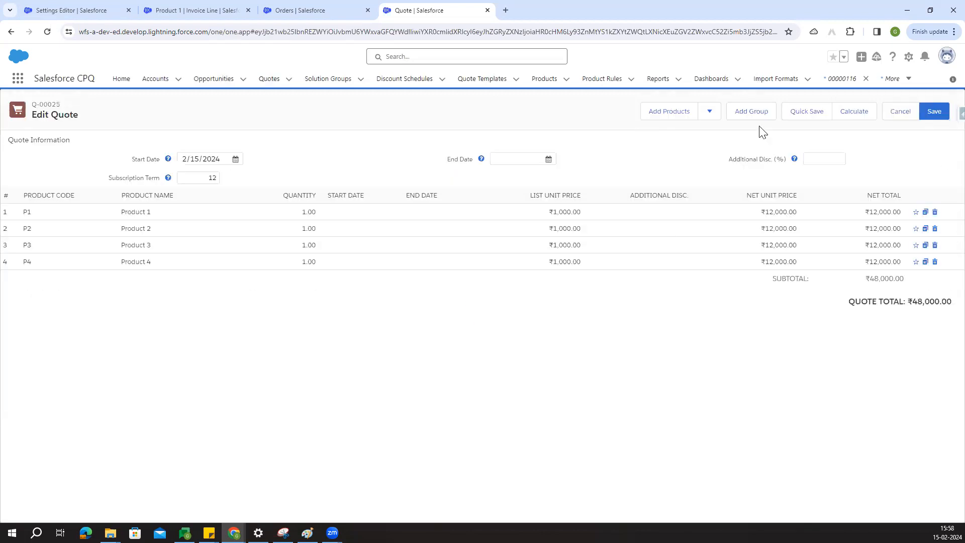
Create four quote line groups, move Products 2, 3 and 4 into Group2, Group3 and Group4 respectively, and save the quote.
left_click(763, 116)
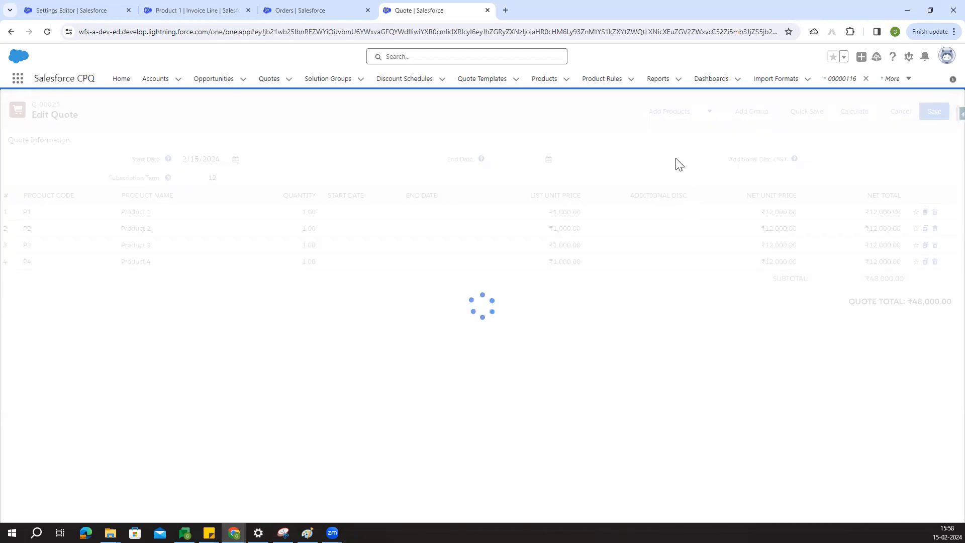
left_click(698, 116)
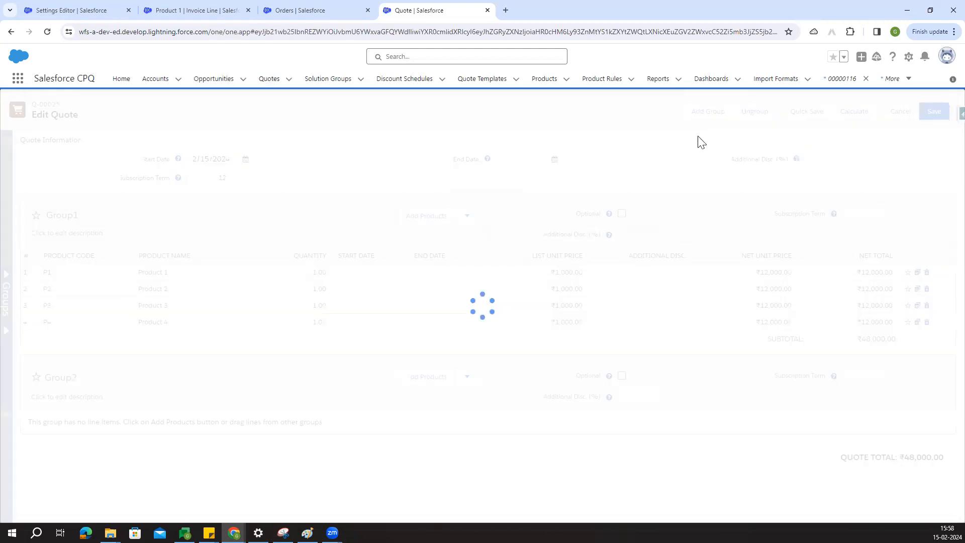
left_click(707, 119)
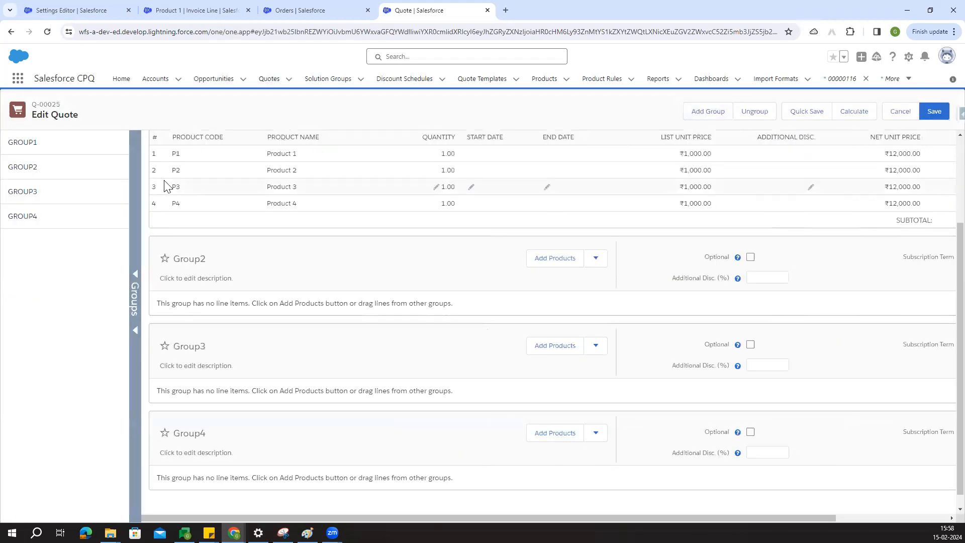
left_click_drag(147, 180, 65, 164)
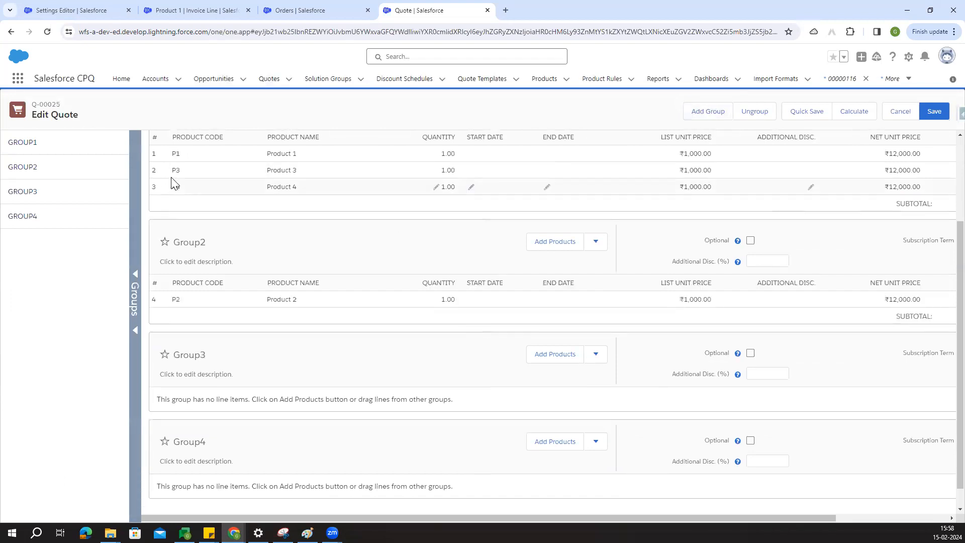
left_click_drag(153, 174, 65, 191)
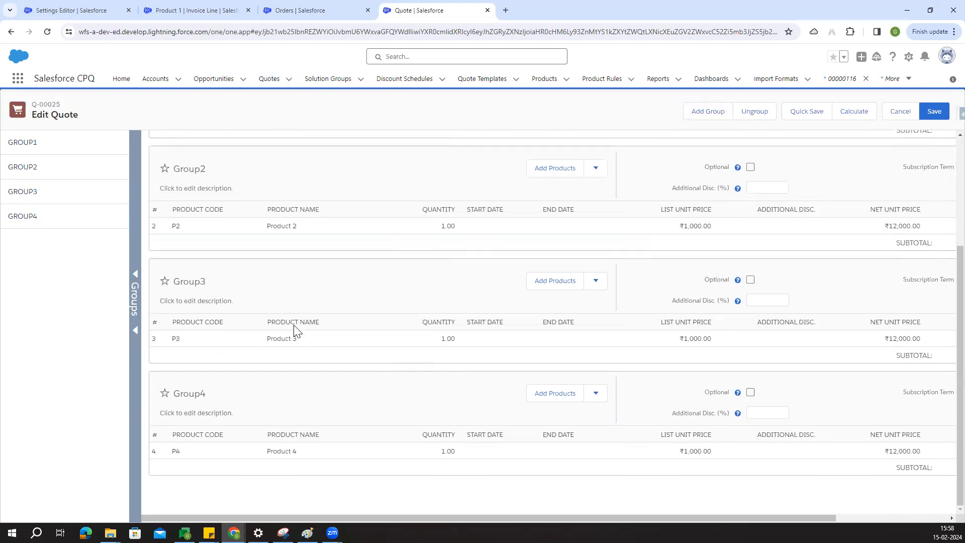
left_click(928, 117)
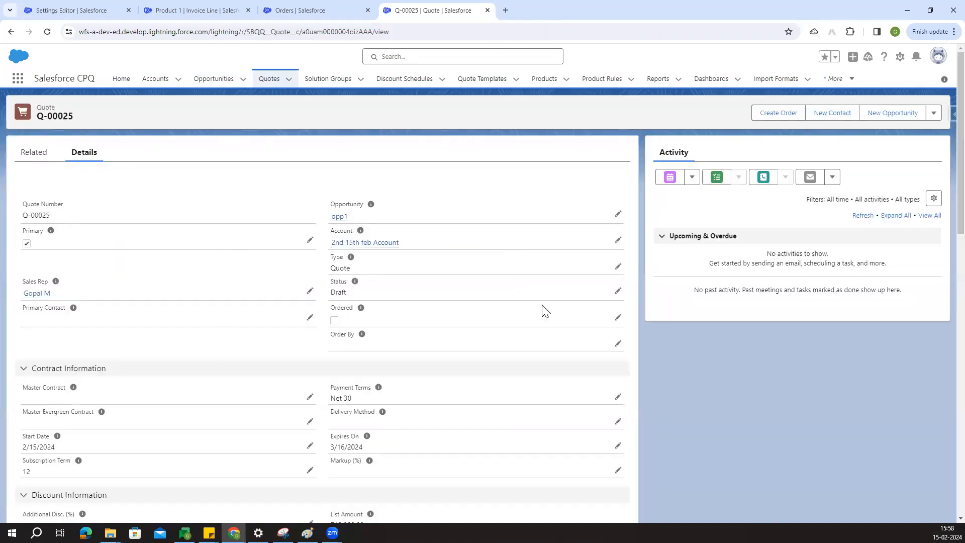
Change the quote's status to Approved and save the record.
left_click(620, 297)
left_click(513, 308)
left_click(397, 376)
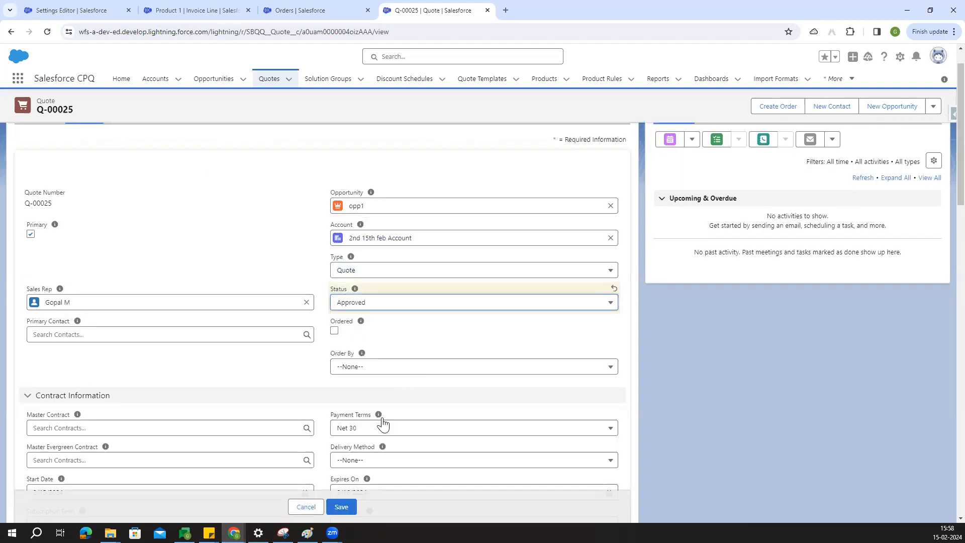
left_click(346, 508)
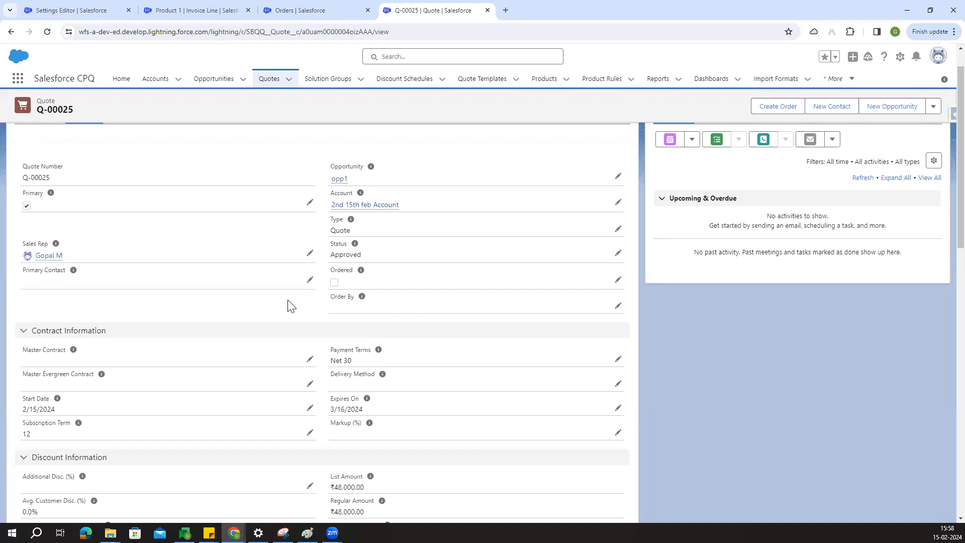
scroll(291, 305, "up", 1)
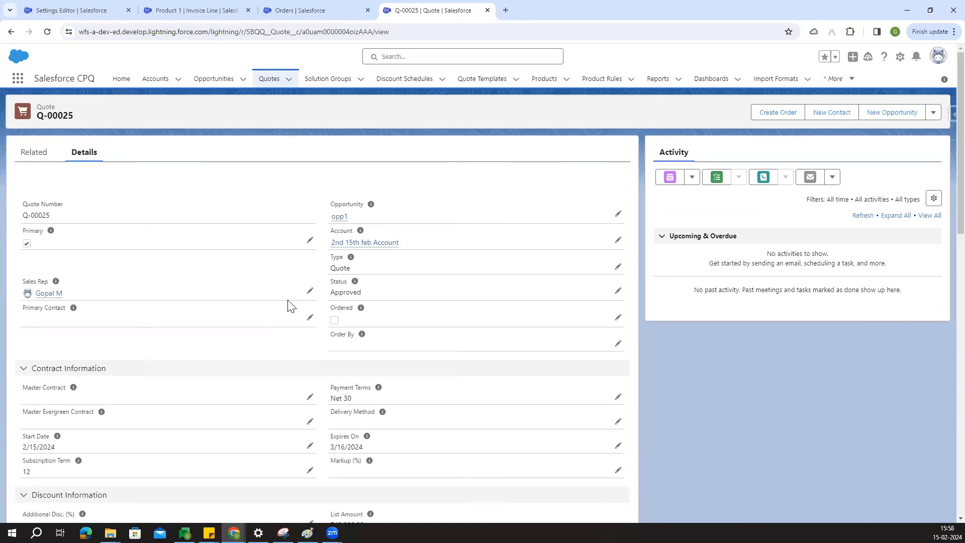
left_click_drag(333, 311, 346, 320)
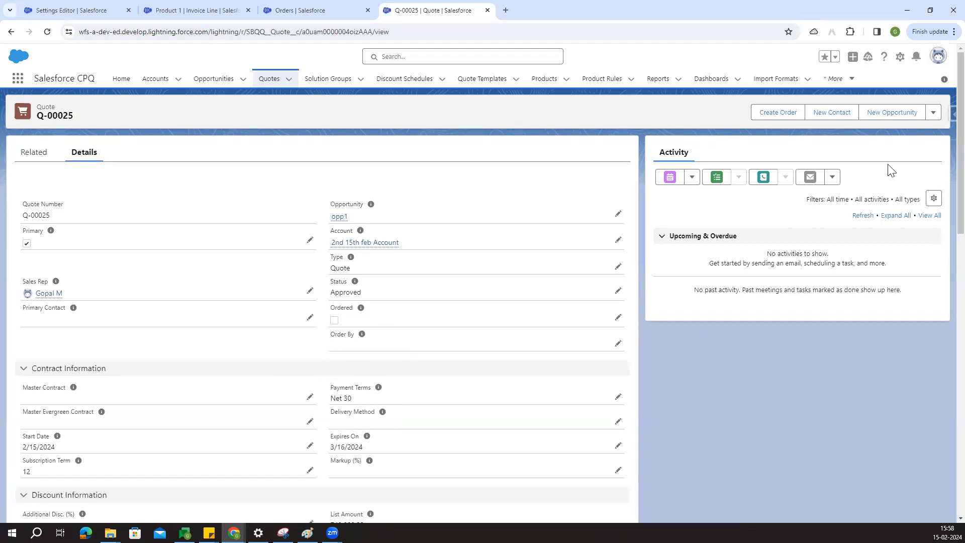
Show all of the quote's data in Salesforce Inspector and filter the fields by "order".
left_click(951, 114)
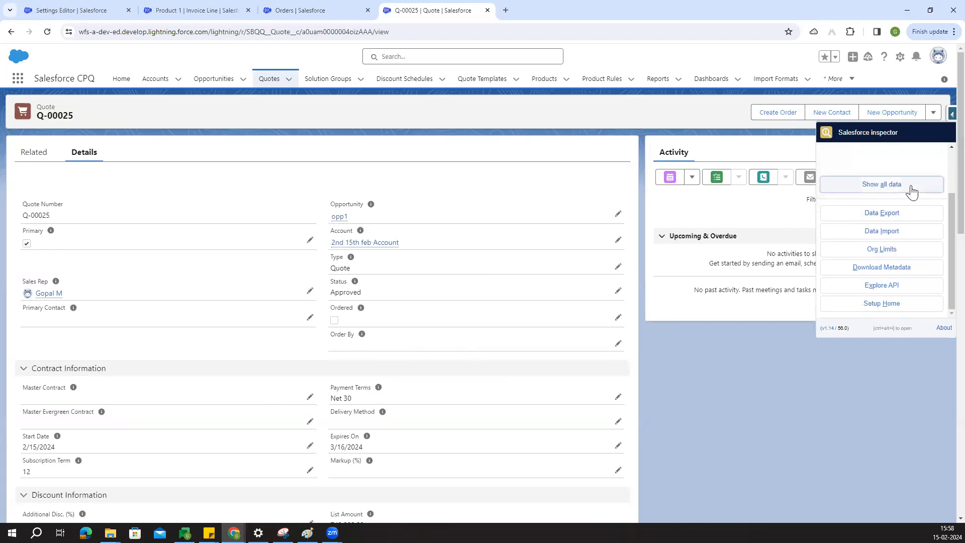
left_click(911, 191)
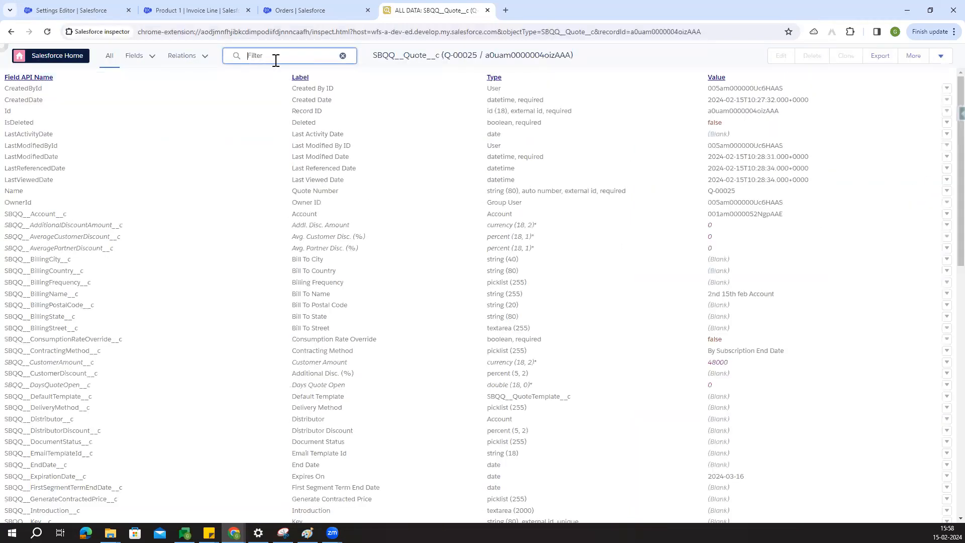
type("order")
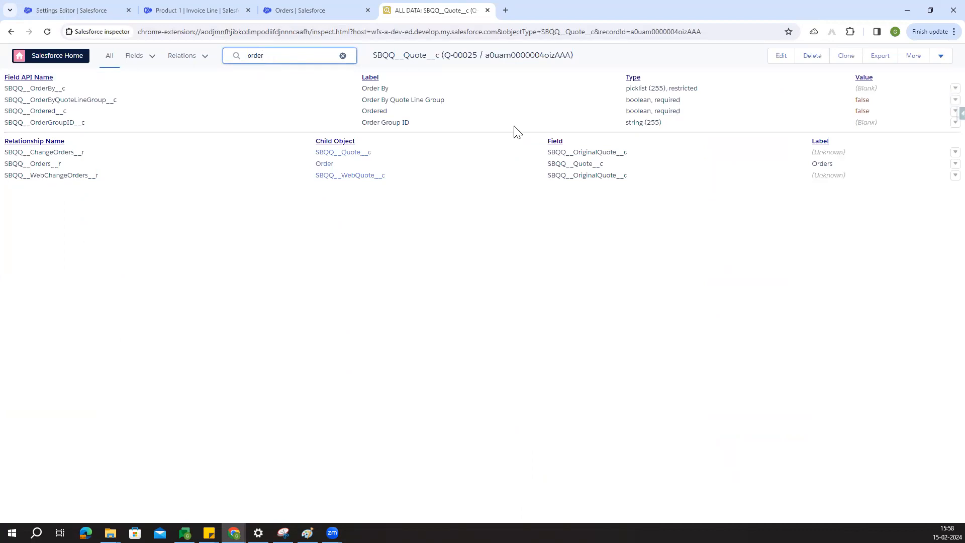
Set the quote's Order By Quote Line Group and Ordered fields to true and save the changes.
left_click(781, 56)
left_click(644, 109)
key("ctrl+a")
key("BackSpace")
type("true")
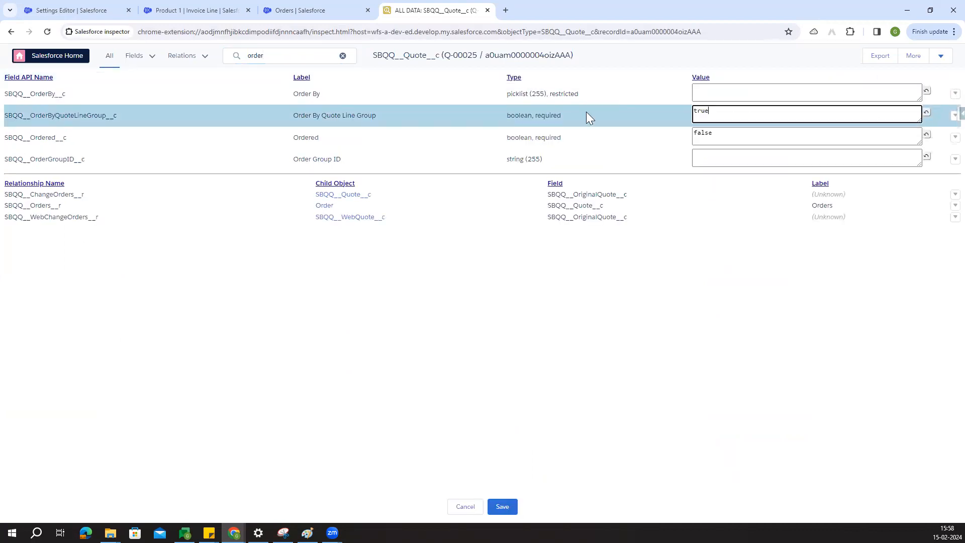
left_click(741, 138)
key("ctrl+a")
key("BackSpace")
type("true")
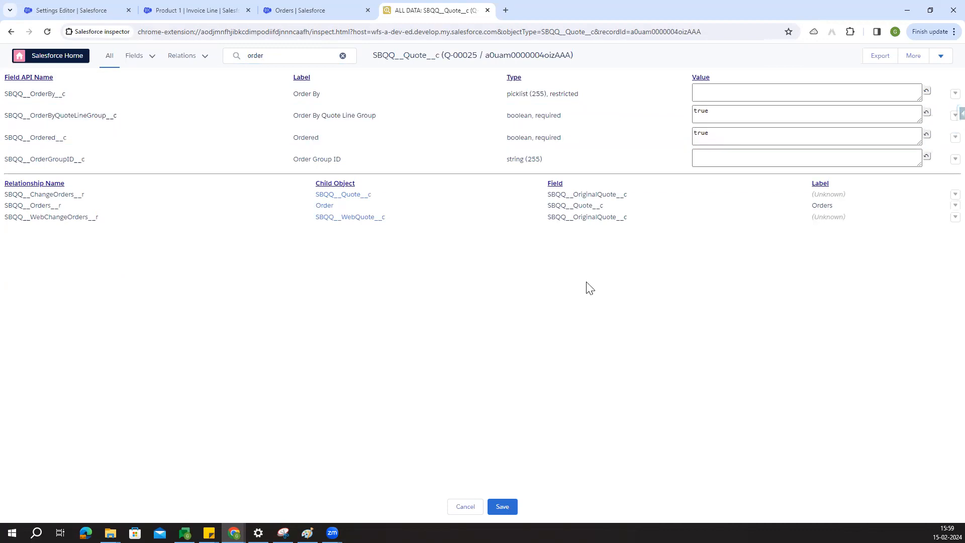
left_click(494, 507)
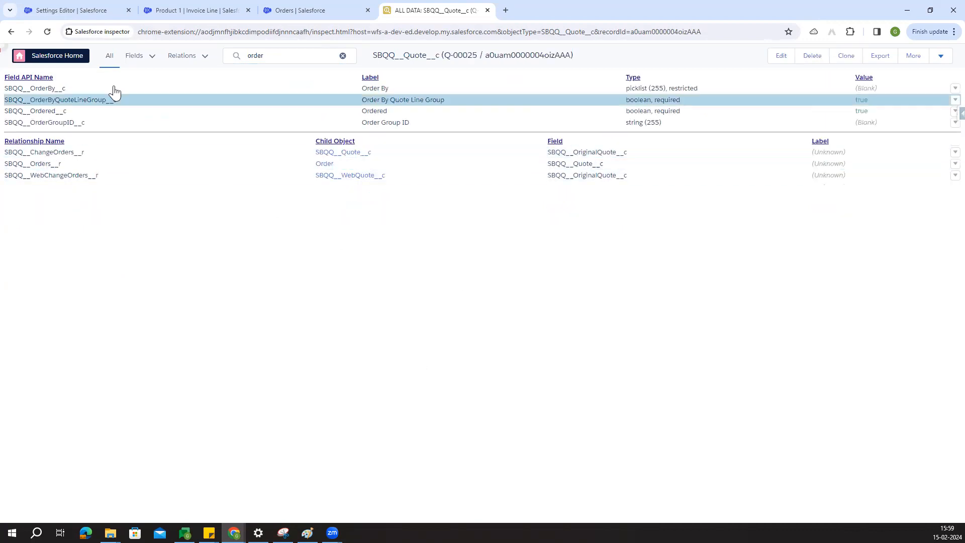
Return to the quote, show the full list of its related orders, and open all four orders in separate browser tabs.
left_click(12, 32)
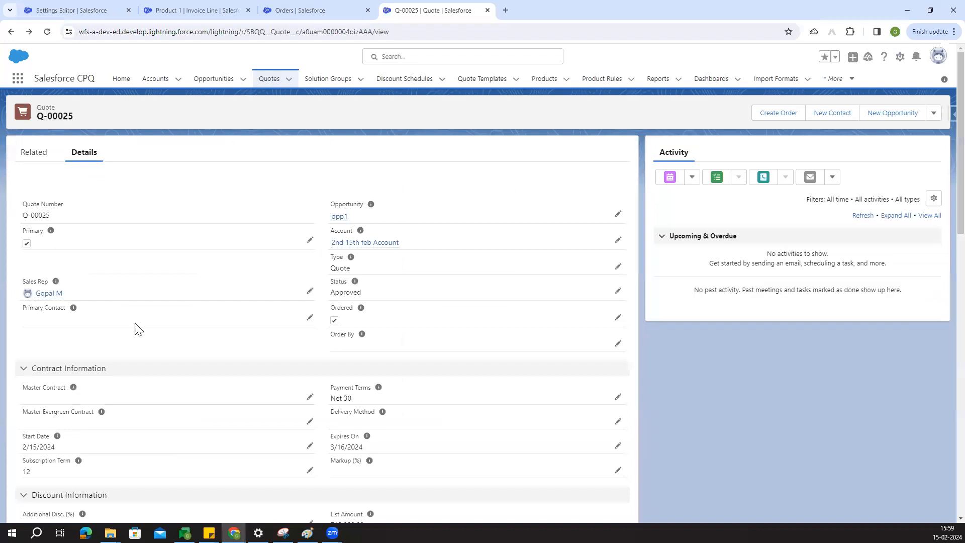
left_click(34, 162)
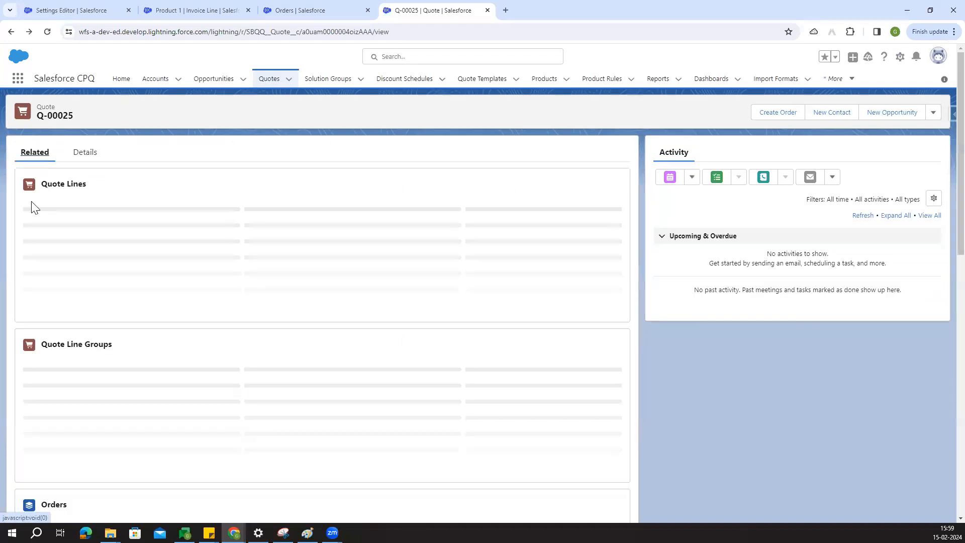
scroll(207, 284, "down", 4)
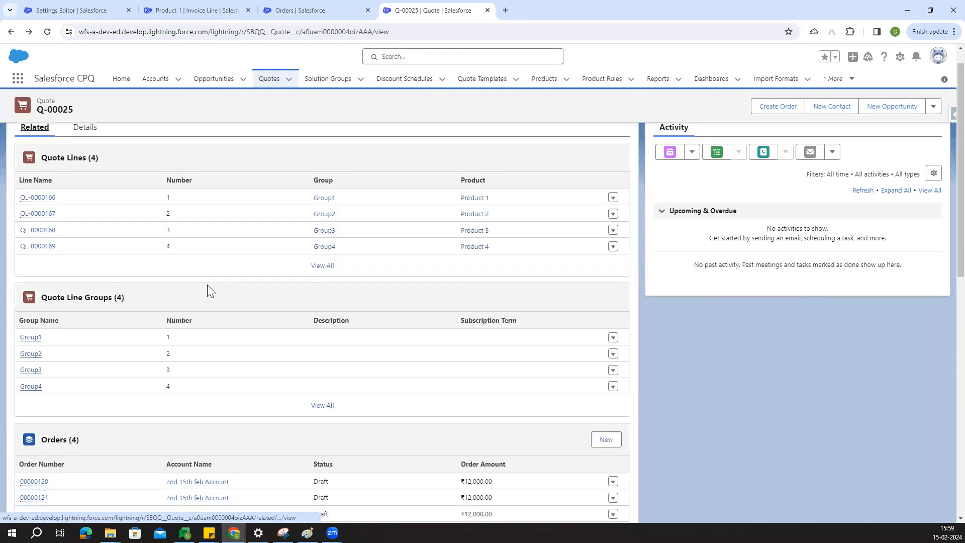
scroll(226, 352, "down", 3)
scroll(267, 325, "up", 4)
scroll(267, 384, "down", 1)
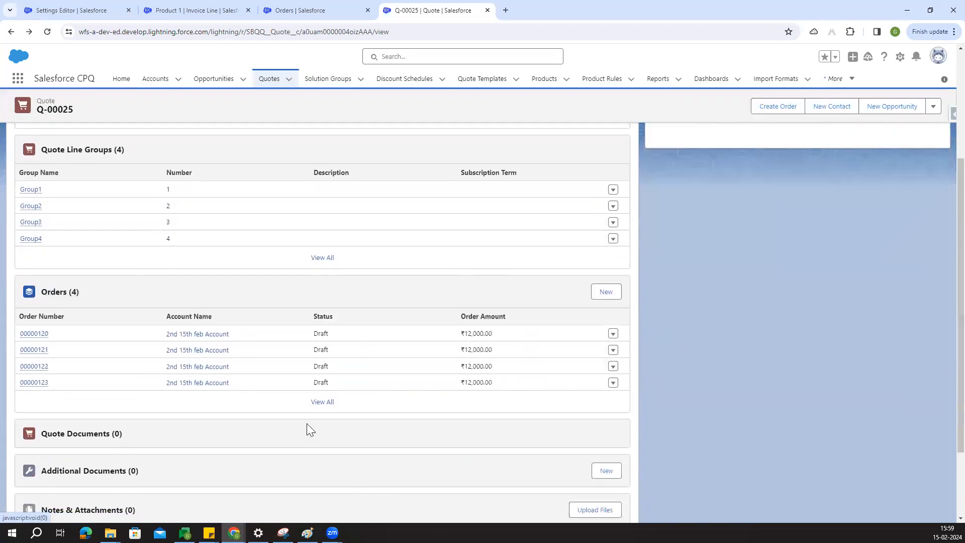
left_click(321, 402)
left_click(67, 171, "ctrl")
left_click(71, 190, "ctrl")
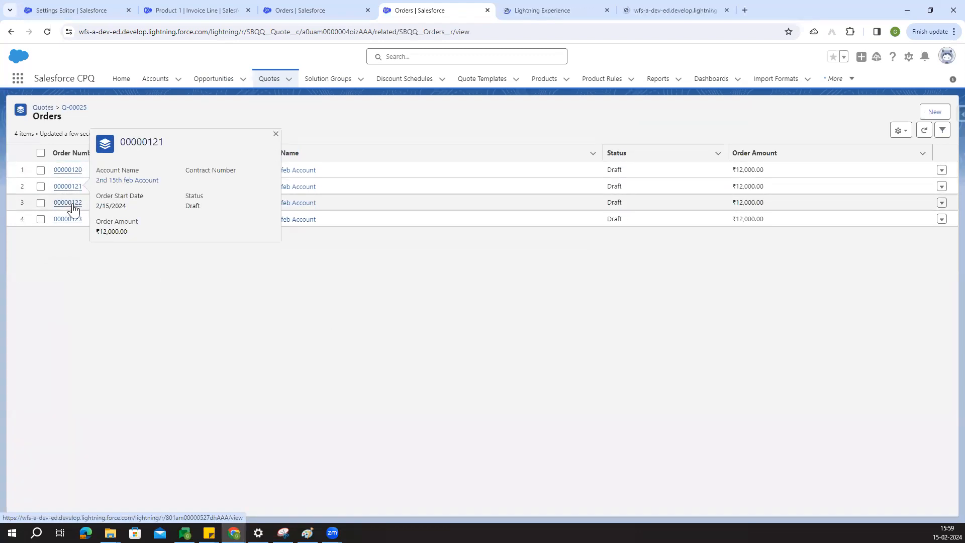
left_click(70, 204, "ctrl")
left_click(68, 220, "ctrl")
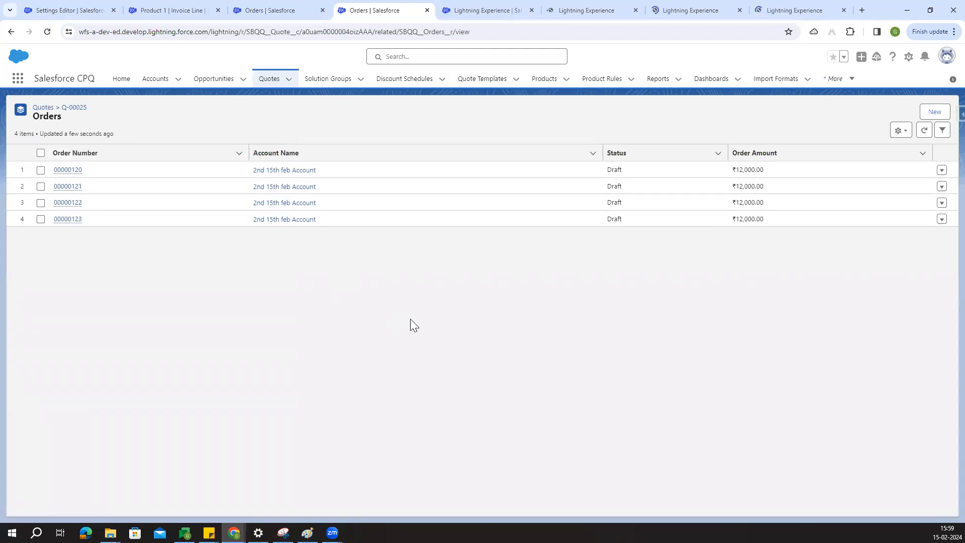
Review the first order's details and change its status to Activated.
left_click(487, 9)
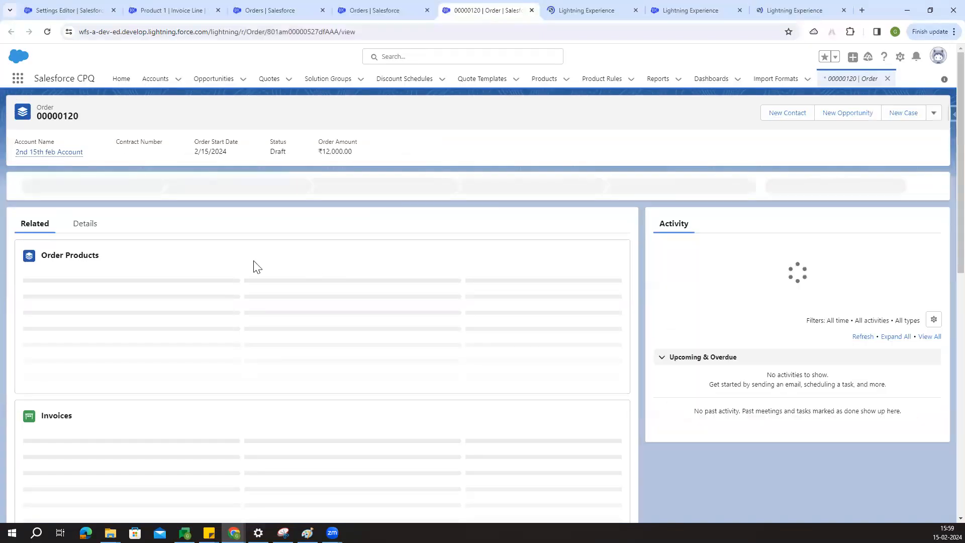
left_click(94, 227)
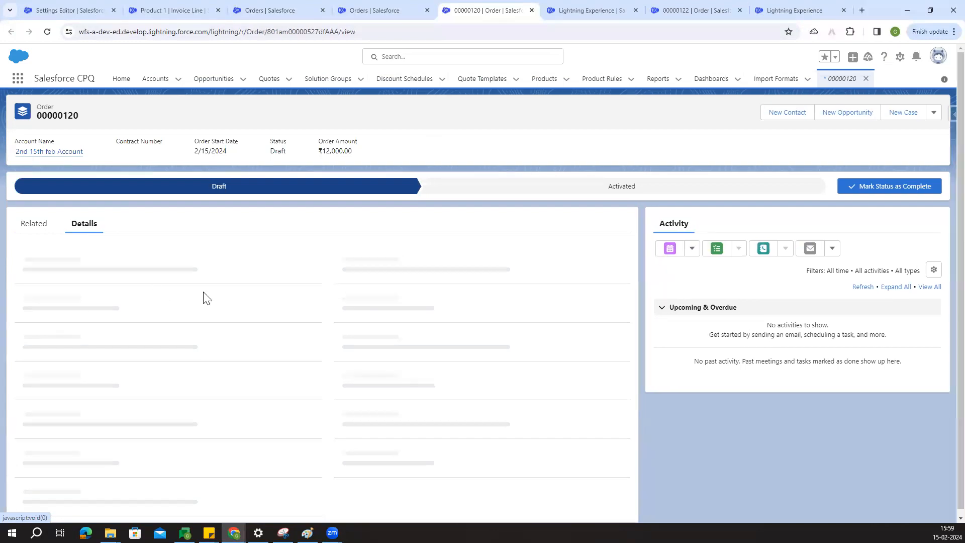
scroll(295, 333, "down", 7)
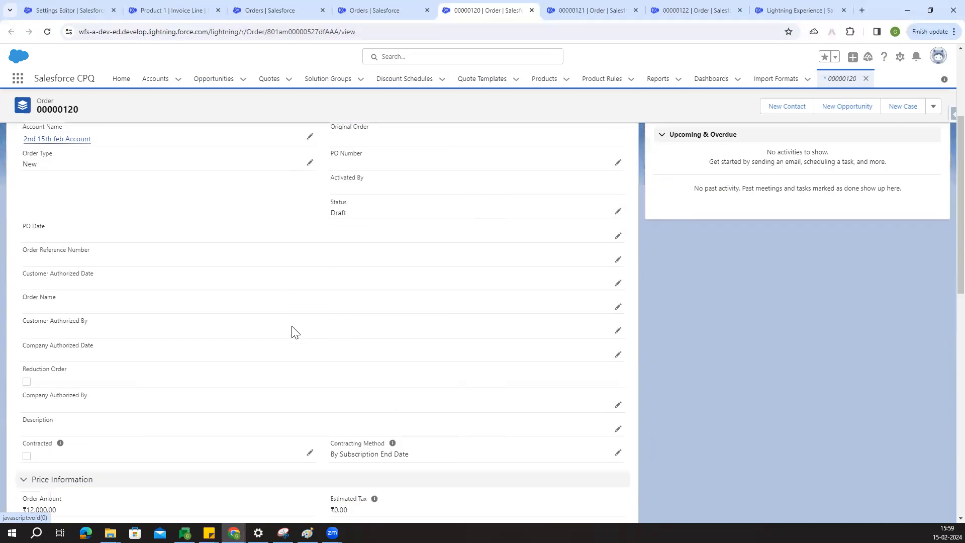
scroll(295, 333, "down", 6)
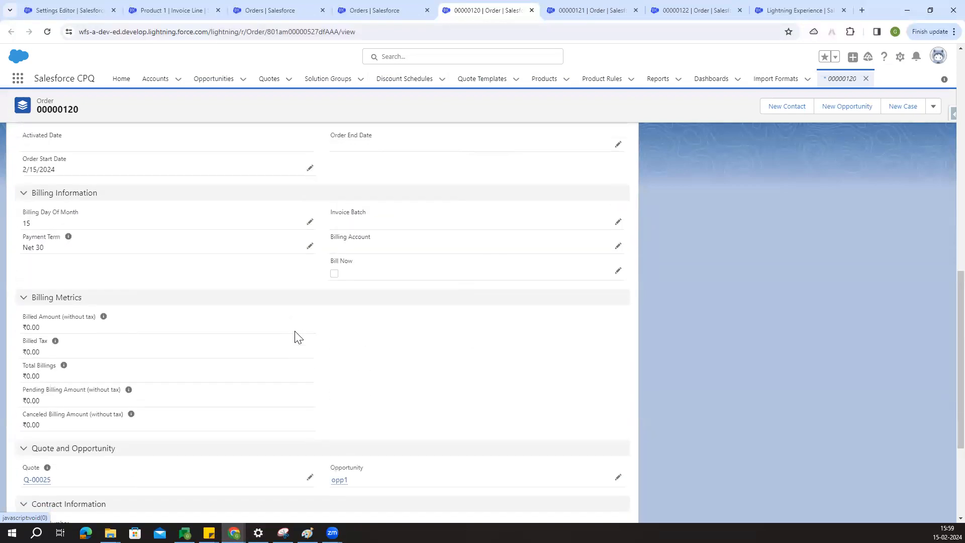
scroll(295, 334, "up", 3)
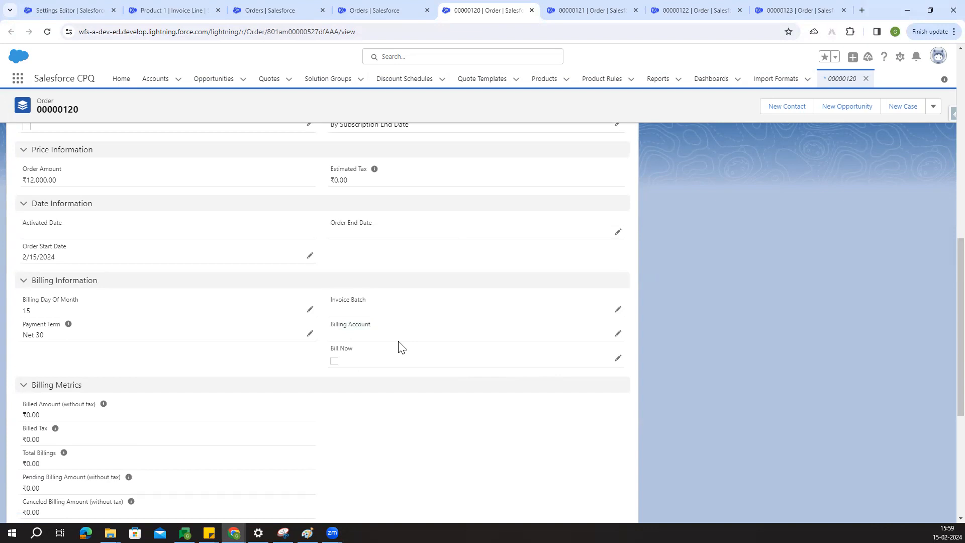
scroll(400, 347, "up", 10)
left_click(576, 186)
left_click(871, 188)
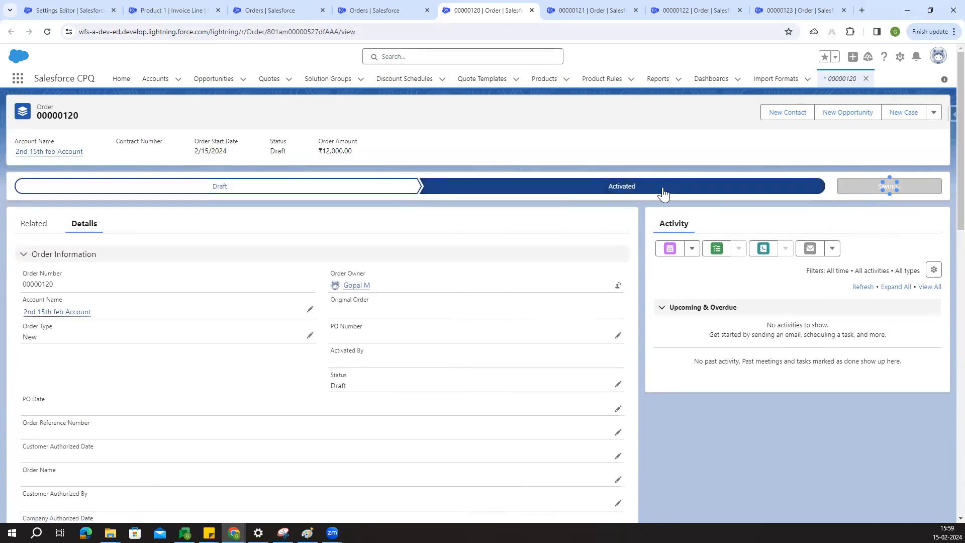
Set the first order's Invoice Batch to Batch 1 and Billing Account to 2nd 15th feb Account, and save the record.
scroll(488, 370, "down", 5)
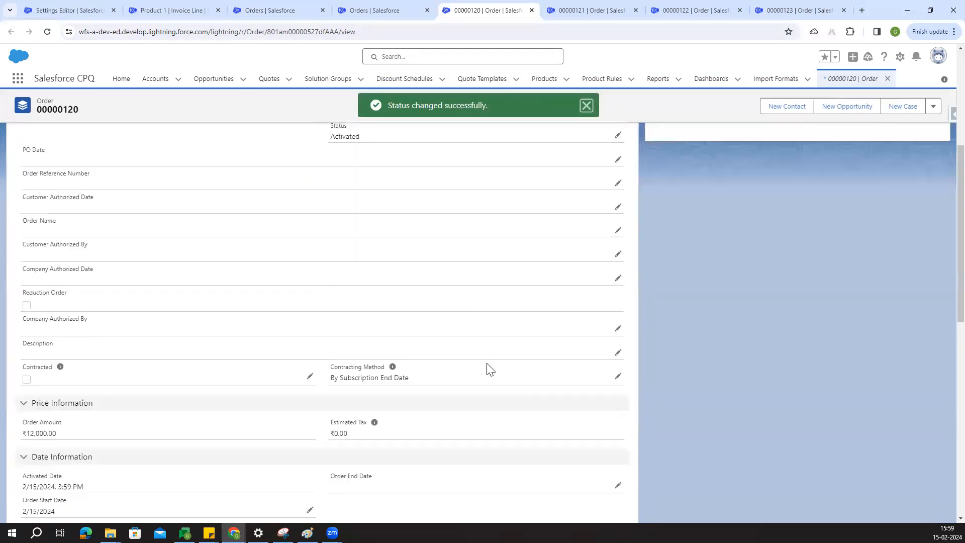
scroll(487, 369, "down", 4)
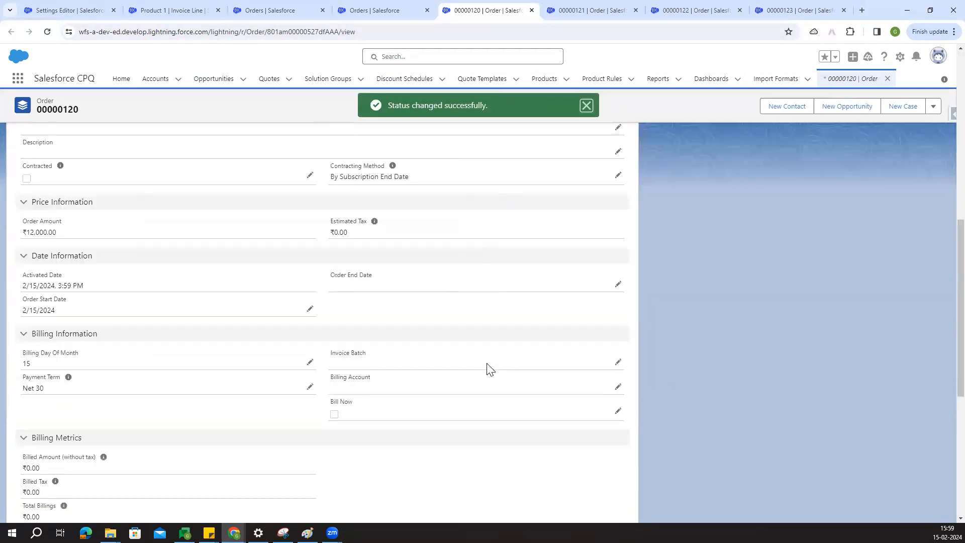
left_click(618, 362)
left_click(362, 324)
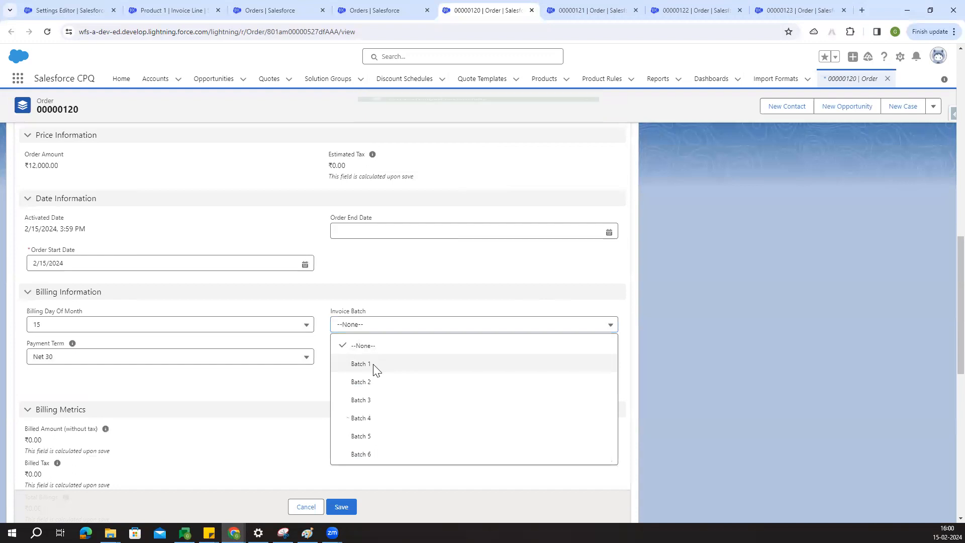
left_click(375, 364)
scroll(374, 327, "down", 2)
left_click(371, 256)
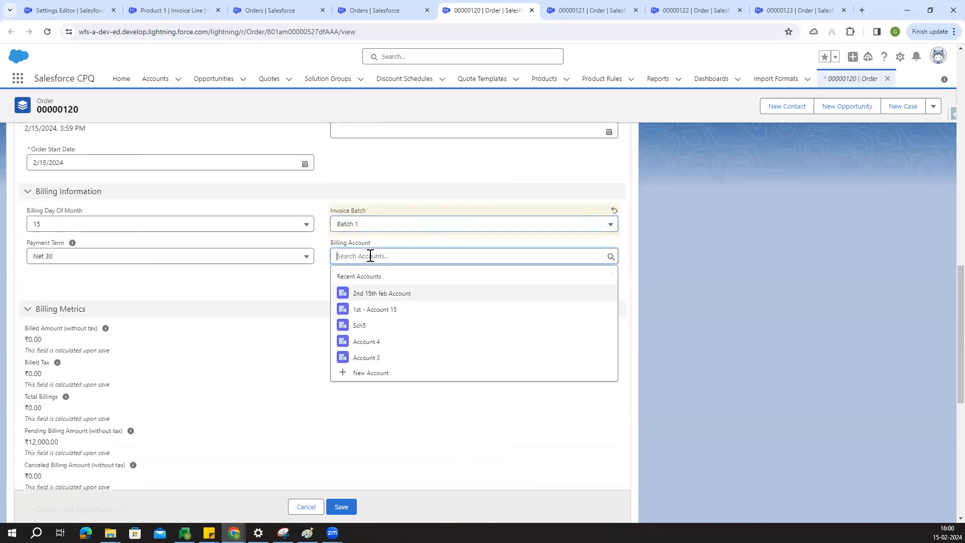
left_click(382, 297)
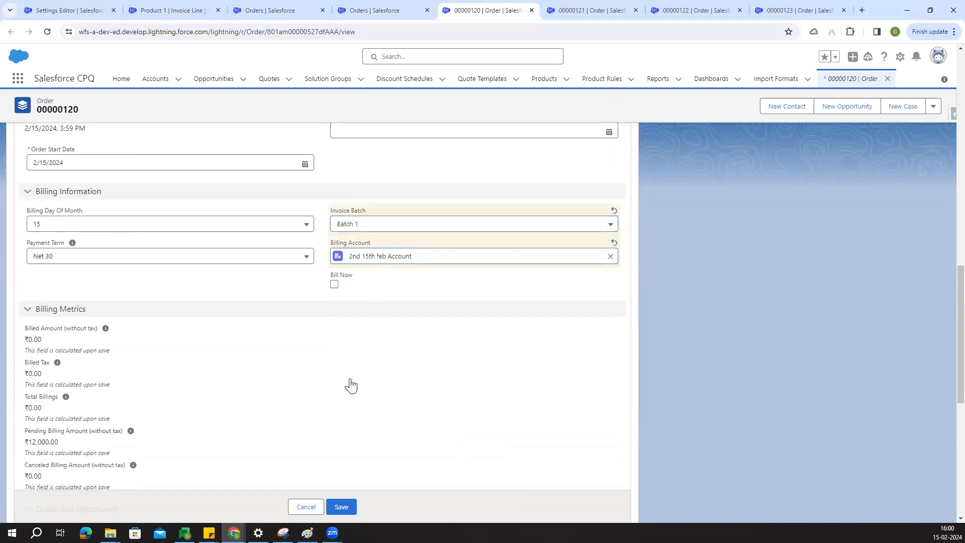
left_click(342, 507)
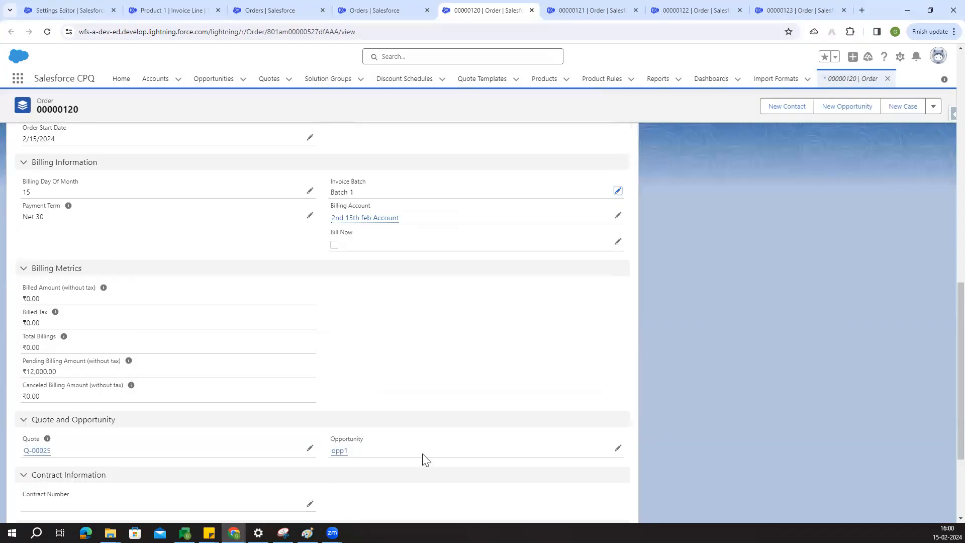
Switch to the second order, which contains Product 2, and change its status to Activated.
scroll(439, 411, "up", 15)
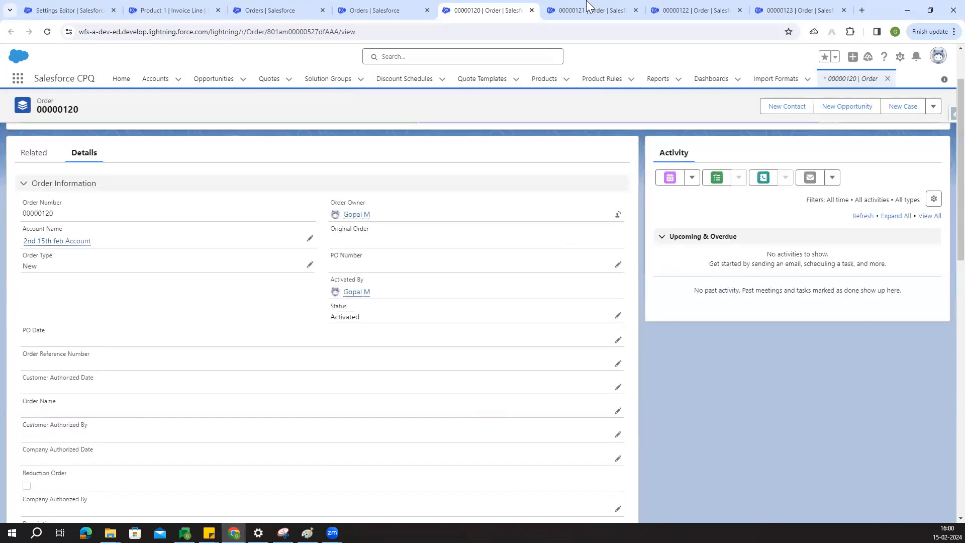
left_click(589, 10)
left_click(581, 189)
left_click(872, 185)
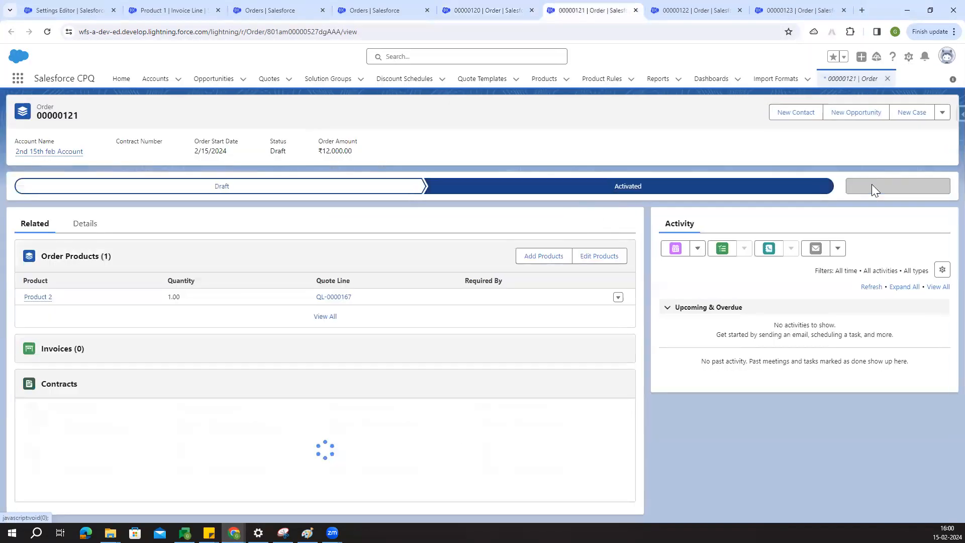
Set the second order's Invoice Batch to Batch 1 and Billing Account to 2nd 15th feb Account, and save the record.
left_click(83, 225)
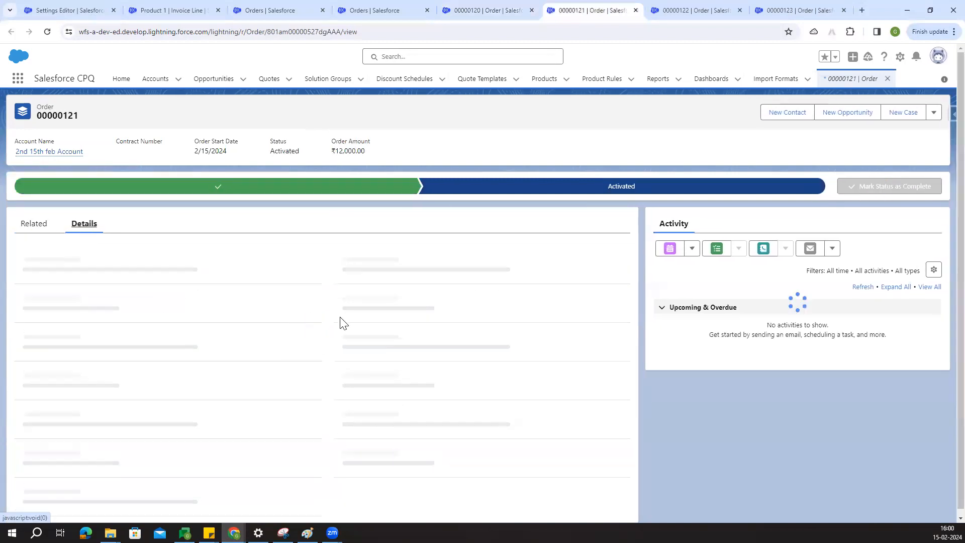
scroll(359, 316, "down", 12)
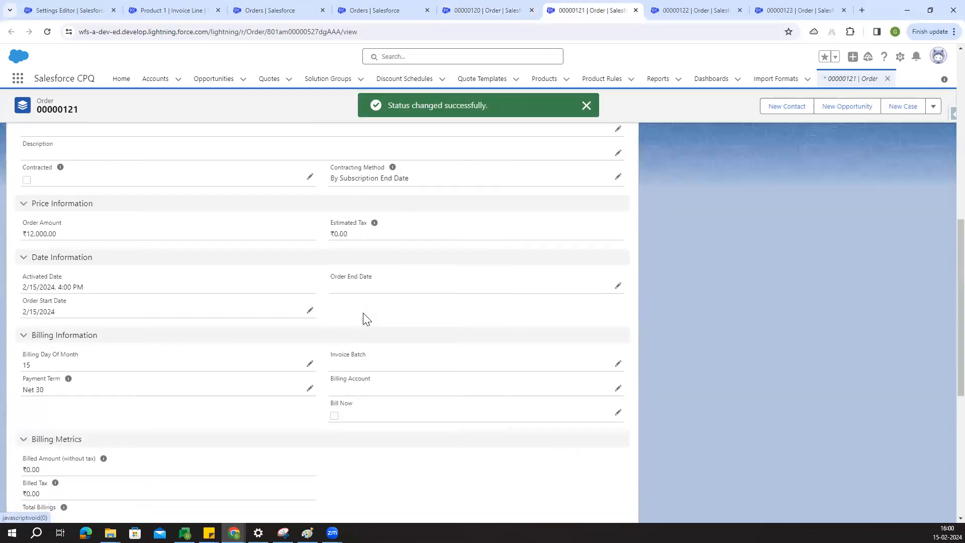
left_click(619, 312)
left_click(502, 322)
left_click(377, 361)
left_click(377, 355)
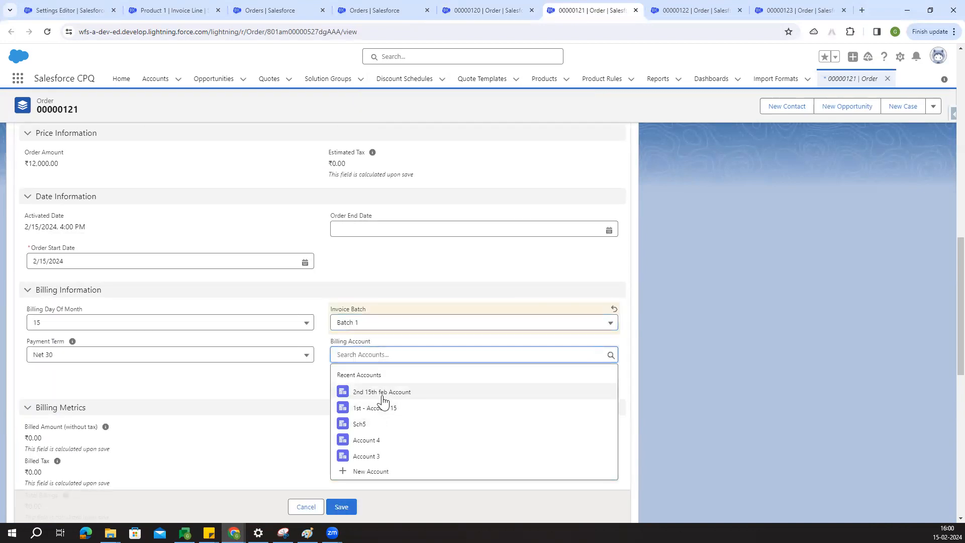
left_click(383, 392)
left_click(349, 506)
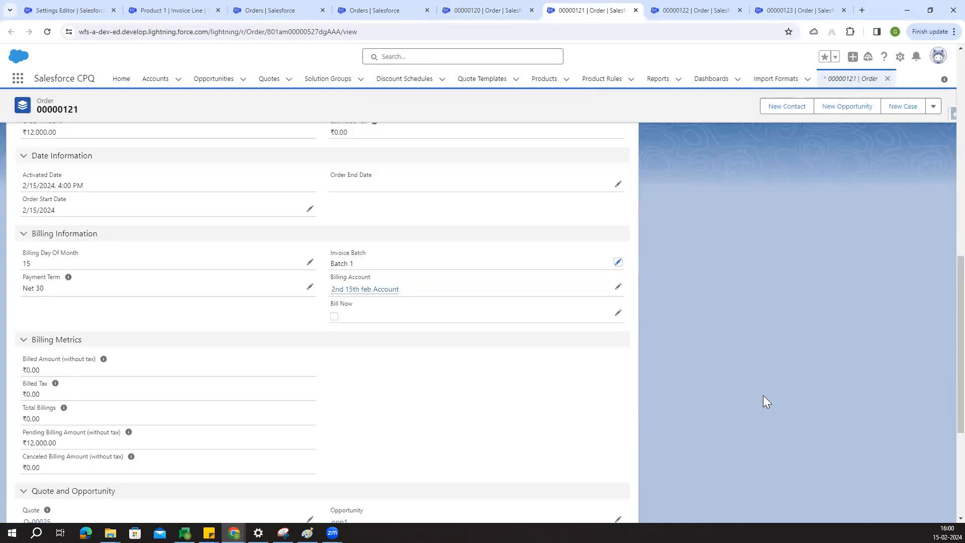
Switch to the third order, which contains Product 3, and change its status to Activated.
left_click(658, 11)
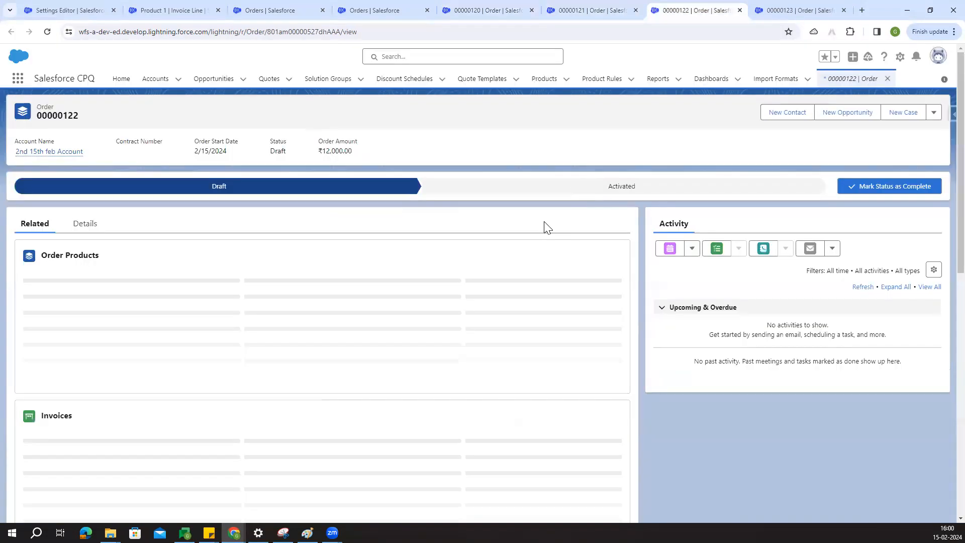
left_click(883, 186)
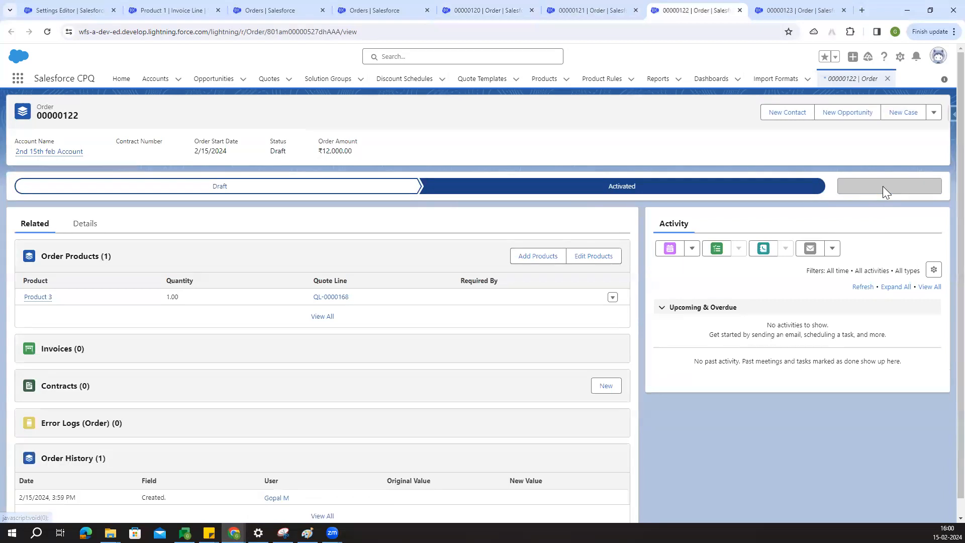
In the Product 3 order's details, set Invoice Batch to Batch 1 and Billing Account to 1st - Account 15, and save.
left_click(90, 232)
scroll(360, 371, "down", 10)
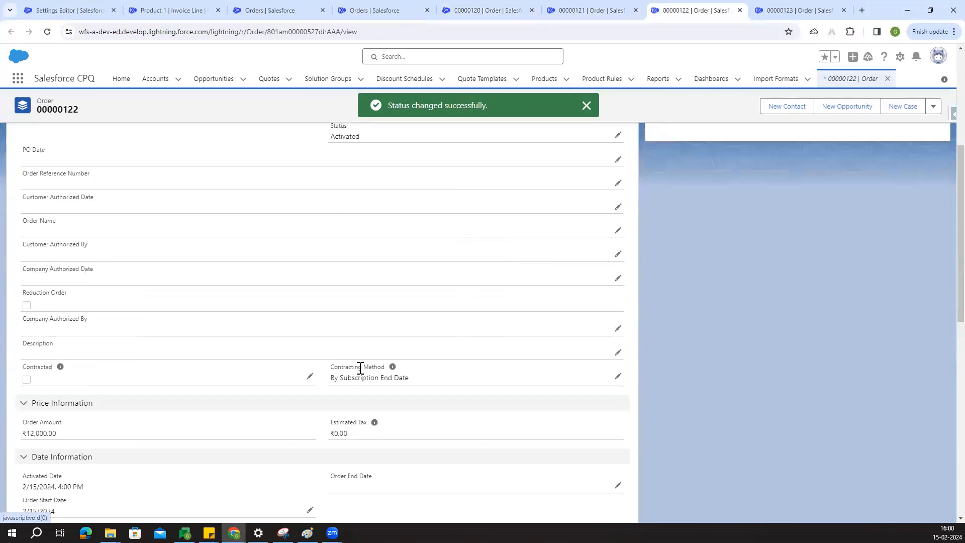
scroll(422, 387, "down", 1)
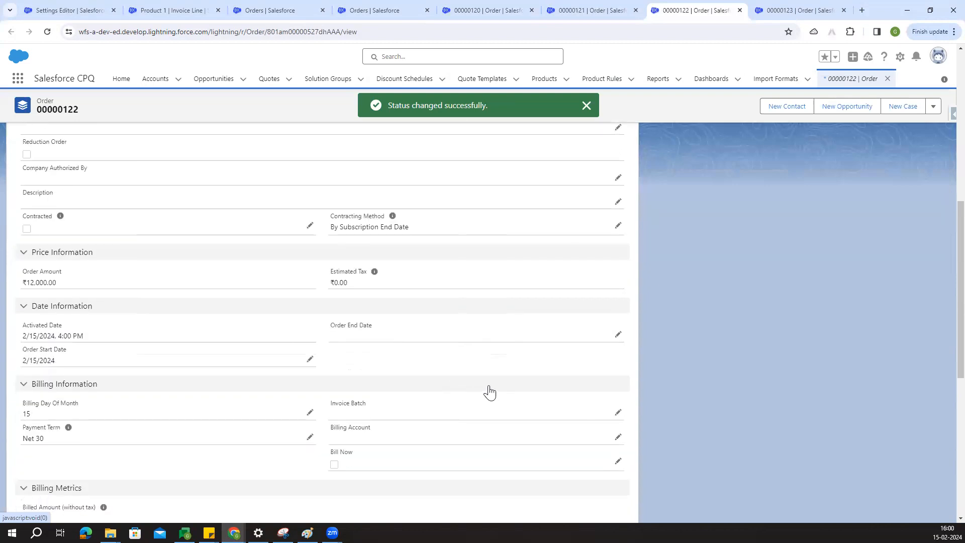
scroll(490, 391, "down", 2)
left_click(619, 388)
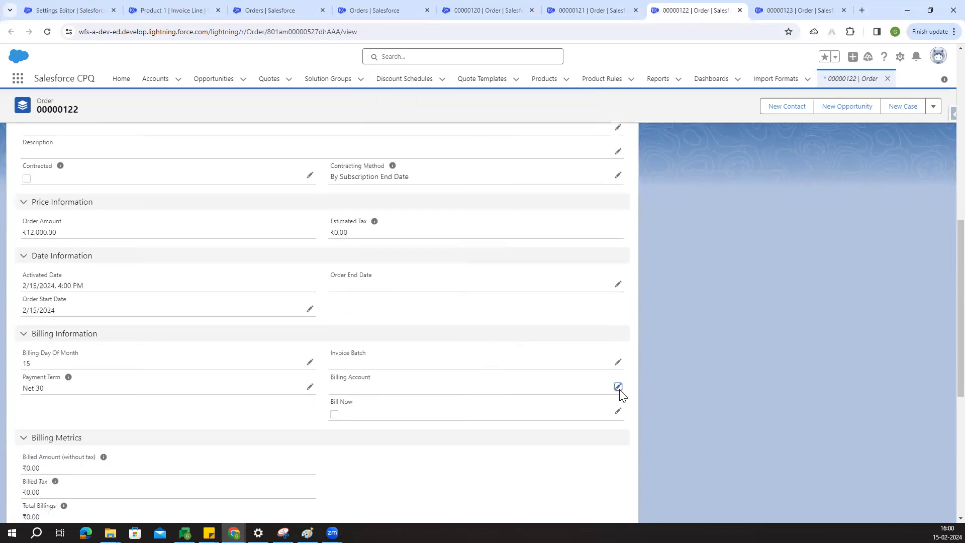
left_click(464, 361)
left_click(396, 399)
left_click(387, 391)
left_click(374, 443)
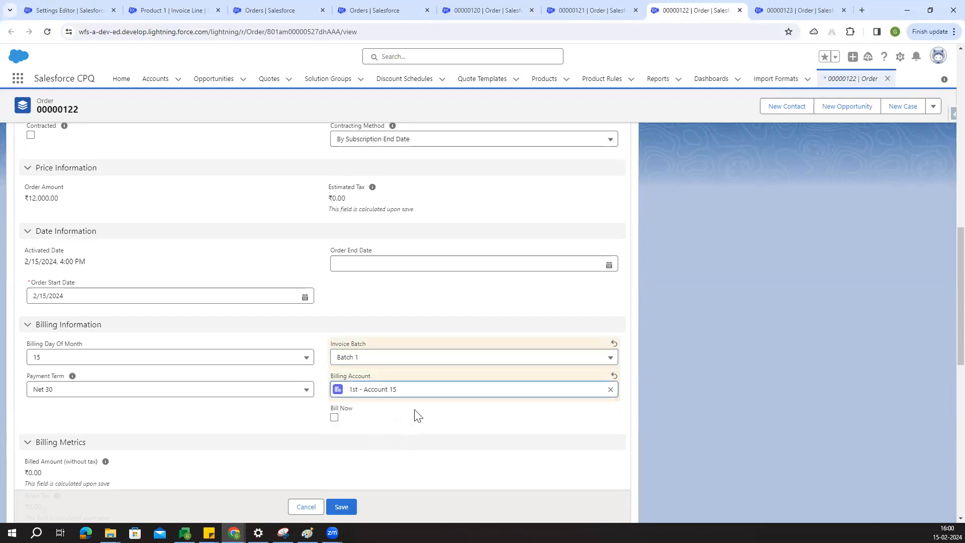
left_click(341, 507)
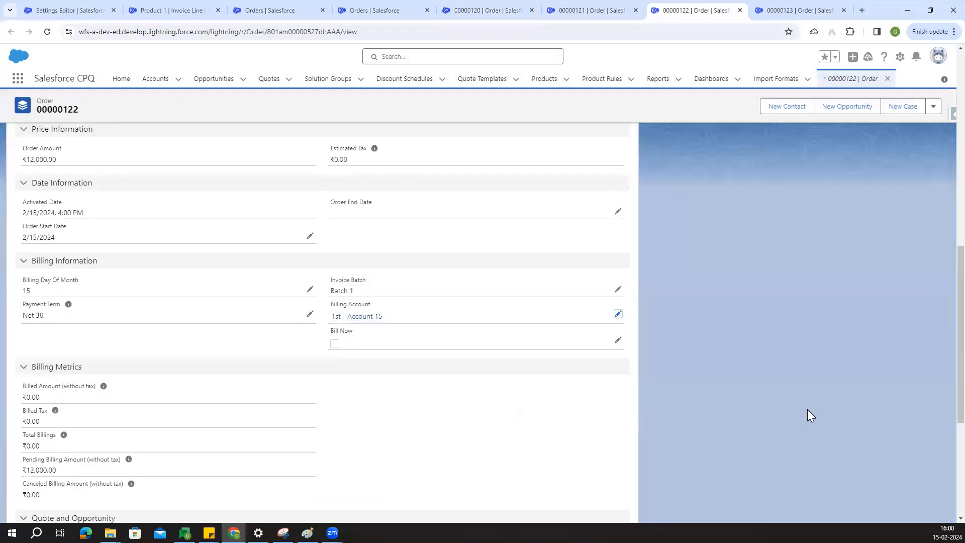
Switch to the order containing Product 4 and change its status to Activated.
left_click(786, 9)
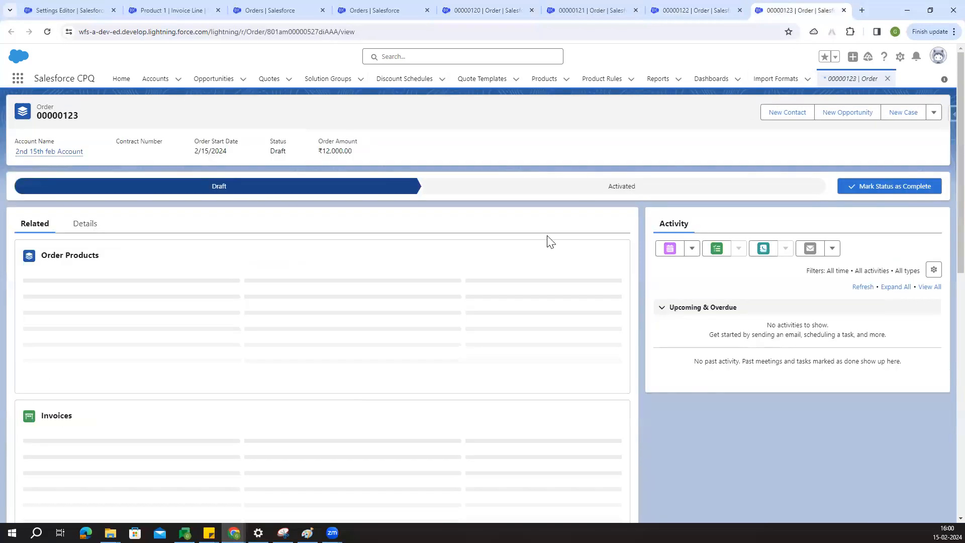
left_click(596, 188)
left_click(894, 186)
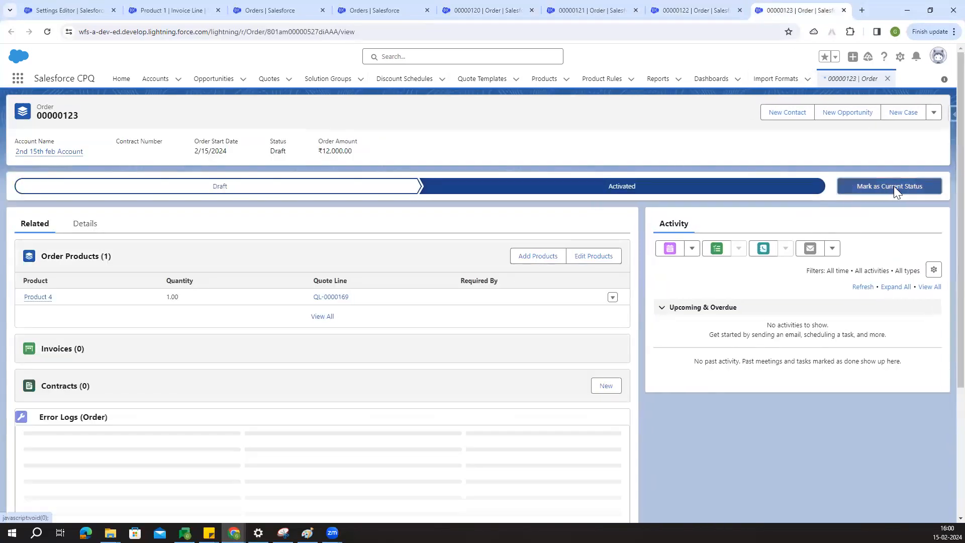
In the Product 4 order's details, set Invoice Batch to Batch 1 and Billing Account to 1st - Account 15, and save.
left_click(84, 233)
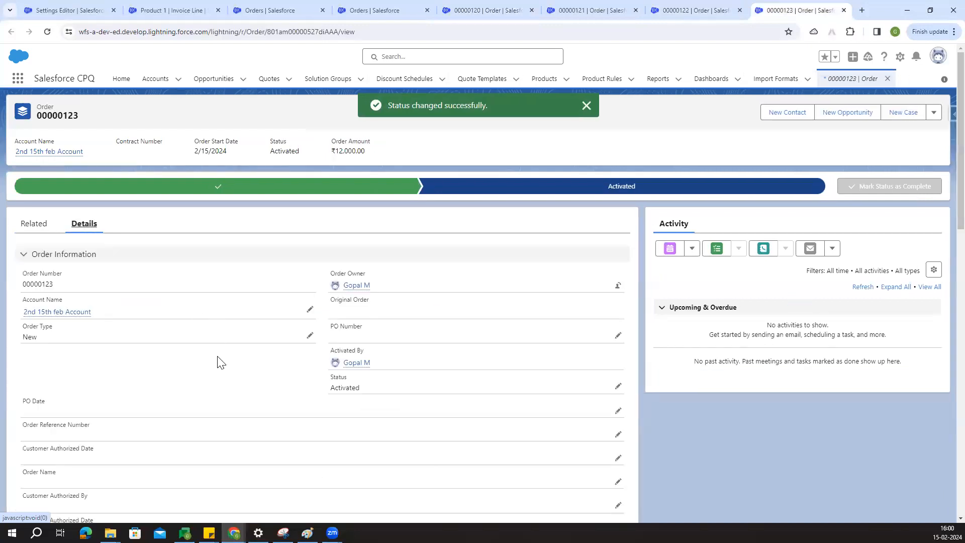
scroll(258, 355, "down", 10)
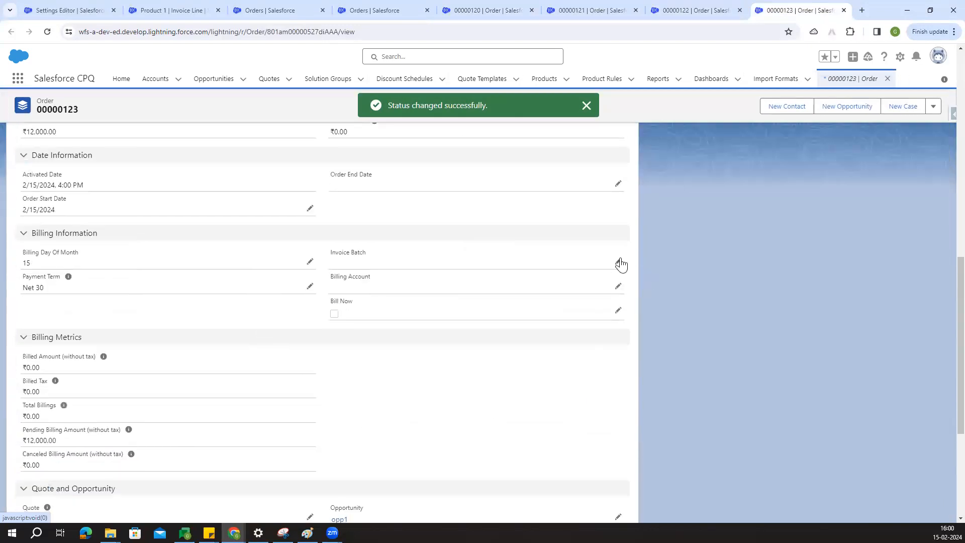
left_click(619, 262)
left_click(373, 272)
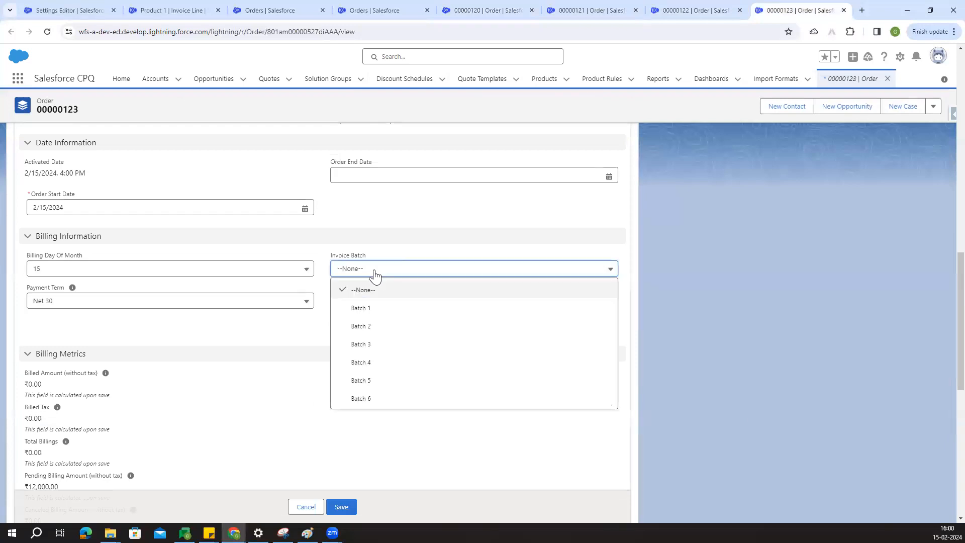
left_click(376, 311)
left_click(385, 300)
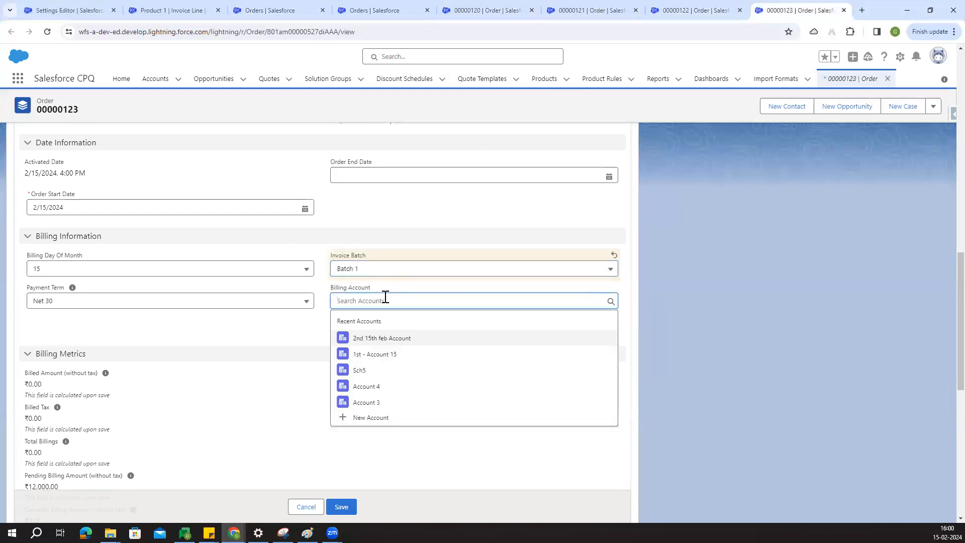
left_click(390, 357)
left_click(344, 512)
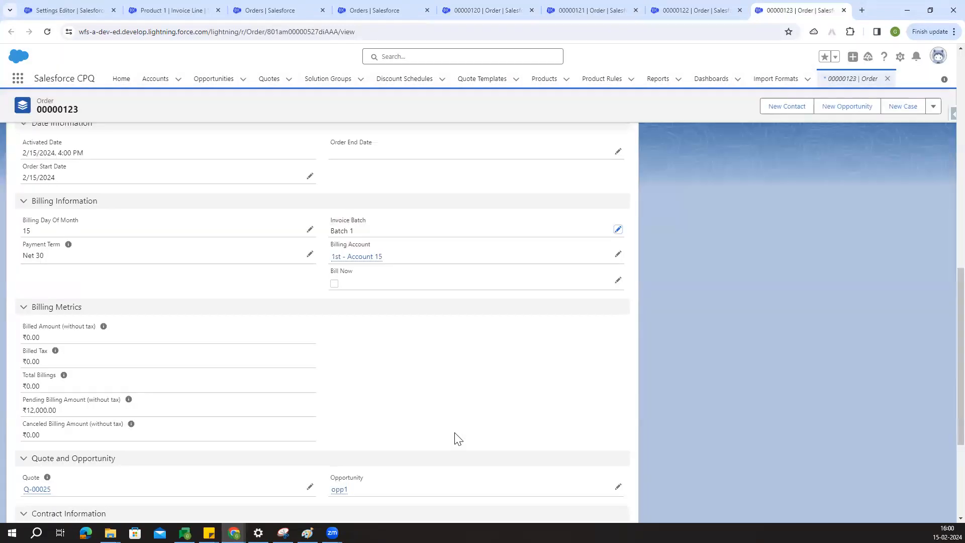
Close the four individual order pages and the second Orders list, leaving the first quote's Orders list open.
scroll(457, 439, "up", 10)
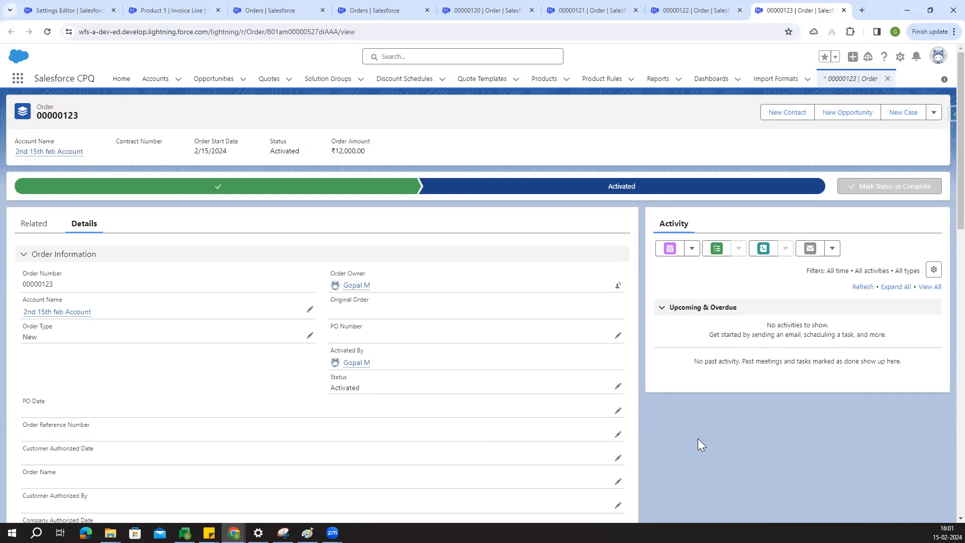
middle_click(386, 6)
middle_click(385, 6)
middle_click(385, 6)
middle_click(385, 6)
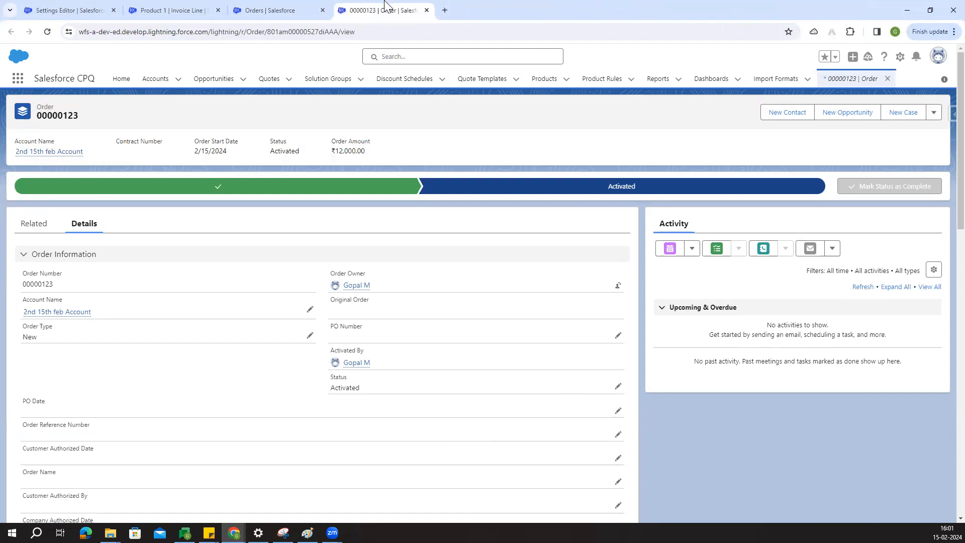
middle_click(386, 6)
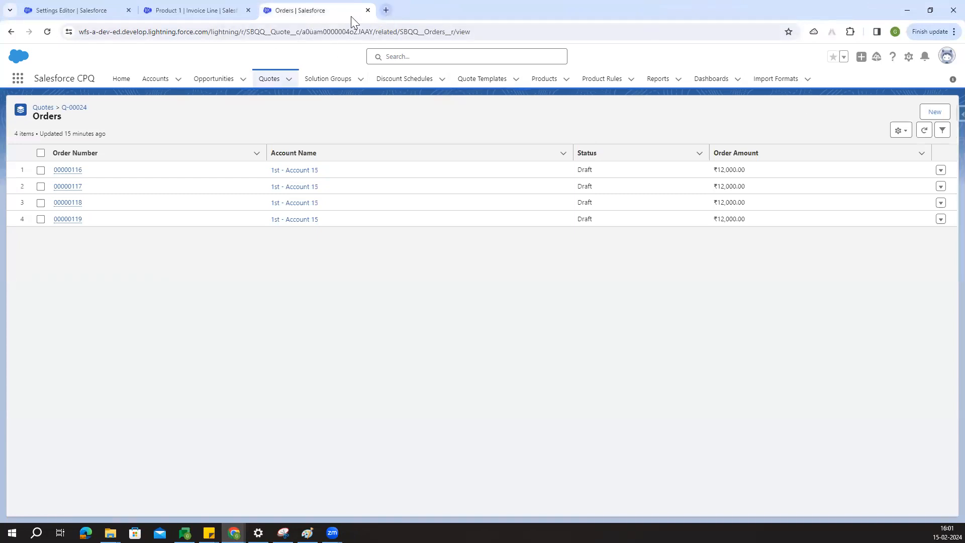
Search the available items for "invoice" and open the Invoice Schedulers list in a separate browser tab.
left_click(23, 81)
type("invoice")
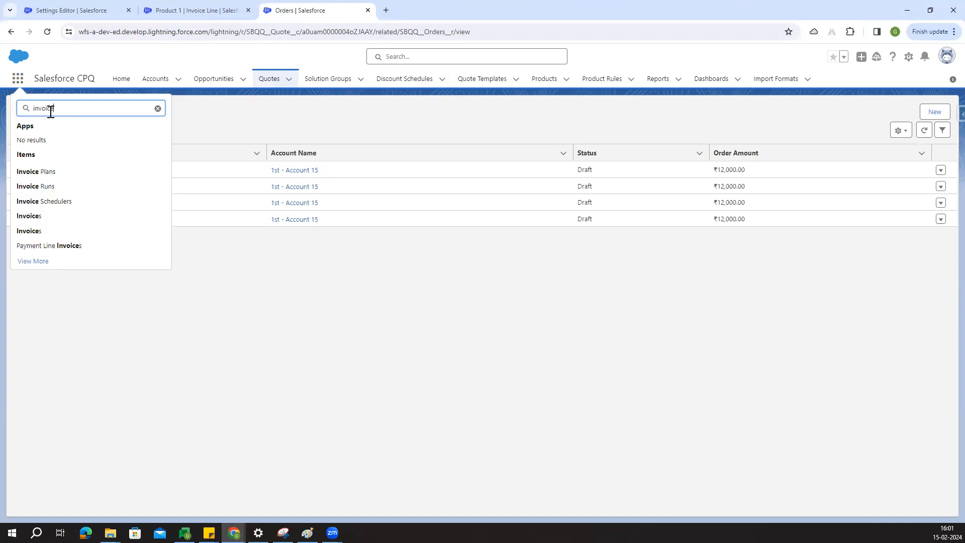
middle_click(54, 201)
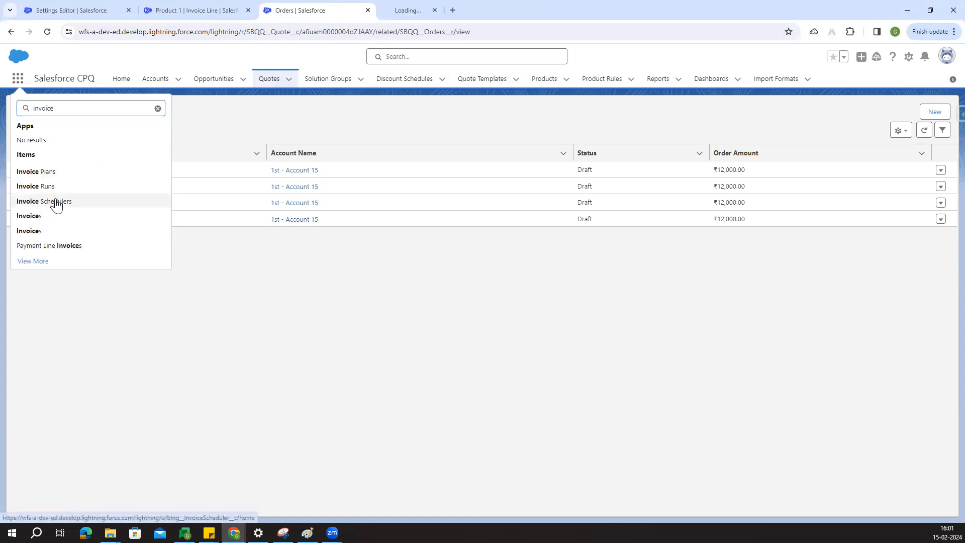
left_click(584, 345)
left_click(447, 9)
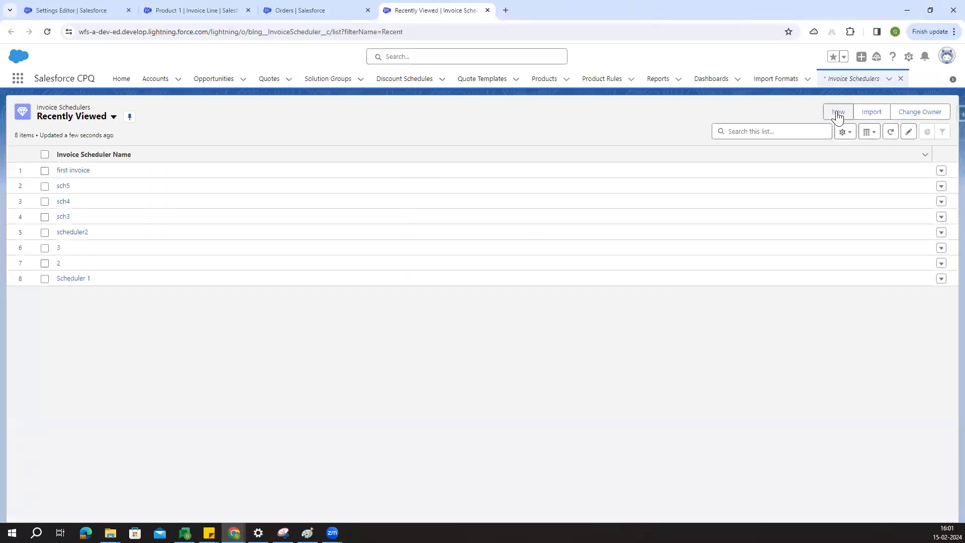
Start a new invoice scheduler named "2nd invoice" with type Once and Batch 1 as the chosen invoice batch.
left_click(838, 114)
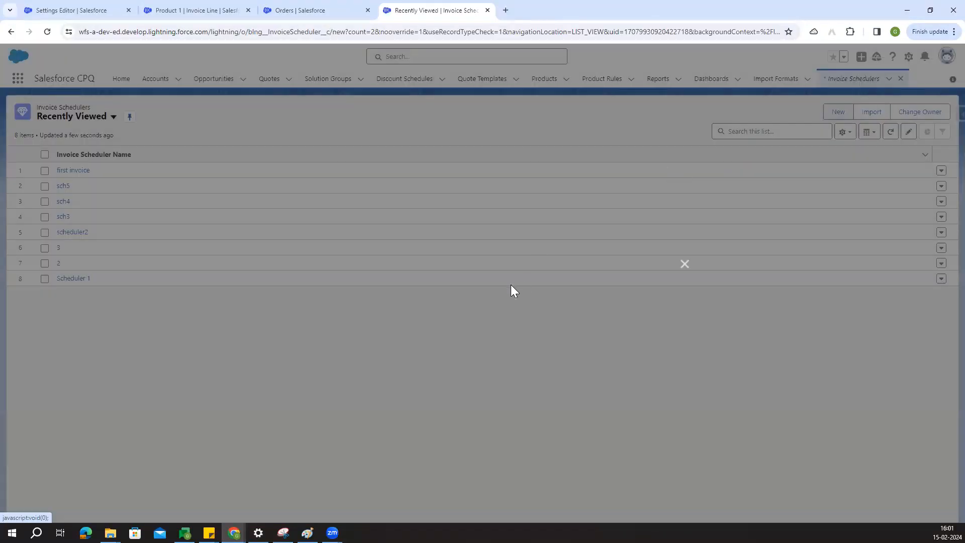
left_click(318, 160)
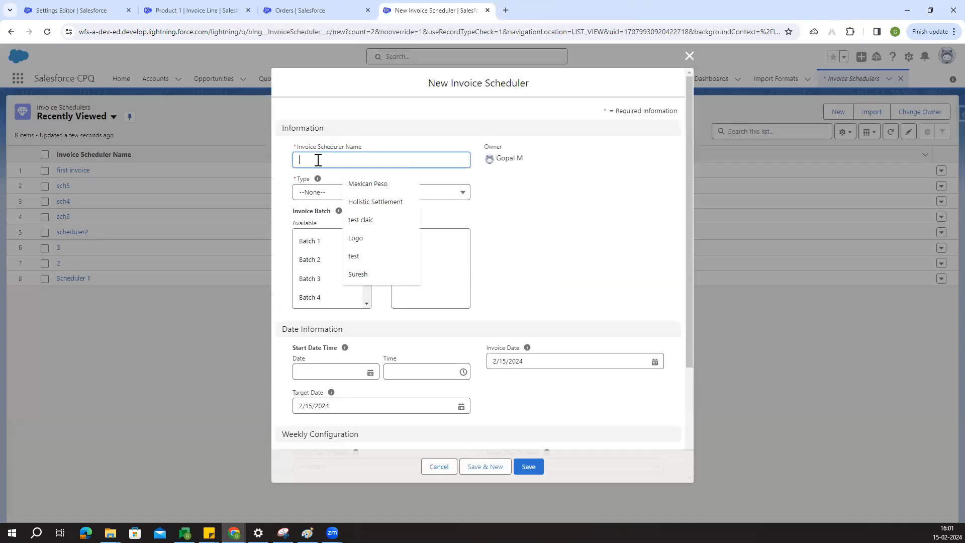
type("2nd invoice")
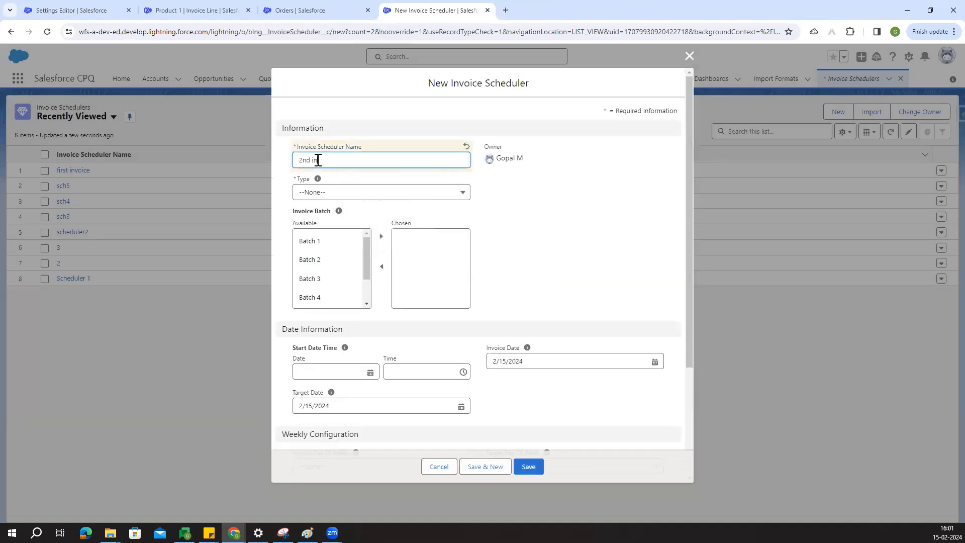
left_click(352, 192)
left_click(332, 284)
left_click(347, 241)
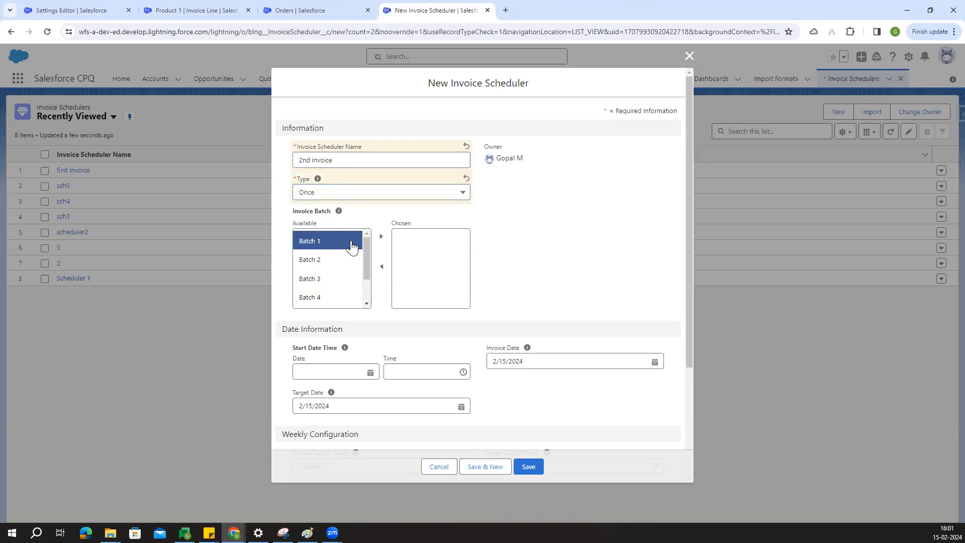
left_click(381, 236)
Set the scheduler's start date to 2/15/2024.
scroll(410, 264, "down", 2)
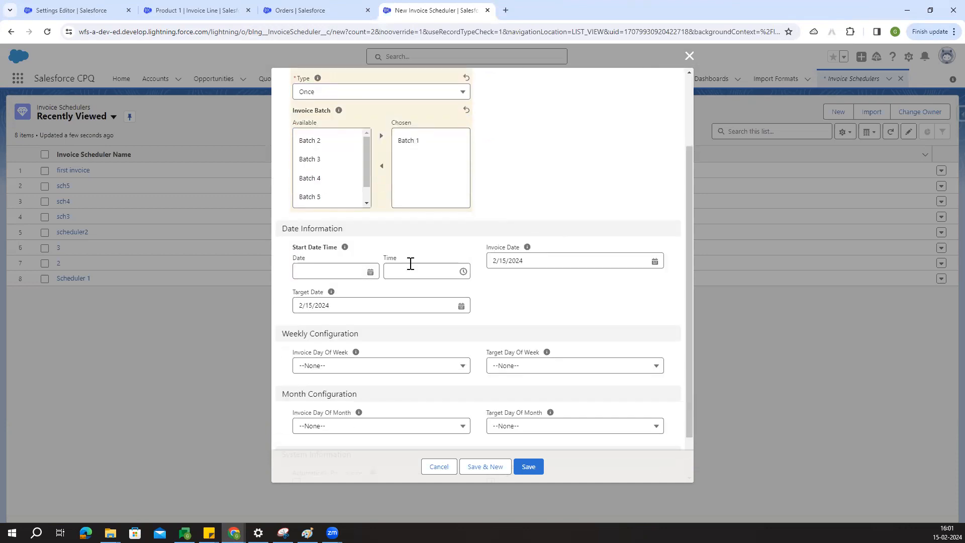
left_click(369, 272)
left_click(383, 391)
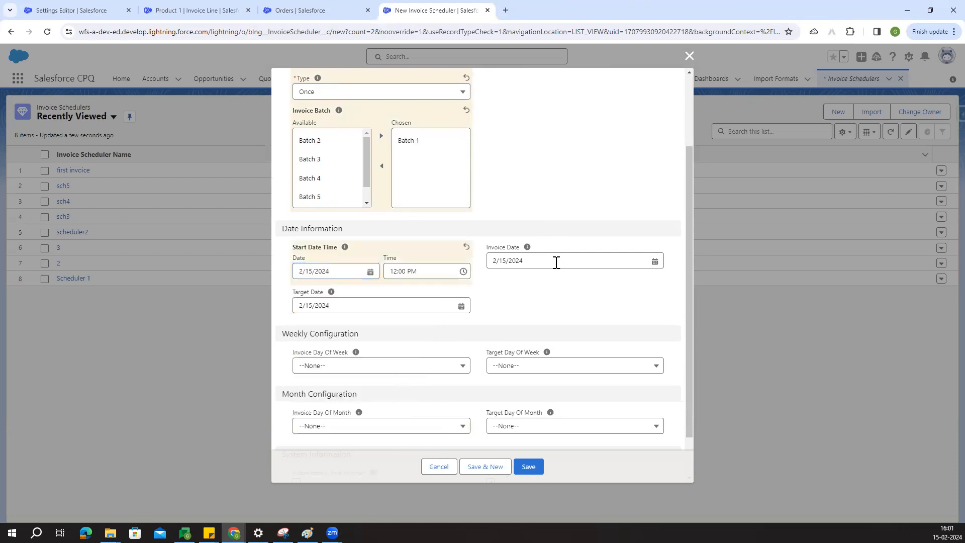
Set the scheduler's Invoice Date to 3/15/2024.
left_click_drag(541, 266, 440, 271)
left_click(656, 261)
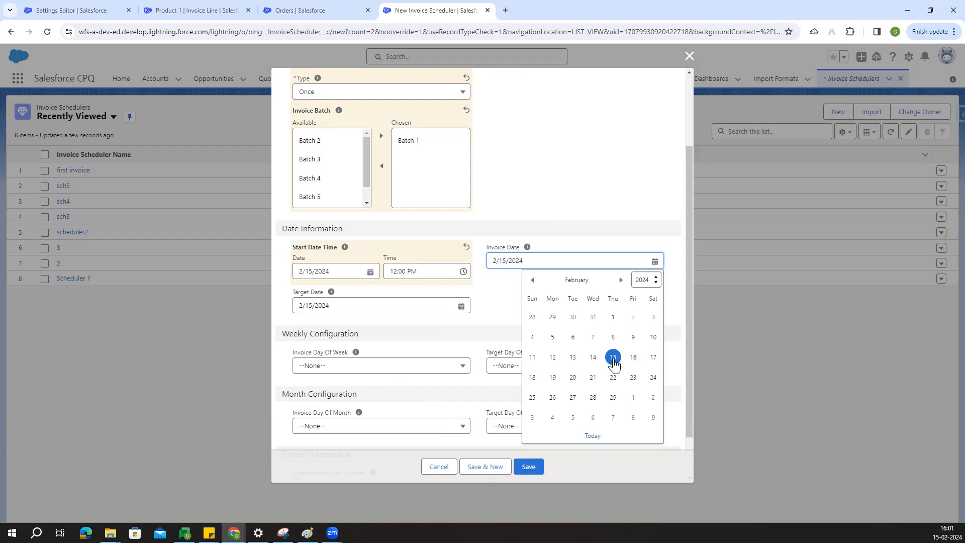
left_click(621, 280)
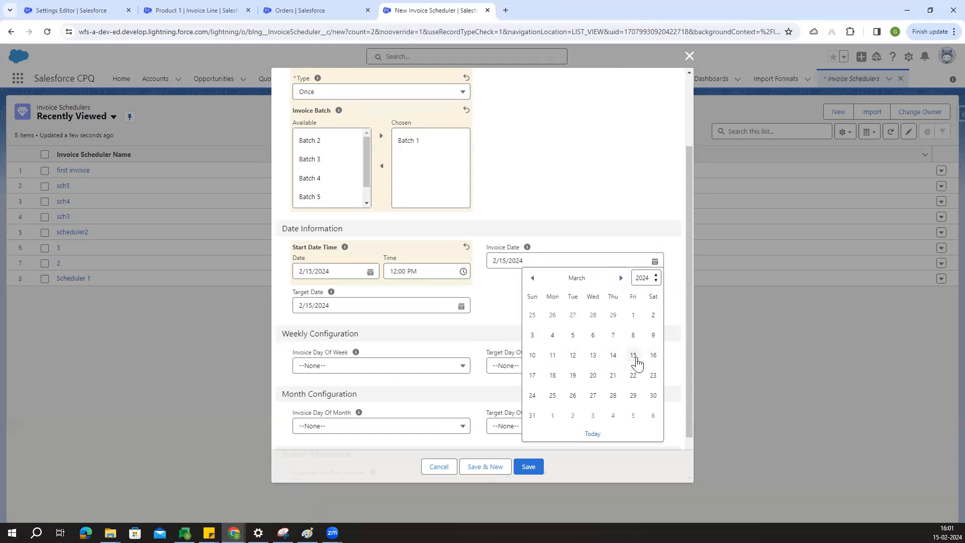
left_click(634, 356)
Set the scheduler's Invoice Date to 4/15/2024.
left_click(578, 259)
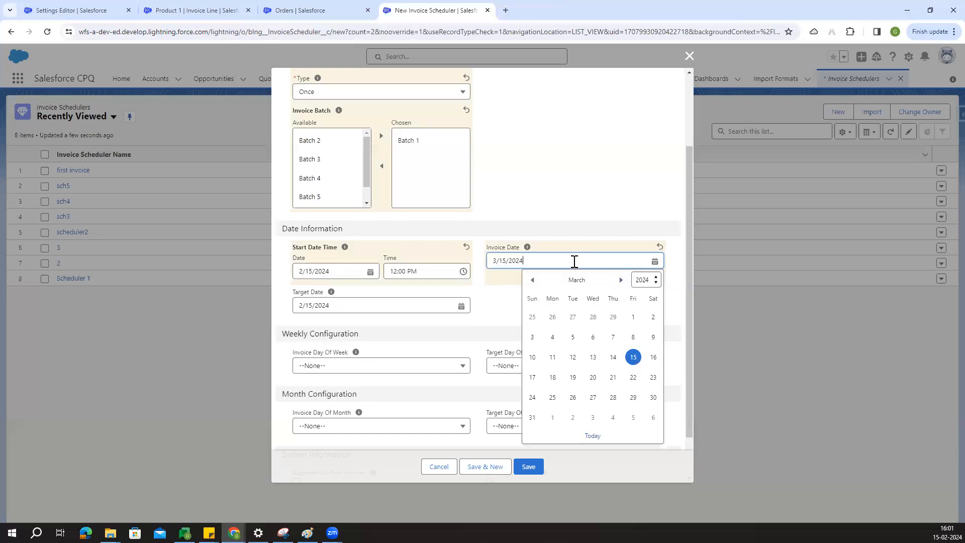
left_click(621, 278)
left_click(553, 357)
Copy the Invoice Date into the Target Date so that it is 4/15/2024.
left_click_drag(534, 262, 385, 324)
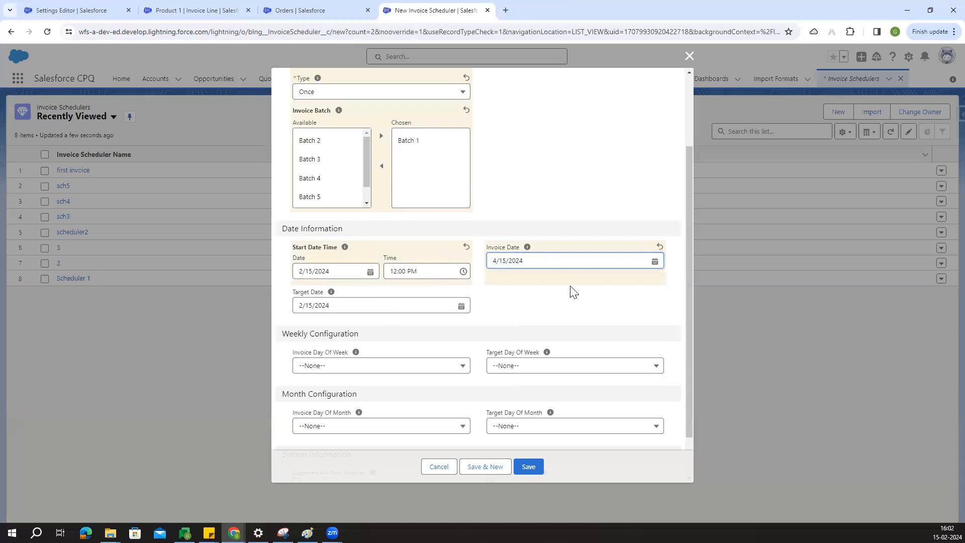
left_click_drag(525, 261, 476, 258)
key("ctrl+c")
left_click_drag(414, 301, 296, 302)
key("ctrl+v")
left_click(566, 318)
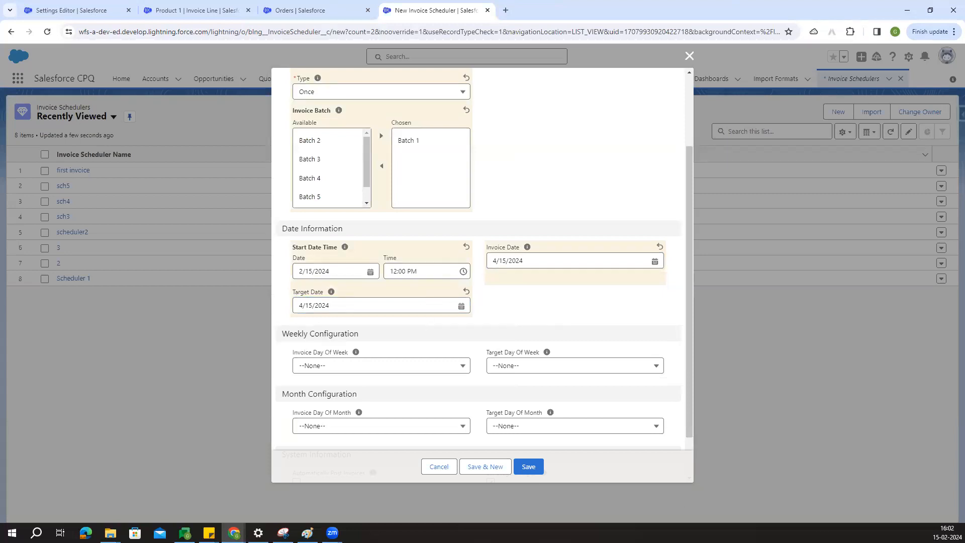
Check the system clock and set the scheduler's start time to 04:03 PM.
left_click(948, 533)
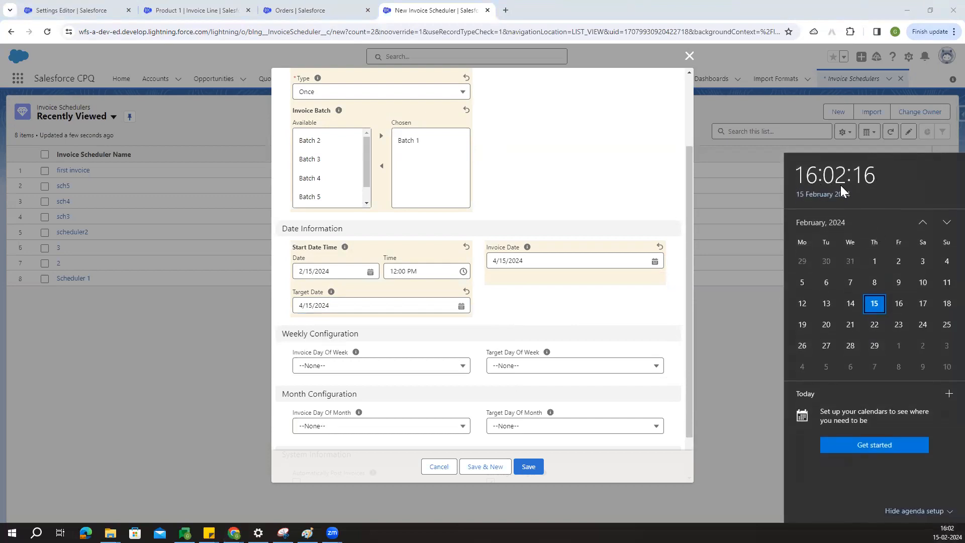
left_click(397, 271)
key("BackSpace")
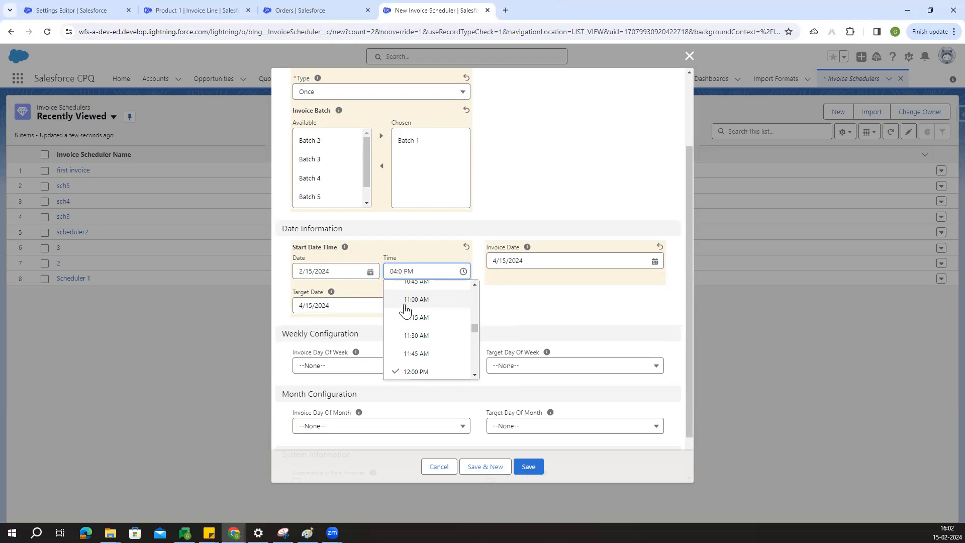
type("3")
left_click(526, 303)
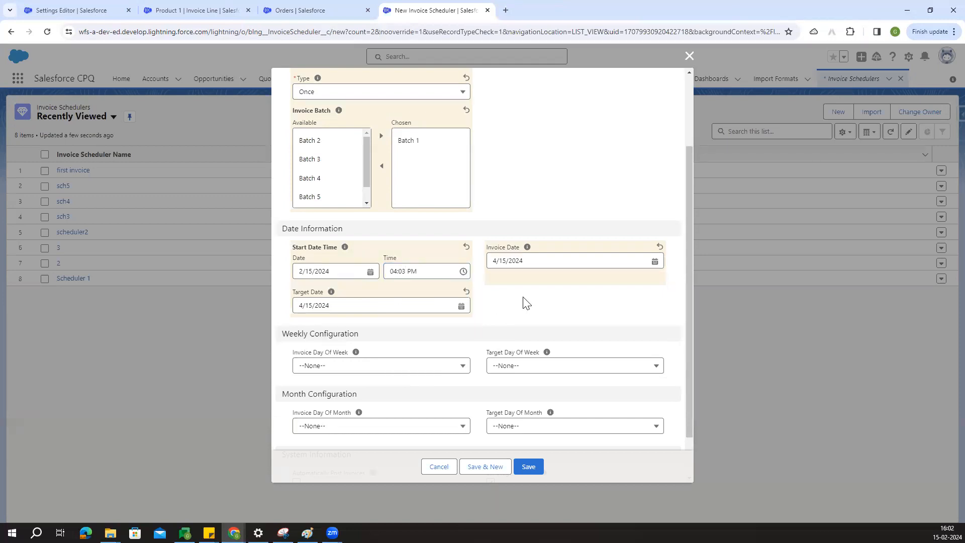
left_click(947, 533)
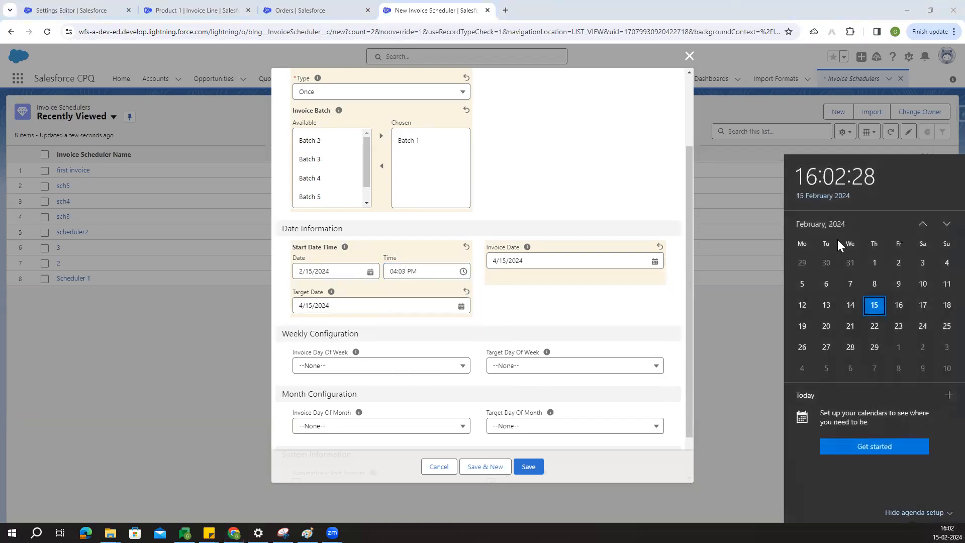
left_click(555, 311)
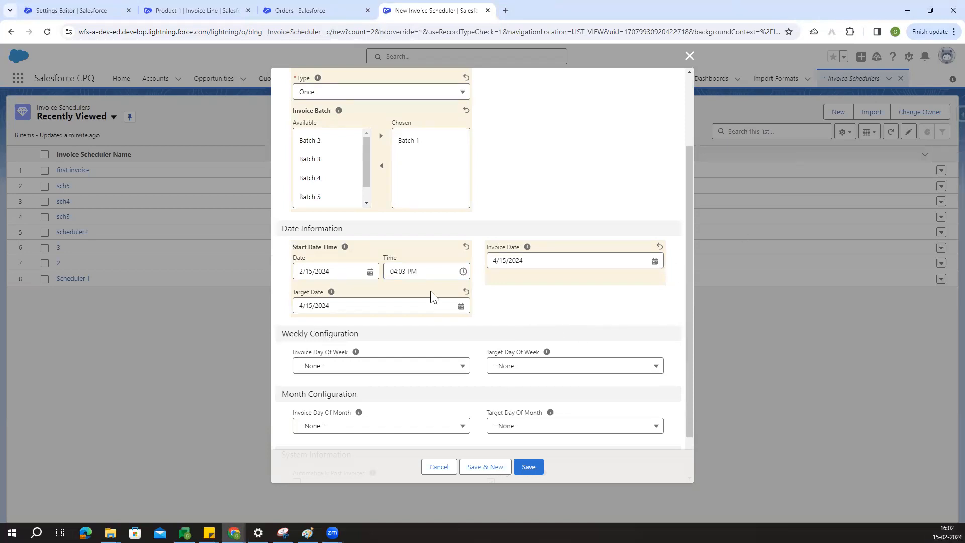
scroll(504, 304, "down", 1)
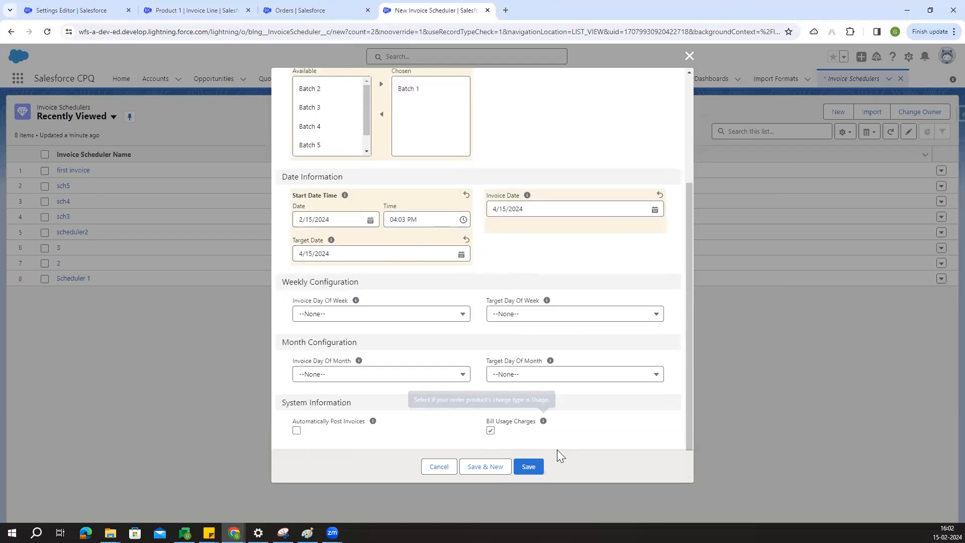
Save the new invoice scheduler and compare its start time with the system clock.
left_click(531, 467)
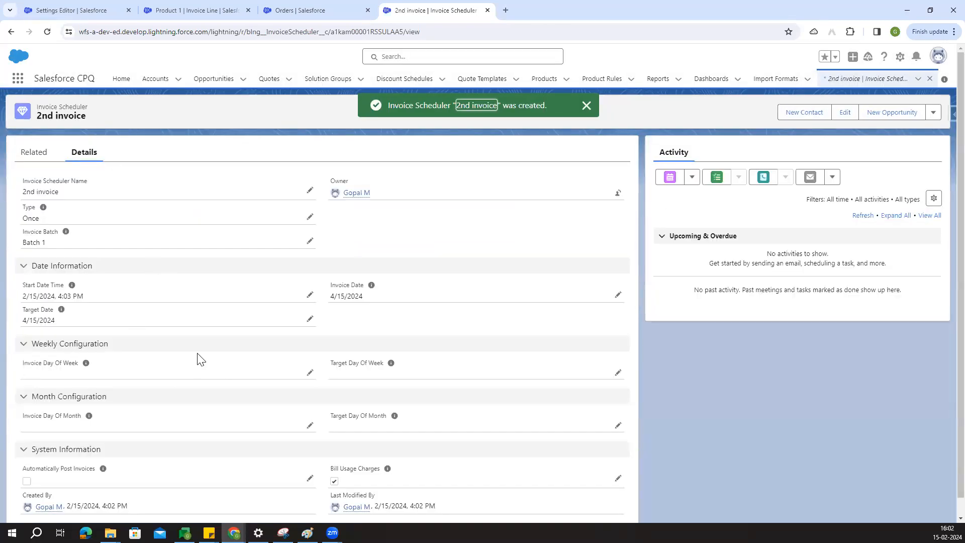
left_click_drag(58, 297, 90, 295)
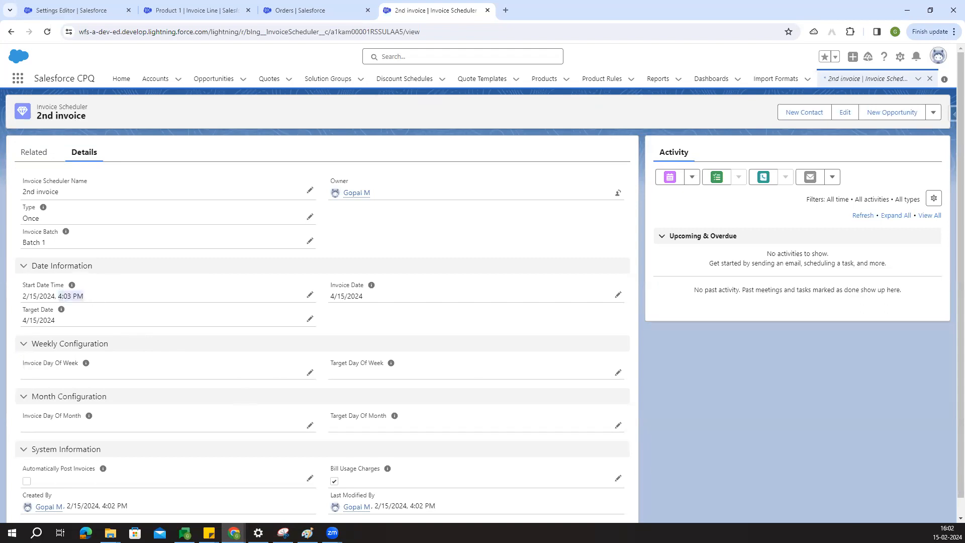
left_click(948, 532)
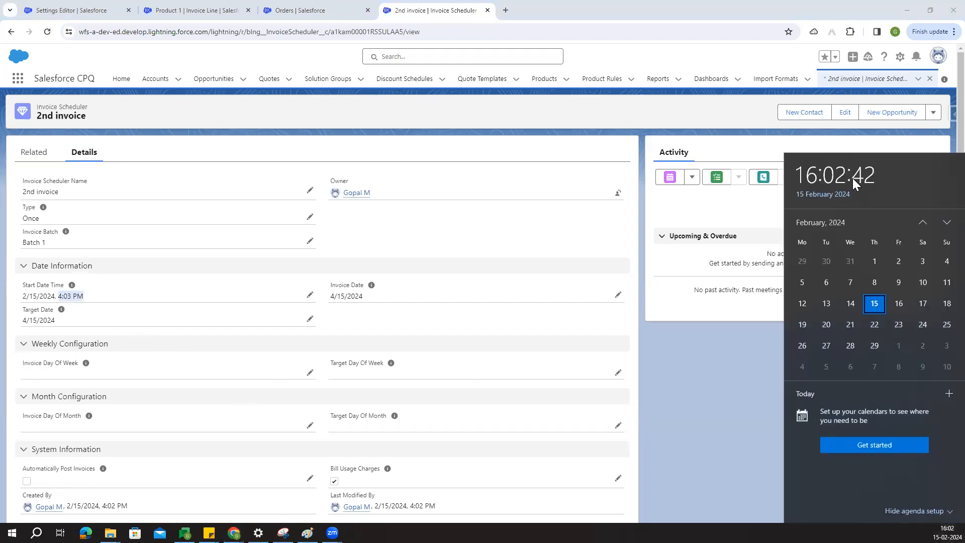
left_click(678, 410)
Check the 2nd invoice scheduler's related records for invoice runs.
left_click(34, 154)
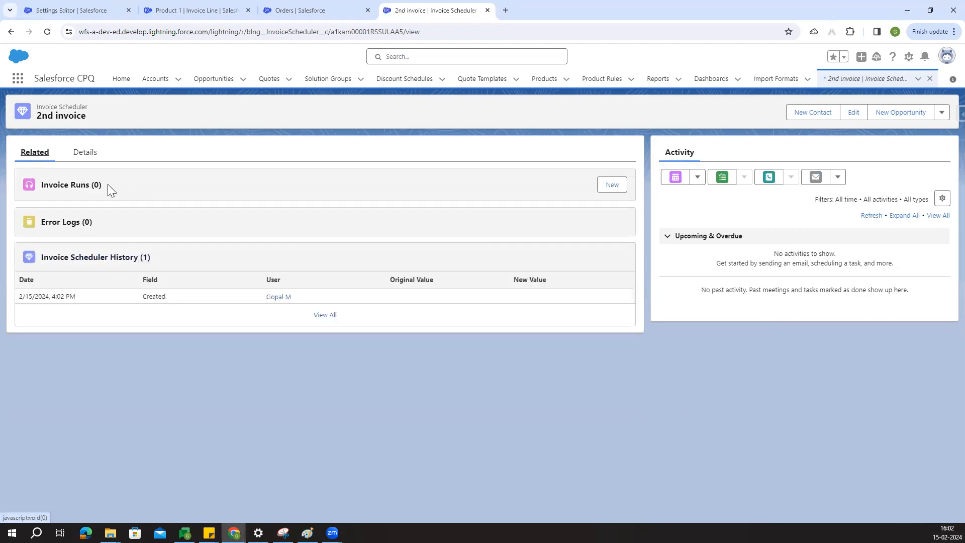
left_click(93, 160)
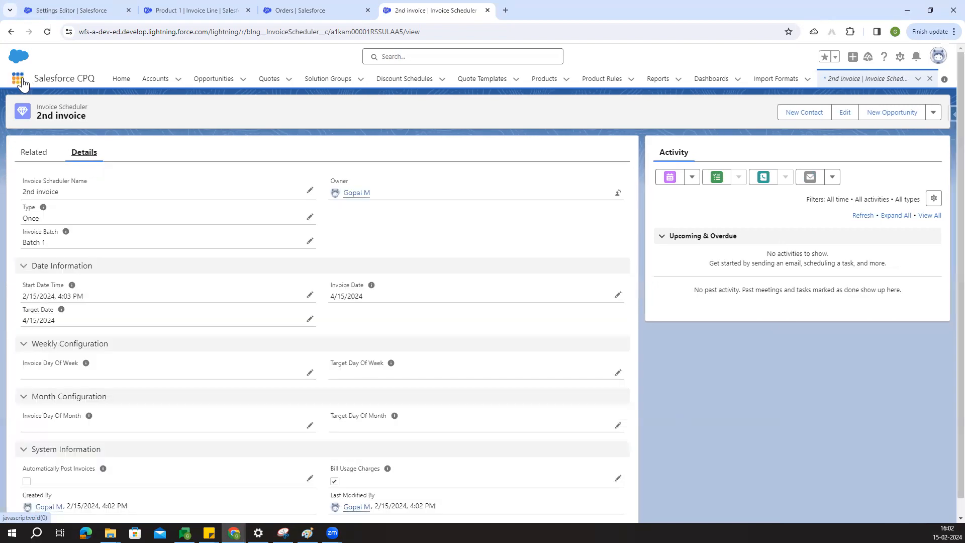
left_click(18, 79)
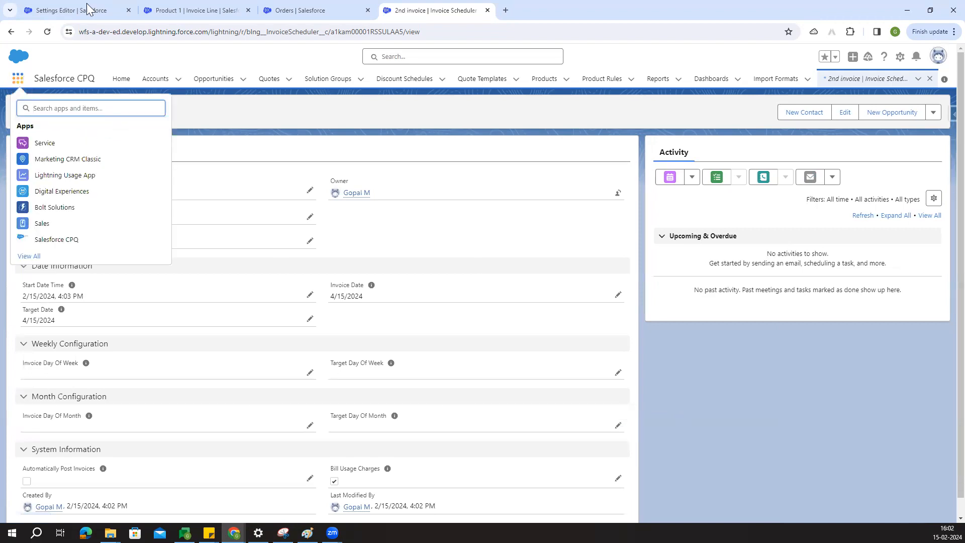
Find Scheduled Jobs in Setup by searching for "job" and check the start time of the 2nd invoice job.
left_click(100, 15)
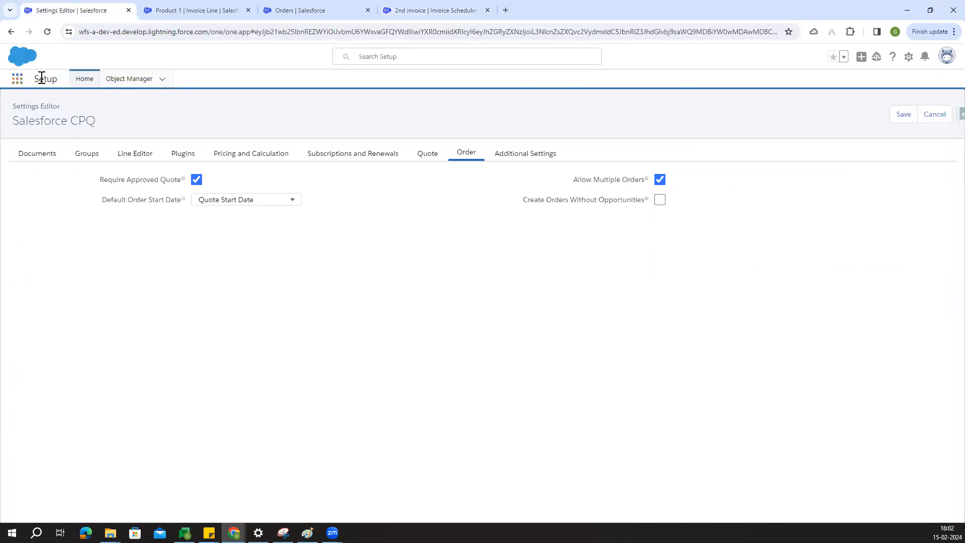
left_click(908, 56)
left_click(889, 84)
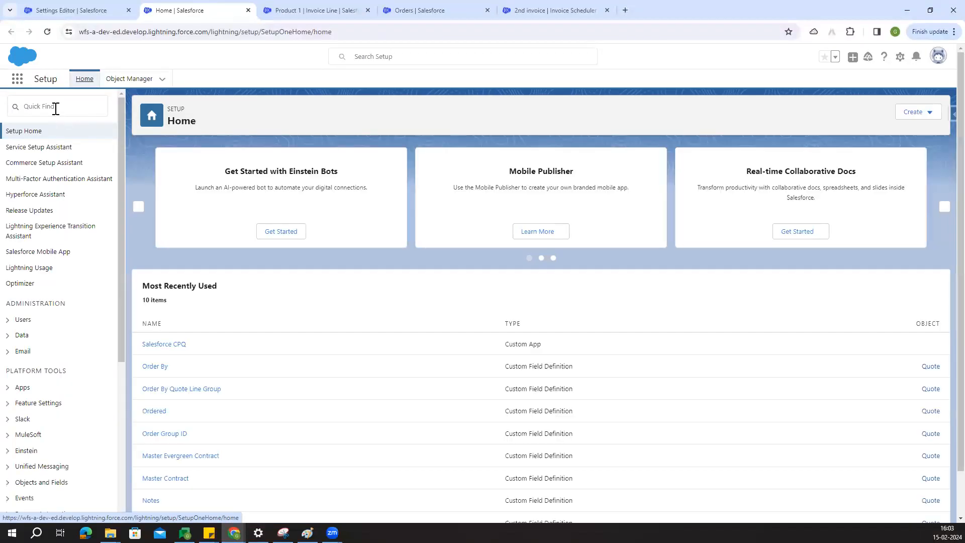
left_click(55, 107)
type("job")
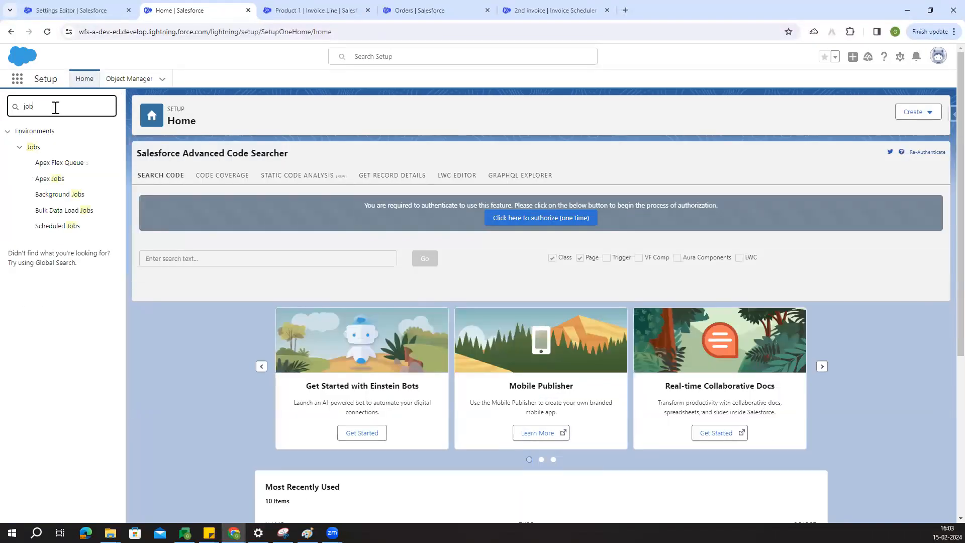
left_click(58, 226)
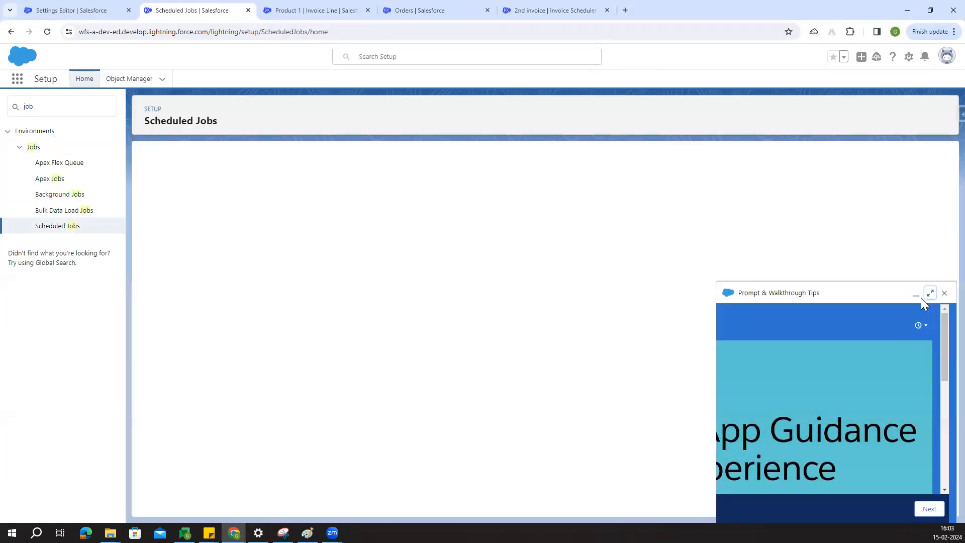
left_click(922, 294)
left_click(632, 165)
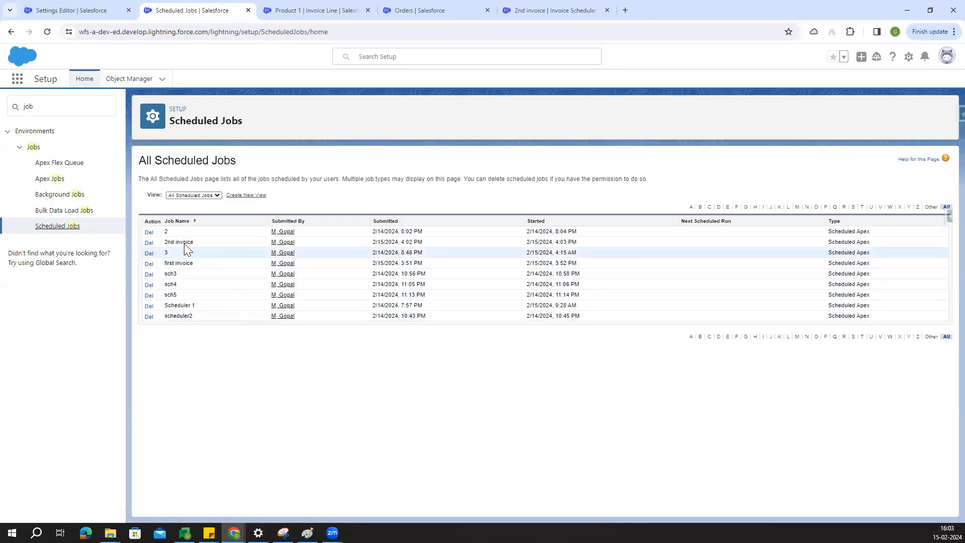
left_click_drag(555, 243, 583, 247)
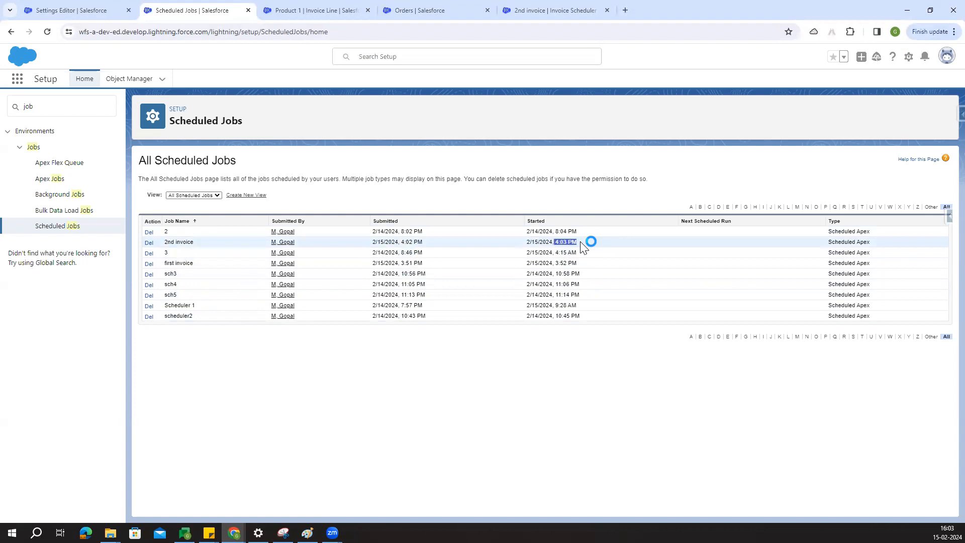
Return to the 2nd invoice scheduler, reload the record and check its related invoice runs.
left_click(571, 10)
left_click(28, 155)
left_click(29, 156)
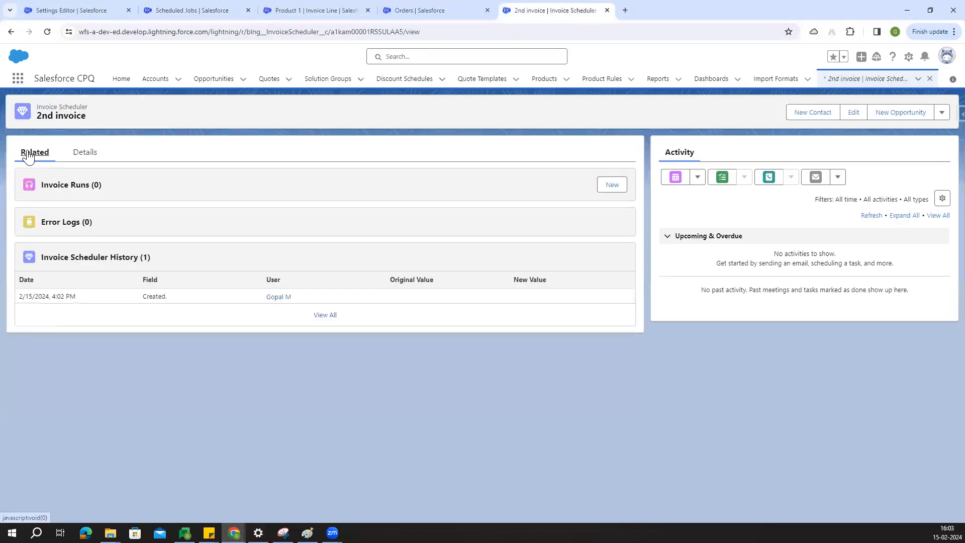
left_click(47, 32)
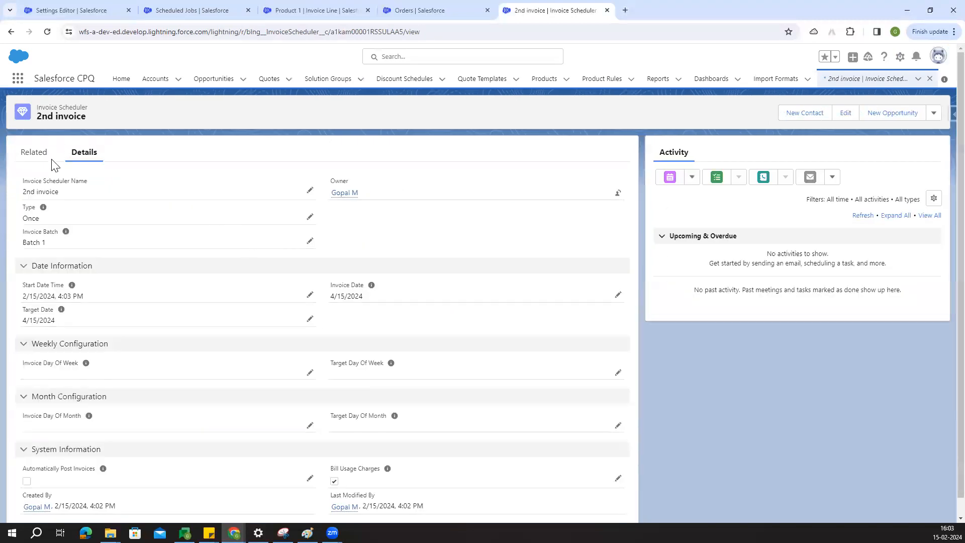
left_click(45, 161)
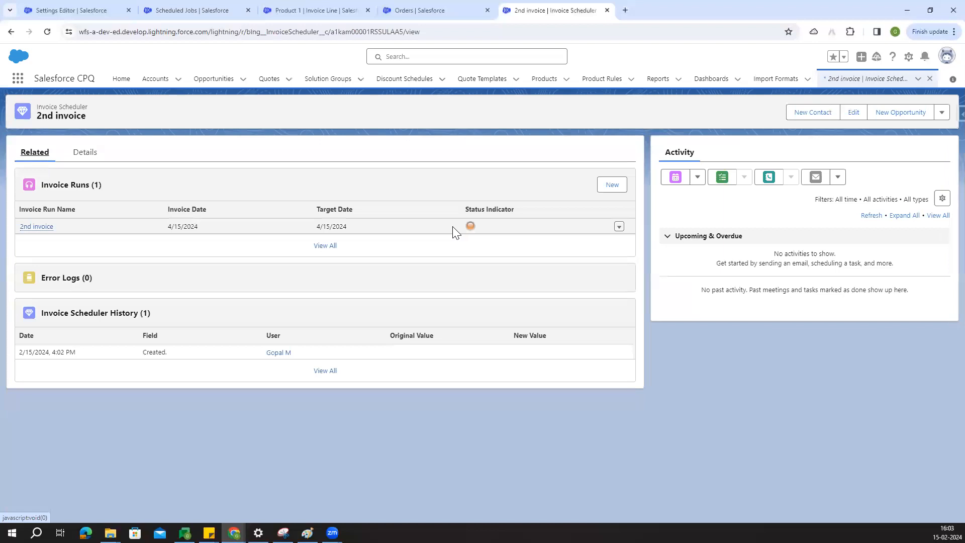
Open the 2nd invoice run, refresh its progress status and view the invoices it generated.
left_click(38, 226)
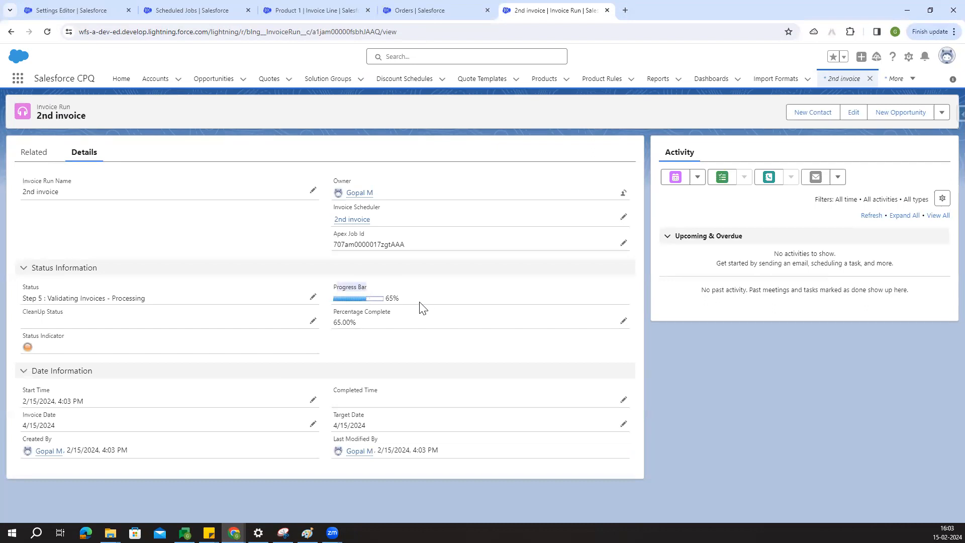
left_click(47, 32)
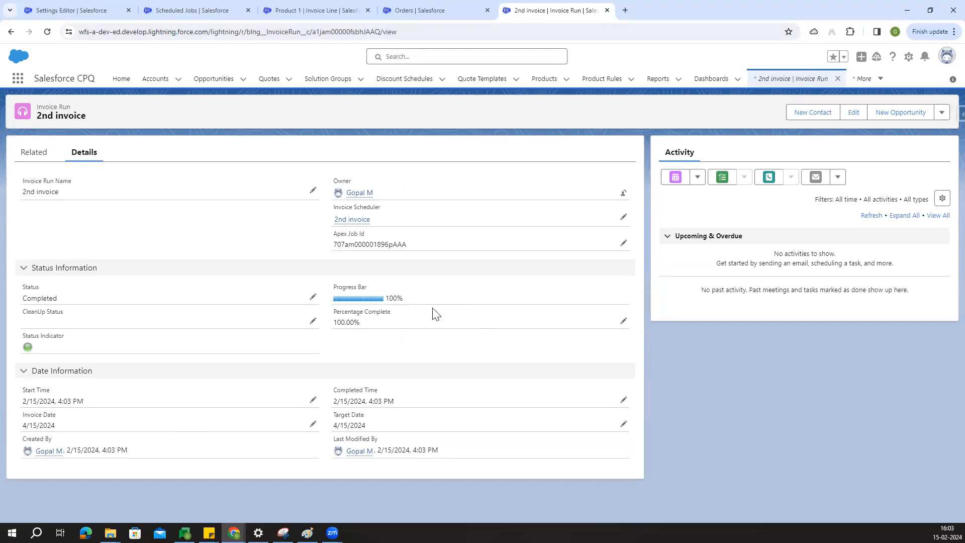
left_click(34, 152)
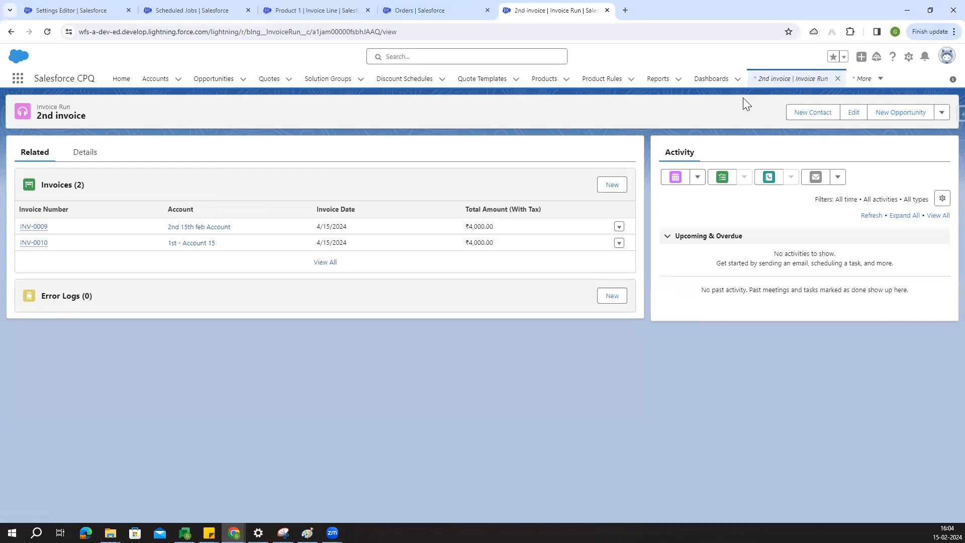
Open the 2nd invoice run in a separate browser tab and go to its linked invoice scheduler.
middle_click(793, 78)
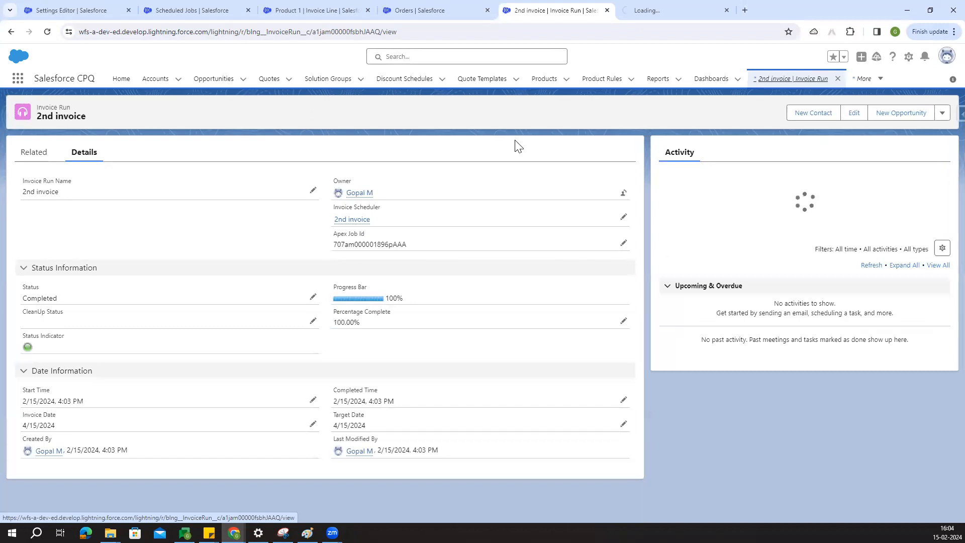
left_click(639, 9)
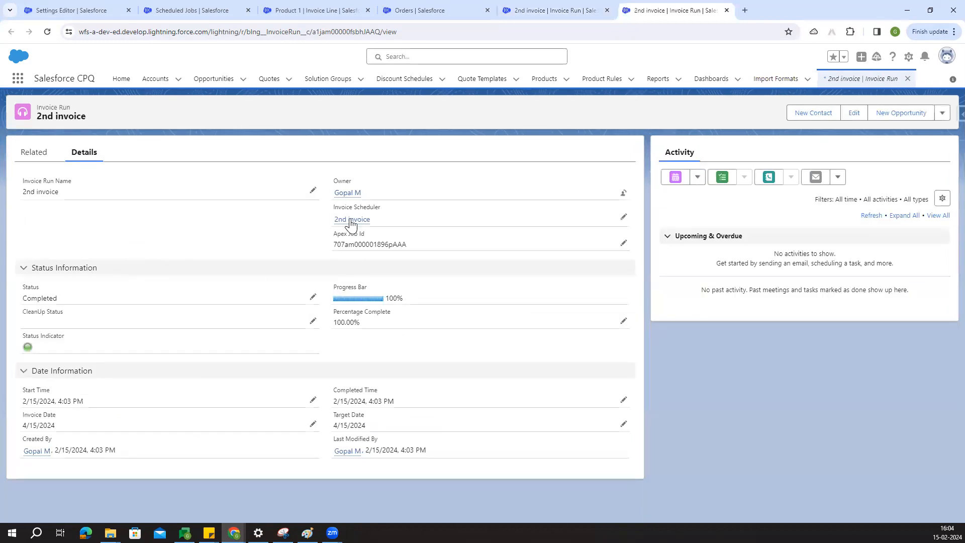
left_click(351, 221)
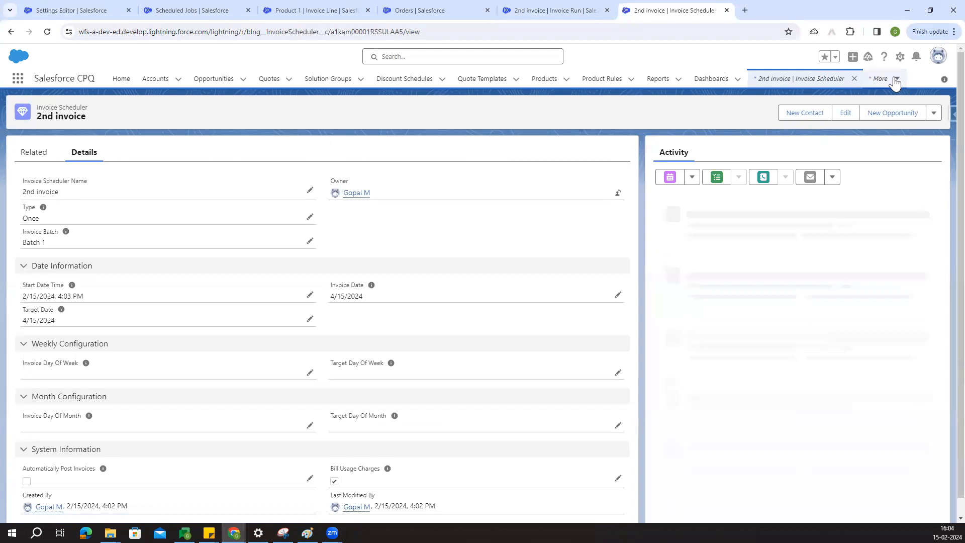
left_click(895, 81)
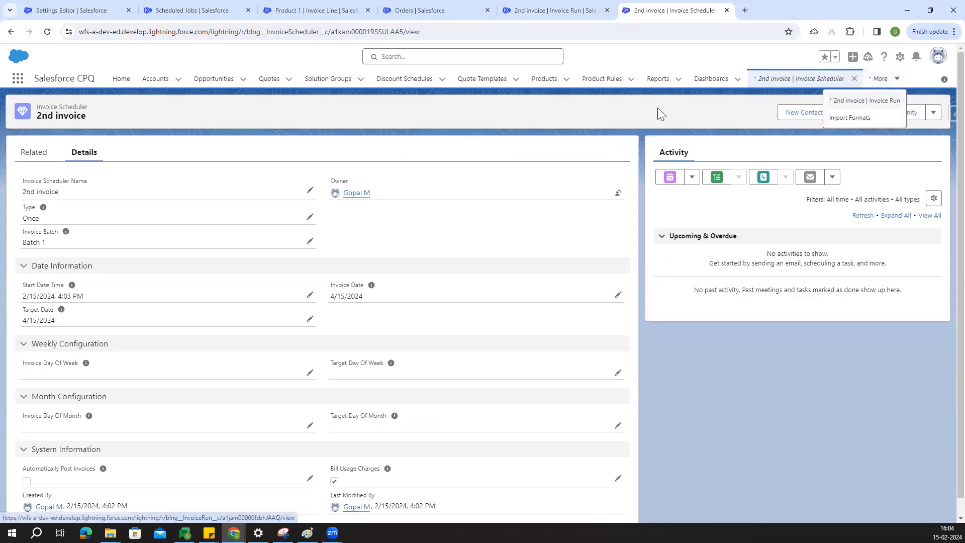
Find the Invoice Schedulers list, open the first invoice scheduler and view its related invoice runs.
left_click(18, 80)
type("invice")
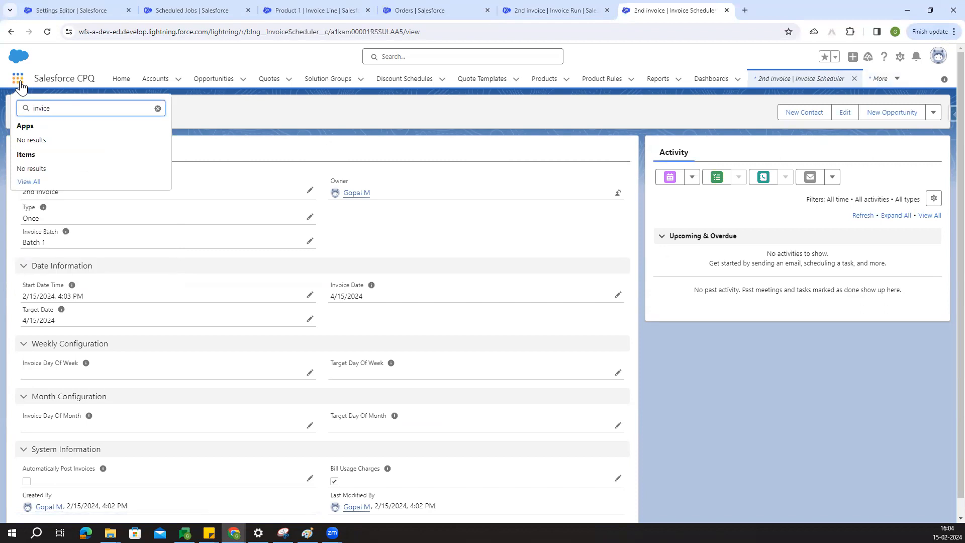
key("BackSpace")
key("BackSpace")
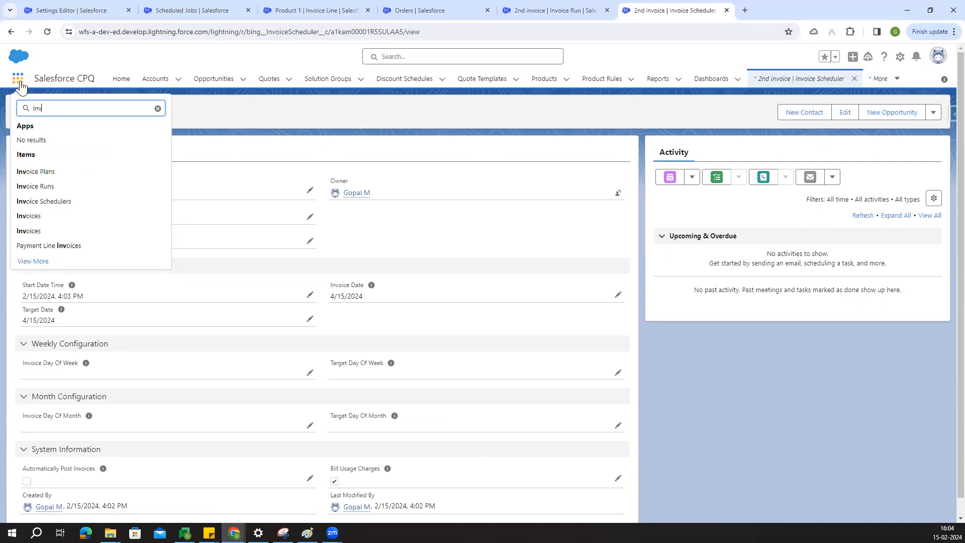
left_click(58, 202)
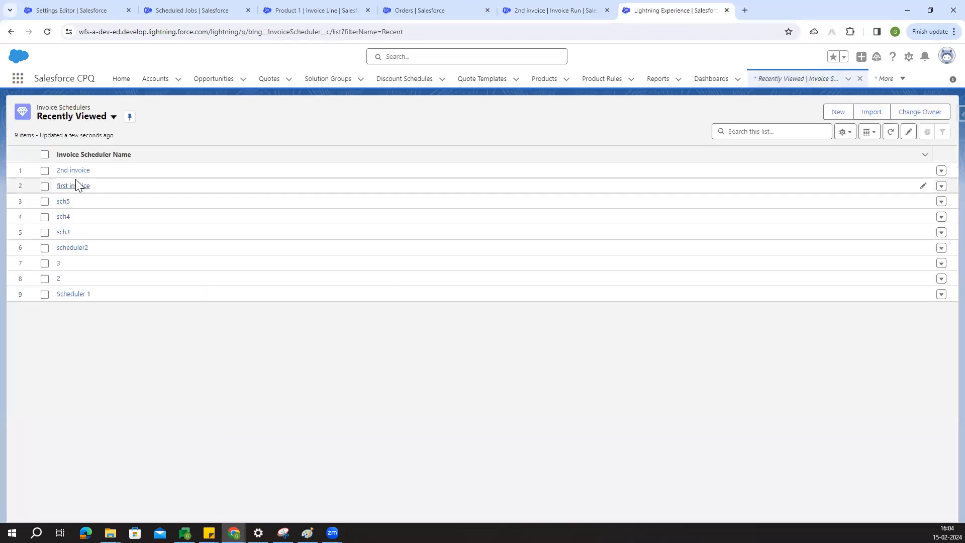
left_click(79, 186)
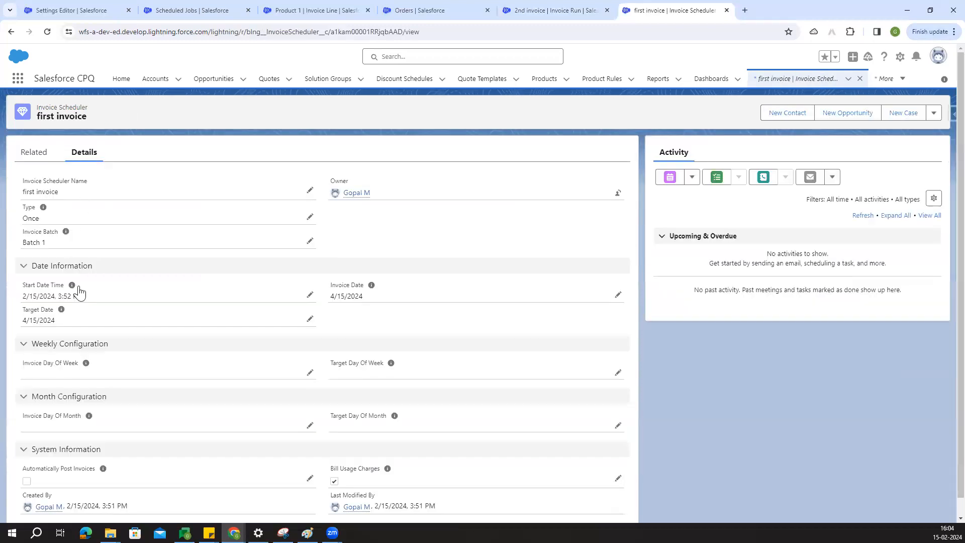
left_click(37, 156)
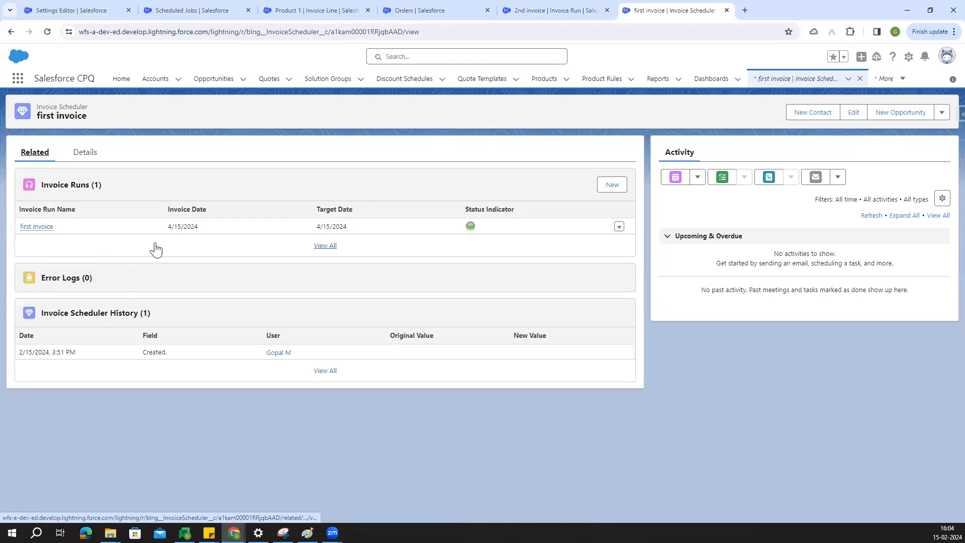
Return to the 2nd invoice run and open the full list of its invoices to compare their accounts.
left_click(527, 3)
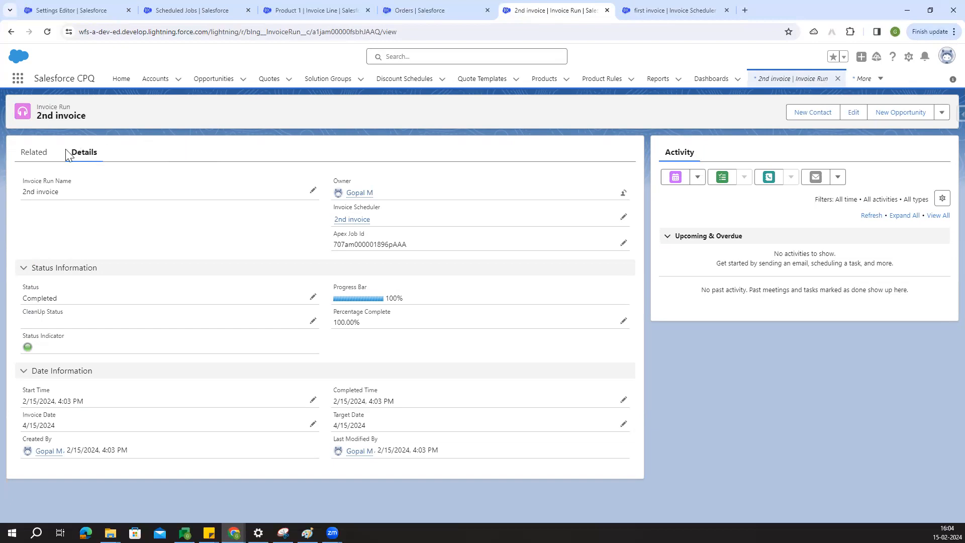
left_click(33, 155)
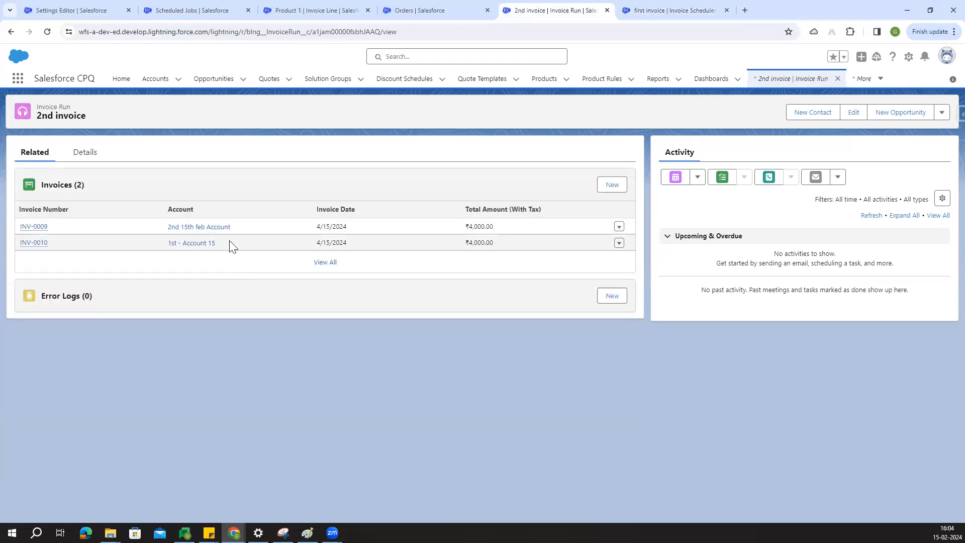
left_click_drag(164, 242, 164, 244)
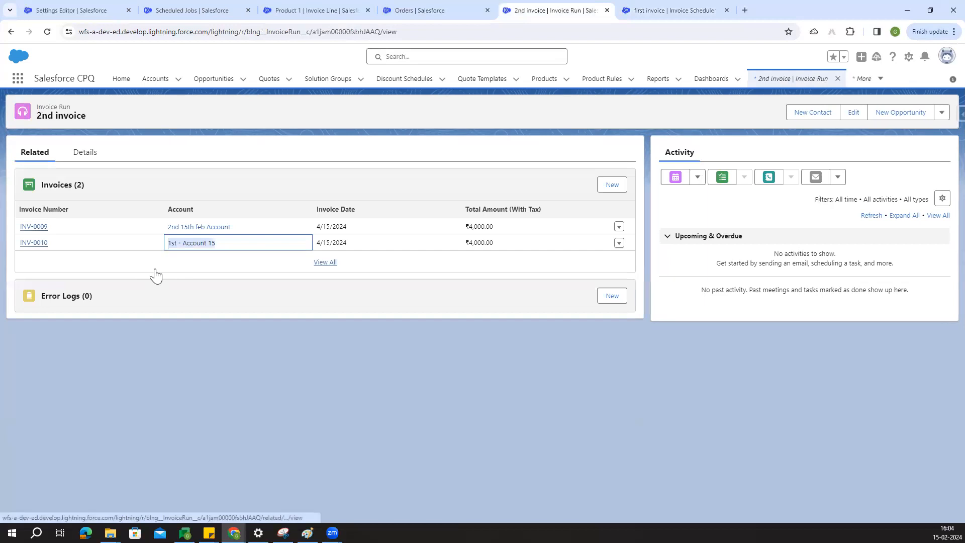
left_click(154, 270)
left_click_drag(253, 170, 180, 172)
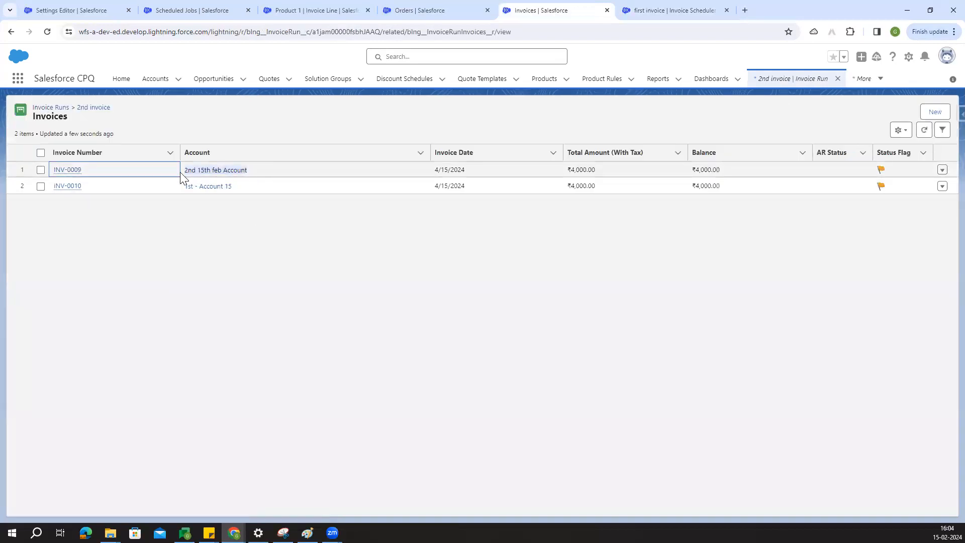
left_click(183, 229)
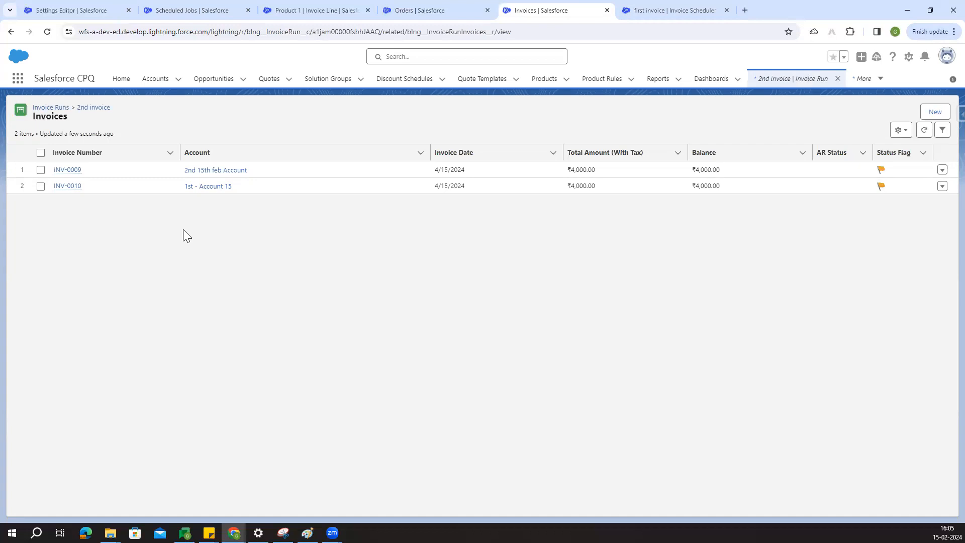
Open both invoices of the run in separate tabs and review the details of the 2nd 15th feb Account invoice.
middle_click(74, 174)
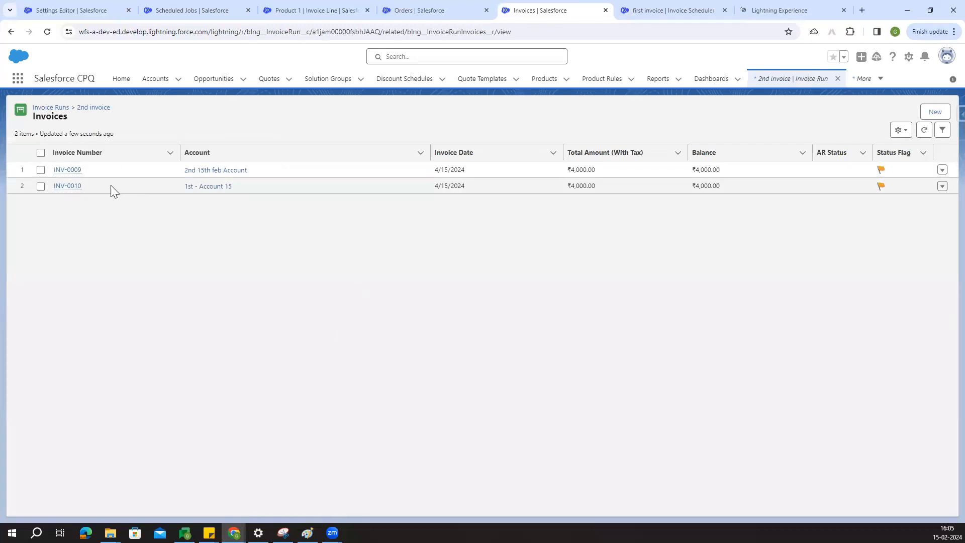
middle_click(70, 190)
left_click(688, 9)
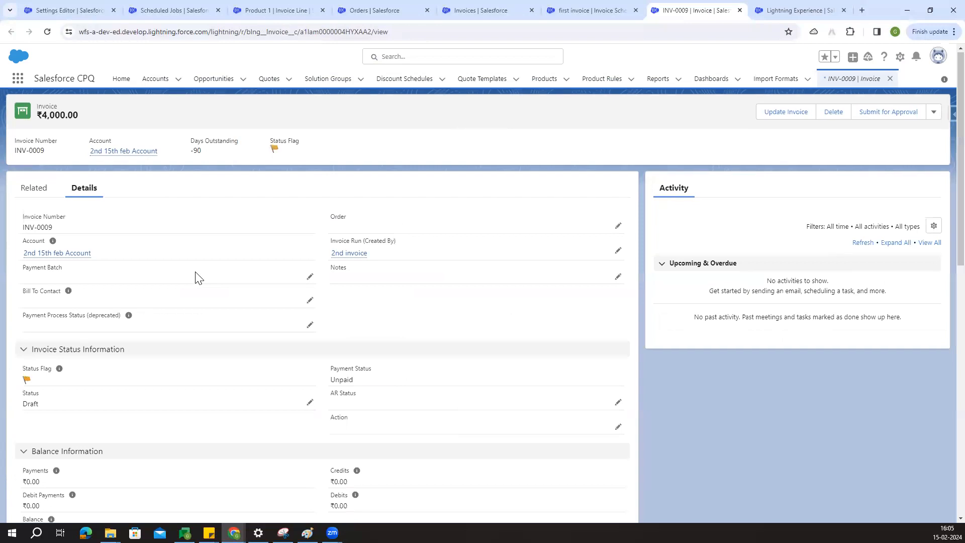
scroll(196, 276, "down", 4)
scroll(187, 331, "down", 5)
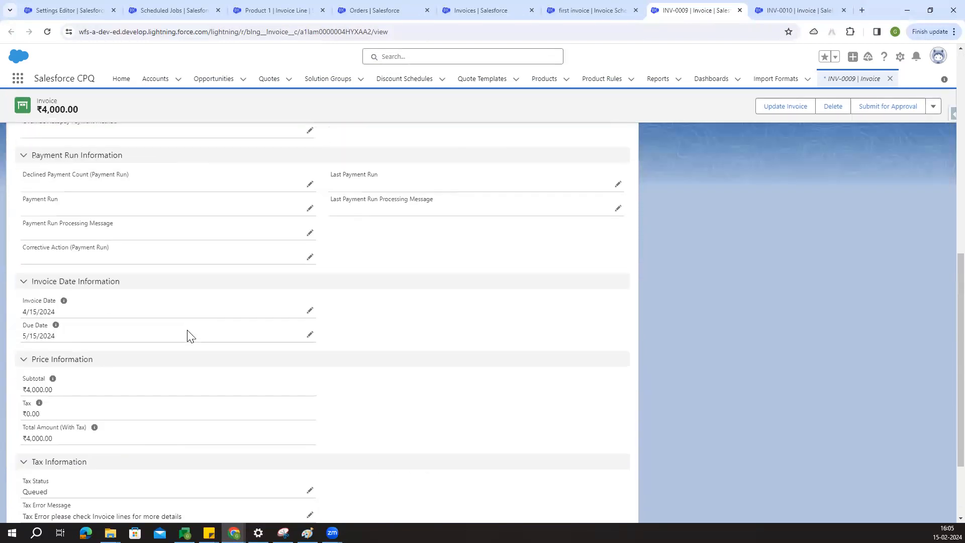
Check the account and invoice run on the 1st - Account 15 invoice, and close both invoice tabs.
scroll(188, 335, "up", 10)
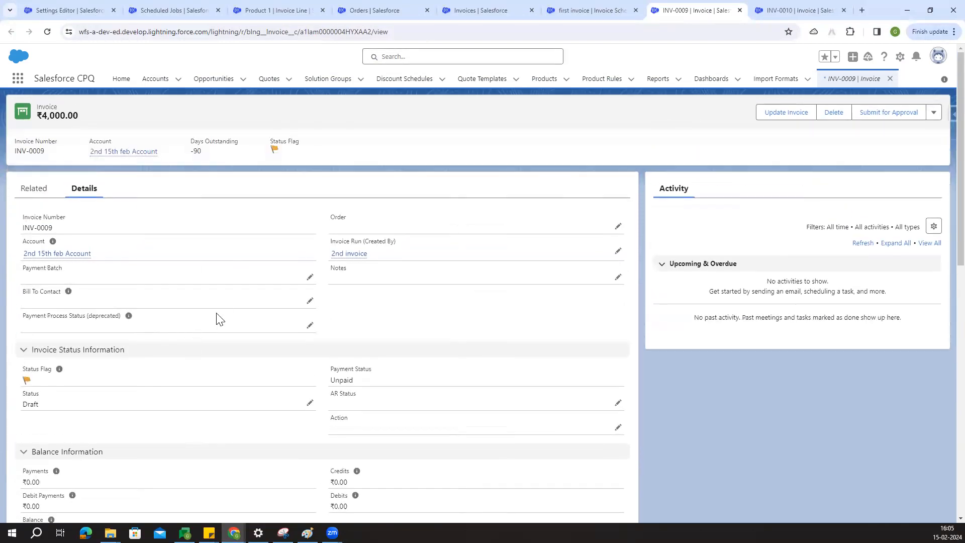
left_click(804, 9)
left_click_drag(85, 257, 18, 264)
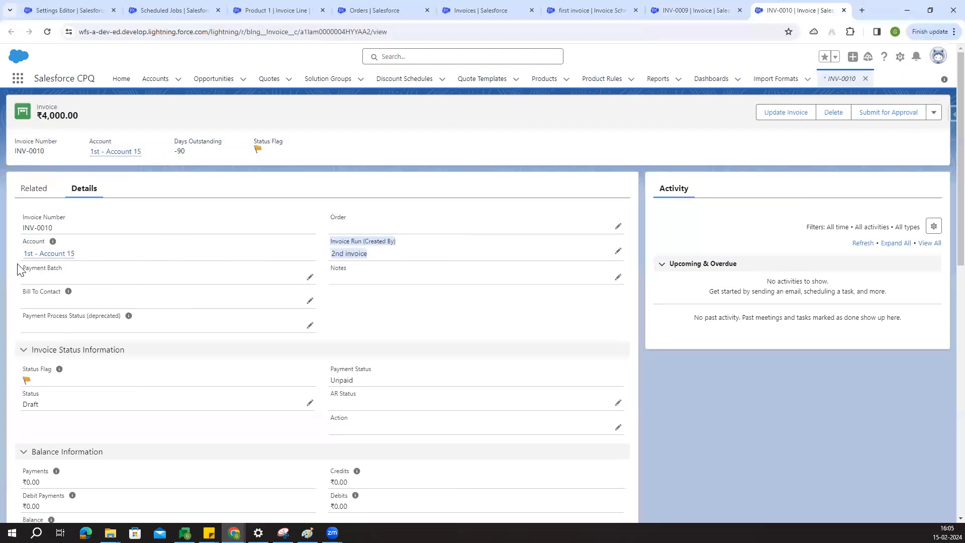
left_click(740, 10)
left_click(740, 11)
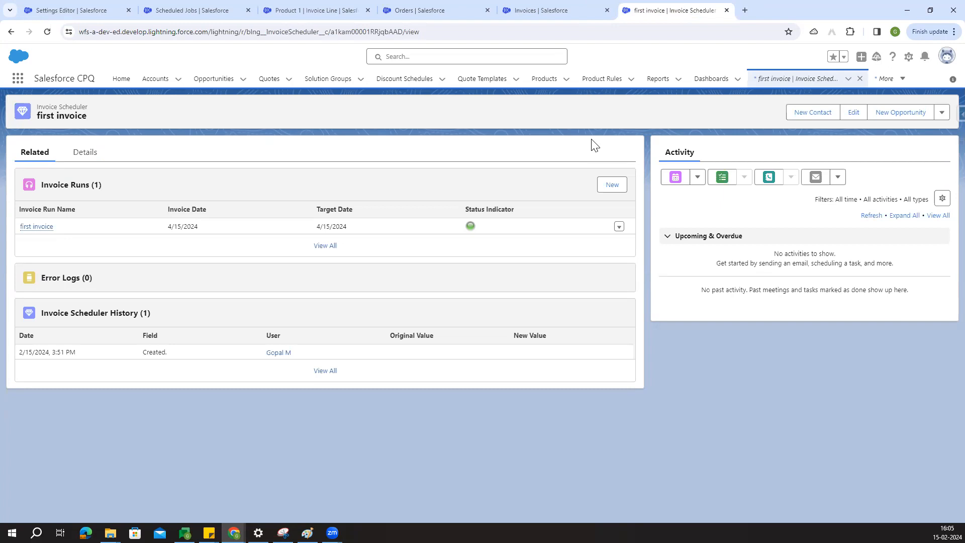
Review the invoice dates in the 2nd invoice run's invoice list, and close that list and the first invoice scheduler.
left_click(529, 8)
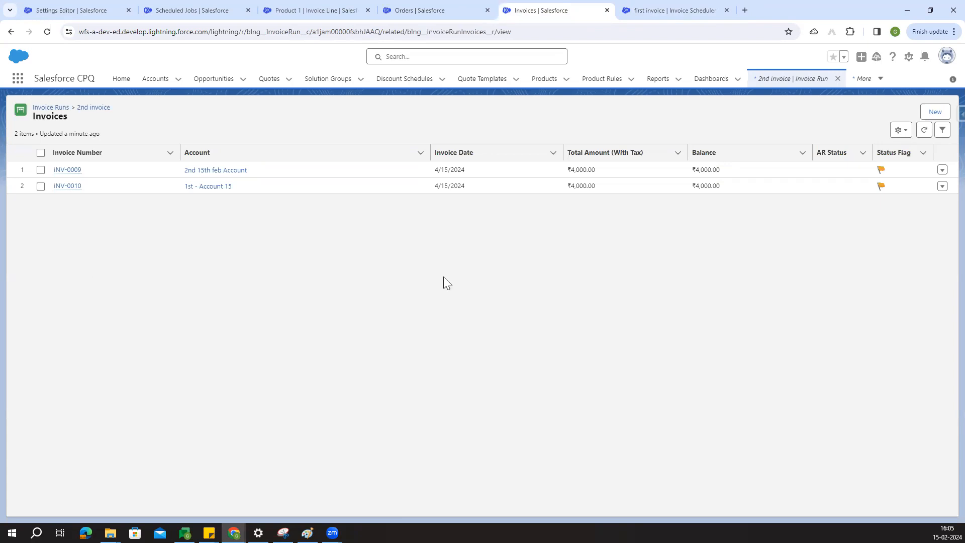
left_click_drag(427, 170, 506, 169)
left_click(497, 224)
key("ctrl+w")
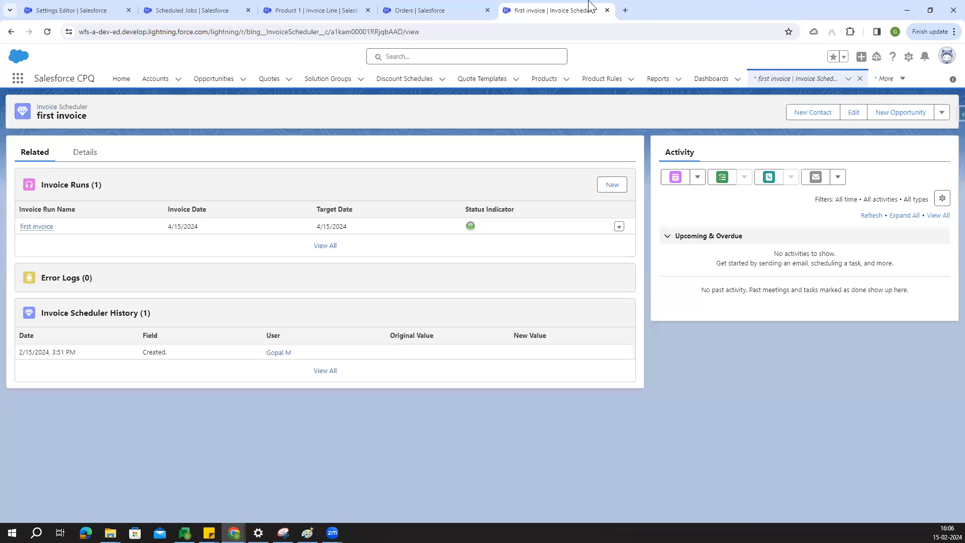
key("ctrl+w")
Create and save a new account named Account 3 15 feb.
left_click(160, 79)
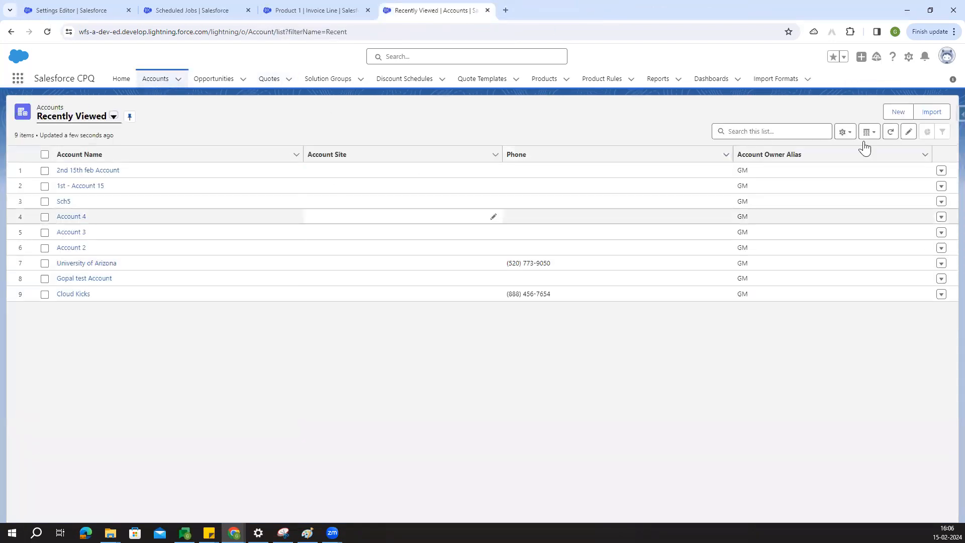
left_click(898, 113)
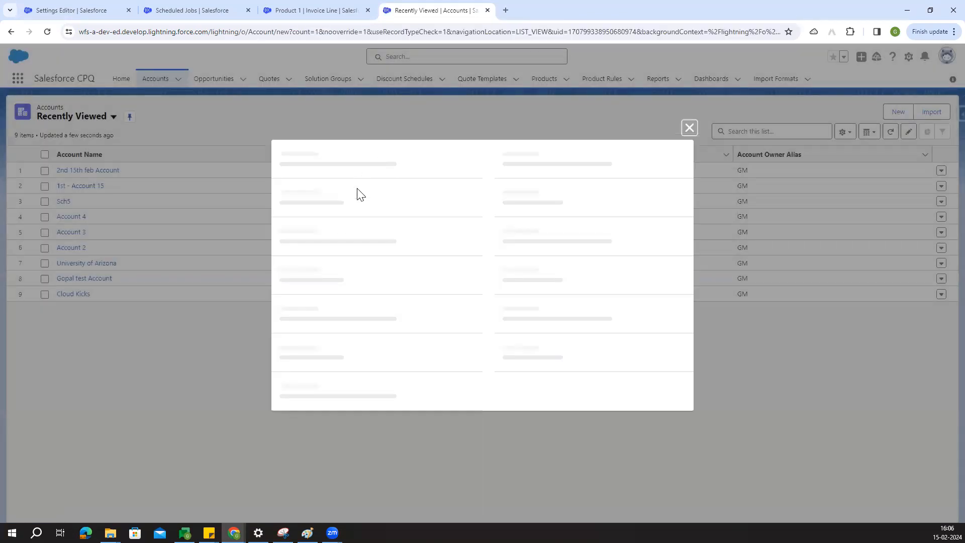
left_click(334, 192)
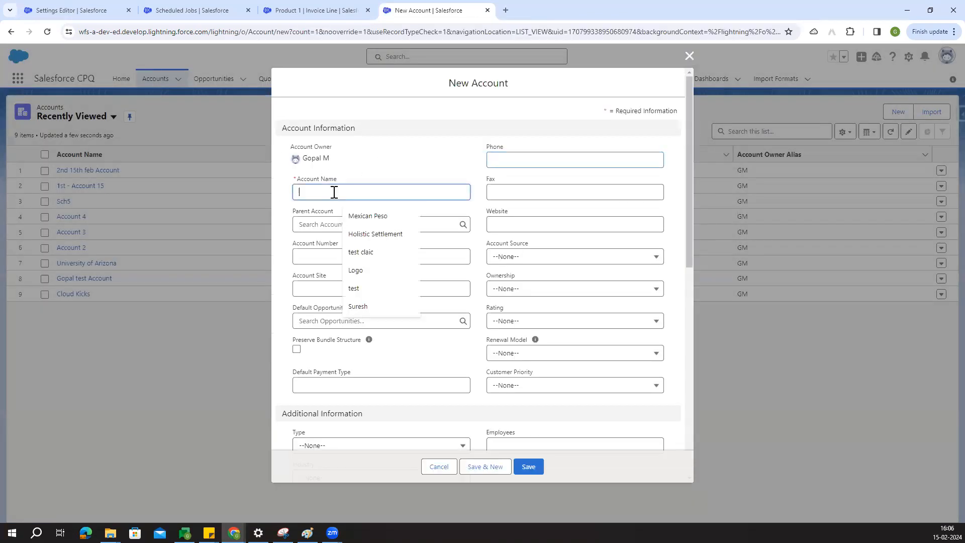
type("Account 3")
left_click(354, 226)
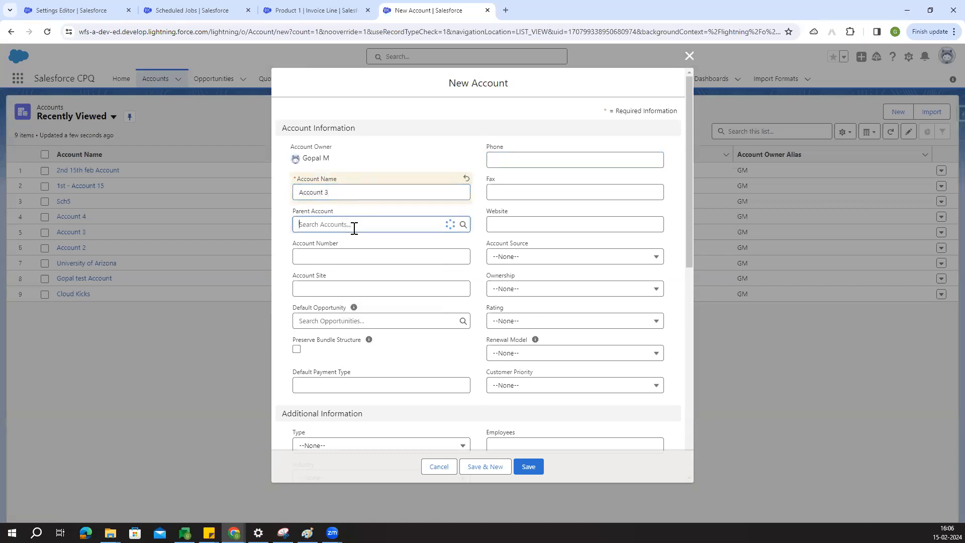
left_click(330, 193)
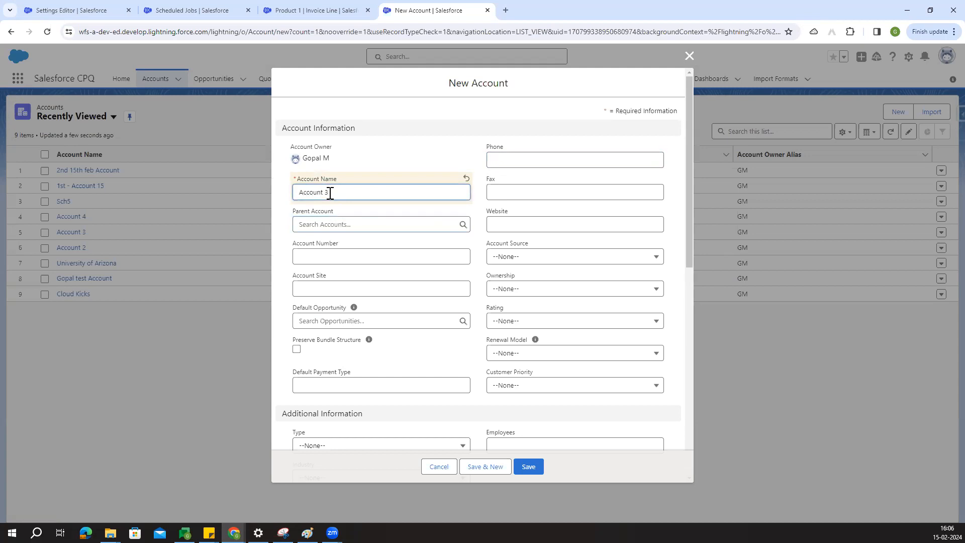
type("15 feb")
left_click(528, 468)
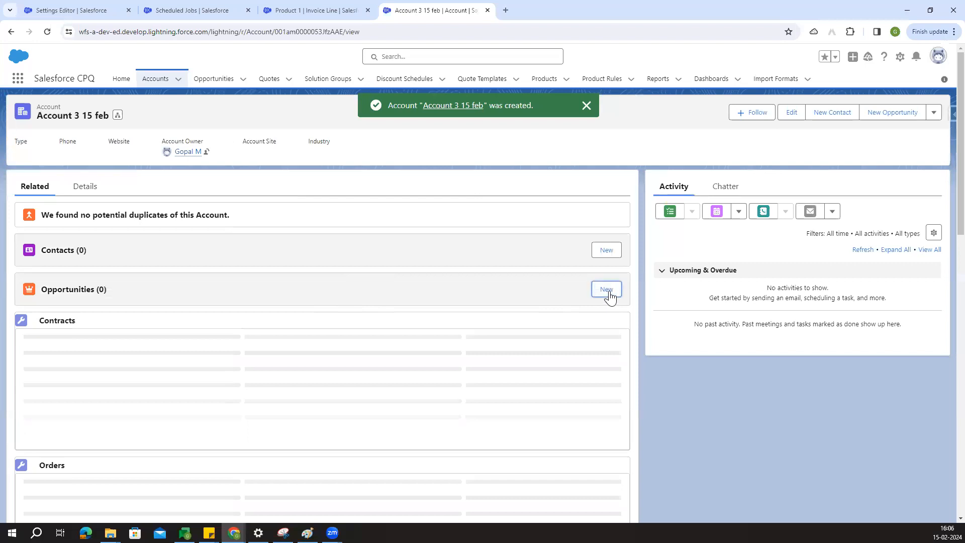
Create opportunity opp1 for Account 3 15 feb with close date 3/1/2024 and stage Prospecting.
left_click(609, 290)
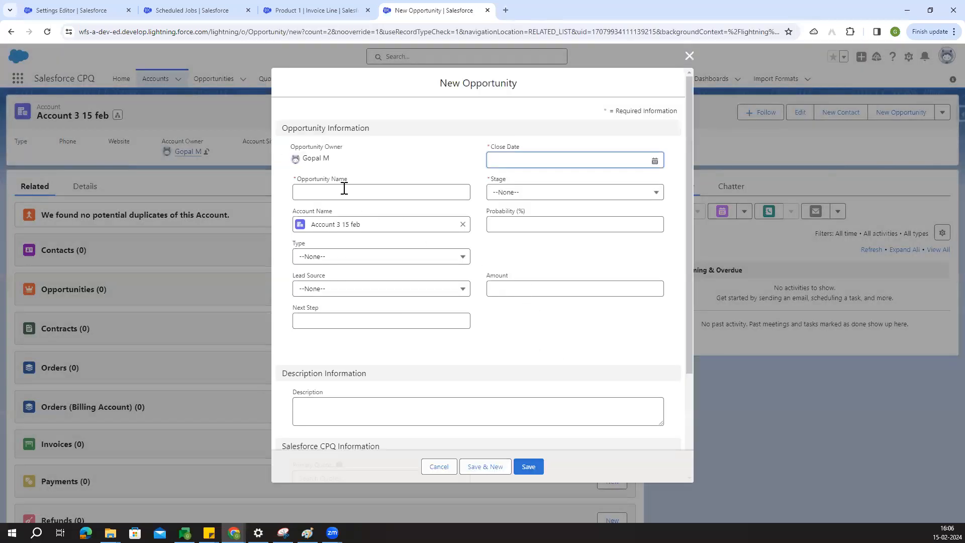
left_click(345, 199)
type("opp1")
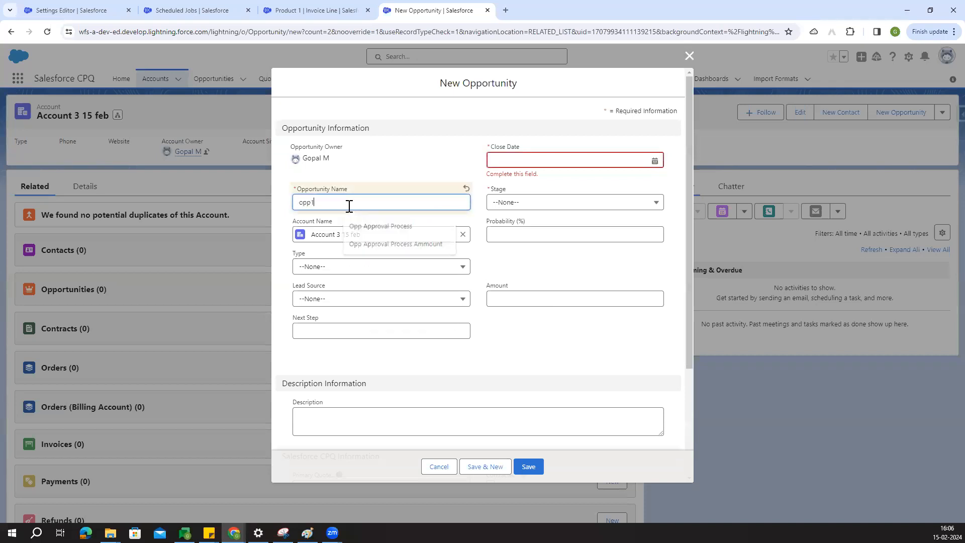
left_click(560, 159)
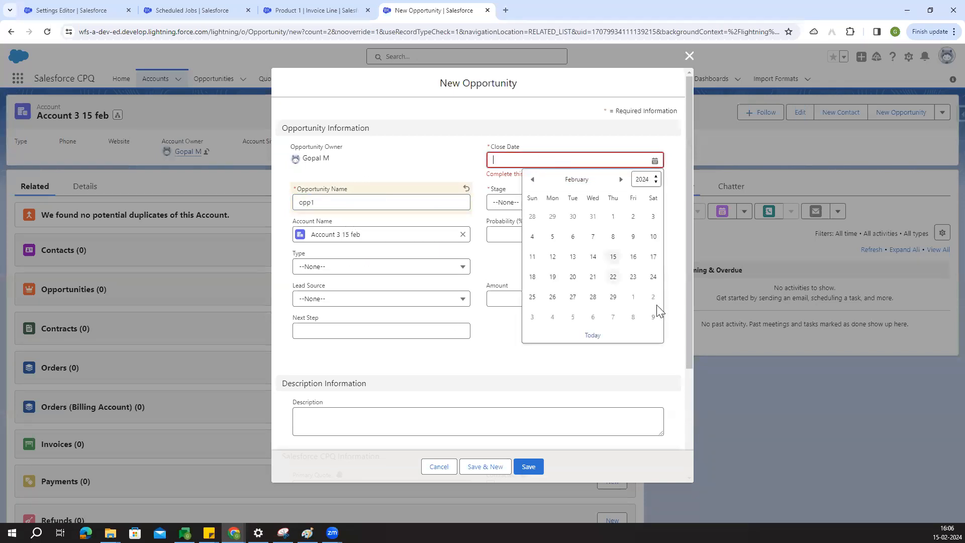
left_click(633, 297)
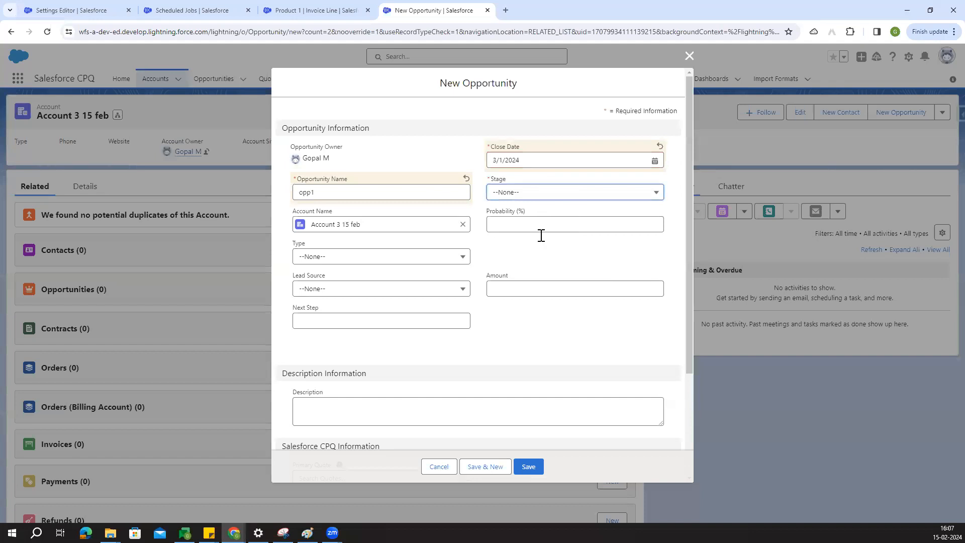
left_click(521, 195)
left_click(525, 233)
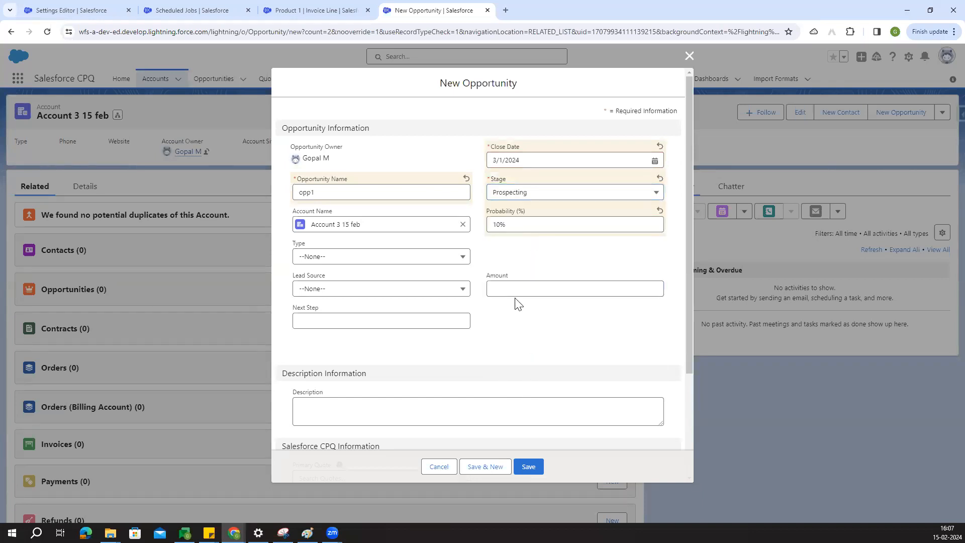
left_click(529, 467)
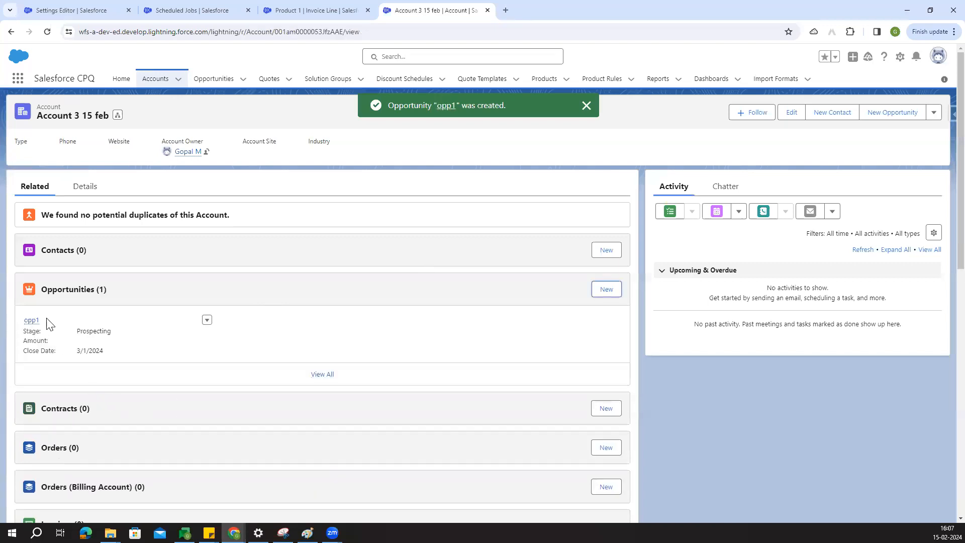
Create a primary quote from opp1, linked to that opportunity and the account Account 3 15 feb.
left_click(29, 324)
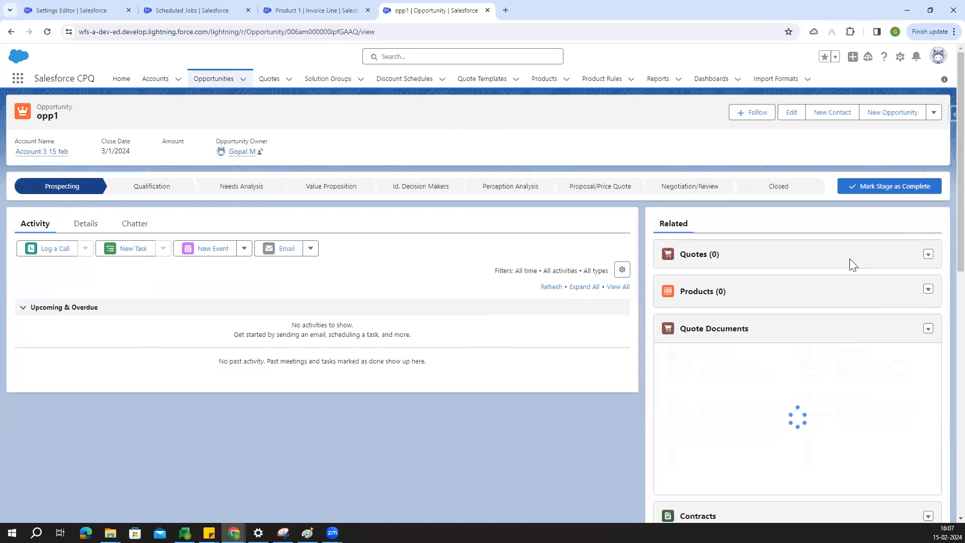
left_click(929, 254)
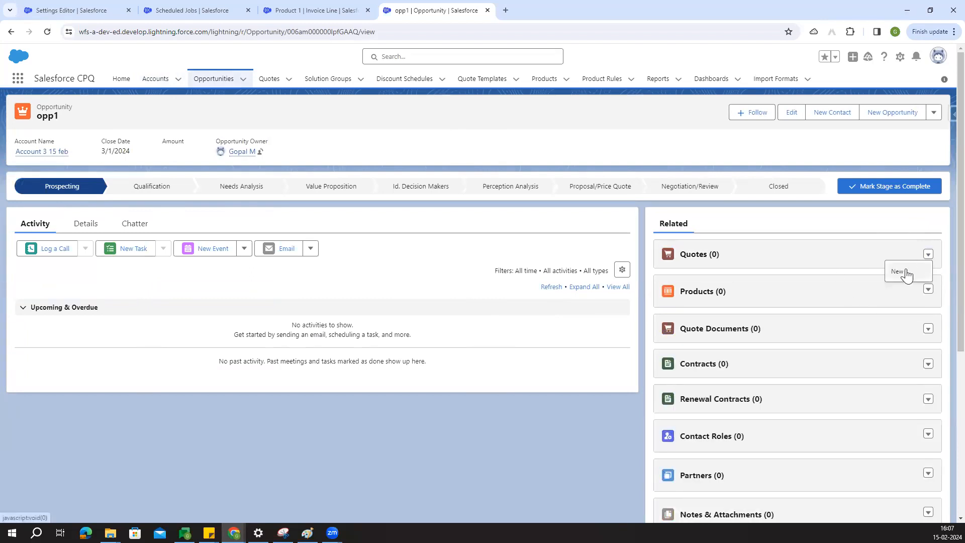
left_click(905, 275)
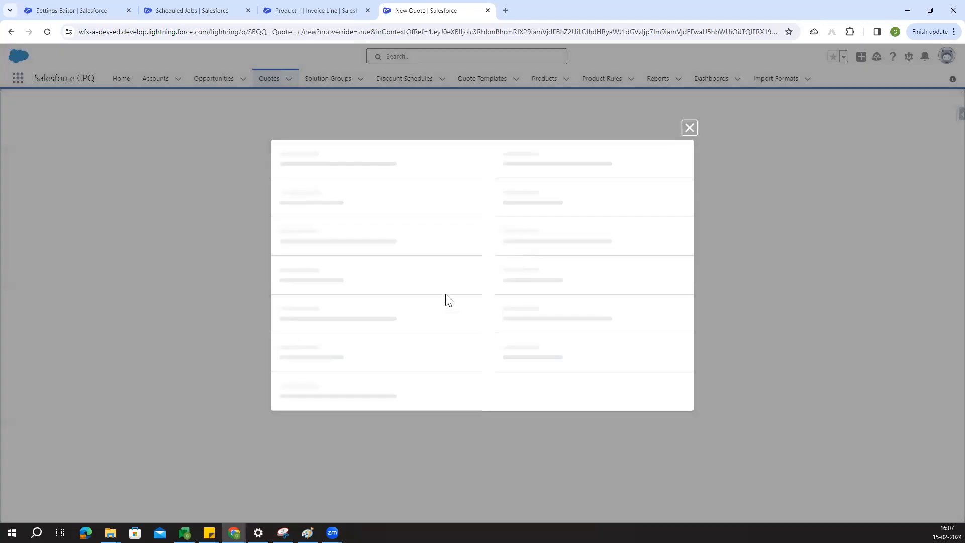
left_click(297, 188)
left_click(535, 160)
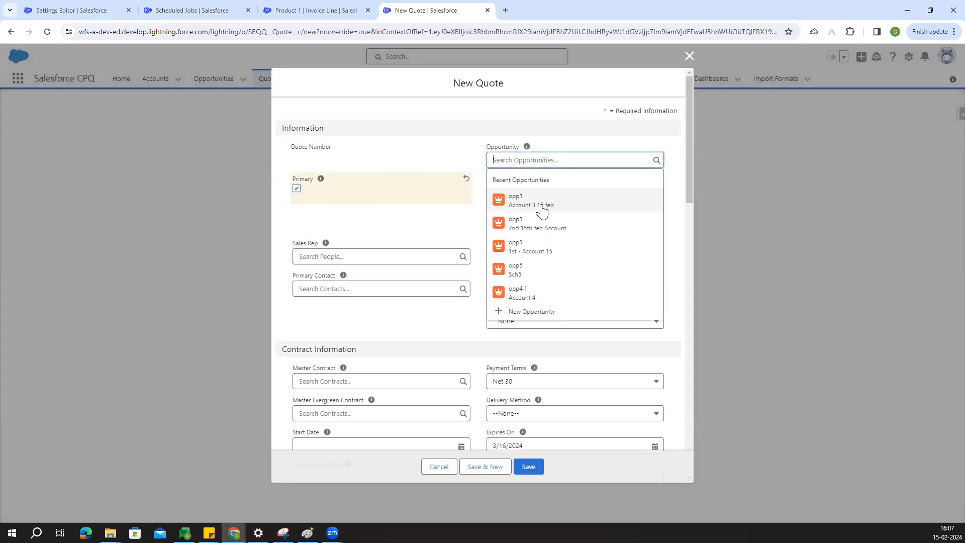
left_click(537, 207)
left_click(537, 192)
left_click(539, 229)
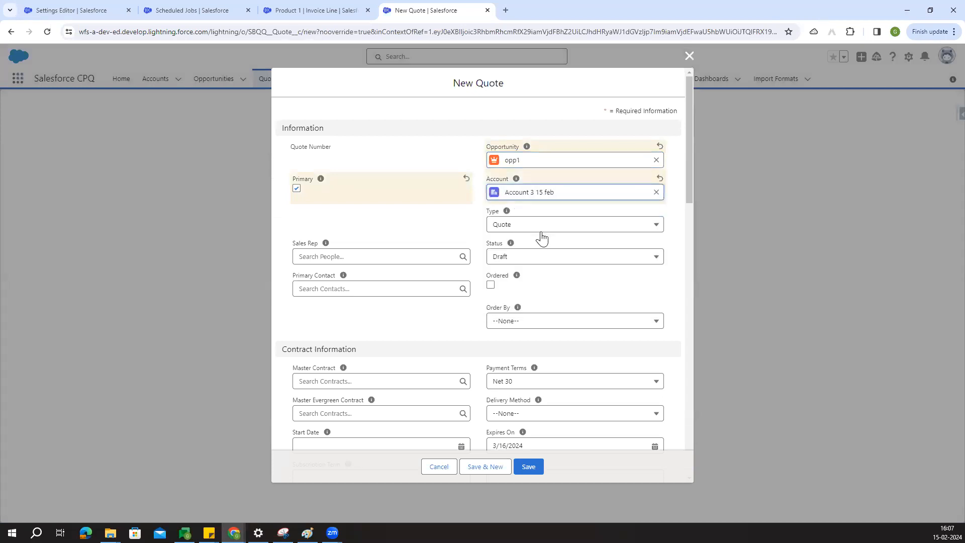
left_click(521, 467)
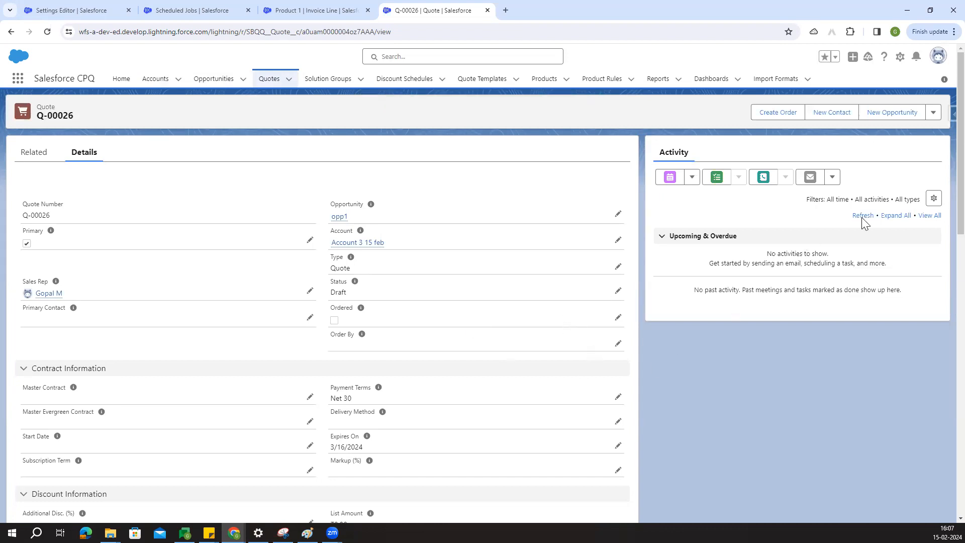
Open the quote's line editor with the Standard Price Book, and set start date 2/15/2024 and subscription term 12.
left_click(933, 112)
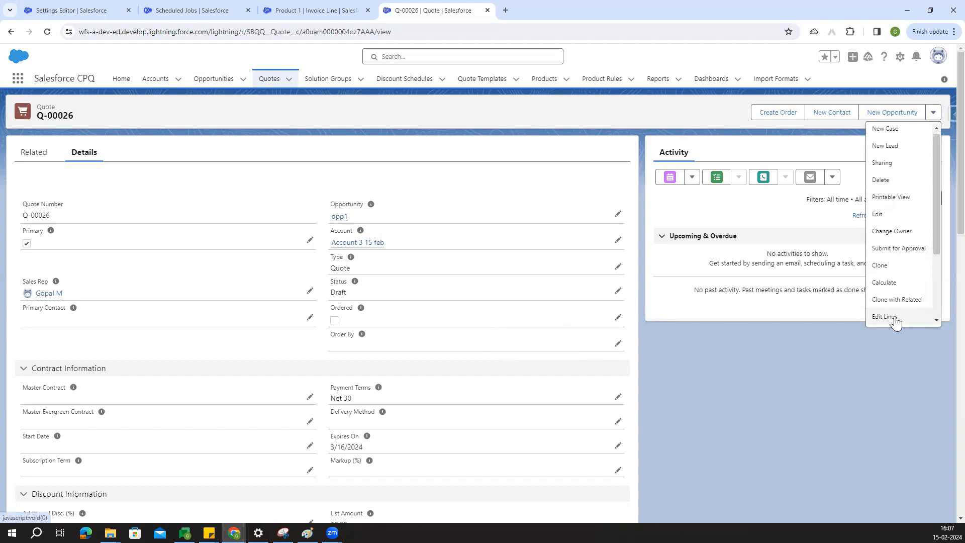
left_click(896, 321)
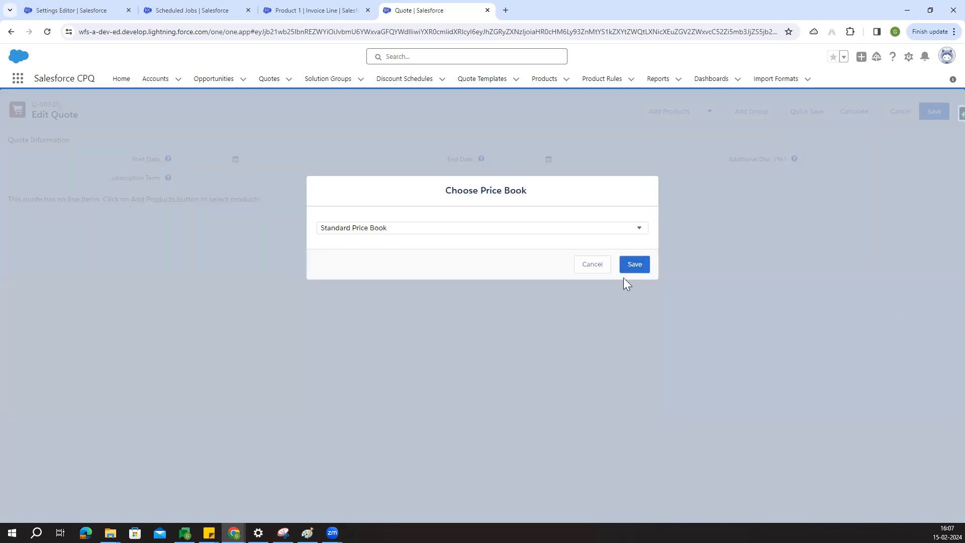
left_click(635, 266)
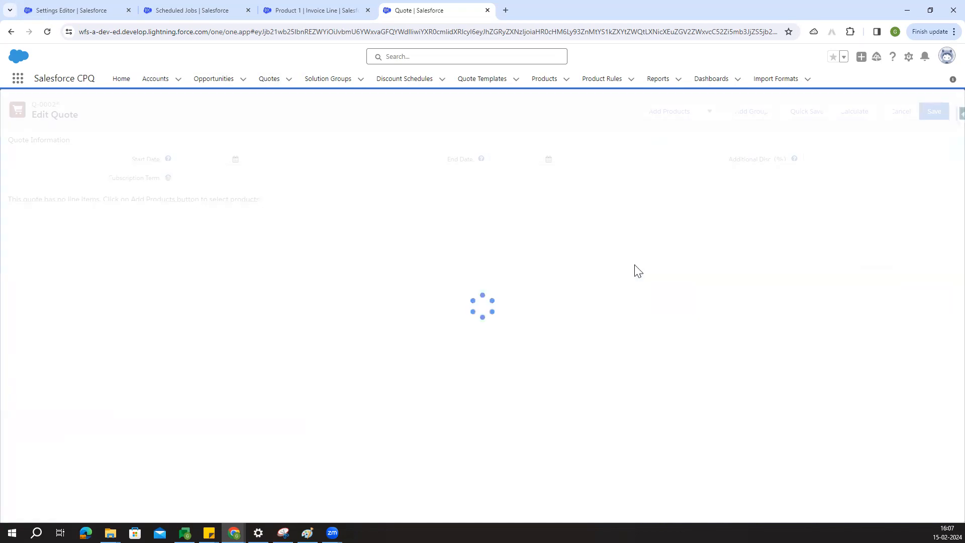
left_click(235, 163)
left_click(272, 250)
left_click(199, 175)
type("12")
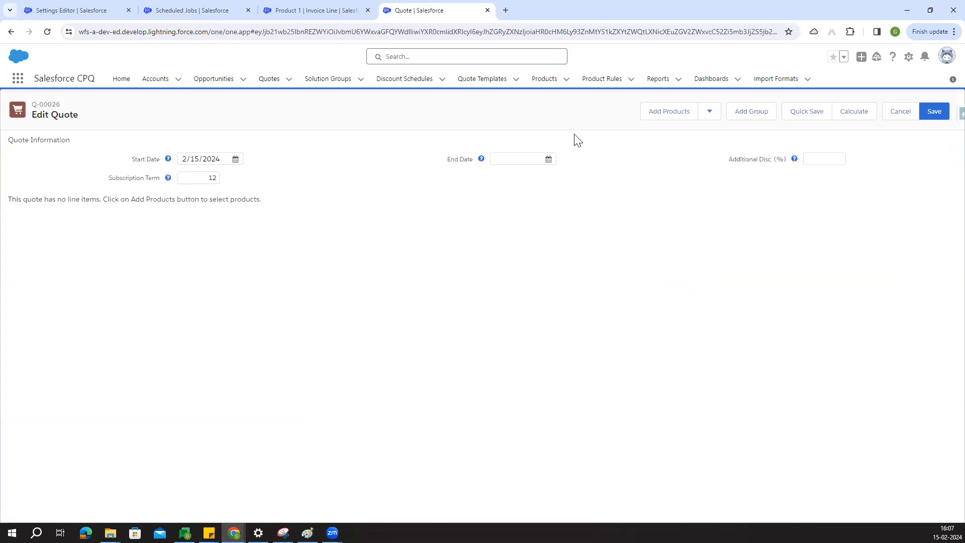
Add Product 1, Product 2, Product 3 and Product 4 to the quote.
left_click(686, 113)
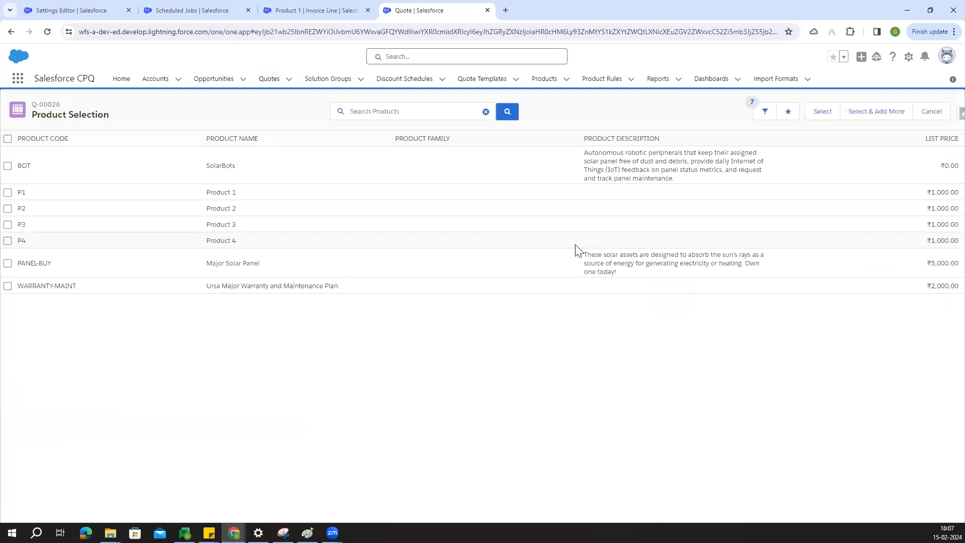
left_click(7, 192)
left_click(8, 208)
left_click(7, 224)
left_click(7, 241)
left_click(821, 113)
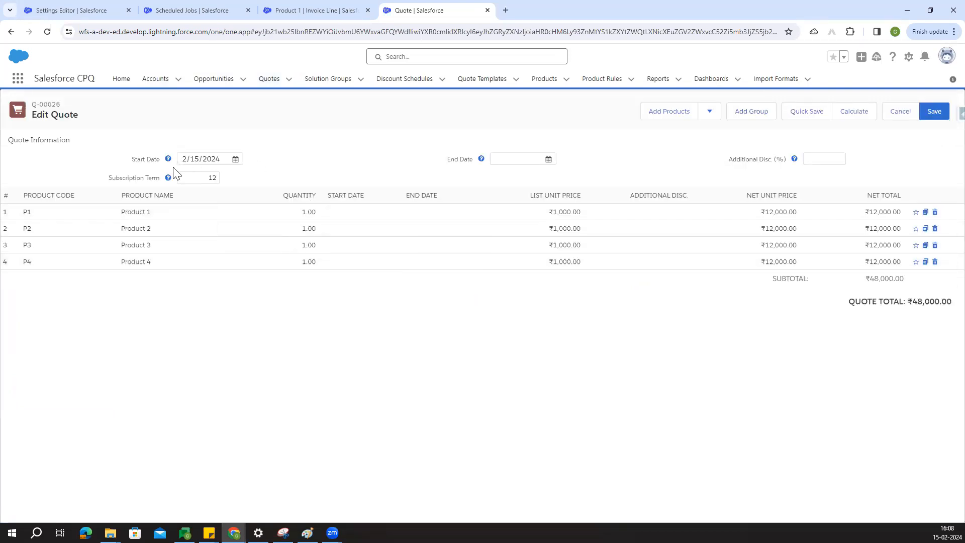
Set the Product 2 line's start date to 4/15/2024 and save the quote lines.
left_click_drag(131, 159, 216, 160)
left_click(292, 159)
left_click_drag(219, 159, 180, 159)
left_click(301, 135)
left_click(333, 142)
left_click(334, 230)
left_click(451, 233)
left_click(422, 257)
left_click(423, 256)
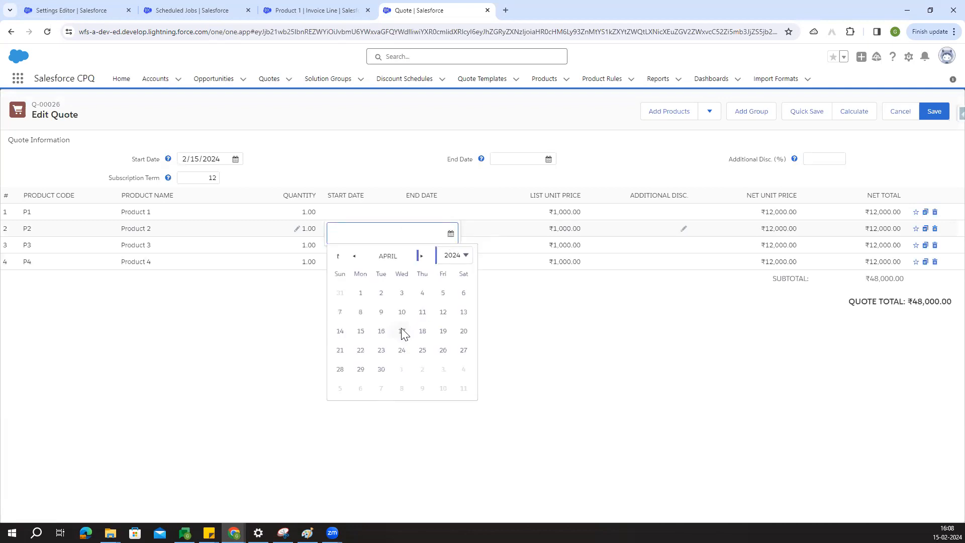
left_click(363, 333)
left_click(393, 359)
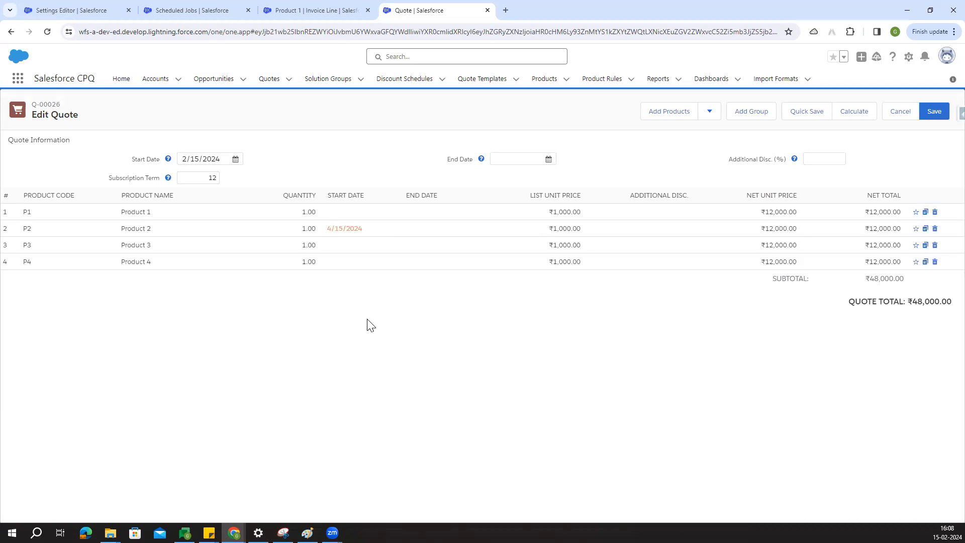
left_click(936, 113)
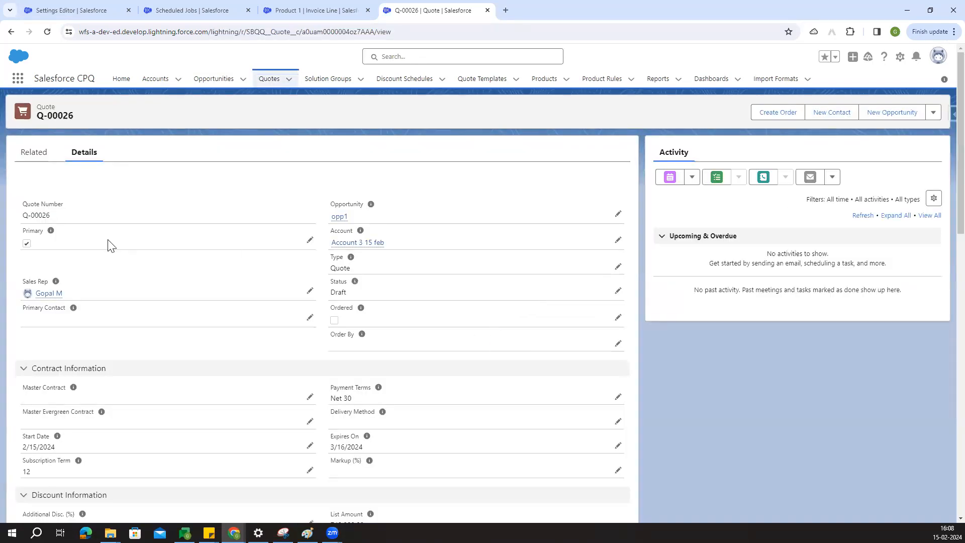
Set the quote's status to Approved, save it and show the quote's related records.
left_click(618, 292)
left_click(372, 303)
left_click(383, 378)
left_click(348, 500)
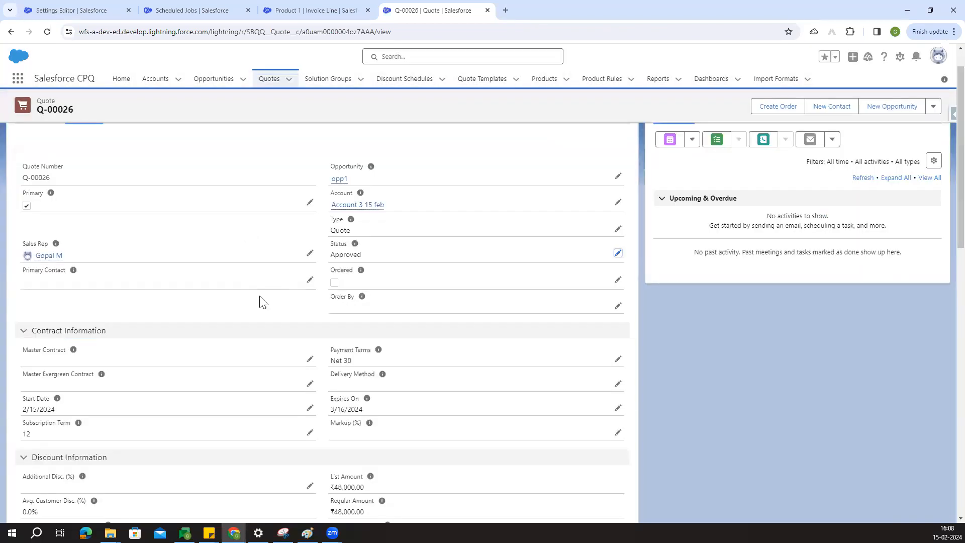
scroll(259, 301, "up", 1)
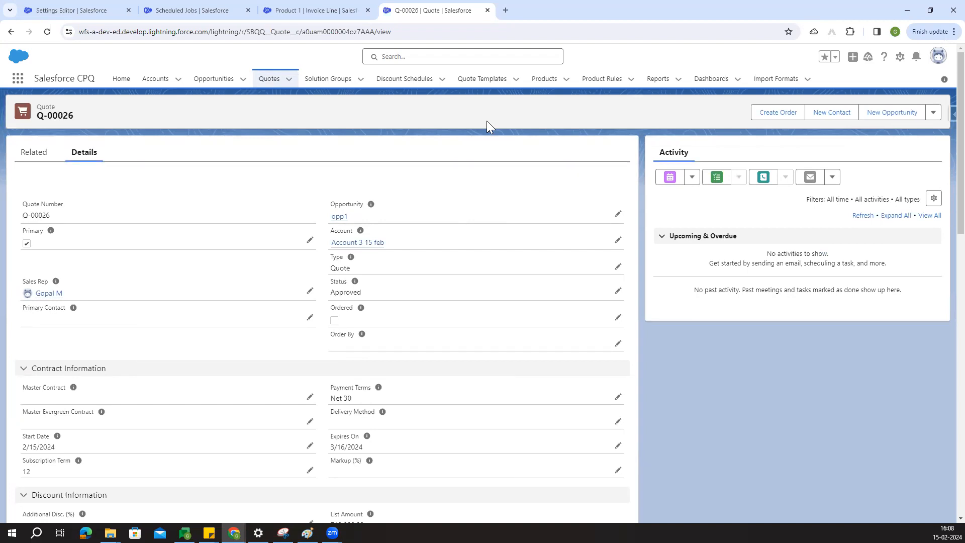
left_click(46, 155)
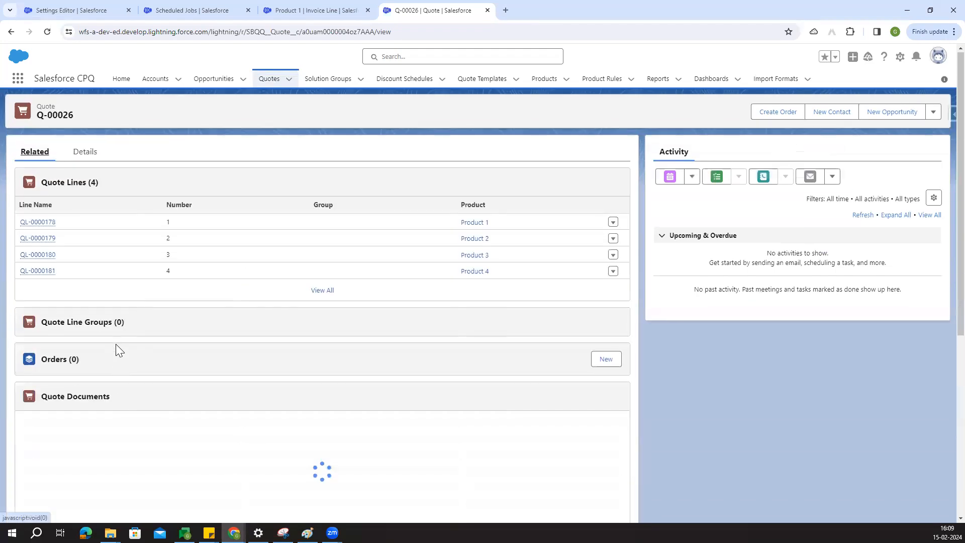
Mark the approved quote as Ordered in its details and save it.
scroll(115, 344, "down", 2)
scroll(105, 299, "up", 3)
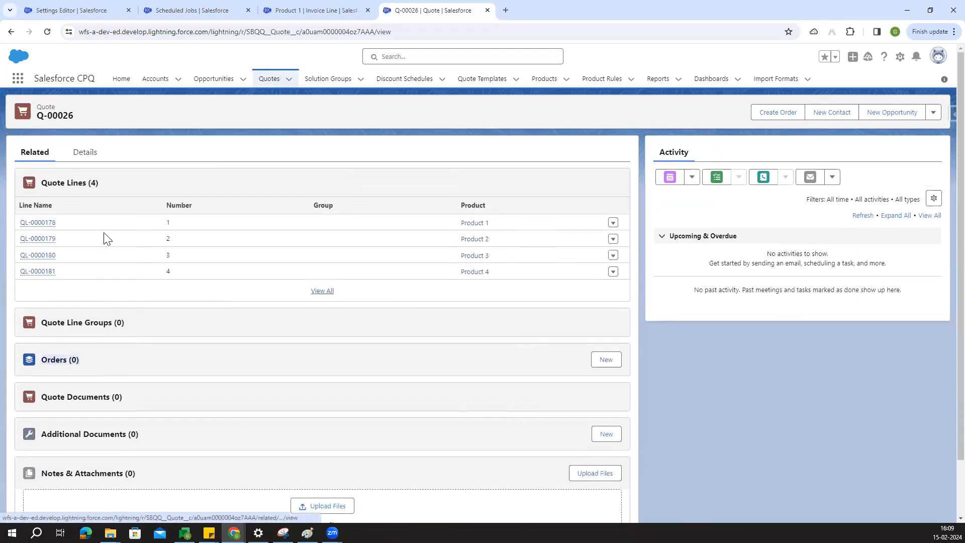
left_click(86, 151)
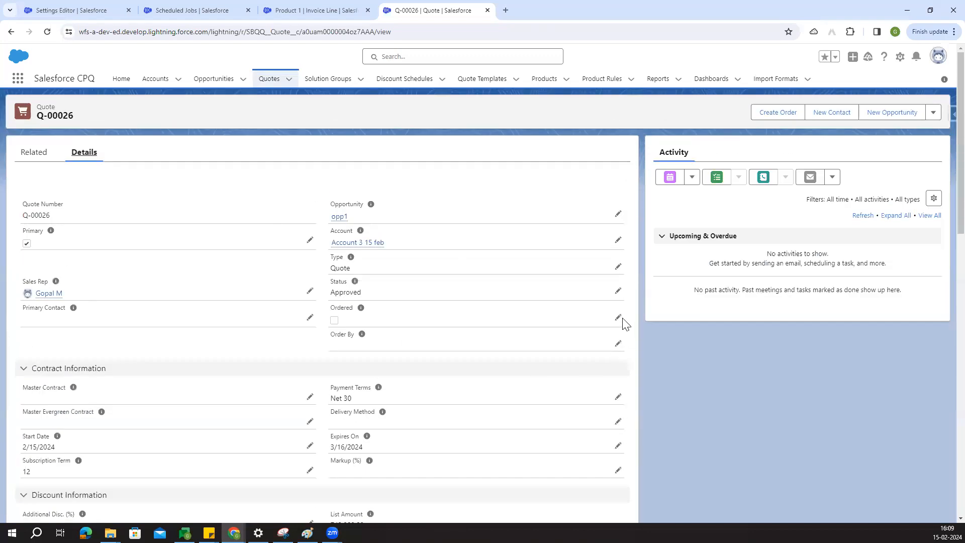
left_click(619, 311)
left_click(334, 320)
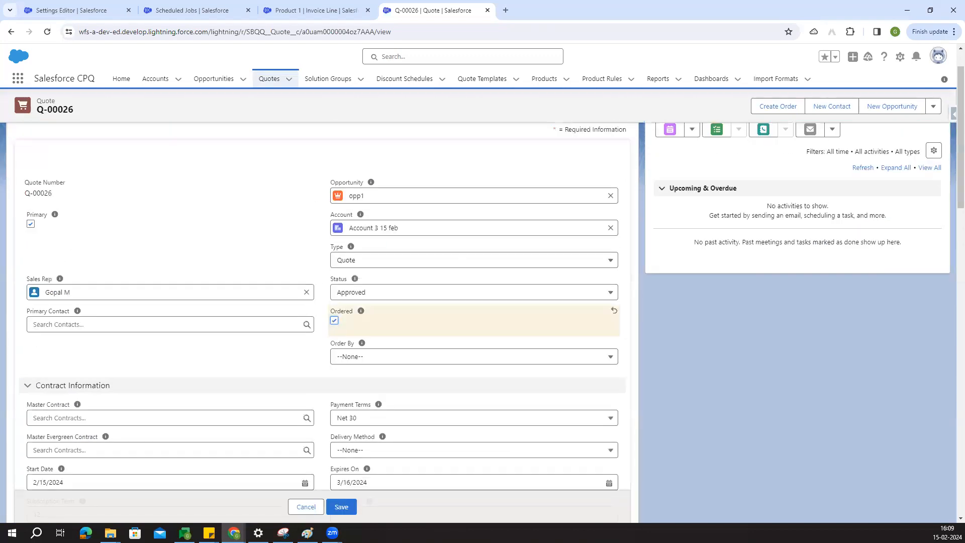
left_click(342, 507)
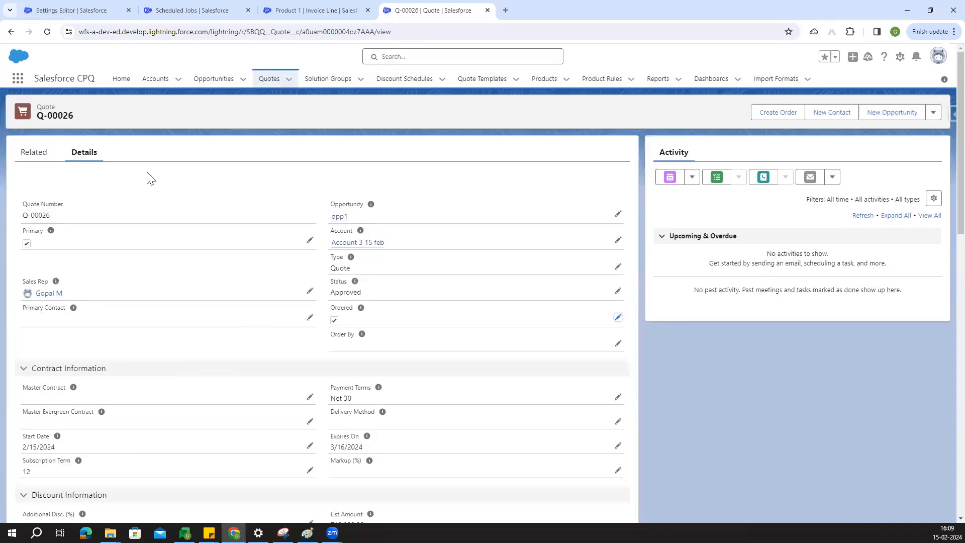
Show the quote's related records and open its draft order in a separate browser tab.
left_click(42, 154)
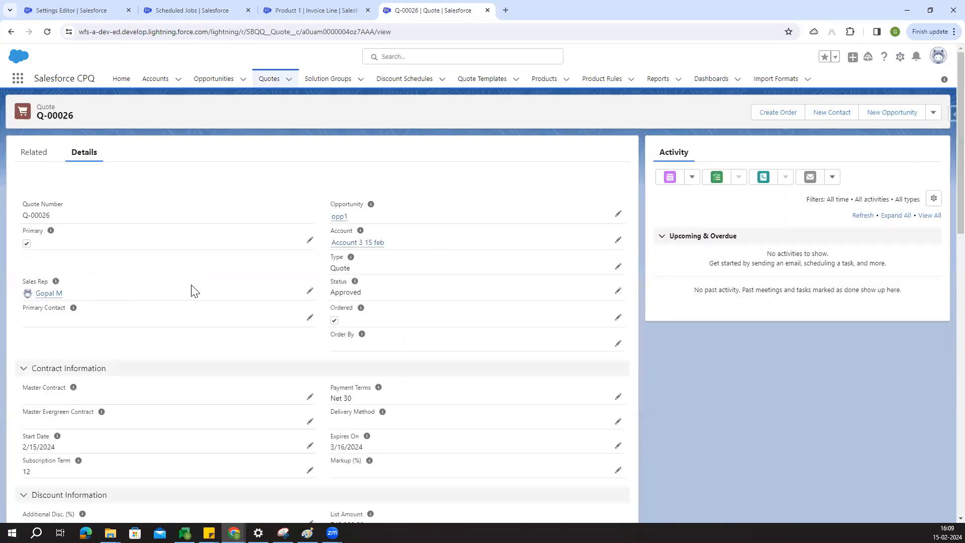
scroll(201, 294, "down", 6)
scroll(38, 172, "up", 5)
scroll(102, 257, "up", 1)
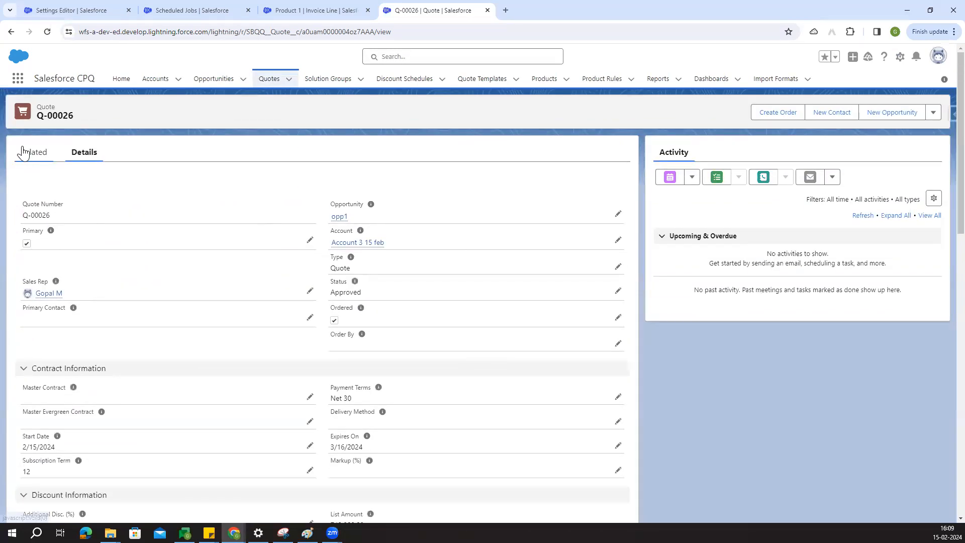
left_click(23, 151)
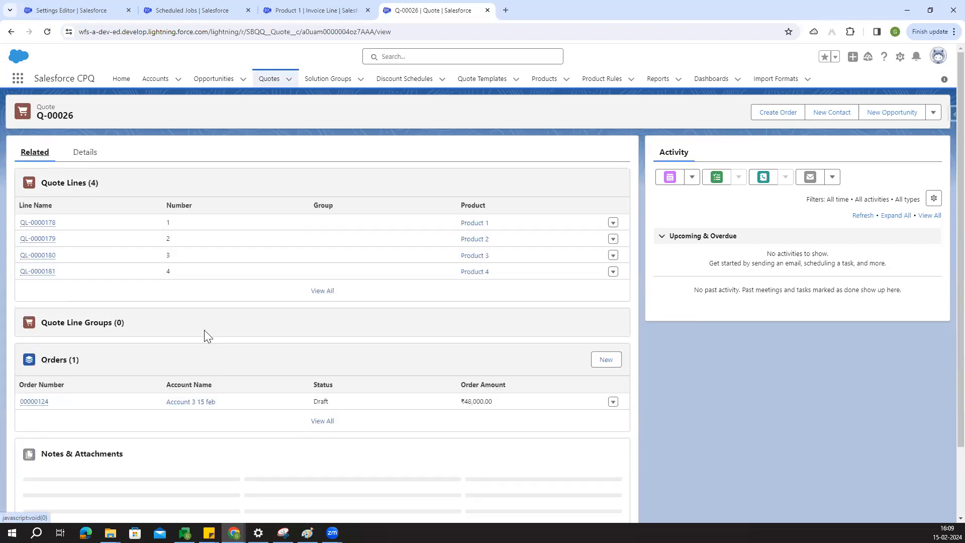
scroll(201, 362, "down", 2)
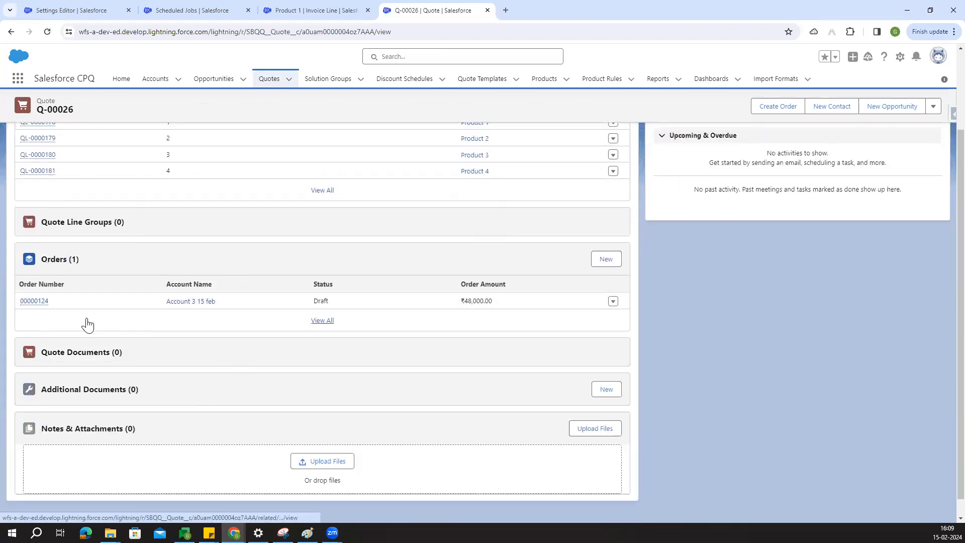
left_click(41, 301, "ctrl")
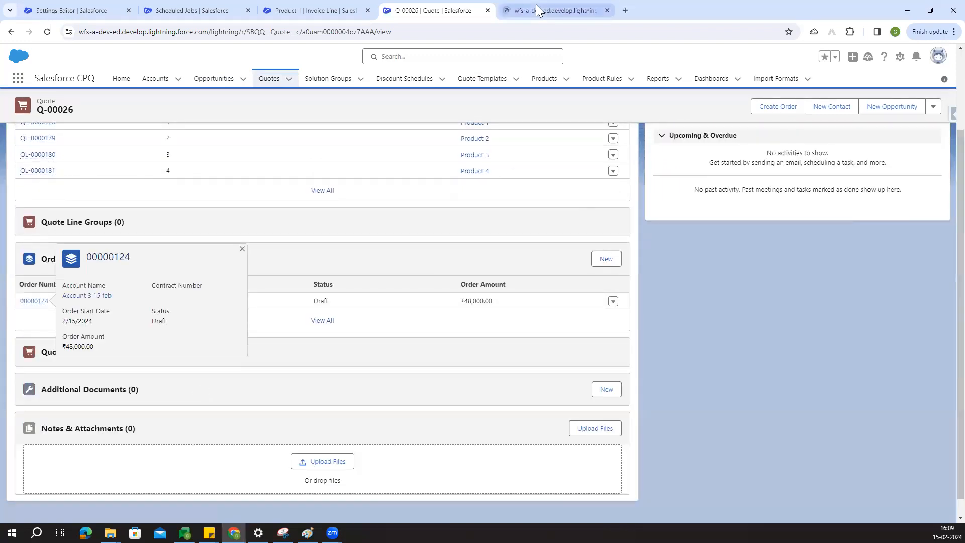
left_click(536, 8)
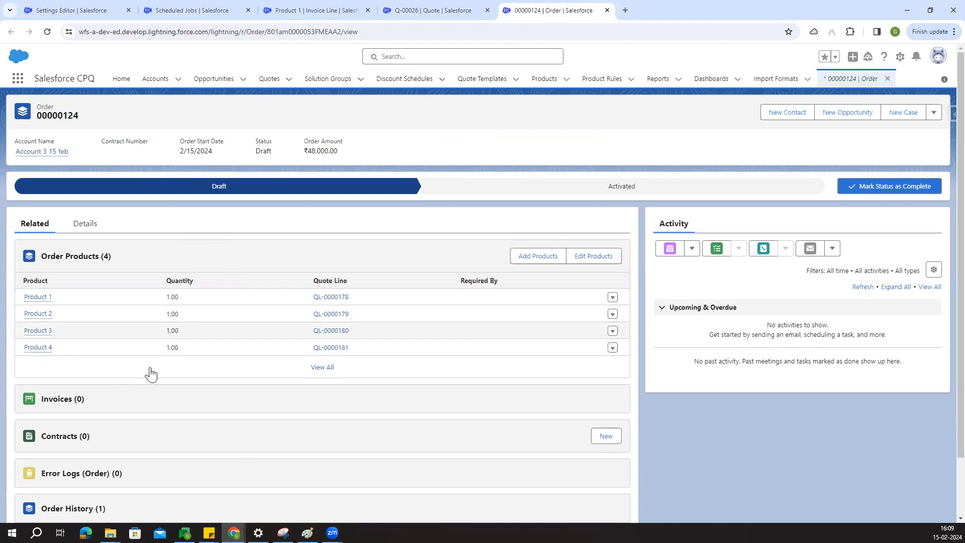
Open the order's Product 2 line in a separate tab and check its start date and next billing date.
left_click(39, 314, "ctrl")
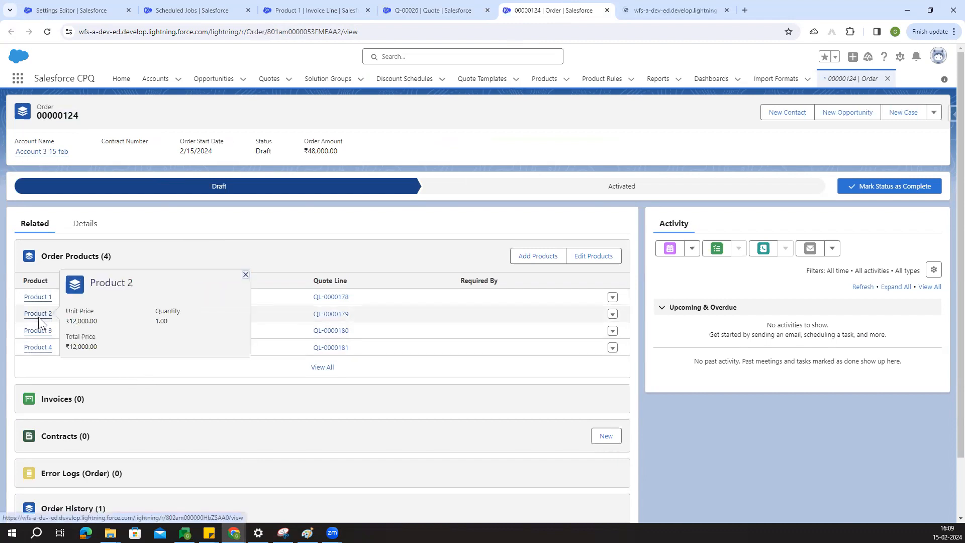
left_click(689, 6)
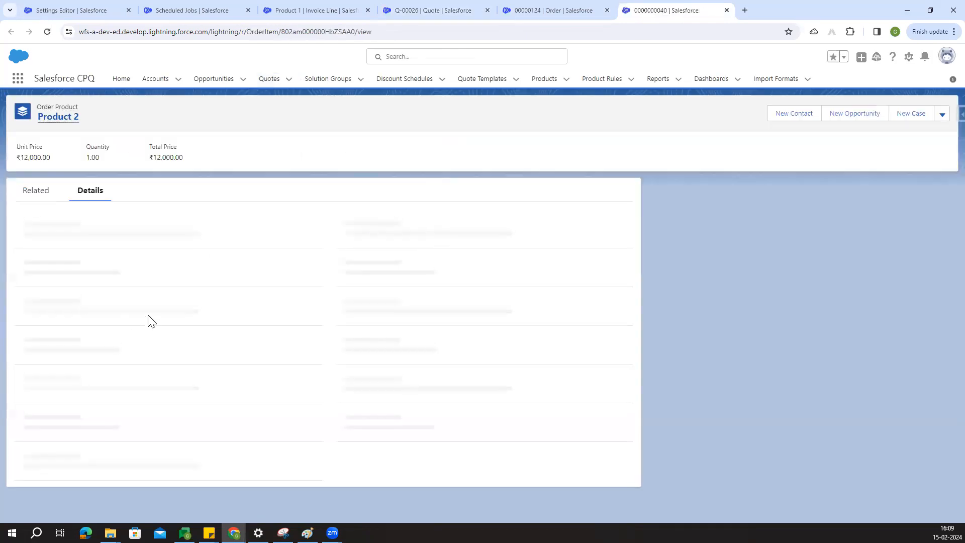
scroll(191, 338, "down", 8)
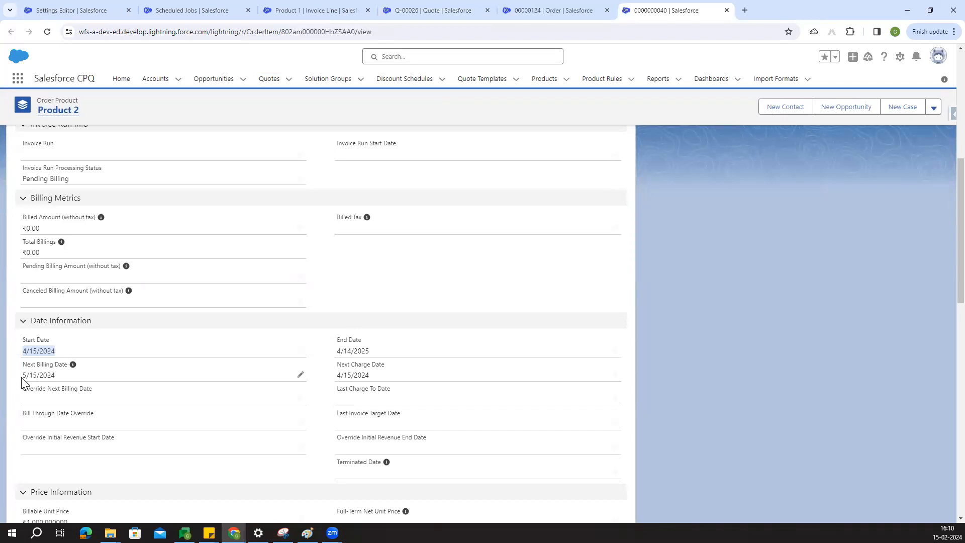
left_click_drag(34, 378, 53, 377)
left_click(59, 383)
scroll(297, 308, "up", 4)
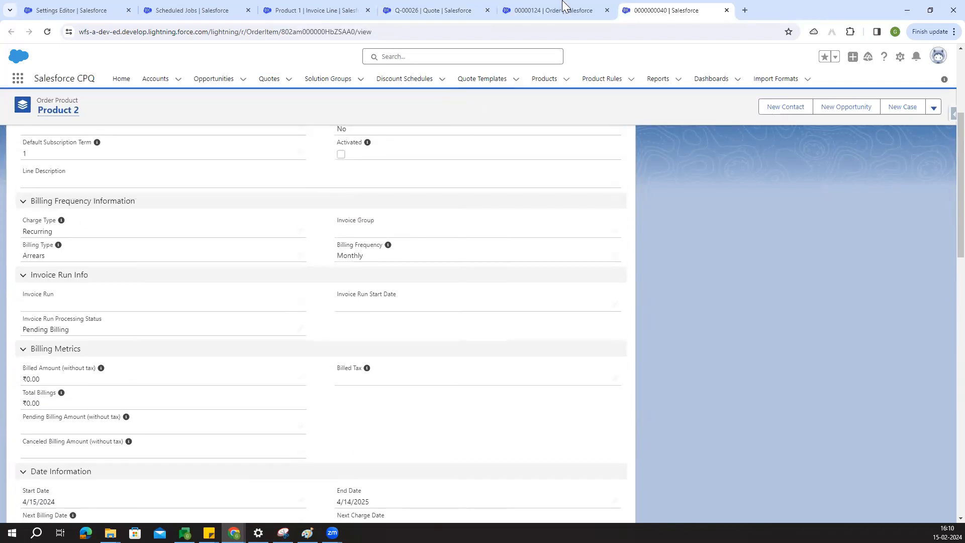
Open the order's Product 4 and Product 3 lines in separate tabs and check Product 4's next billing date.
left_click(558, 10)
left_click(39, 348, "ctrl")
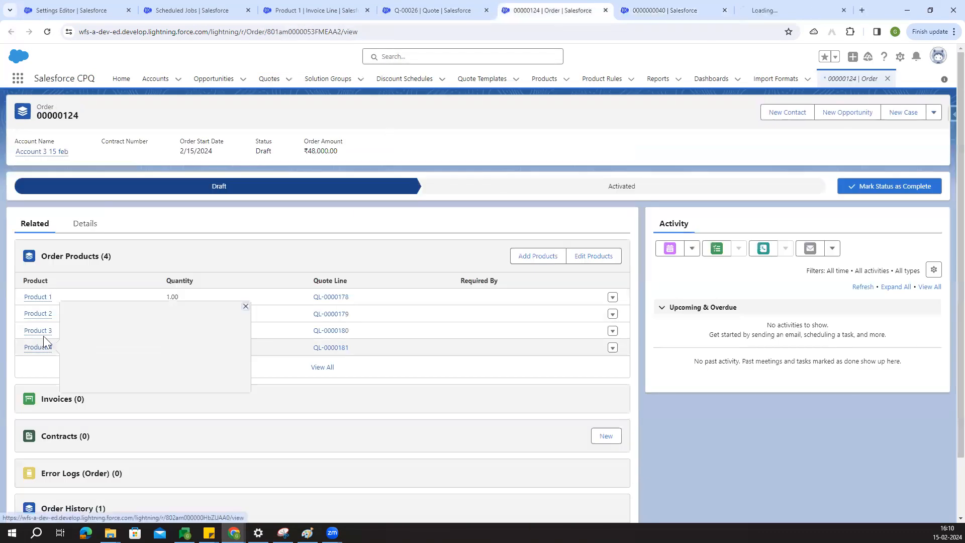
left_click(42, 338, "ctrl")
left_click(706, 9)
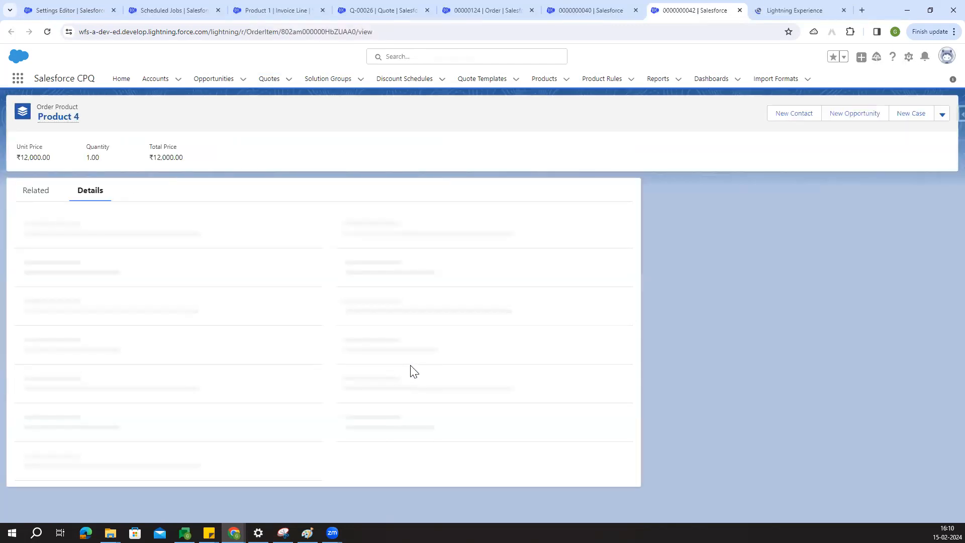
scroll(177, 442, "down", 6)
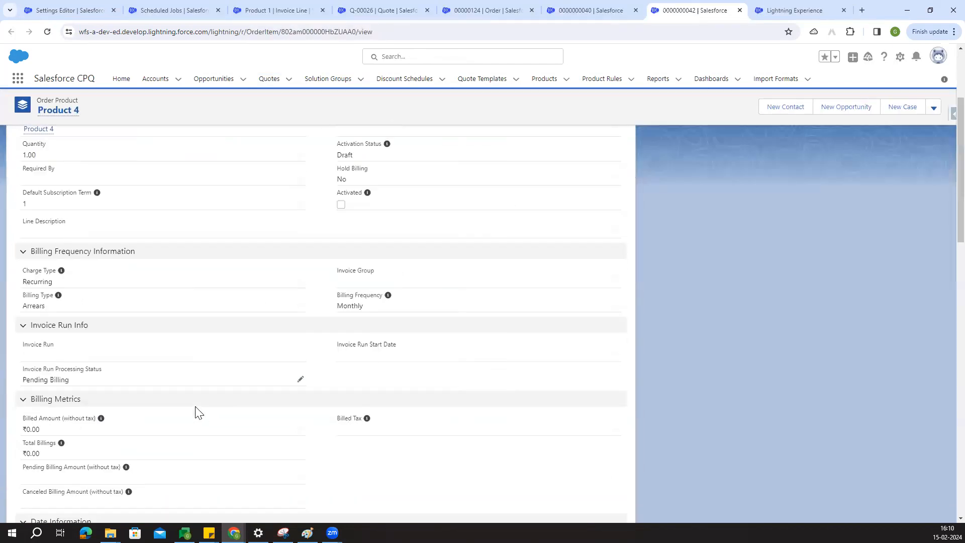
scroll(78, 375, "down", 1)
left_click_drag(21, 377, 68, 382)
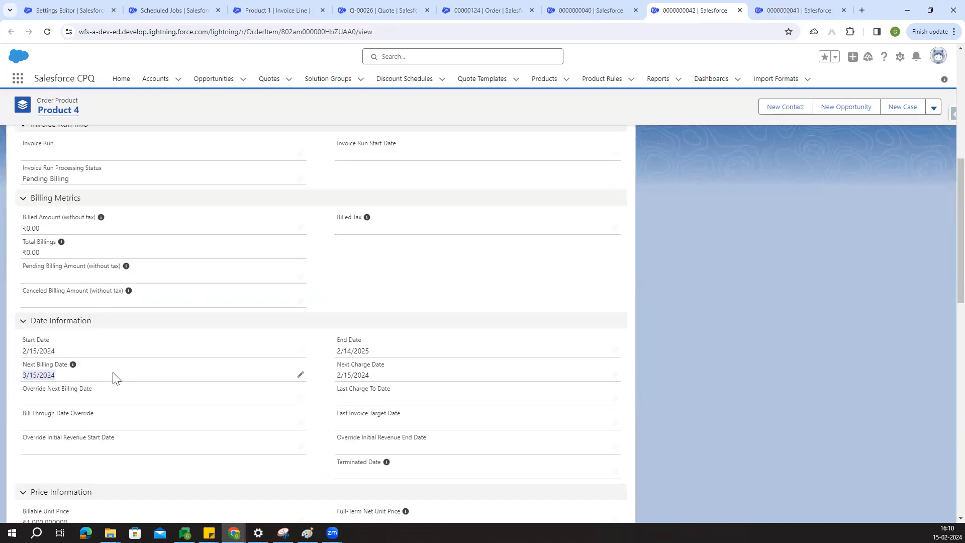
Return to the Product 2 order product and copy its start date.
left_click(564, 9)
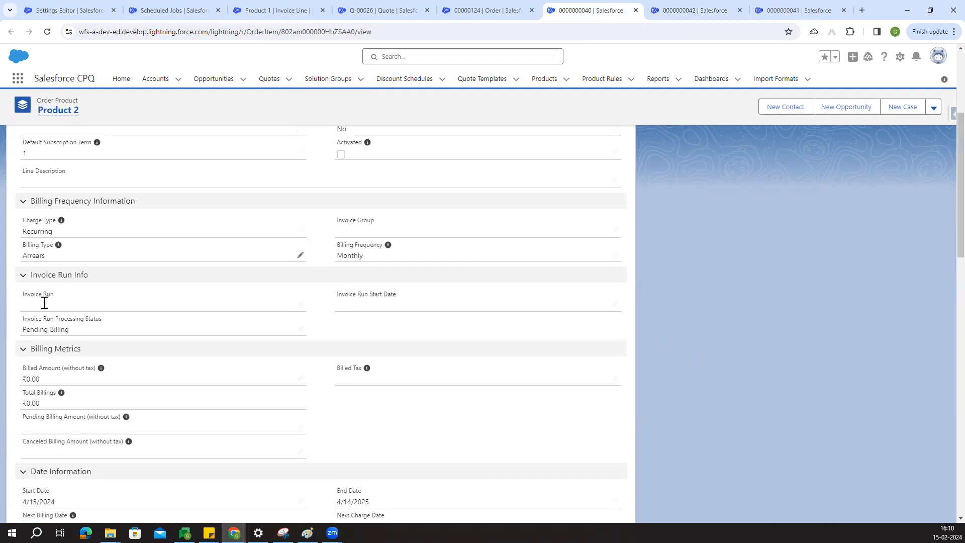
scroll(55, 352, "down", 3)
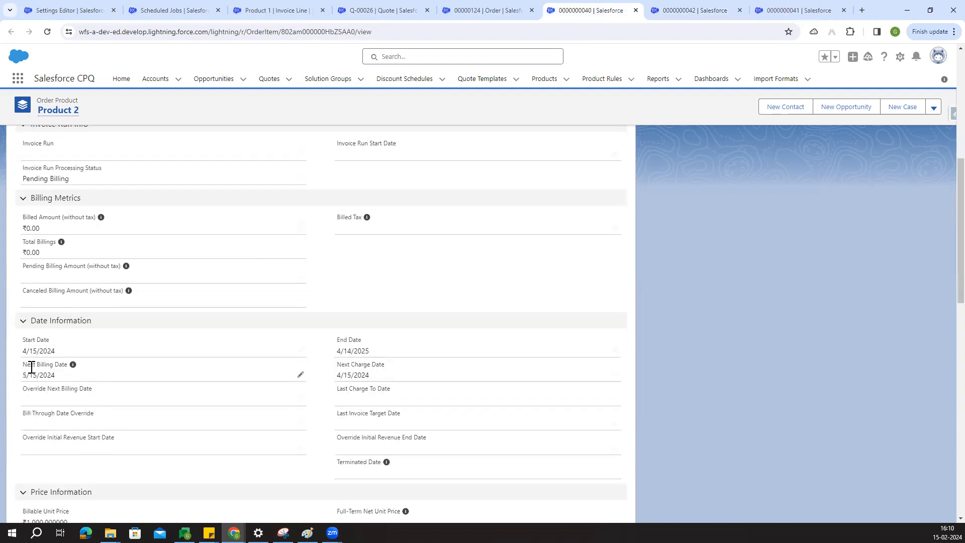
left_click_drag(55, 351, 22, 352)
key("ctrl+c")
left_click(665, 342)
Close the three order product tabs and set the order's status to Activated.
middle_click(698, 2)
middle_click(626, 2)
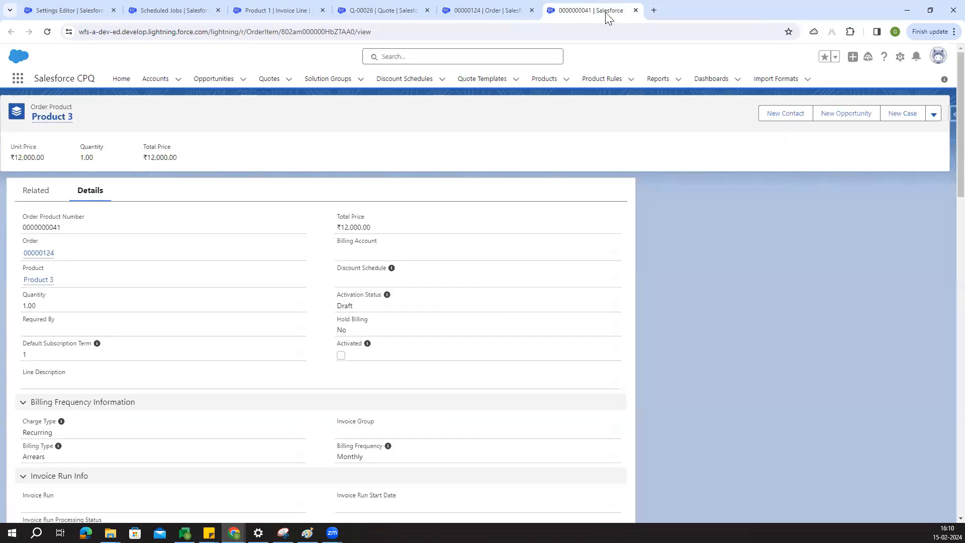
middle_click(609, 16)
left_click(83, 226)
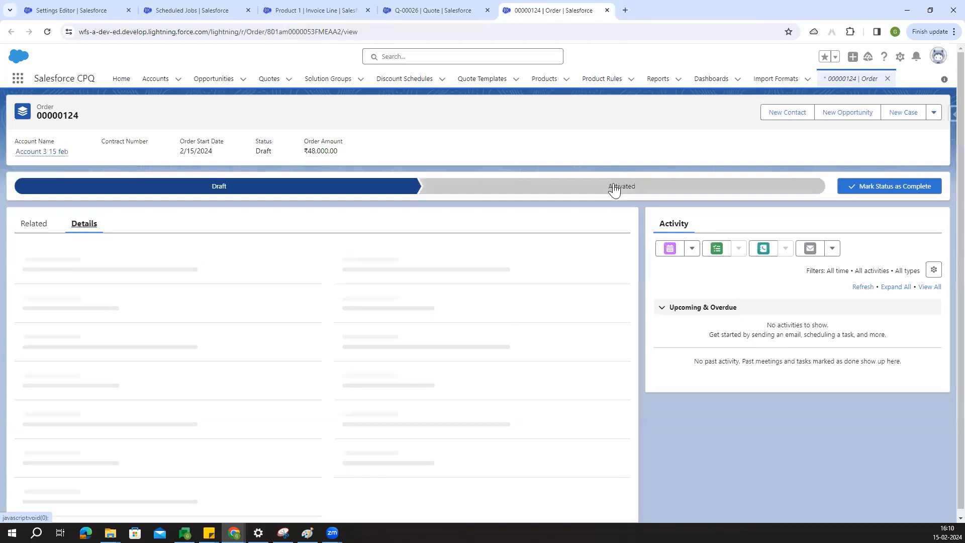
left_click(612, 189)
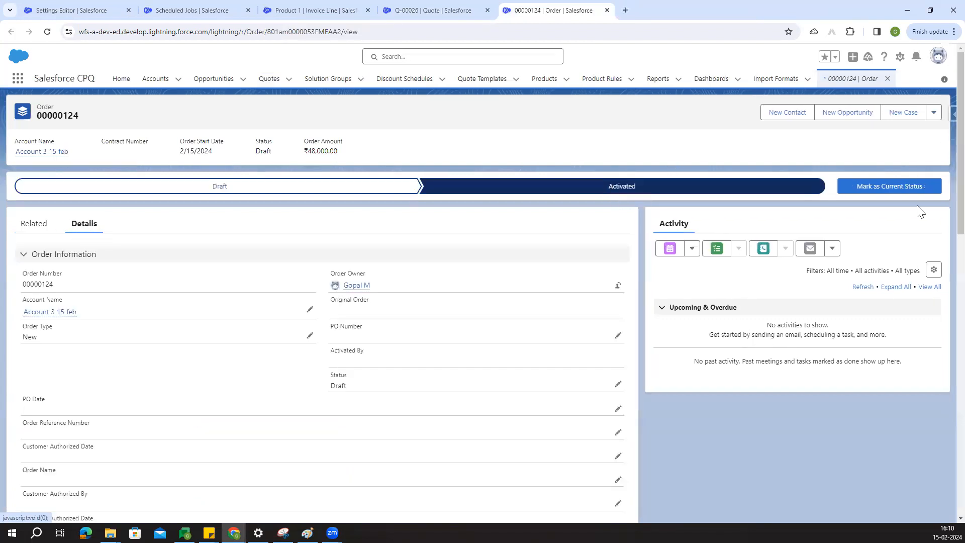
left_click(898, 187)
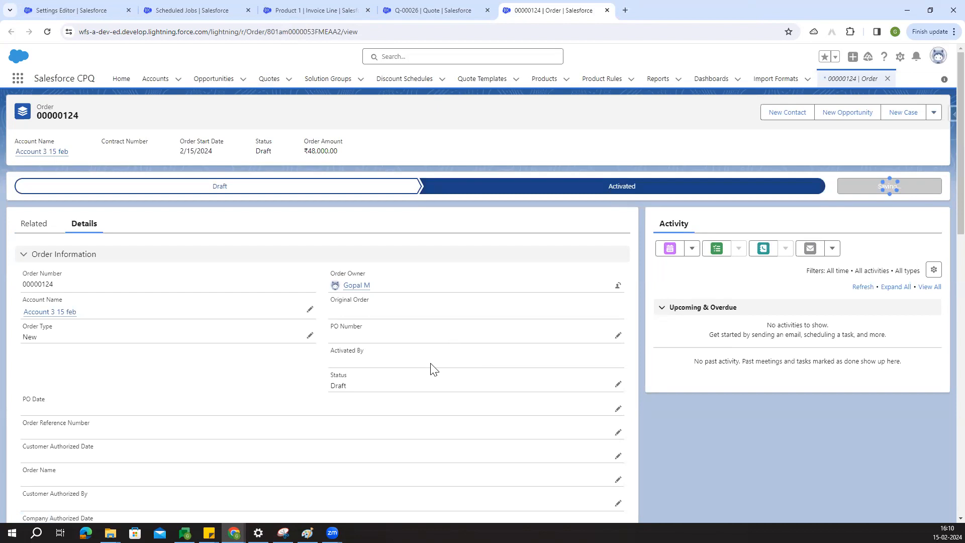
Set the order's invoice batch to Batch 1 in its billing information and save the order.
scroll(432, 359, "down", 7)
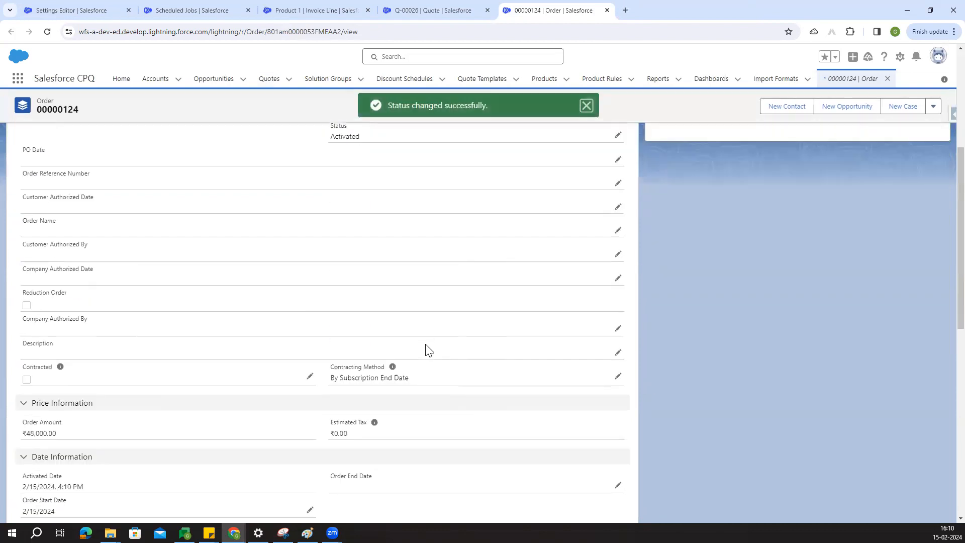
scroll(564, 371, "down", 4)
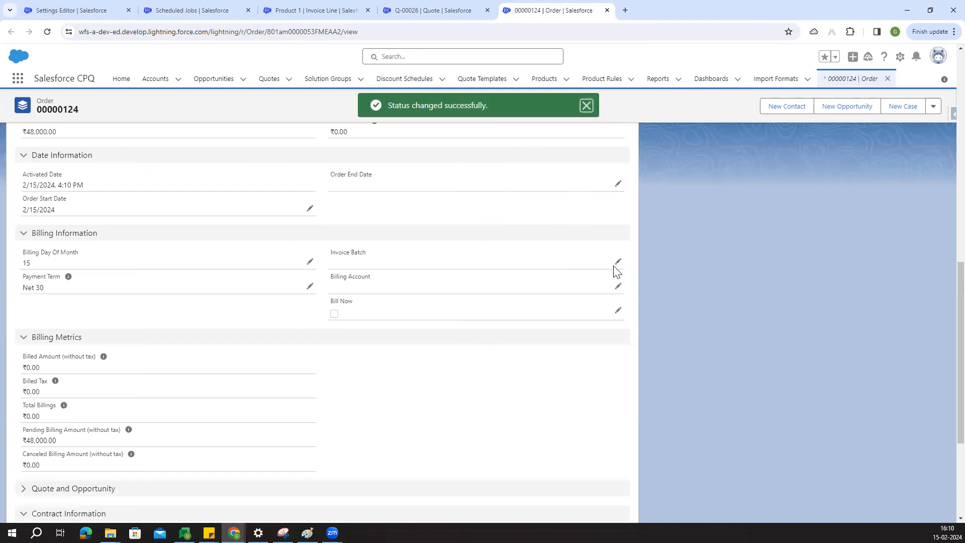
left_click(619, 265)
left_click(363, 272)
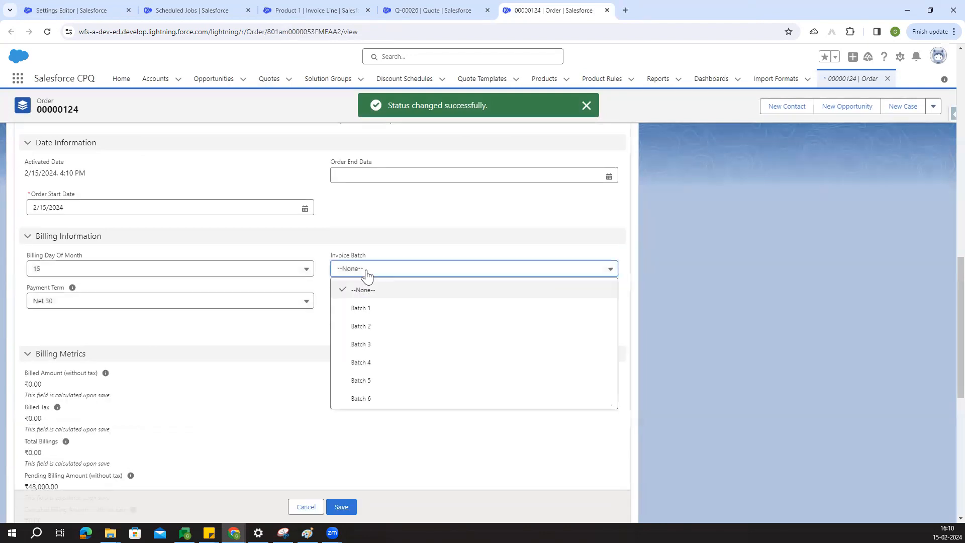
left_click(364, 309)
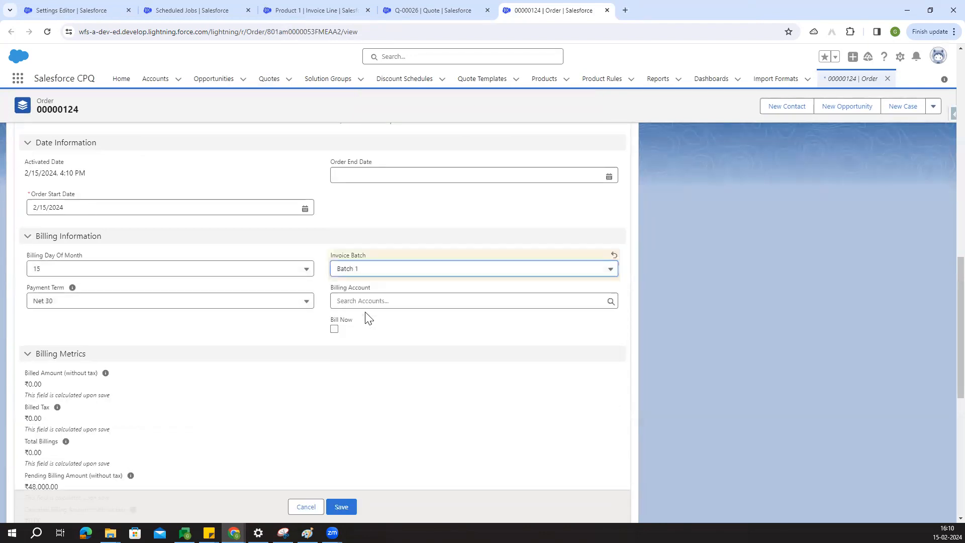
left_click(341, 508)
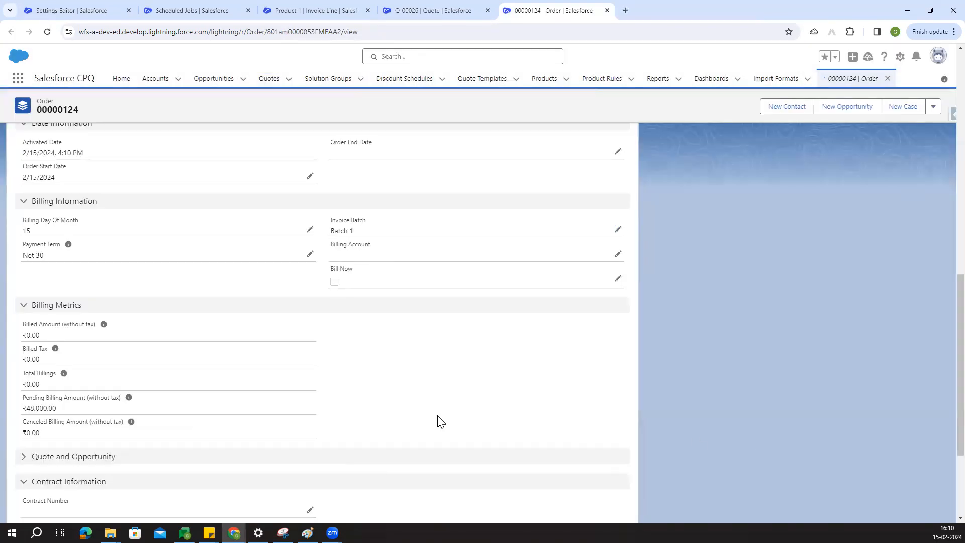
Find the Invoice Schedulers list, open it in a separate tab and start a new invoice scheduler.
scroll(441, 422, "up", 10)
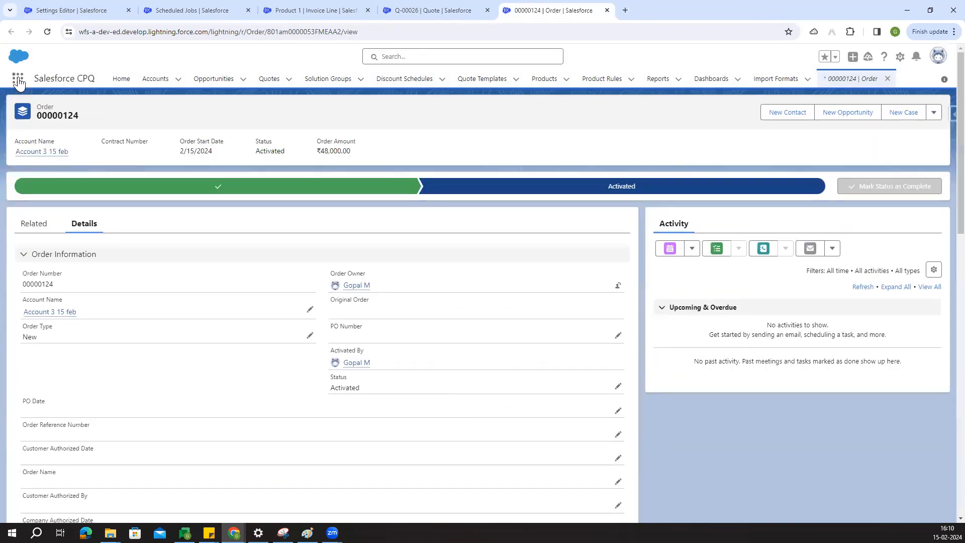
left_click(18, 79)
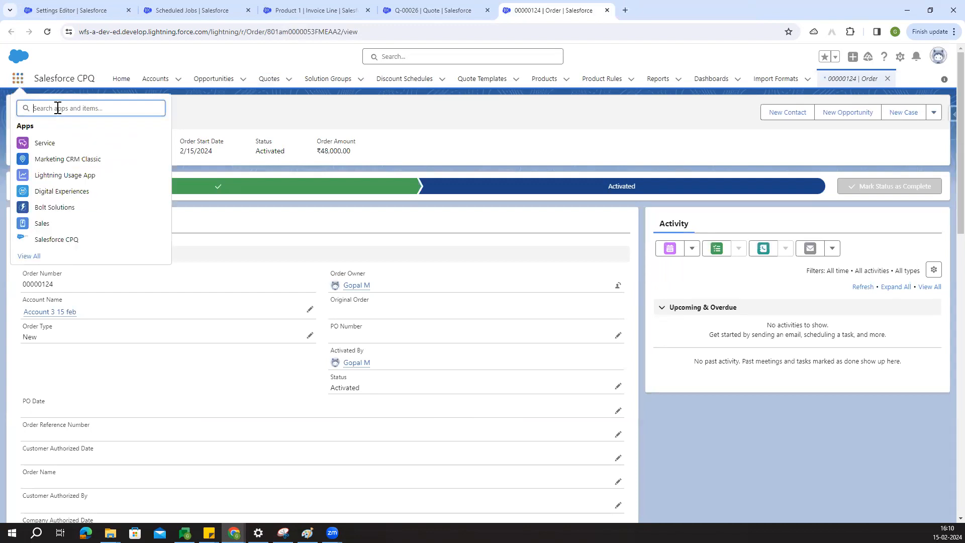
type("invoice")
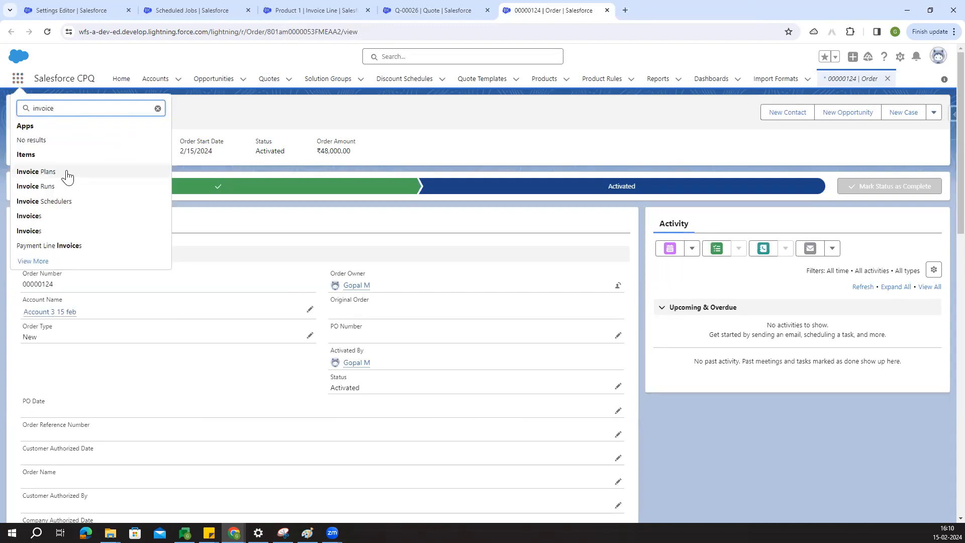
left_click(694, 10)
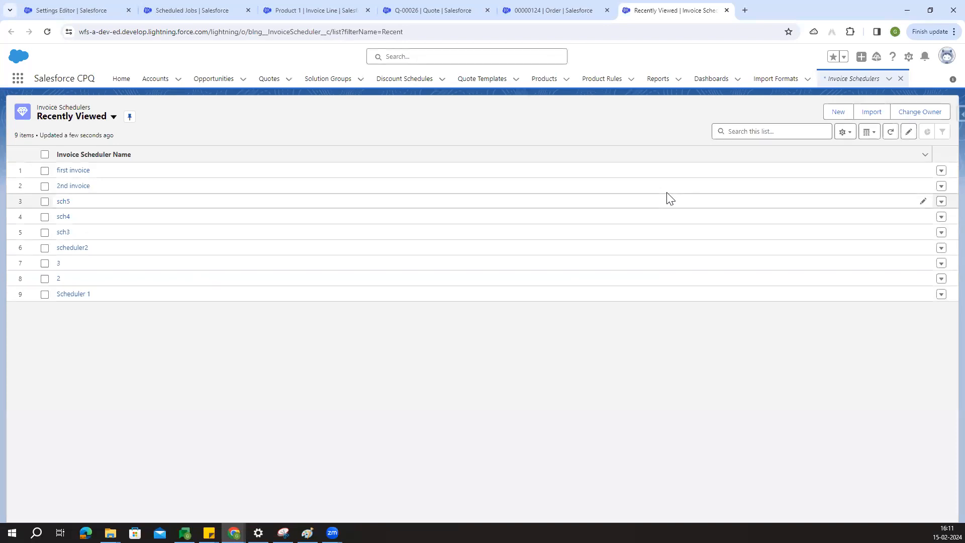
left_click(839, 112)
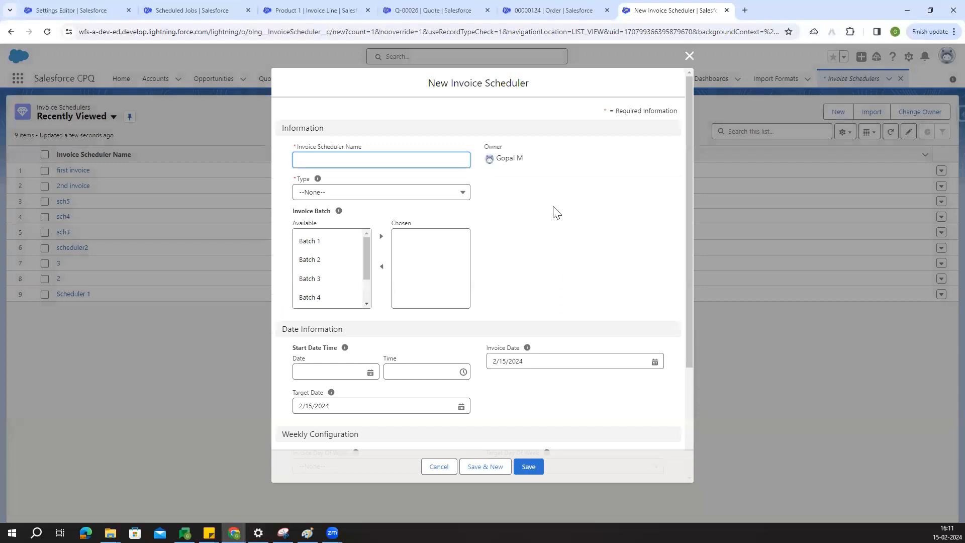
Name the scheduler "3 invoice", set its type to Once and choose Batch 1 as the invoice batch.
left_click(381, 166)
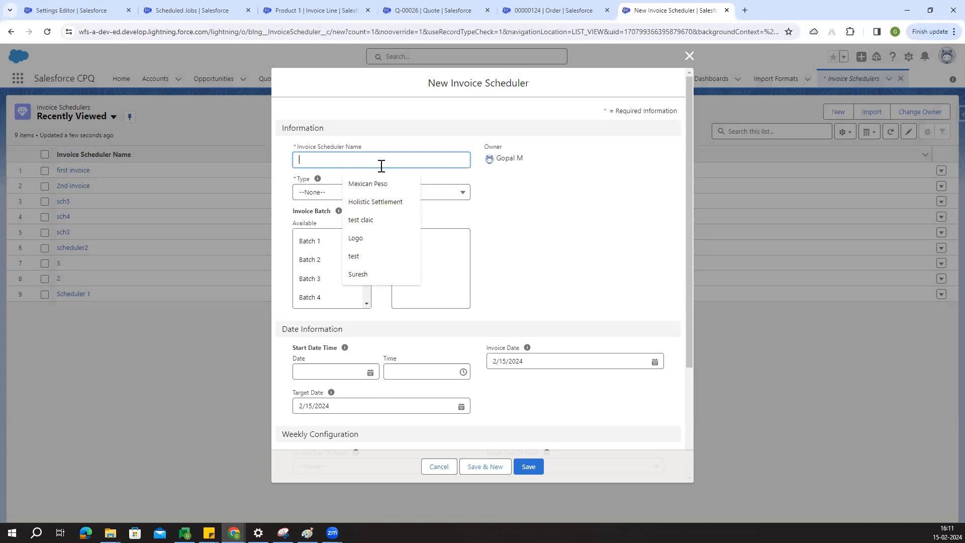
type("3 invoice")
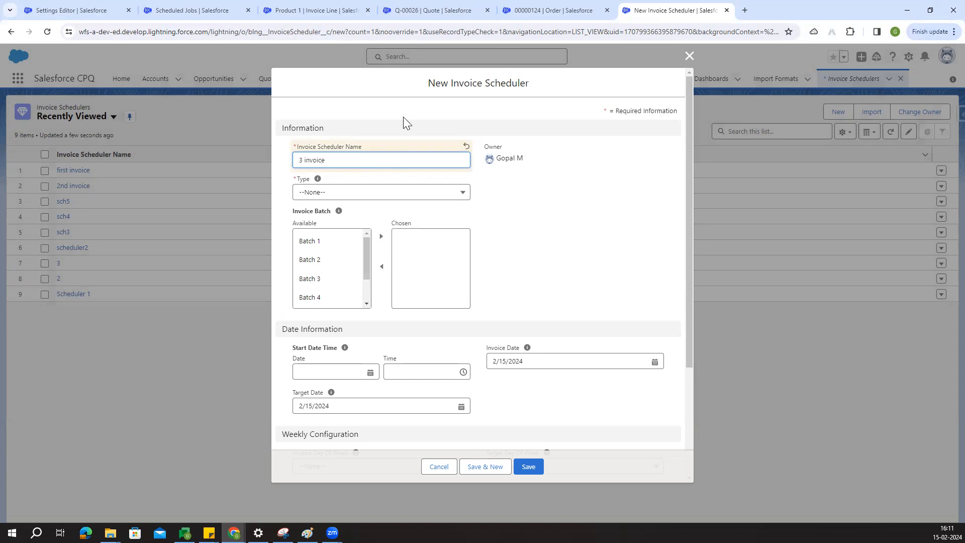
left_click(367, 196)
left_click(344, 286)
left_click(330, 245)
left_click(381, 237)
Set both the scheduler's invoice date and its target date to 4/15/2024.
scroll(553, 255, "down", 3)
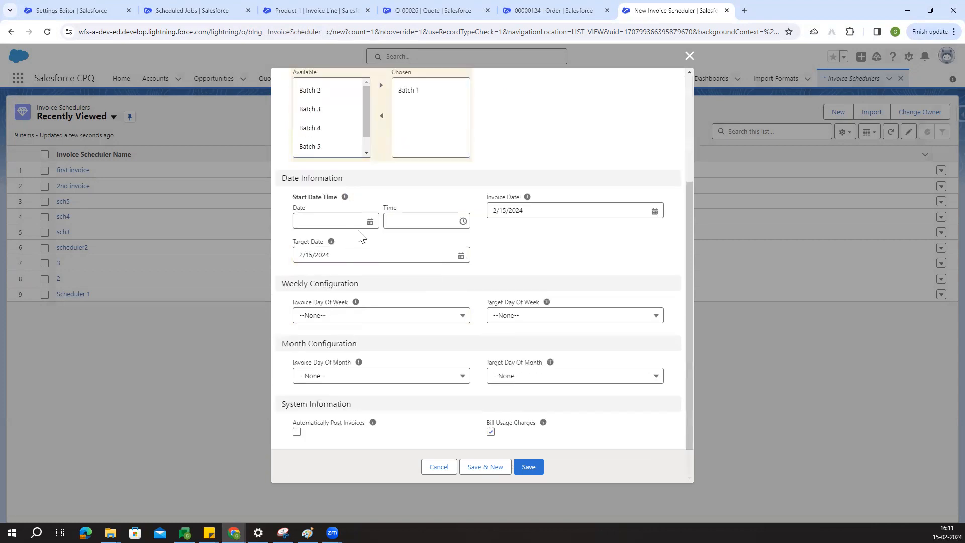
left_click(569, 211)
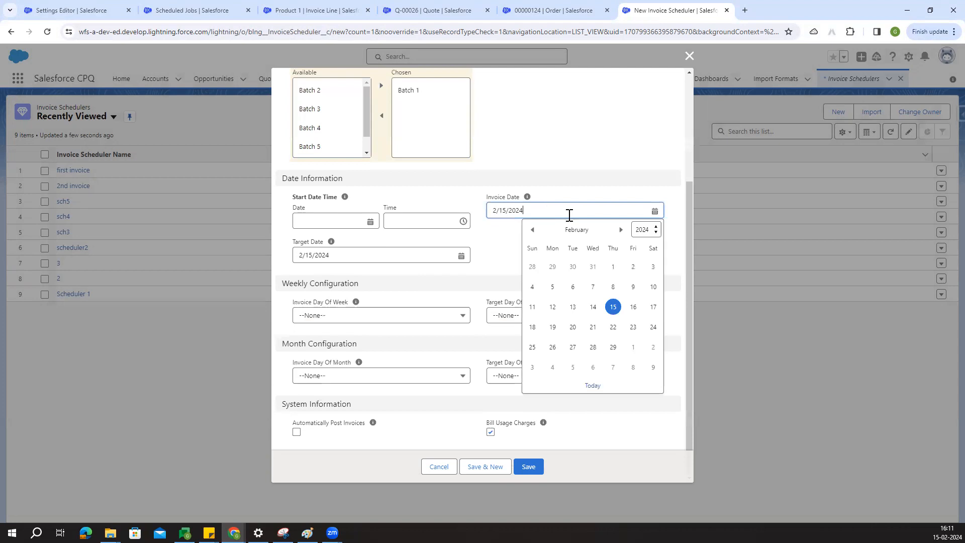
left_click(622, 229)
left_click(622, 229)
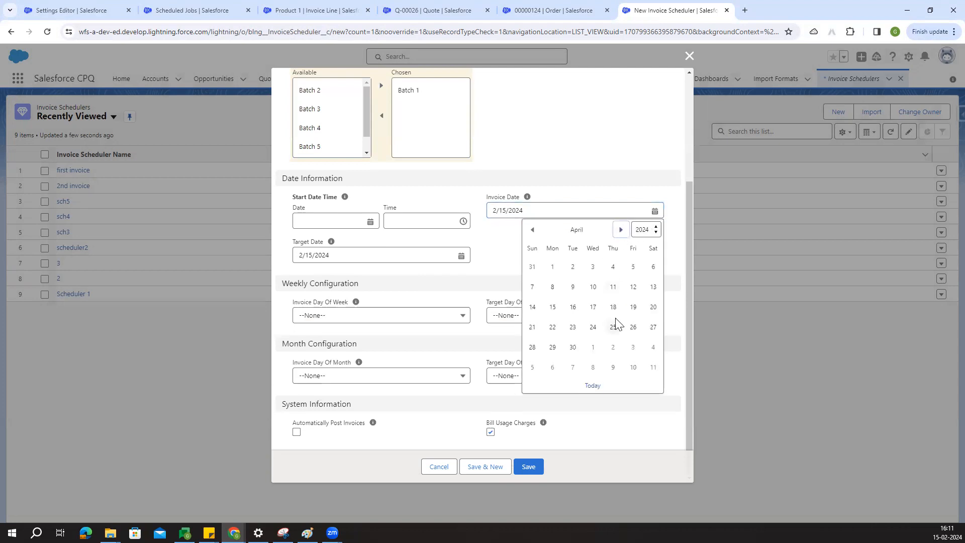
left_click(553, 307)
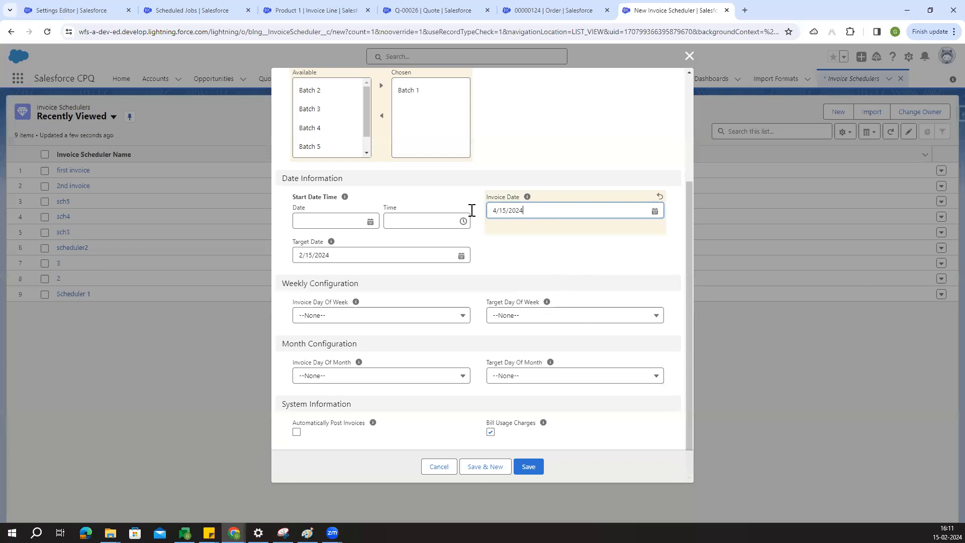
left_click(356, 256)
key("ctrl+a")
key("ctrl+v")
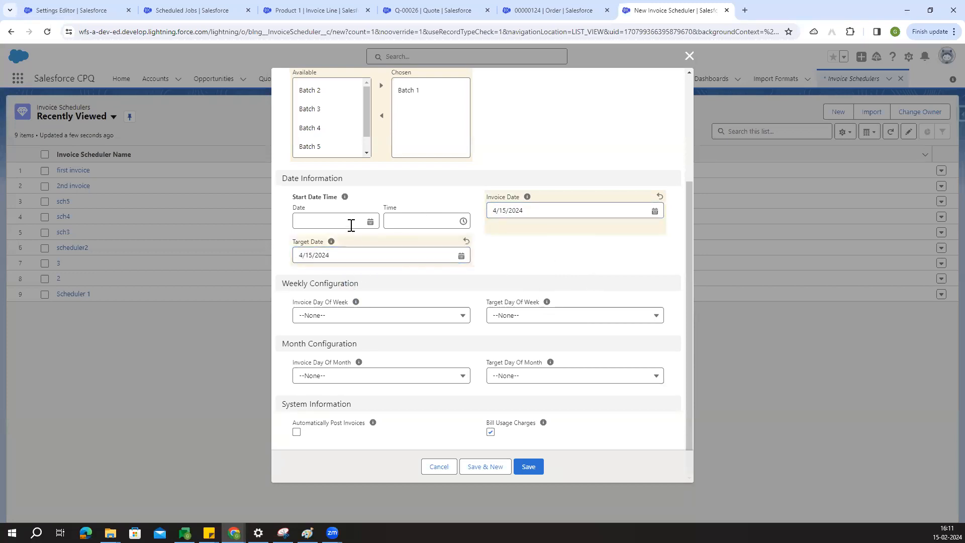
Set the scheduler's start date to 2/15/2024 and its start time to 04:13 PM, checking the system clock for the current time.
left_click(352, 222)
left_click(380, 336)
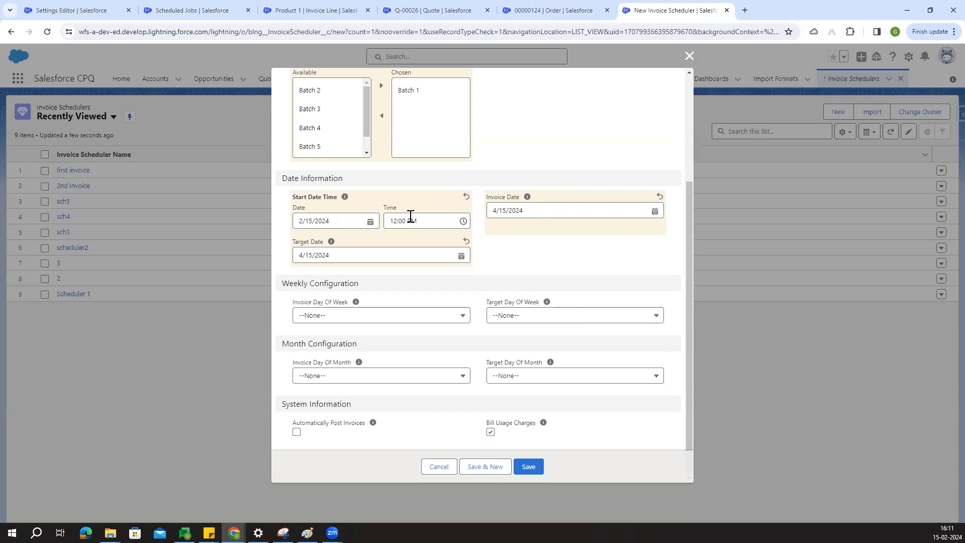
left_click(947, 533)
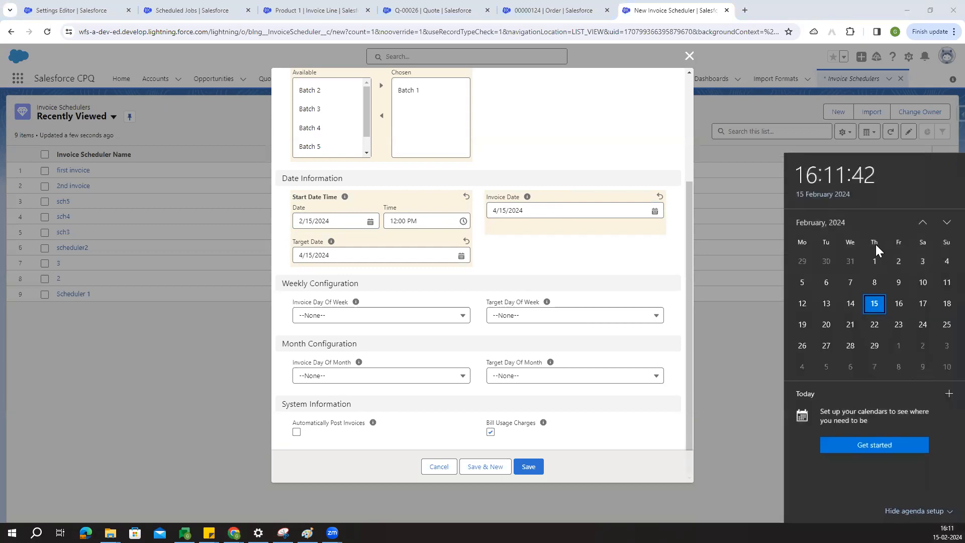
left_click(397, 221)
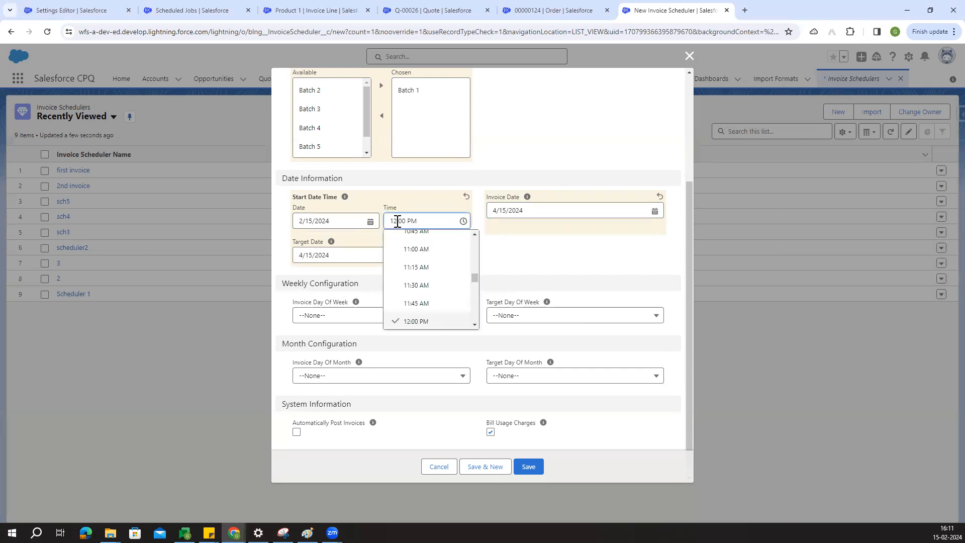
key("BackSpace")
key("BackSpace")
type("01")
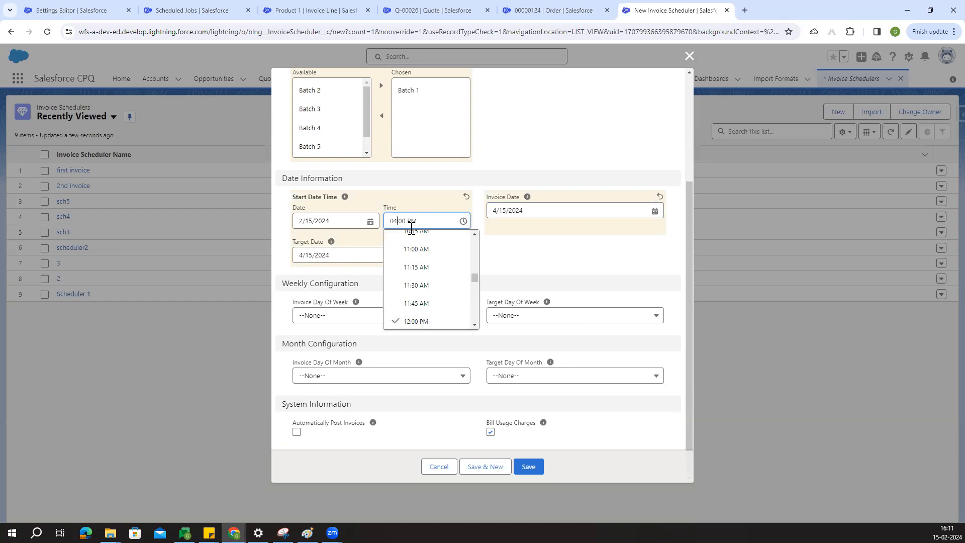
key("BackSpace")
type("4")
key("BackSpace")
key("BackSpace")
type("13")
left_click(532, 246)
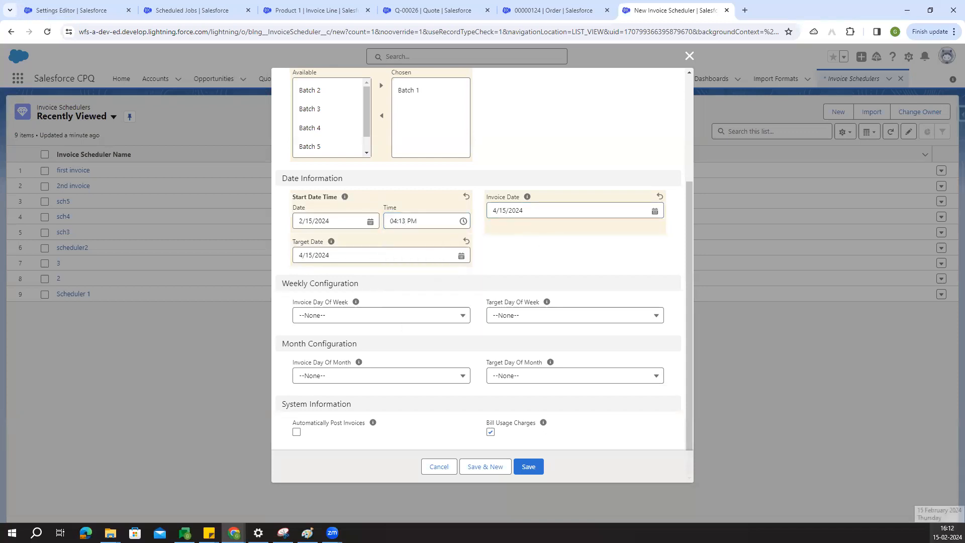
Check the system clock against the chosen start time and save the invoice scheduler.
left_click(947, 533)
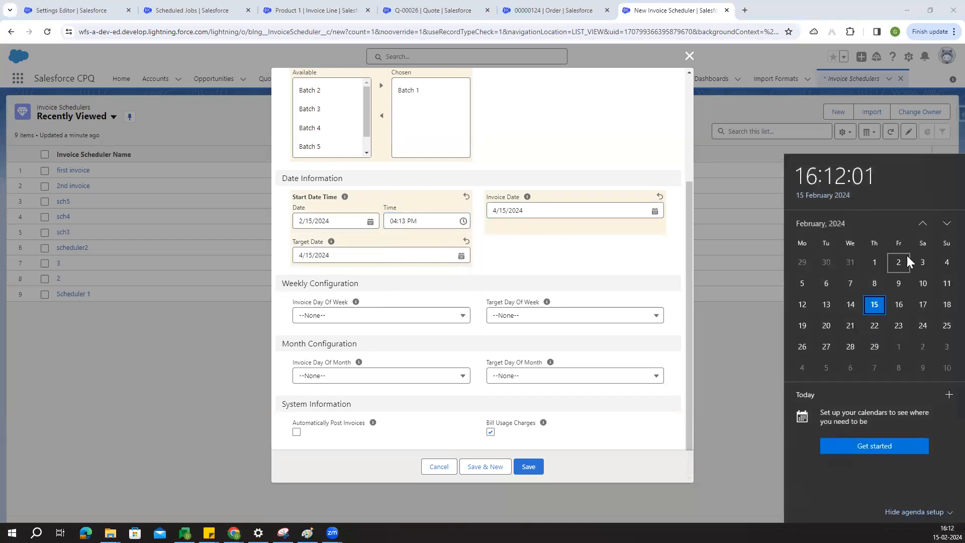
left_click(517, 258)
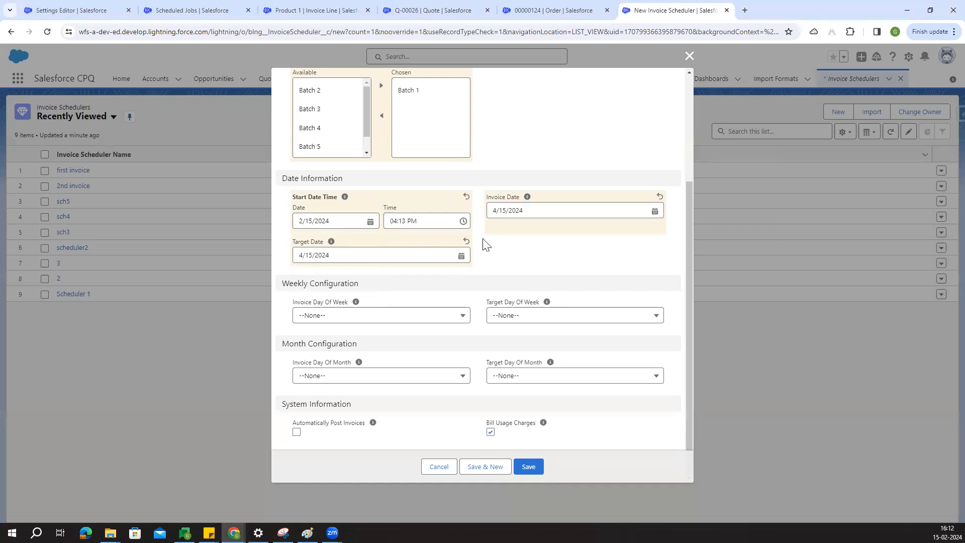
left_click(526, 466)
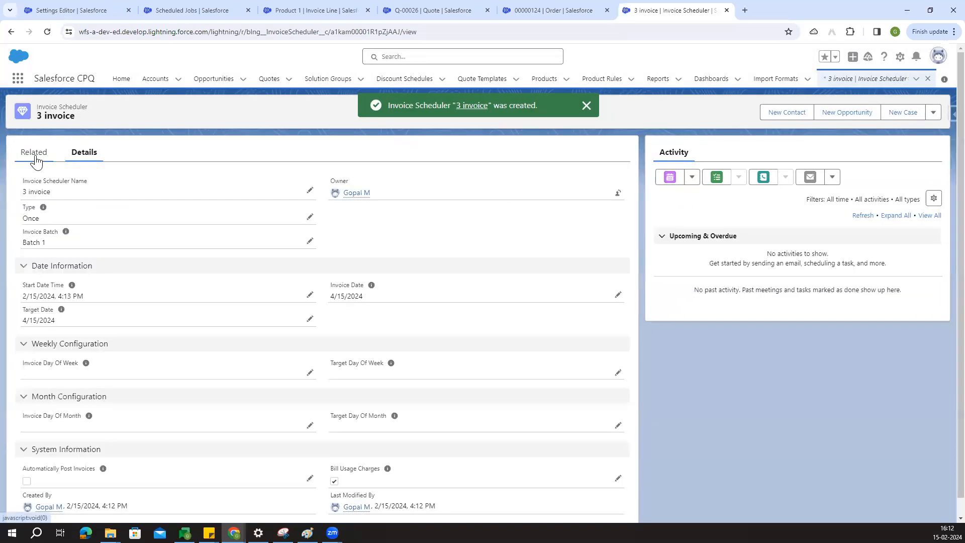
Check the new scheduler's related invoice runs and its start date and time.
left_click(34, 159)
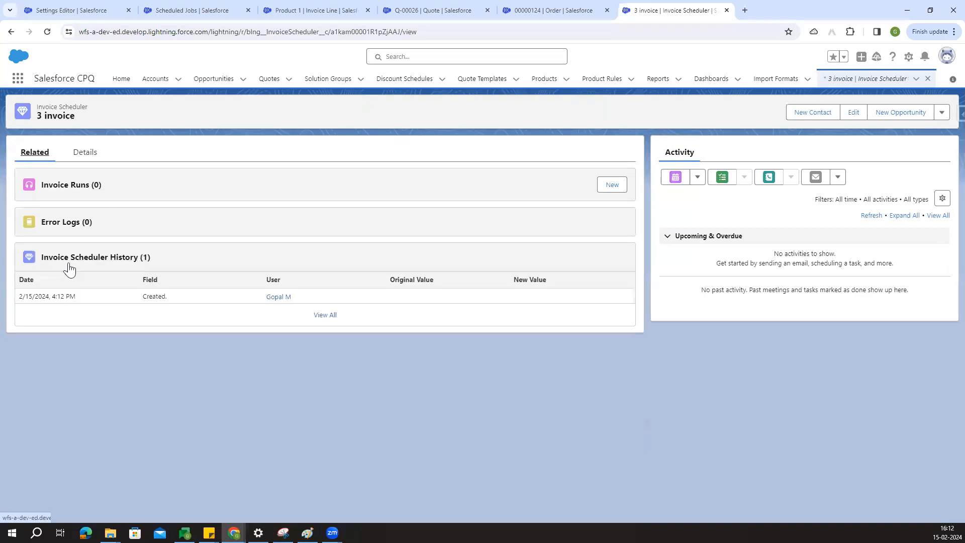
left_click(92, 153)
left_click_drag(58, 298, 108, 299)
left_click(145, 296)
Refresh the Scheduled Jobs list and check the next scheduled run of the "3 invoice" job.
left_click(179, 10)
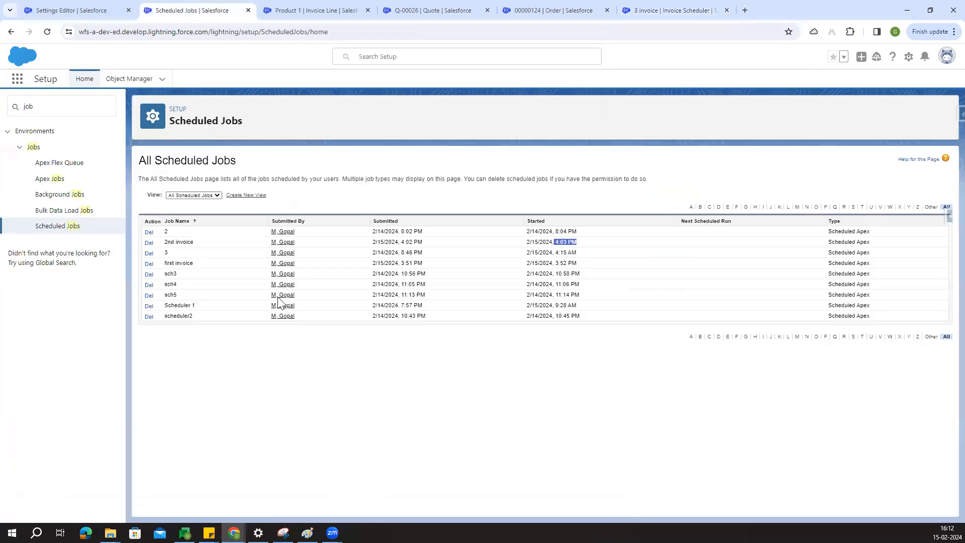
left_click(47, 31)
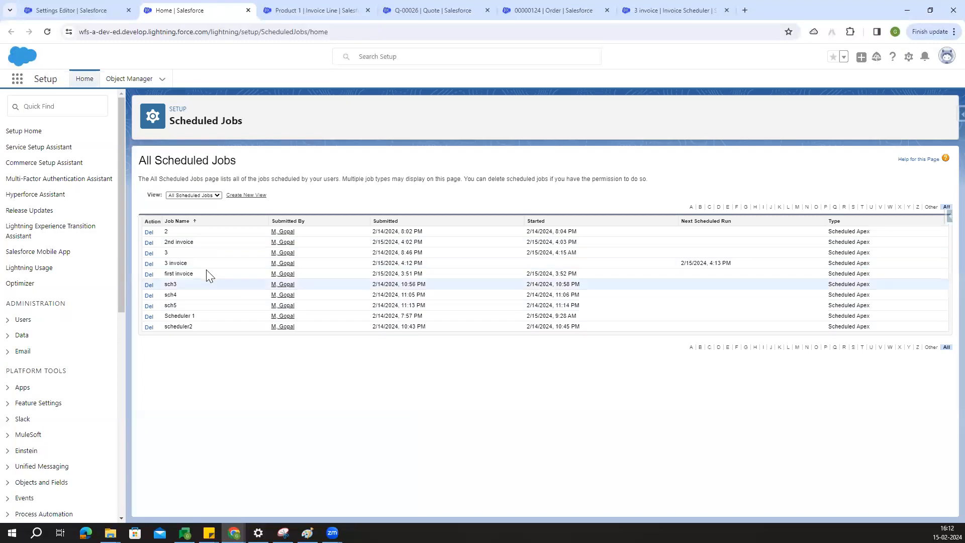
left_click_drag(167, 259, 677, 261)
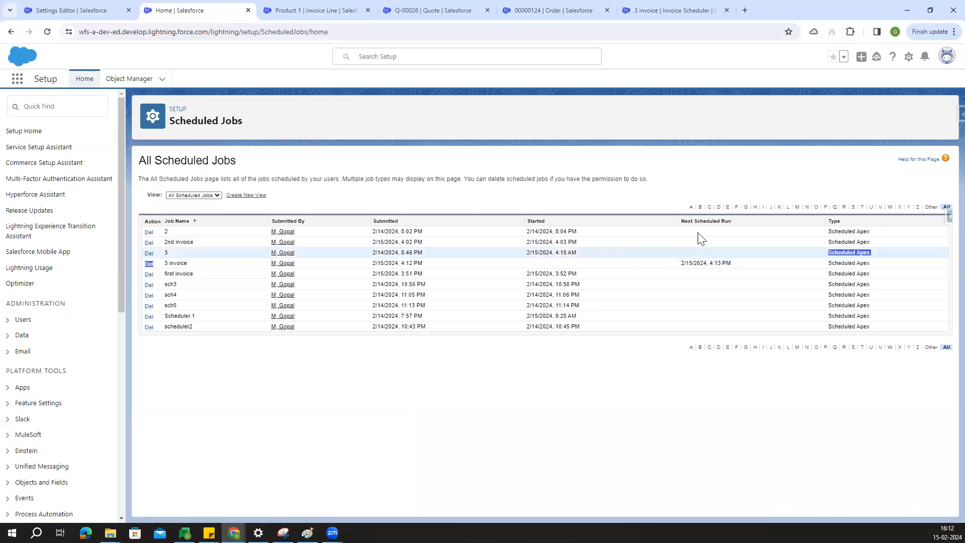
left_click_drag(680, 221, 726, 219)
left_click_drag(680, 268, 739, 269)
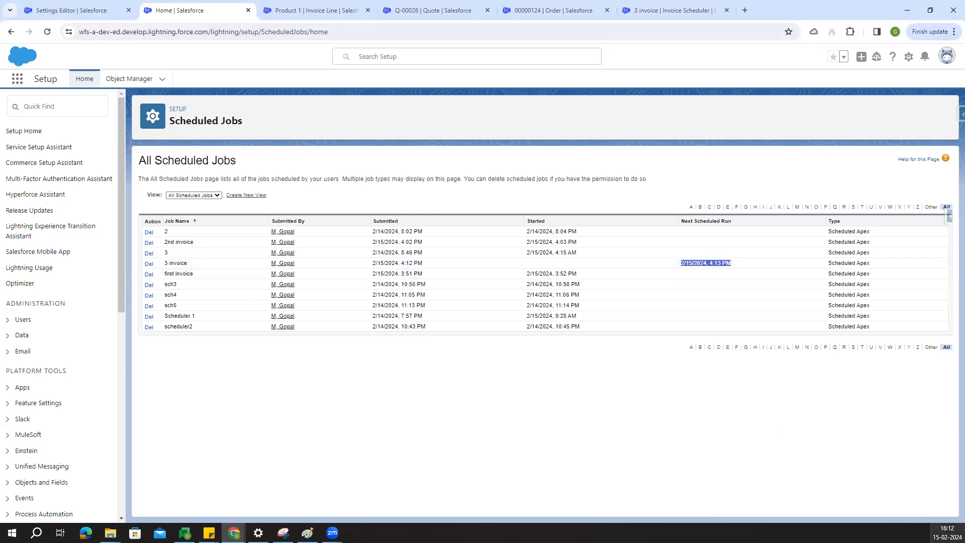
Compare the system clock with the next scheduled run time of the "3 invoice" job.
left_click(948, 533)
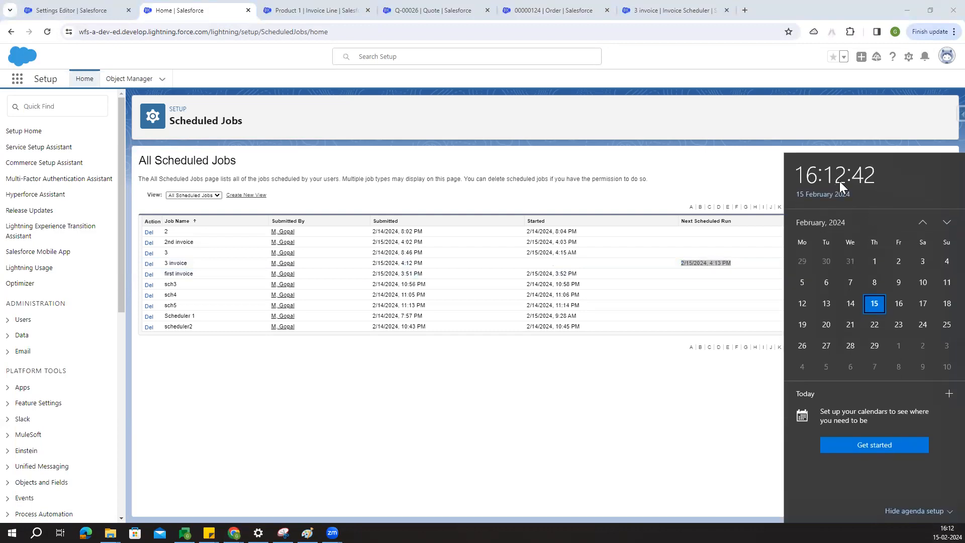
left_click(665, 263)
left_click_drag(763, 259, 679, 266)
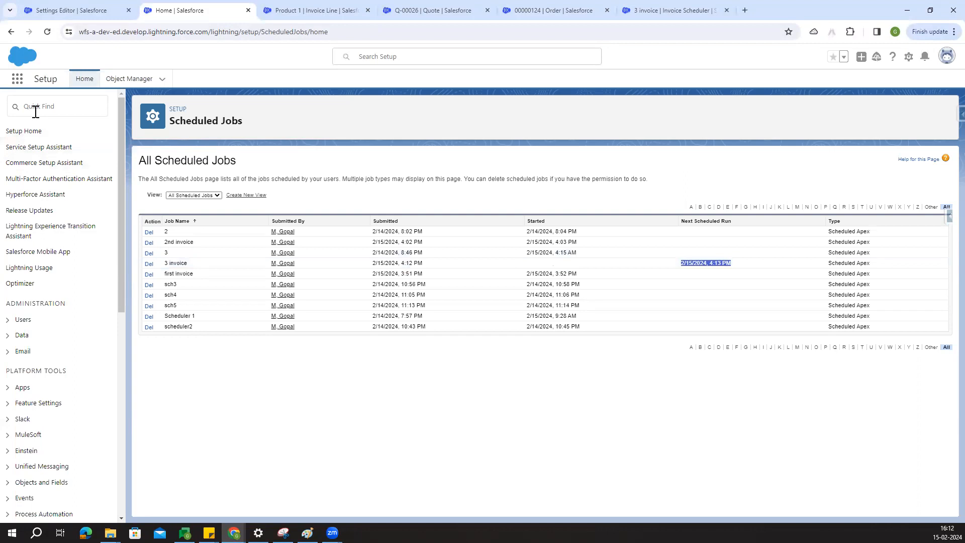
left_click(165, 124)
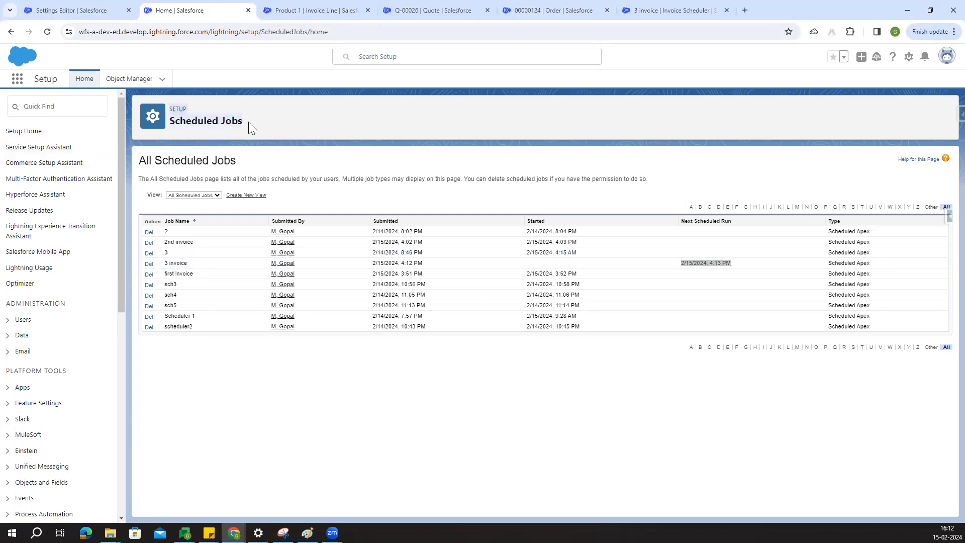
left_click_drag(743, 263, 677, 263)
left_click(670, 403)
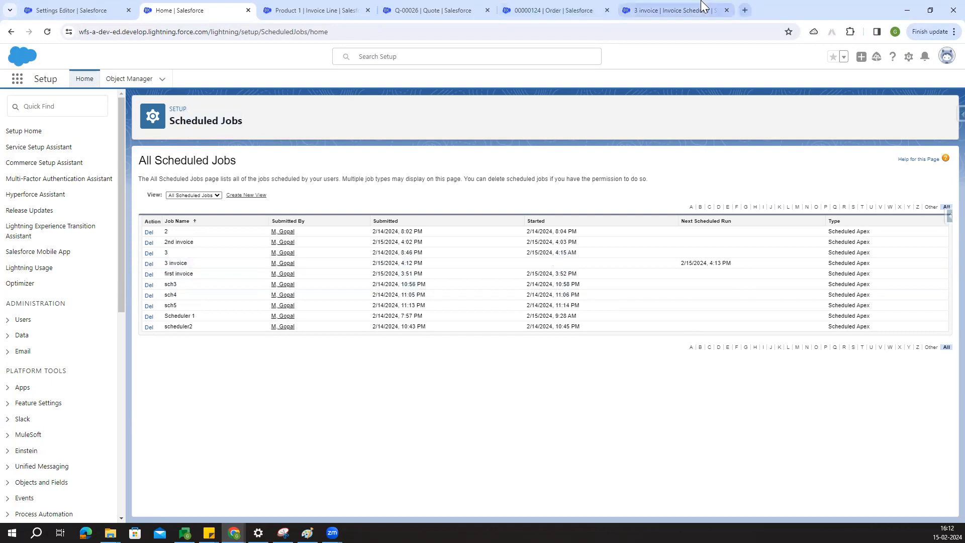
Return to the "3 invoice" scheduler, reload it at its start time and view its related invoice runs.
left_click(646, 10)
left_click(46, 31)
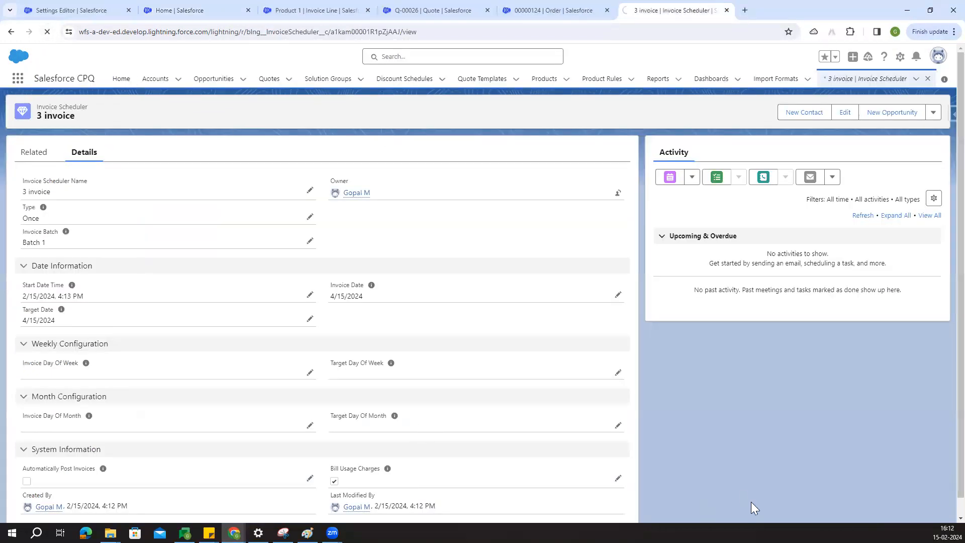
left_click(947, 532)
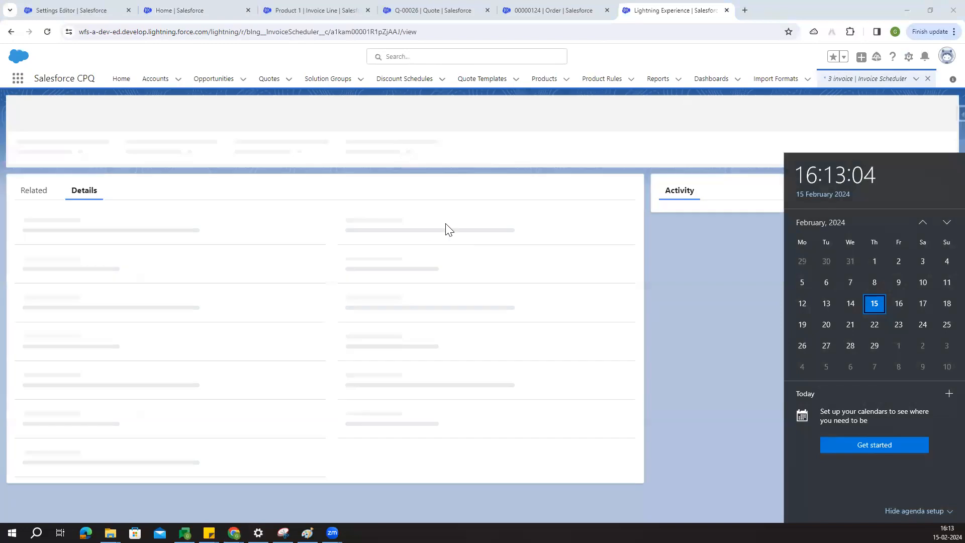
left_click(446, 227)
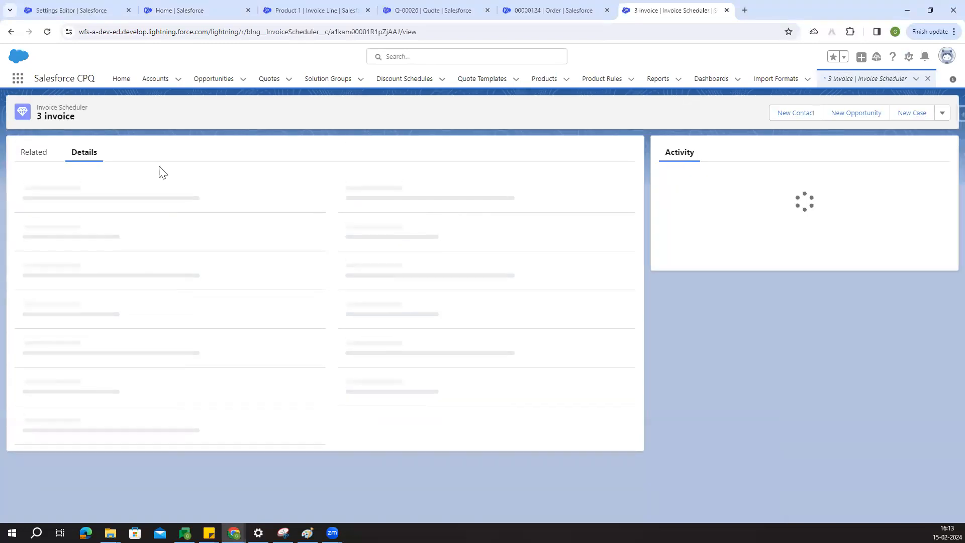
left_click(42, 158)
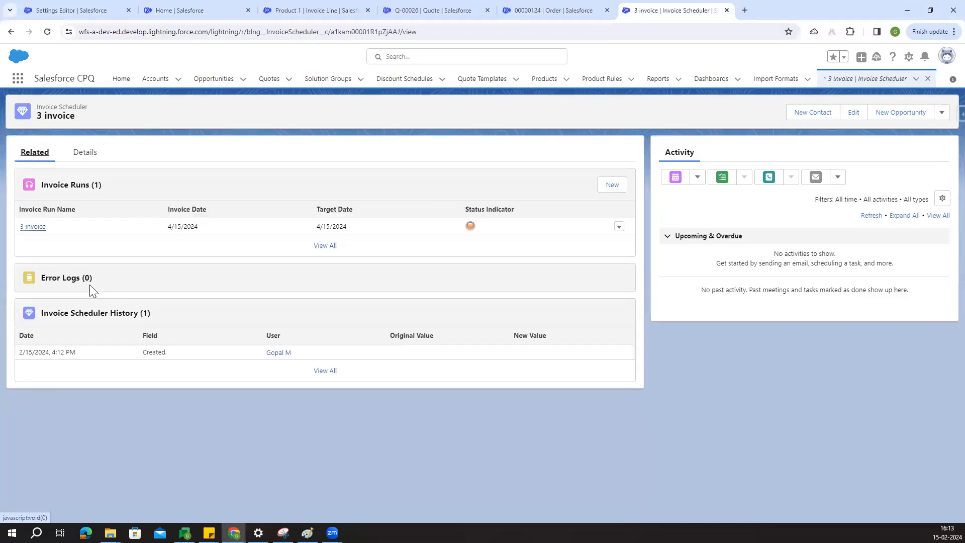
Open the scheduler's "3 invoice" invoice run and refresh it to check its status.
left_click(30, 227)
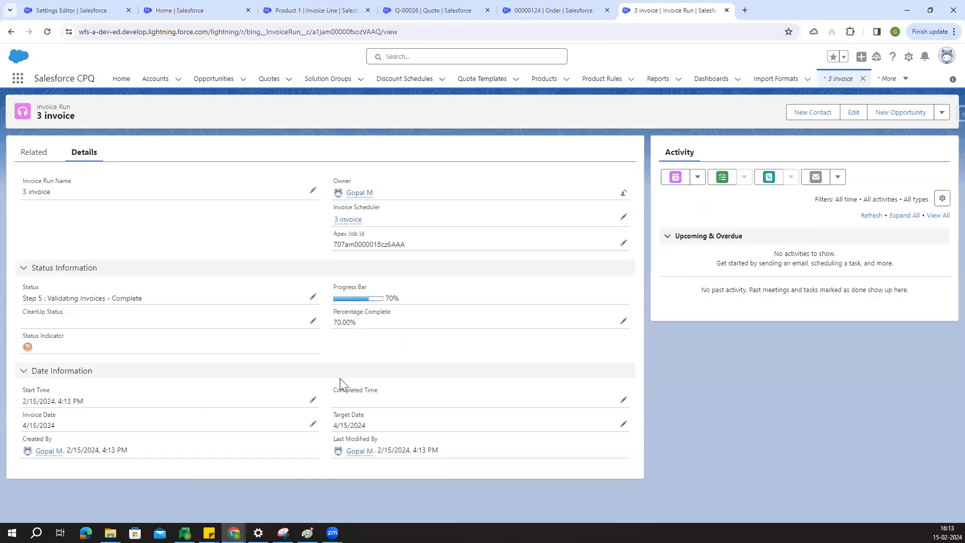
left_click(46, 33)
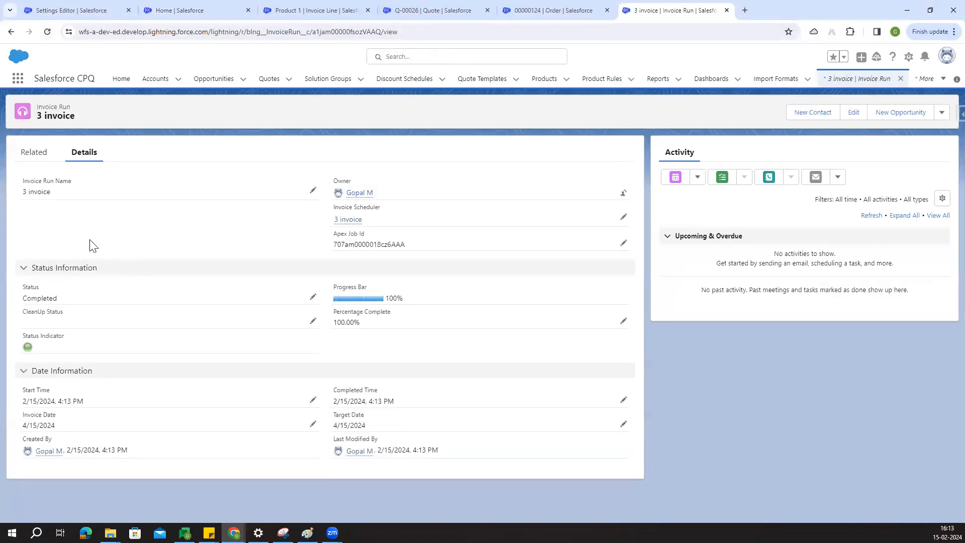
Open the invoice generated by the "3 invoice" run and list all of its invoice lines.
left_click(34, 153)
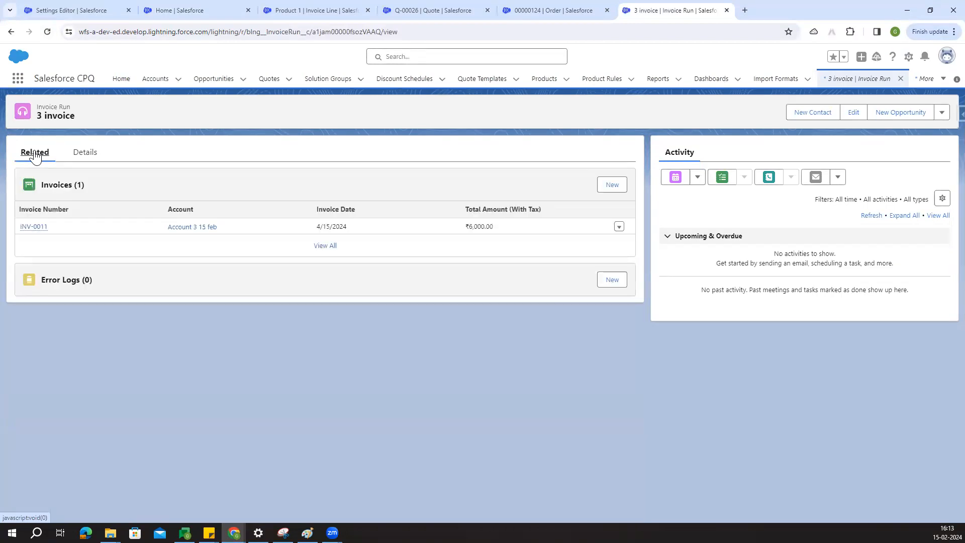
left_click(324, 254)
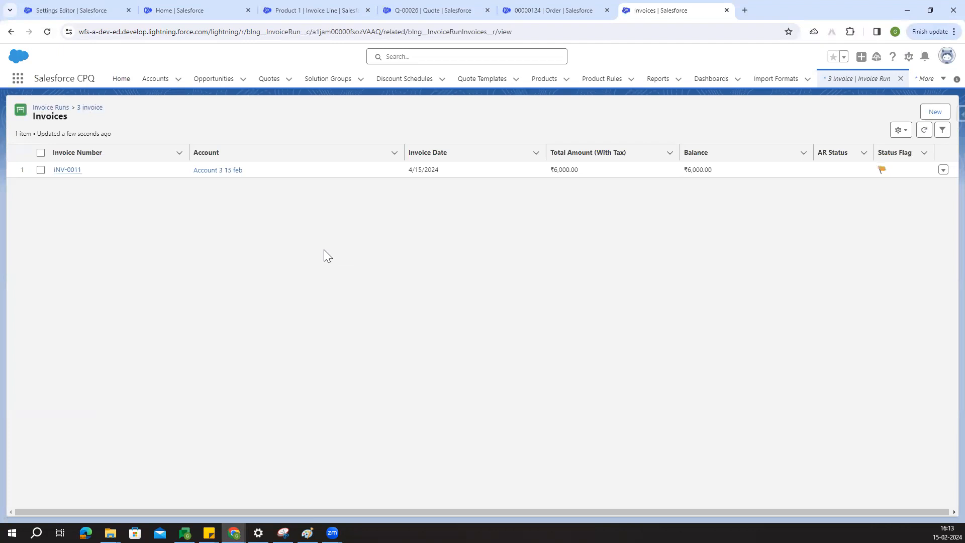
left_click(69, 170)
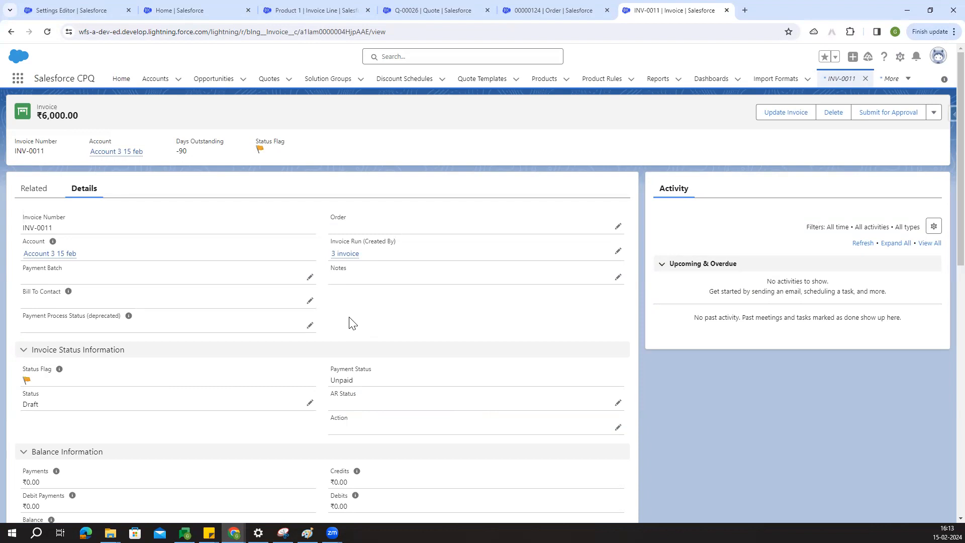
left_click(41, 193)
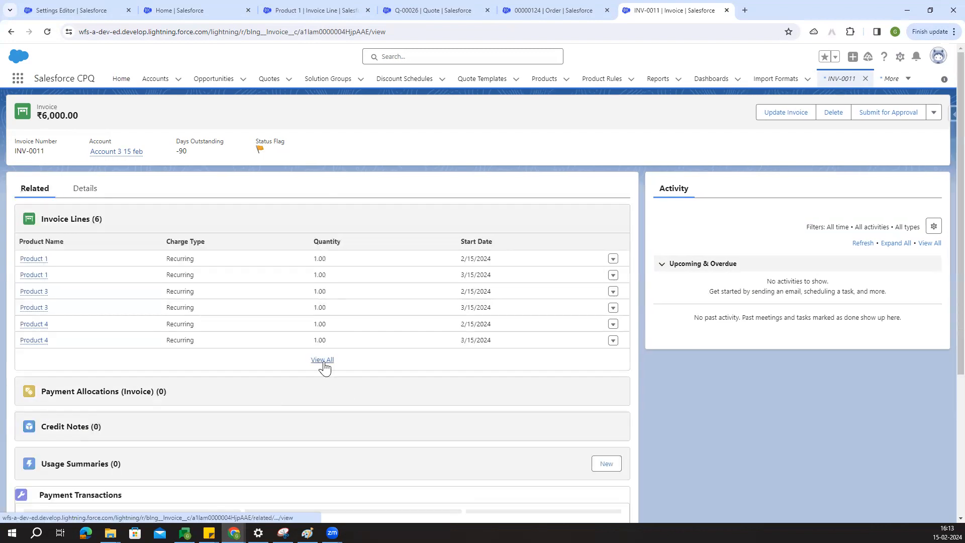
left_click(324, 361)
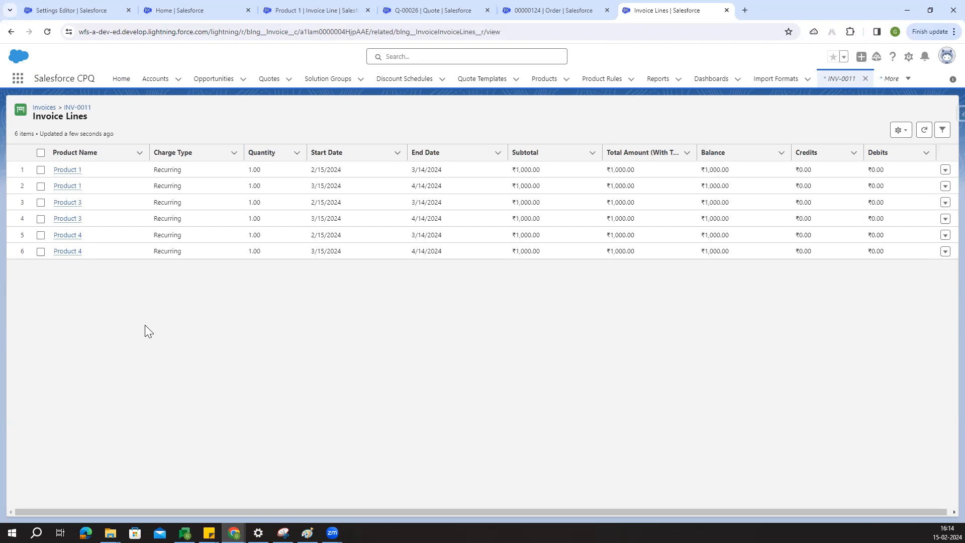
Check the activated order's details in its browser tab and return to the invoice lines.
left_click(531, 9)
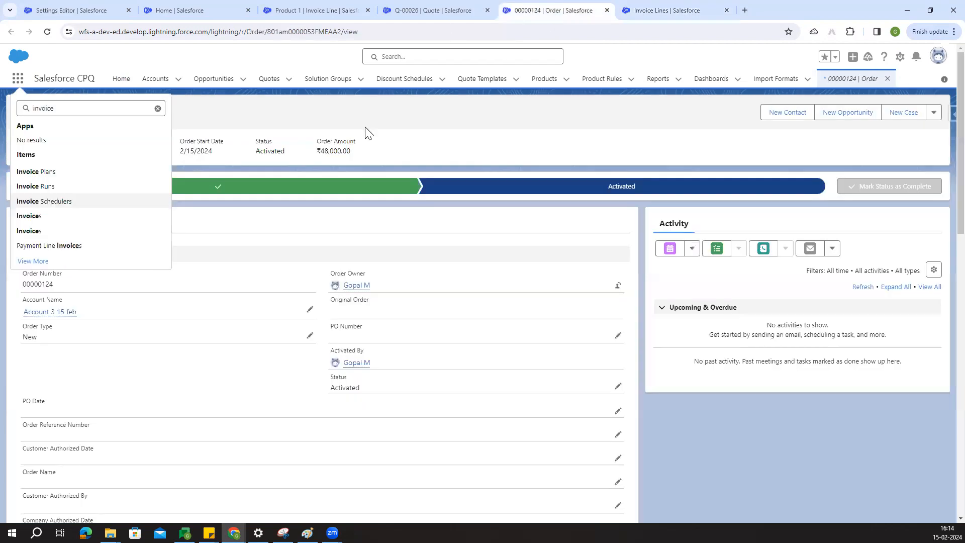
left_click(418, 126)
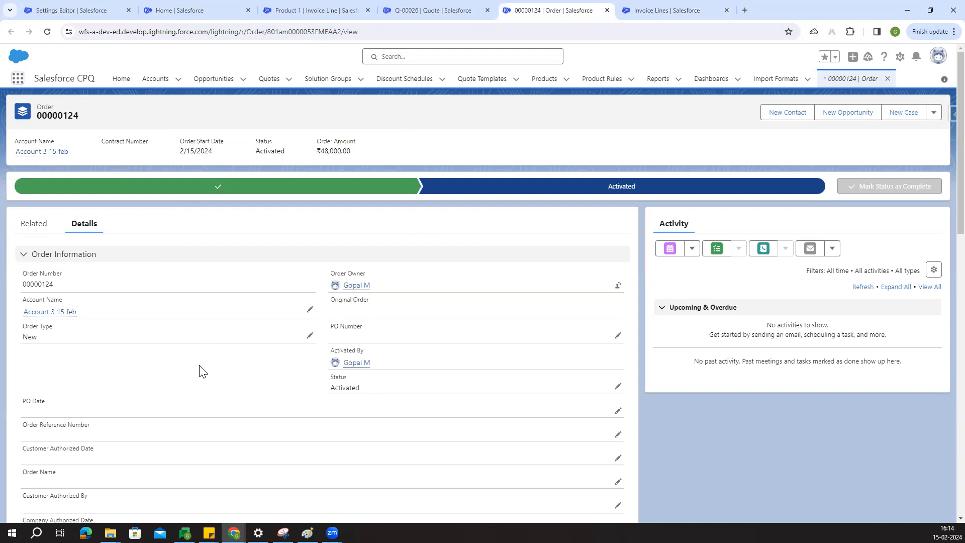
left_click(632, 4)
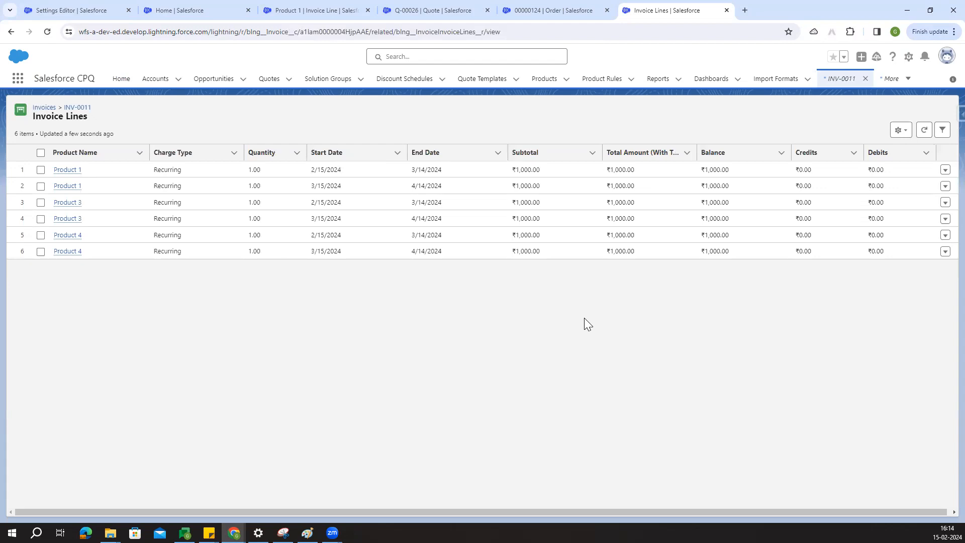
Compare the start and end dates of the two Product 1 invoice lines.
left_click(325, 171)
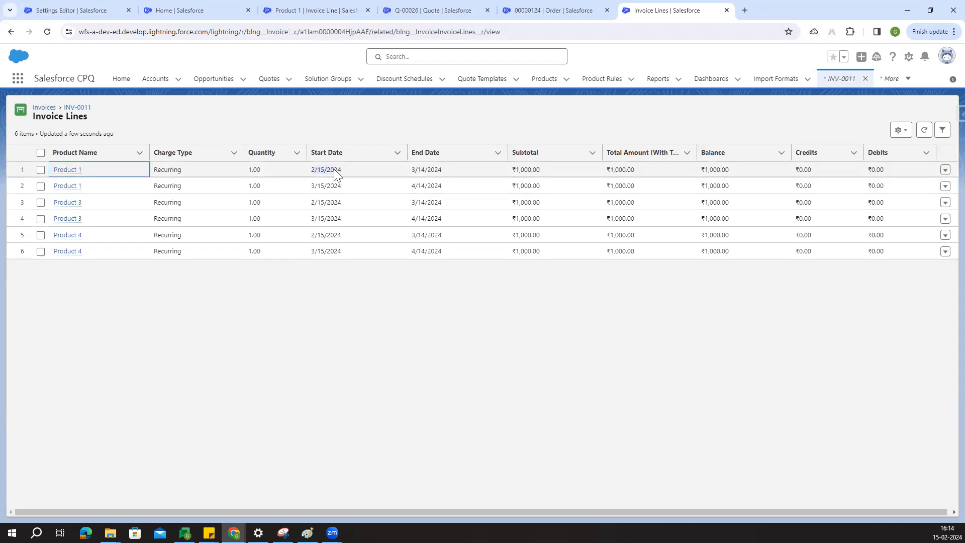
left_click(398, 168)
left_click(465, 180)
left_click_drag(308, 186, 409, 189)
left_click(409, 185)
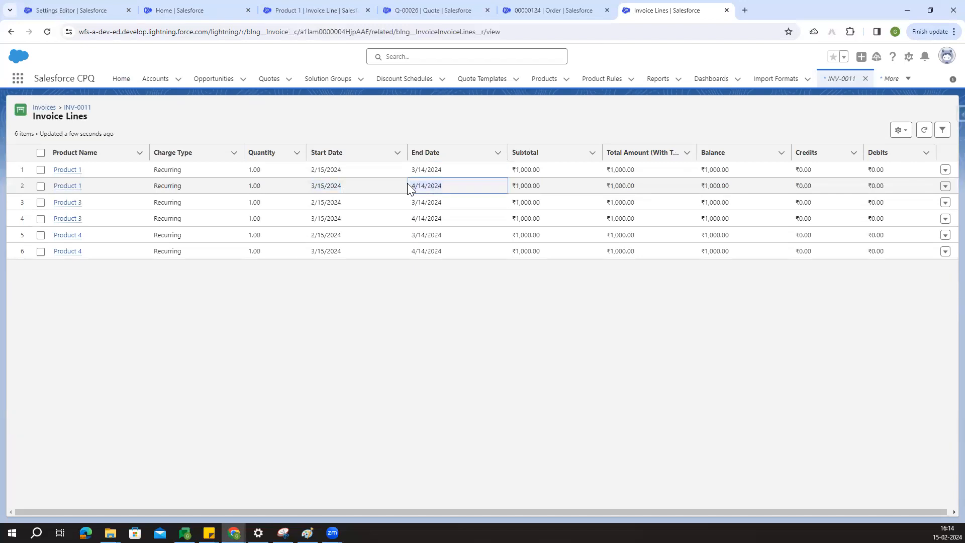
left_click(469, 394)
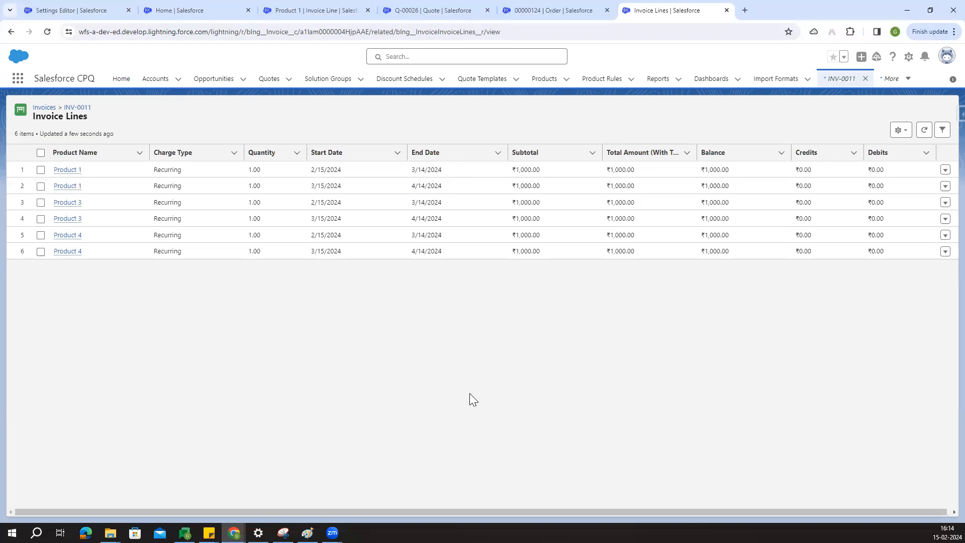
left_click(404, 189)
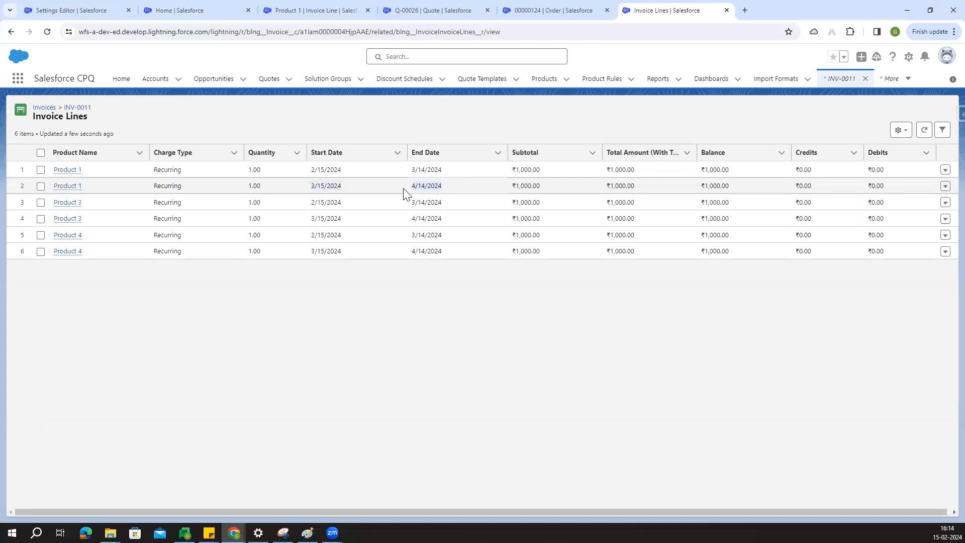
left_click(407, 332)
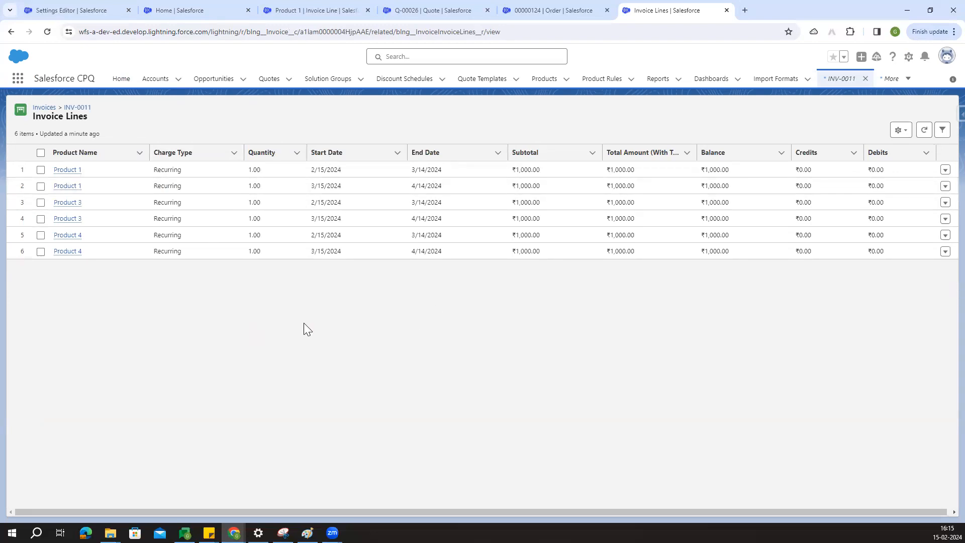
left_click_drag(308, 171, 458, 191)
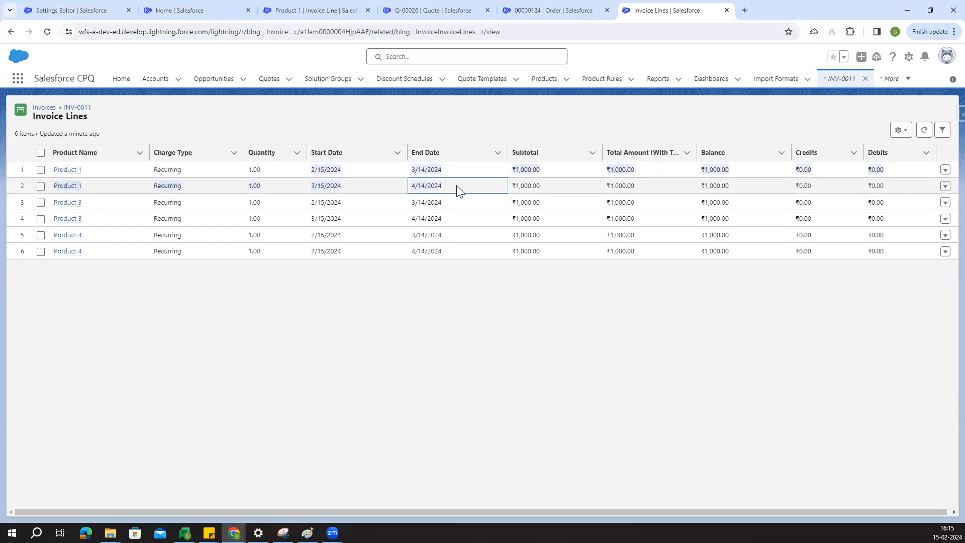
left_click(451, 174)
left_click_drag(309, 187, 460, 192)
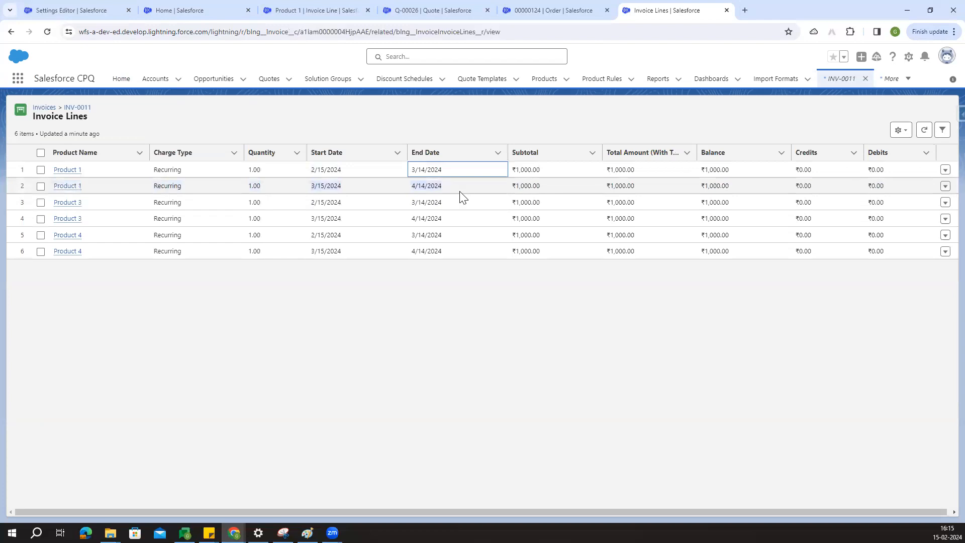
left_click(469, 273)
Return to the "3 invoice" run through its invoice and review the run's related records and details.
left_click(86, 109)
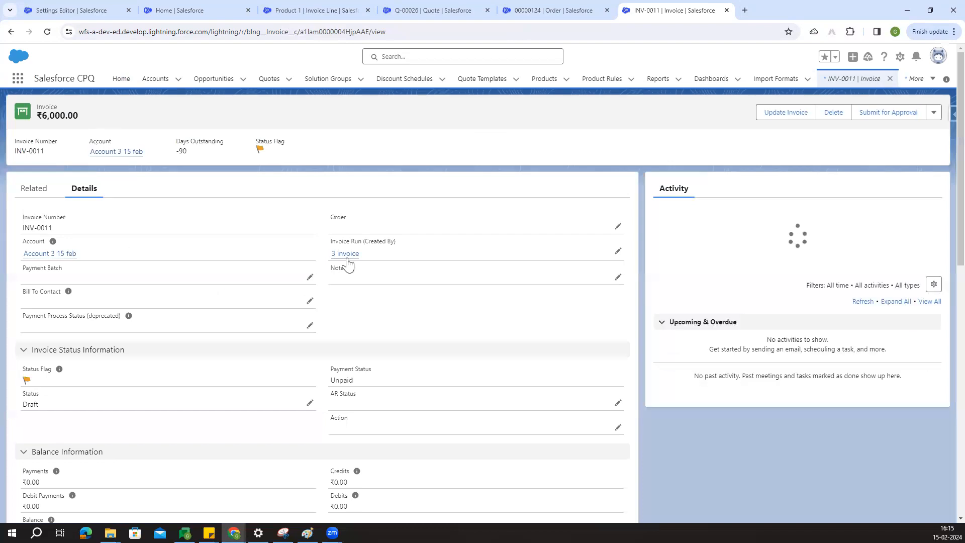
left_click(347, 259)
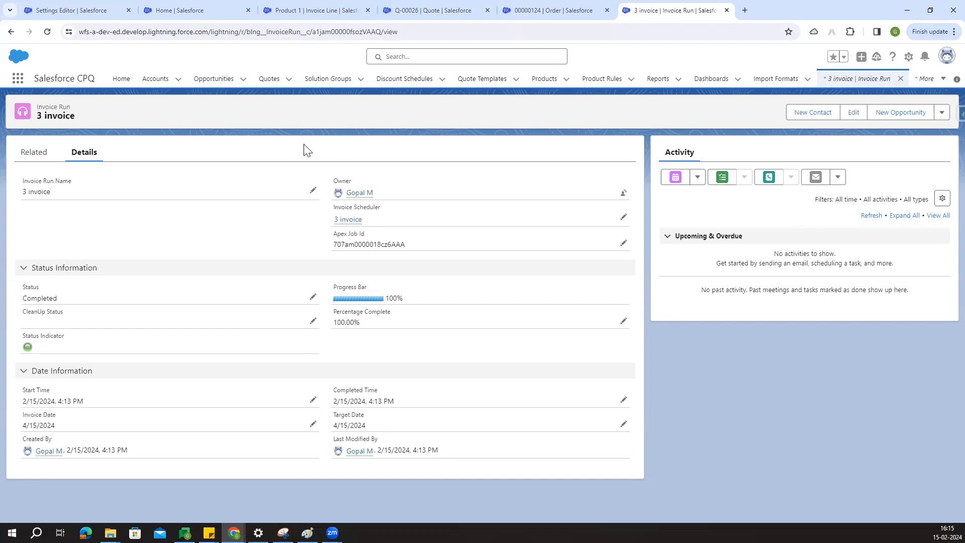
left_click(33, 153)
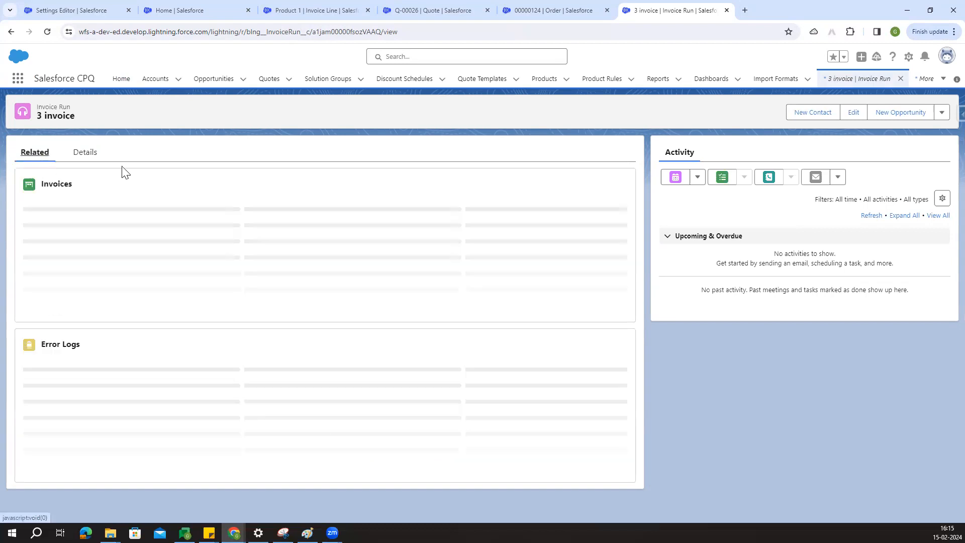
left_click(97, 155)
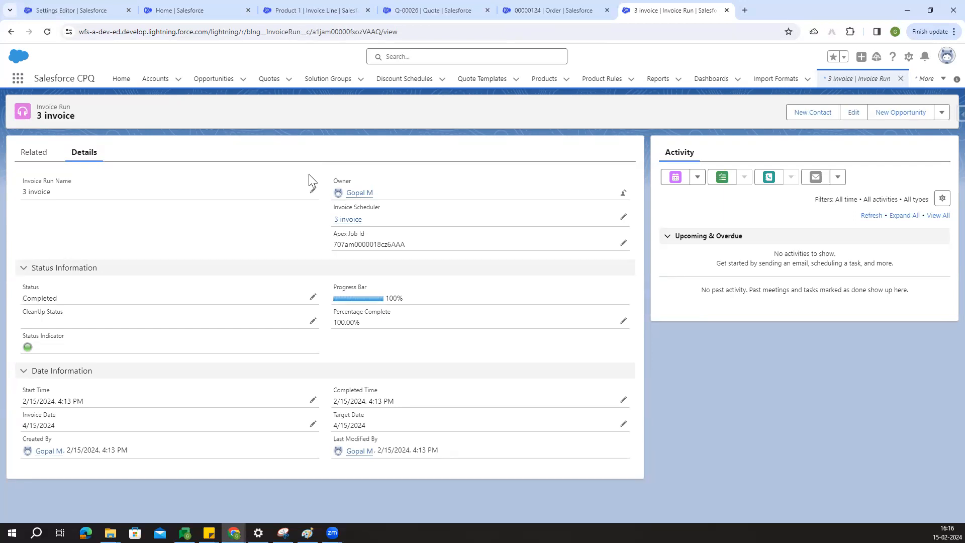
Close the order, quote and invoice run browser tabs and return to the Product 1 invoice line.
left_click(607, 10)
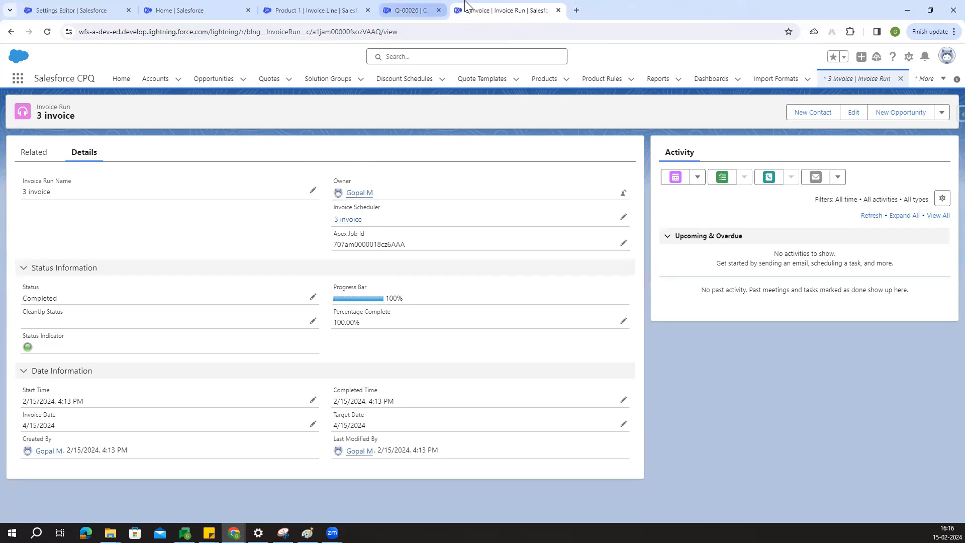
middle_click(417, 2)
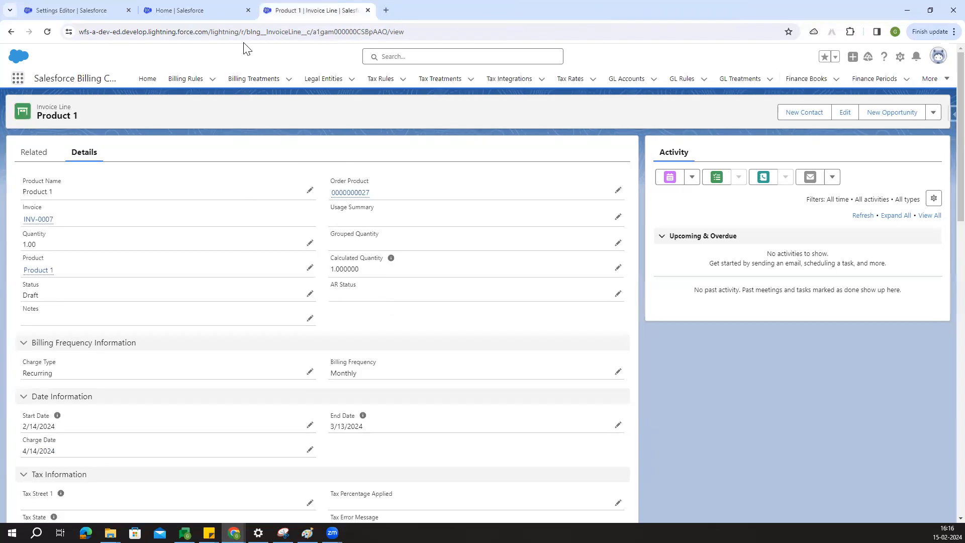
left_click(185, 10)
left_click(294, 10)
Find Accounts in the App Launcher and open the accounts list in a new browser tab.
left_click(18, 78)
type("Accounts")
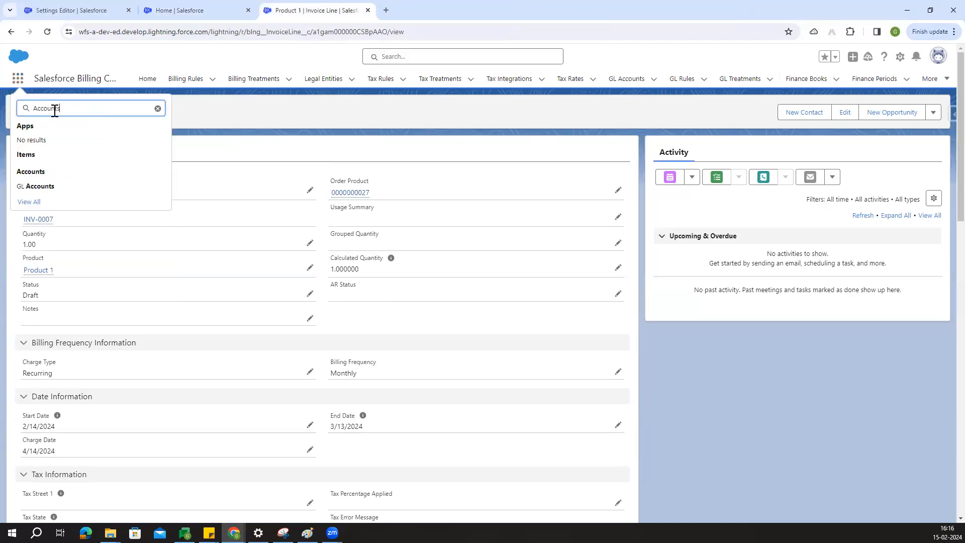
left_click(54, 173, "ctrl")
left_click(410, 7)
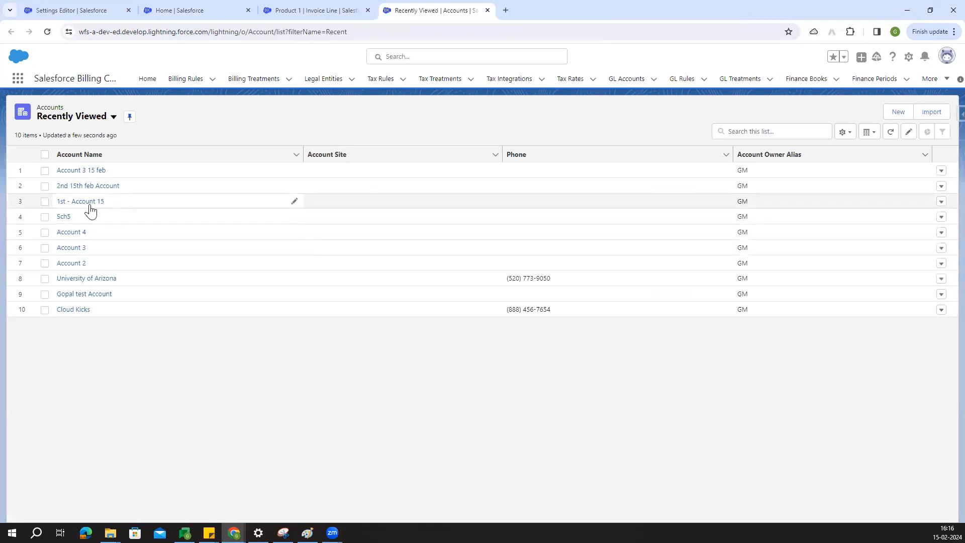
Open 1st - Account 15 and 2nd 15th feb Account in separate browser tabs and view the first account's opp1 quote.
left_click(91, 202, "ctrl")
left_click(93, 188, "ctrl")
left_click(541, 10)
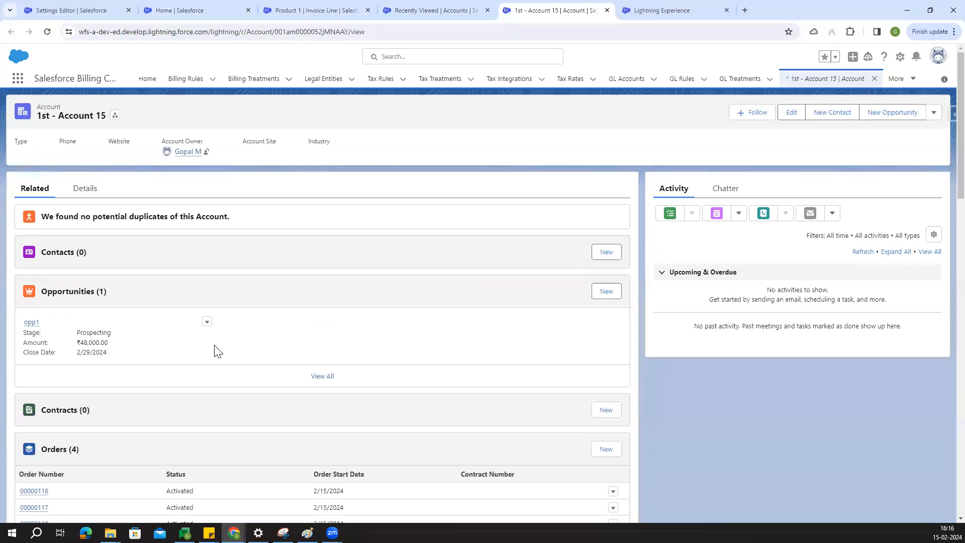
left_click(32, 323)
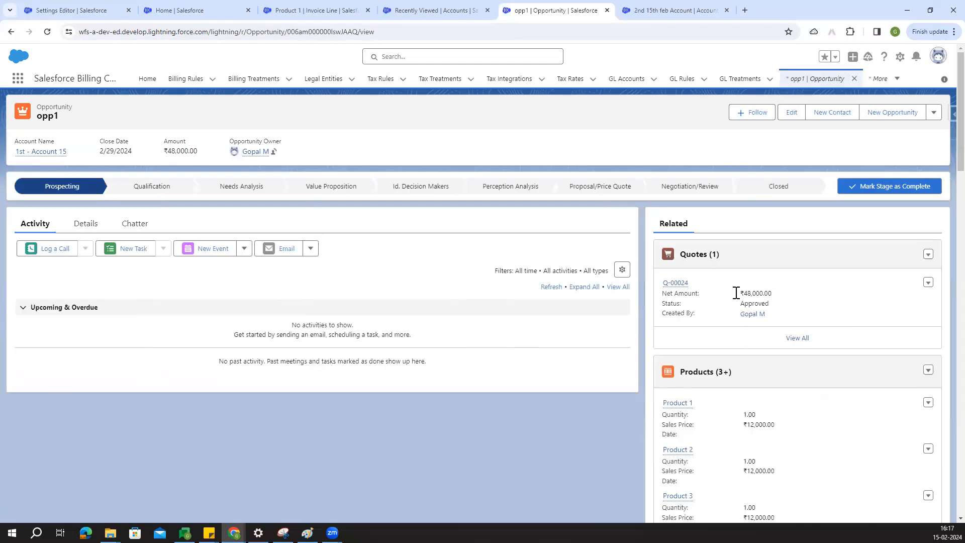
left_click(680, 284)
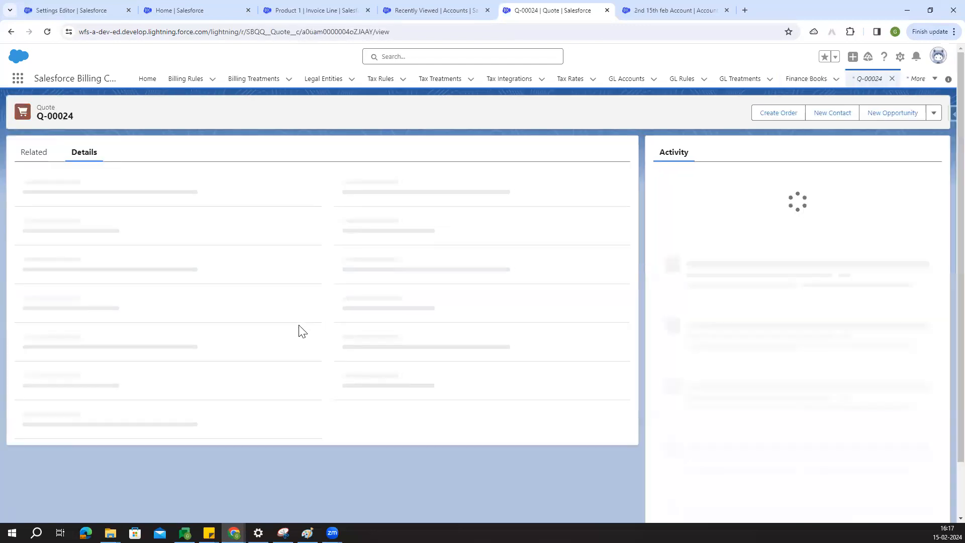
Check the Payment Terms on the opp1 quote, discard the edit mode, and close the quote and second account tabs.
scroll(323, 356, "down", 3)
scroll(324, 354, "up", 1)
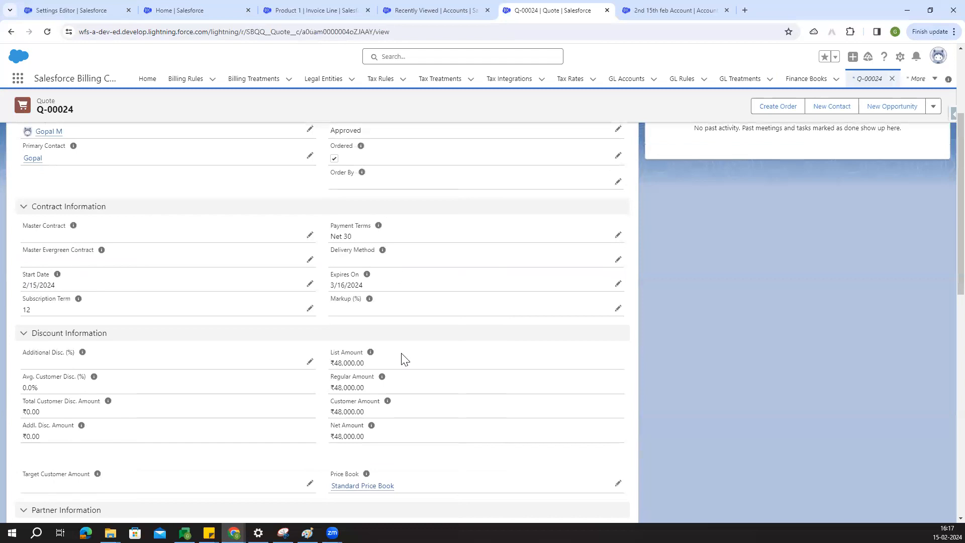
left_click_drag(335, 227, 360, 236)
double_click(360, 236)
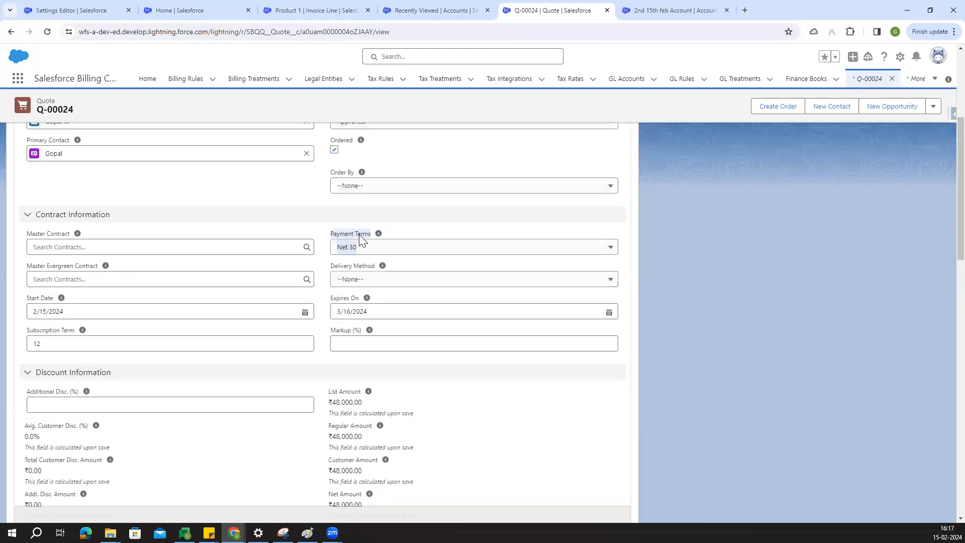
left_click(306, 508)
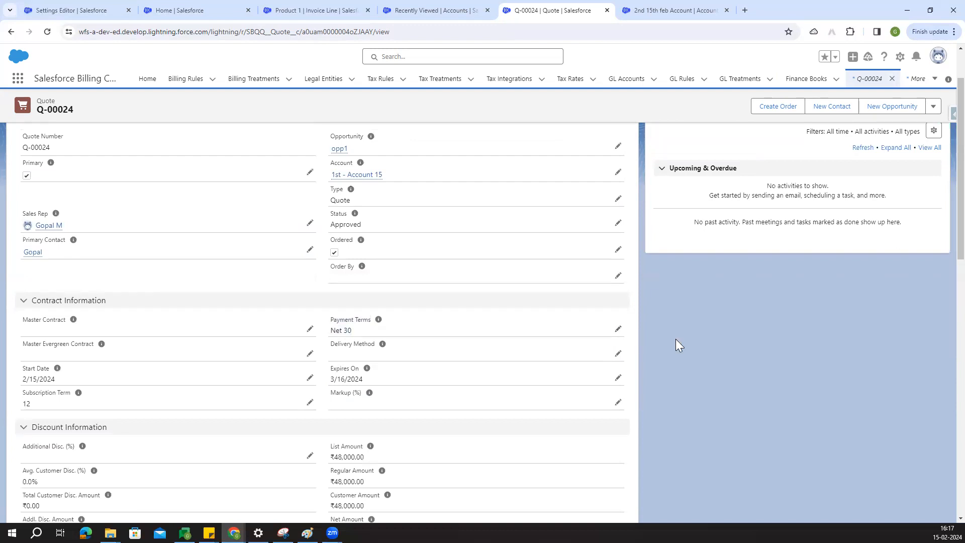
middle_click(546, 8)
middle_click(539, 4)
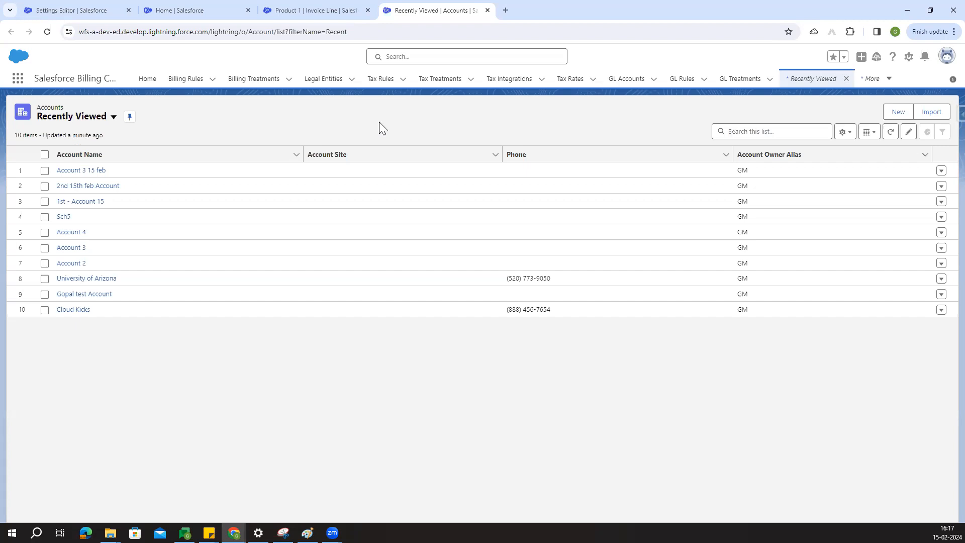
left_click(347, 9)
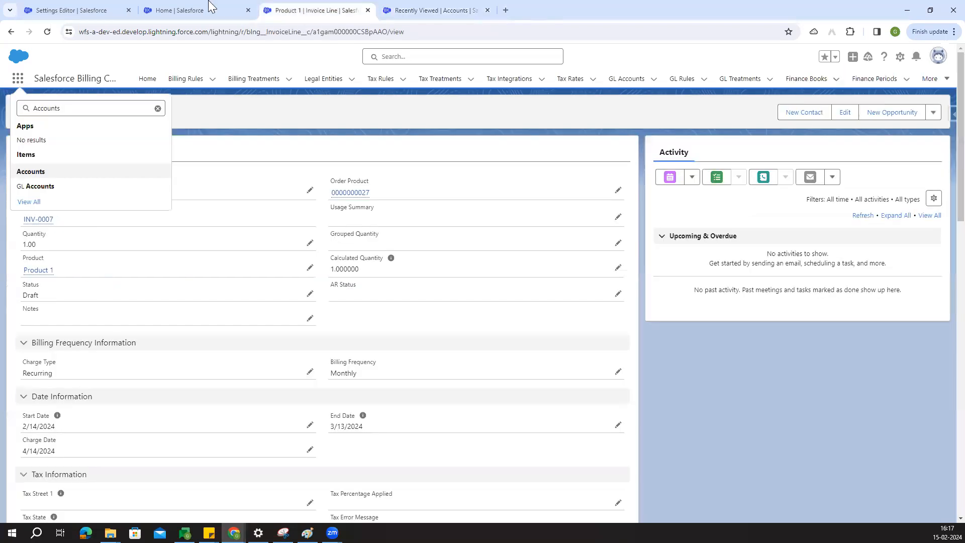
left_click(168, 10)
left_click(352, 10)
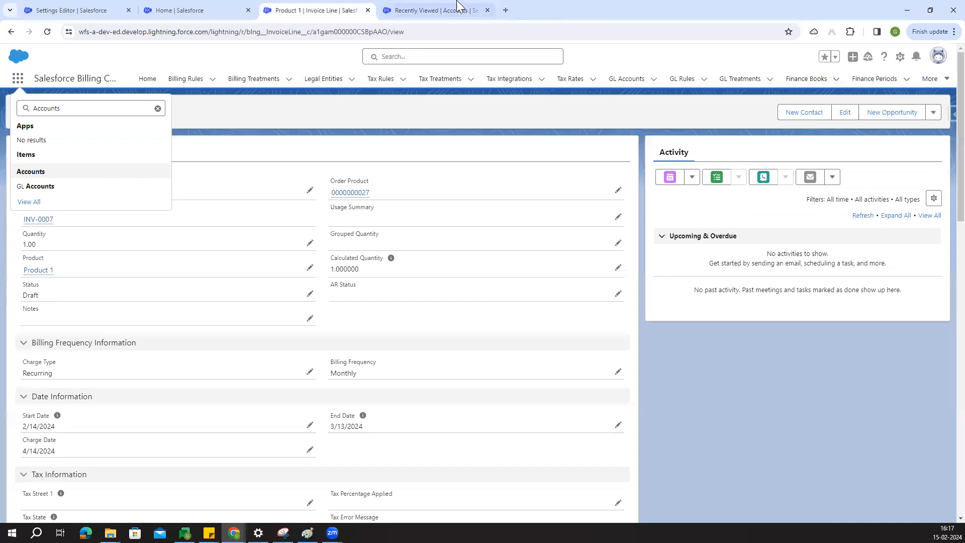
left_click(443, 10)
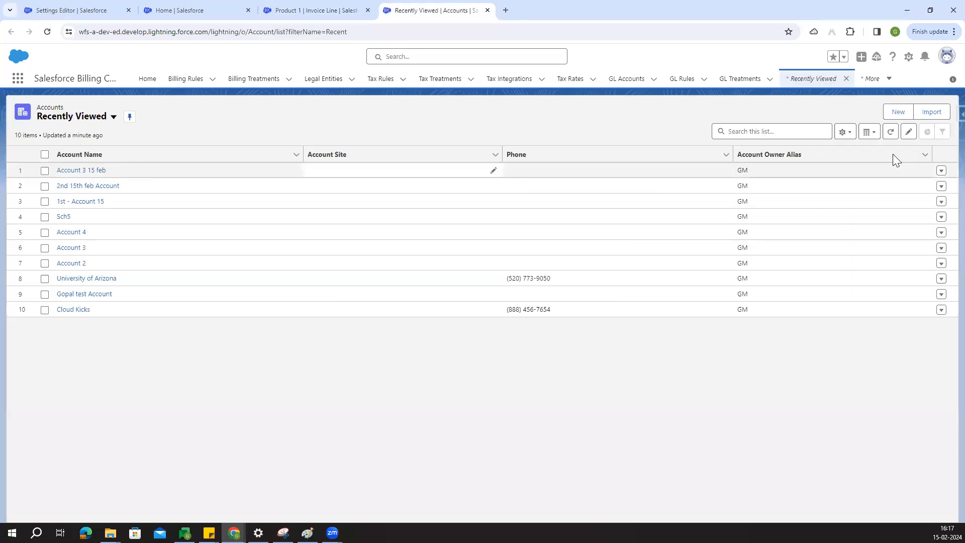
Create a new account named "4 account" from the accounts list and save it.
left_click(23, 79)
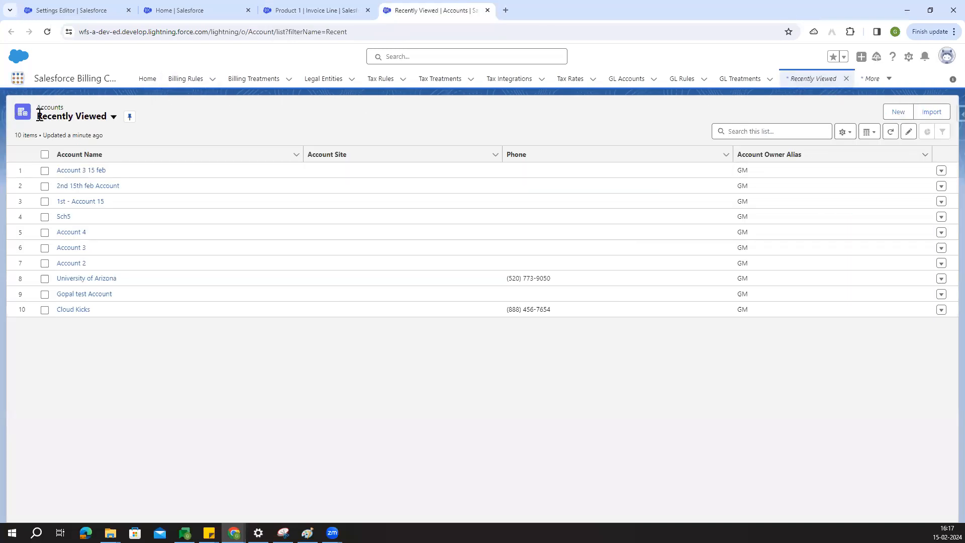
left_click(210, 152)
left_click(899, 111)
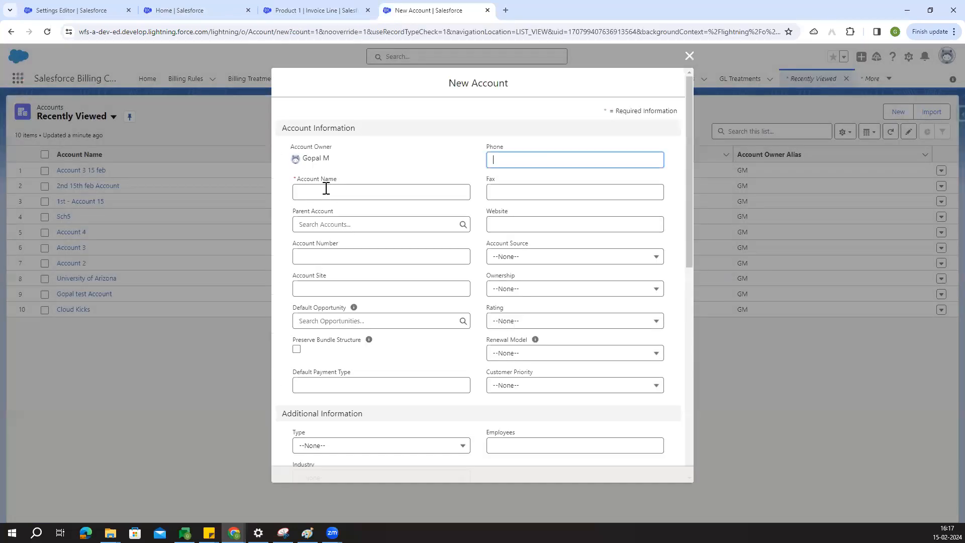
left_click(326, 191)
type("4 accoun")
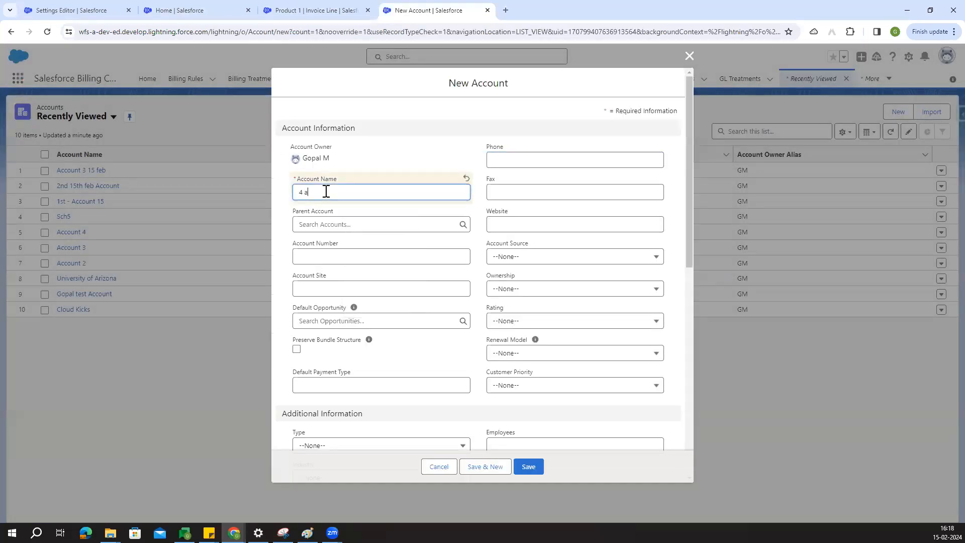
type("t")
left_click(503, 161)
left_click(523, 459)
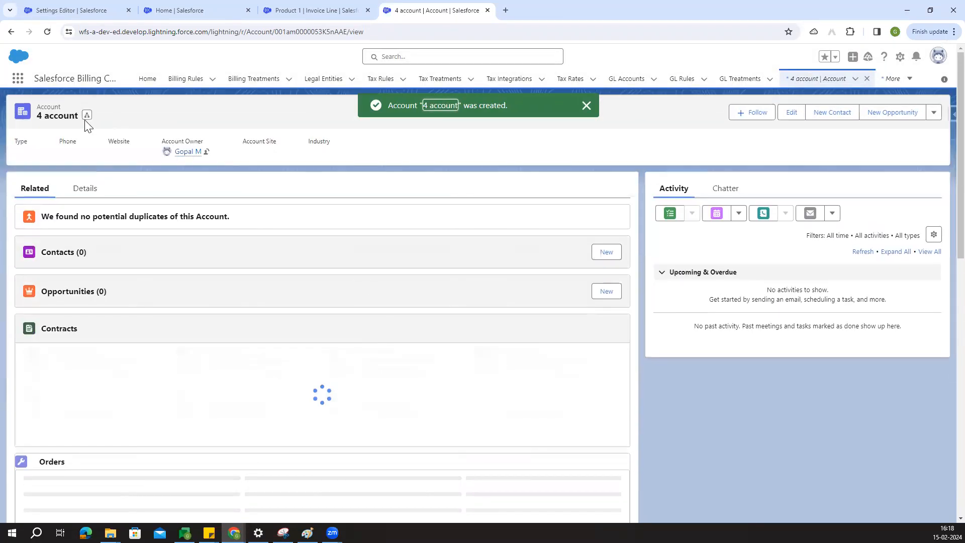
Add an opportunity "4.1 opp" to the 4 account with close date 3/9/2024 and stage Prospecting, and save it.
left_click(602, 292)
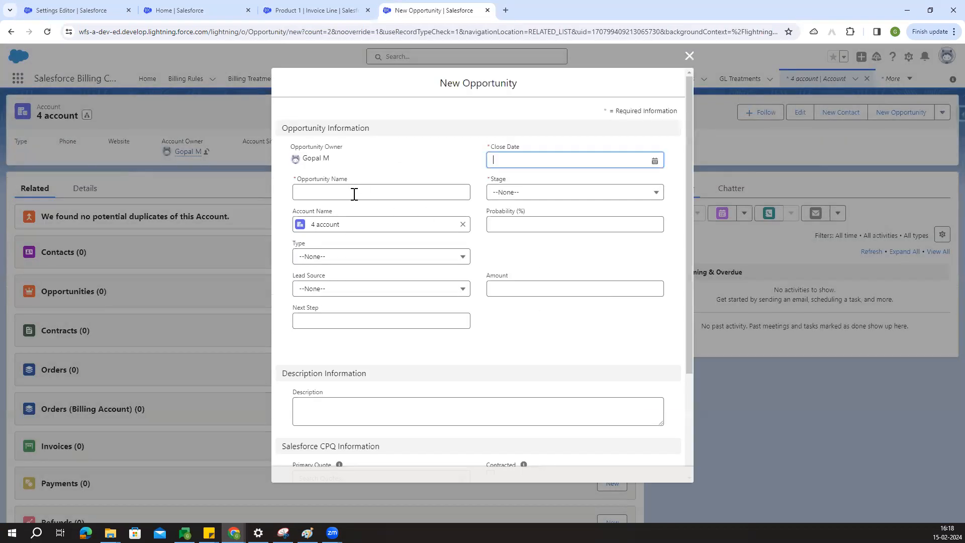
left_click(354, 194)
type("4.1 opp")
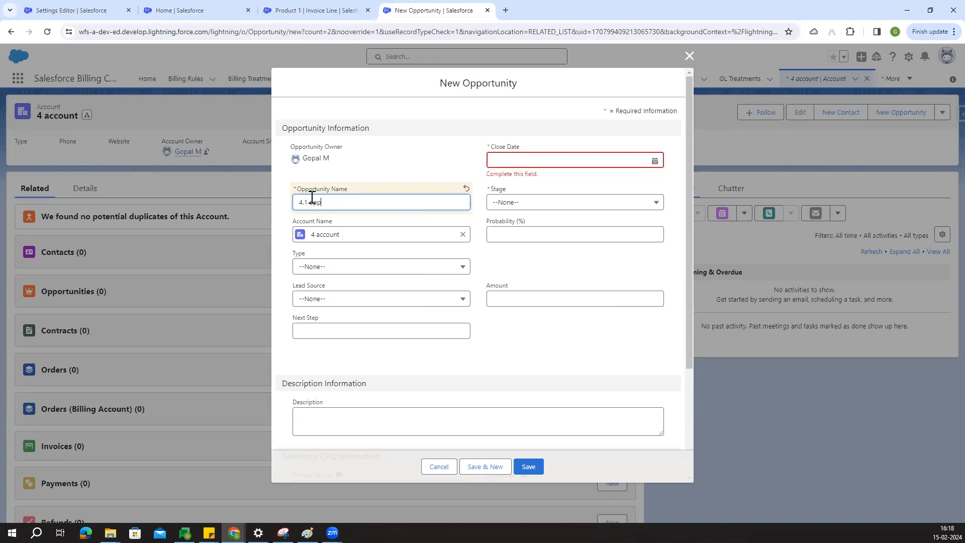
left_click(537, 157)
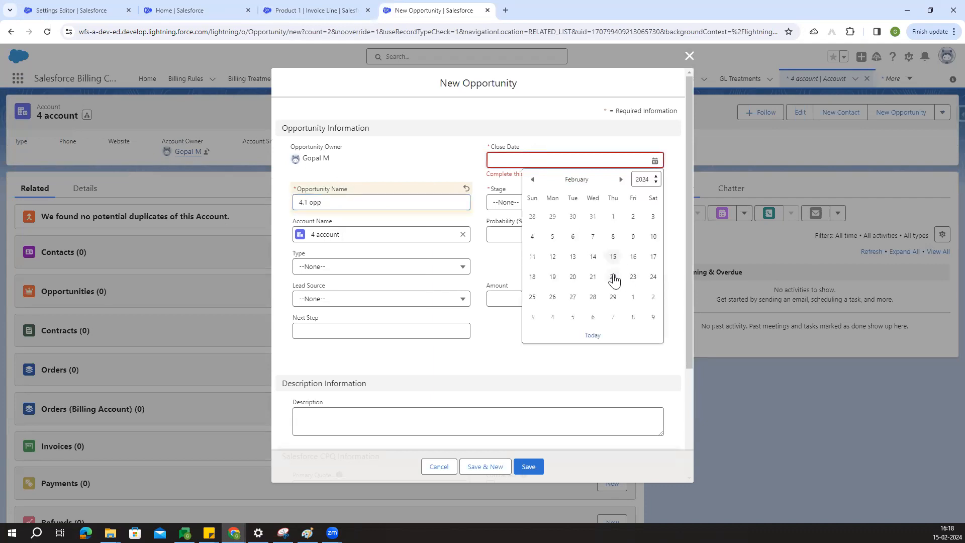
left_click(607, 261)
left_click(552, 158)
left_click(651, 318)
left_click(529, 197)
left_click(540, 232)
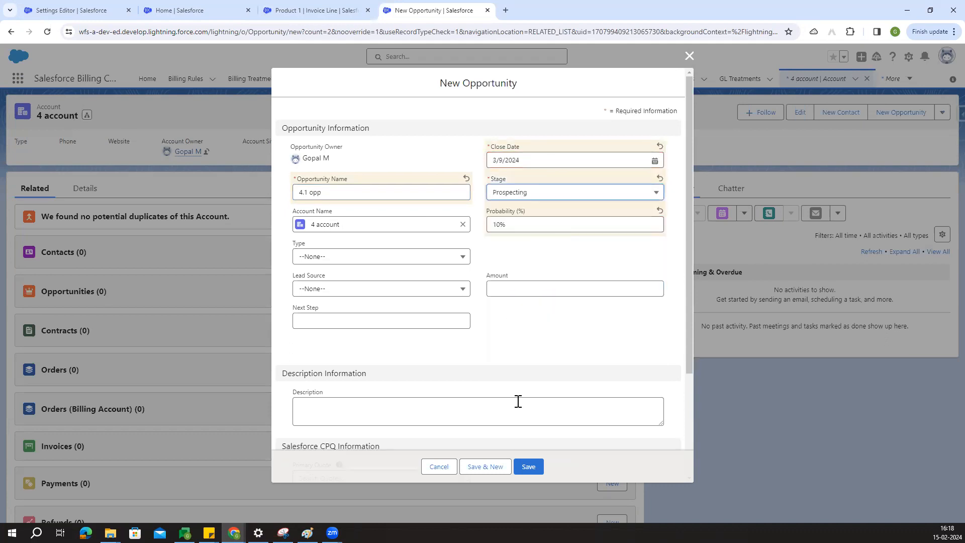
left_click(531, 467)
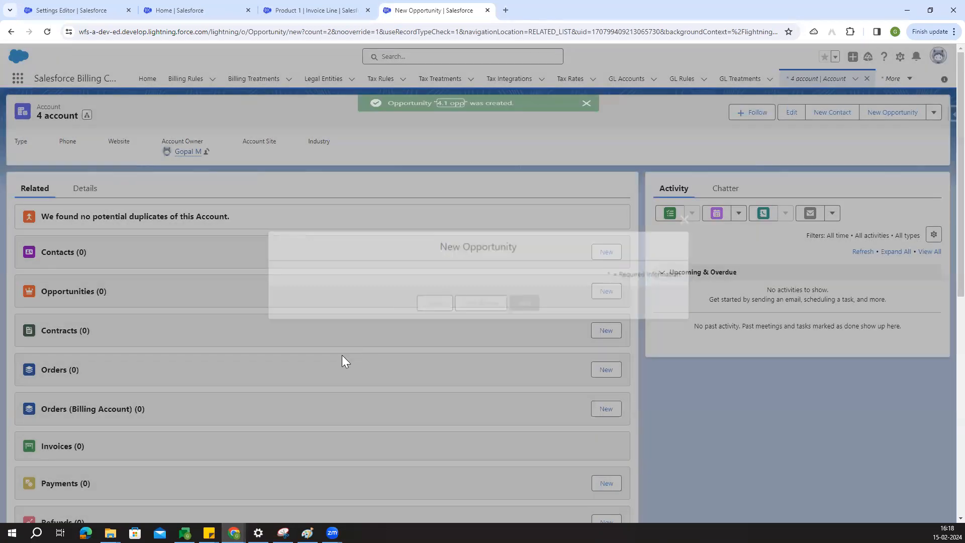
Add an opportunity "4.2 opp" to the 4 account with close date 3/2/2024 and stage Prospecting, and save it.
scroll(641, 256, "down", 1)
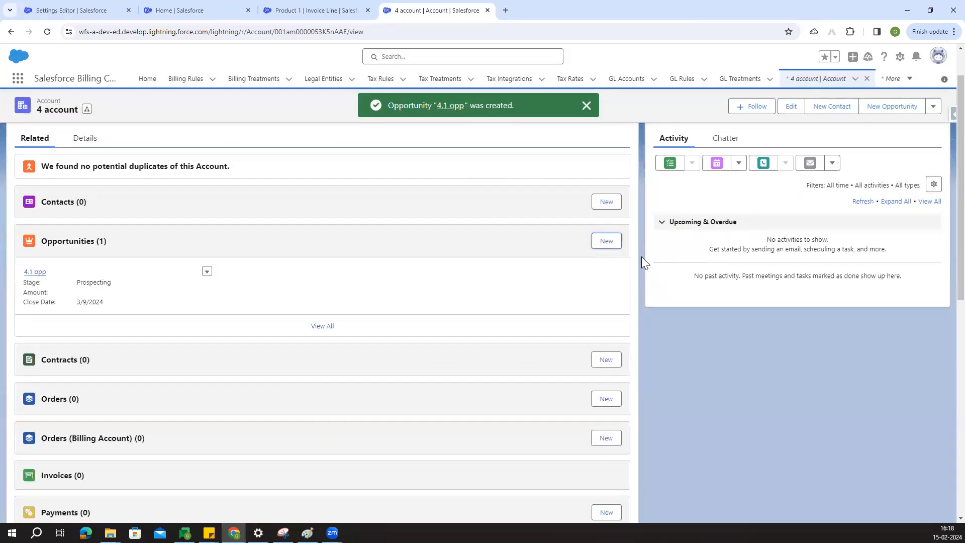
left_click(614, 246)
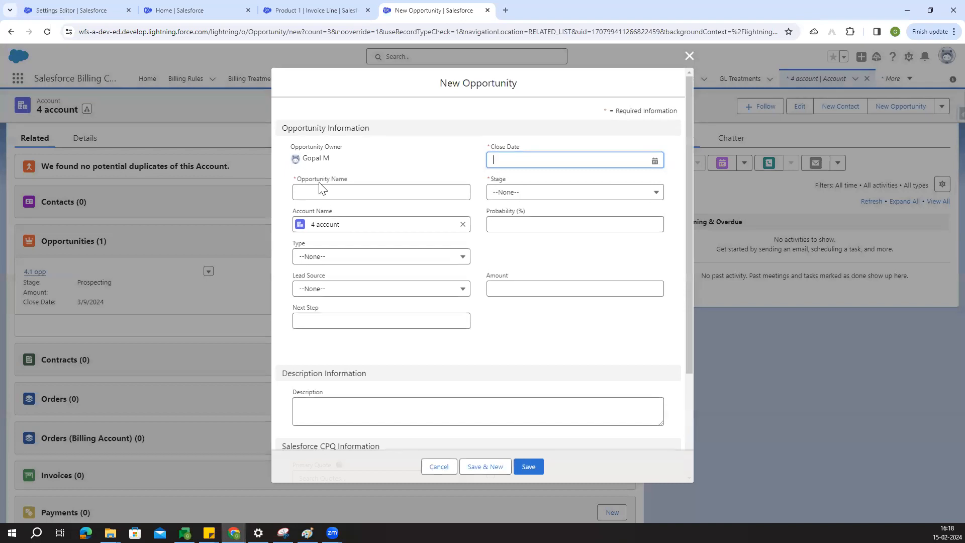
left_click(331, 197)
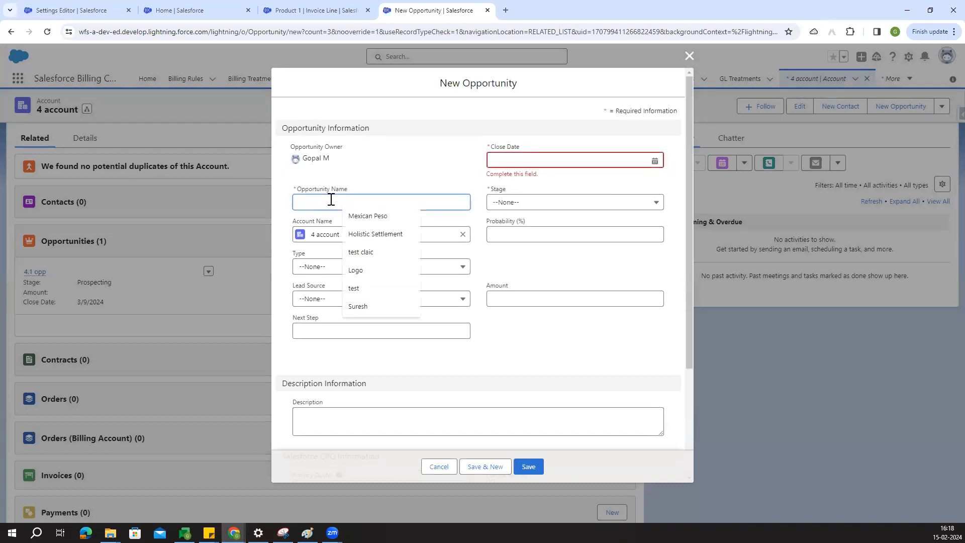
type("4.2 opp")
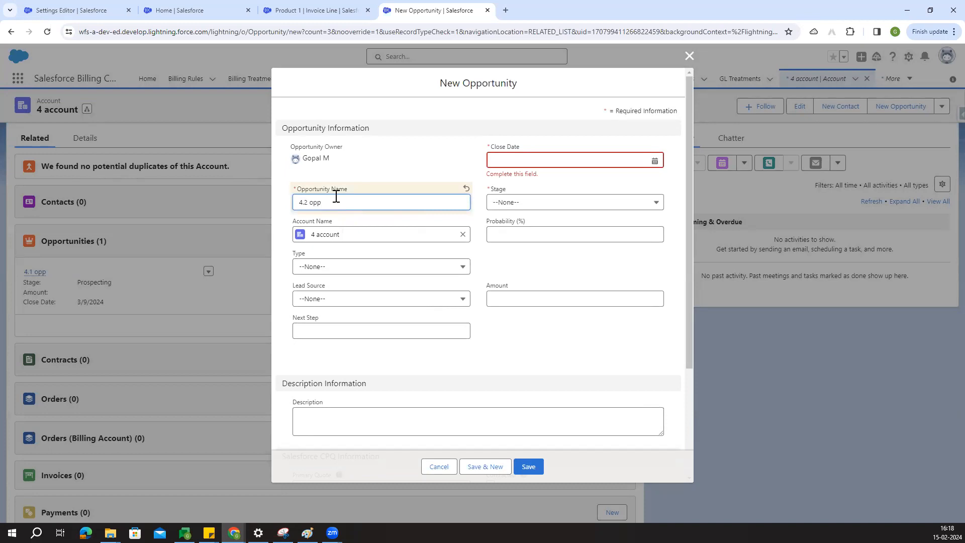
left_click(592, 156)
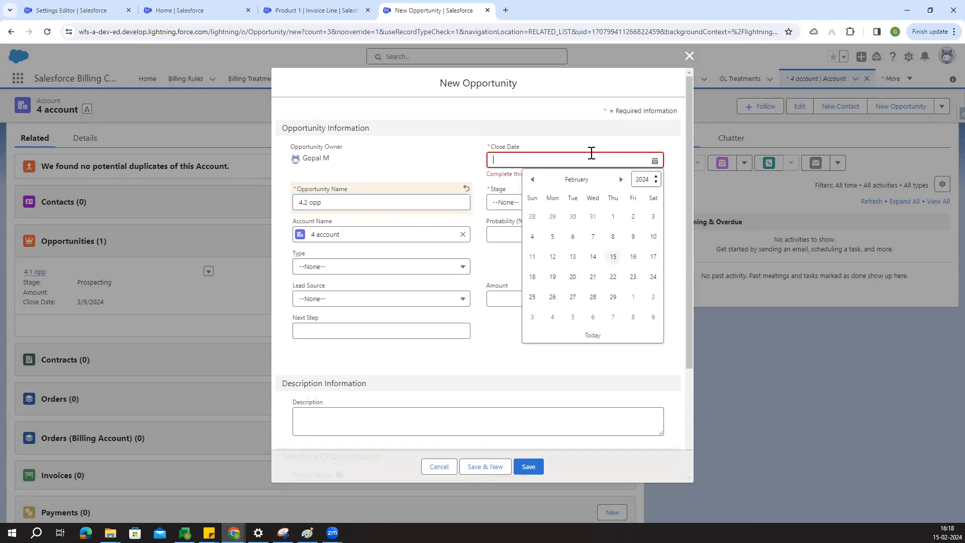
left_click(653, 300)
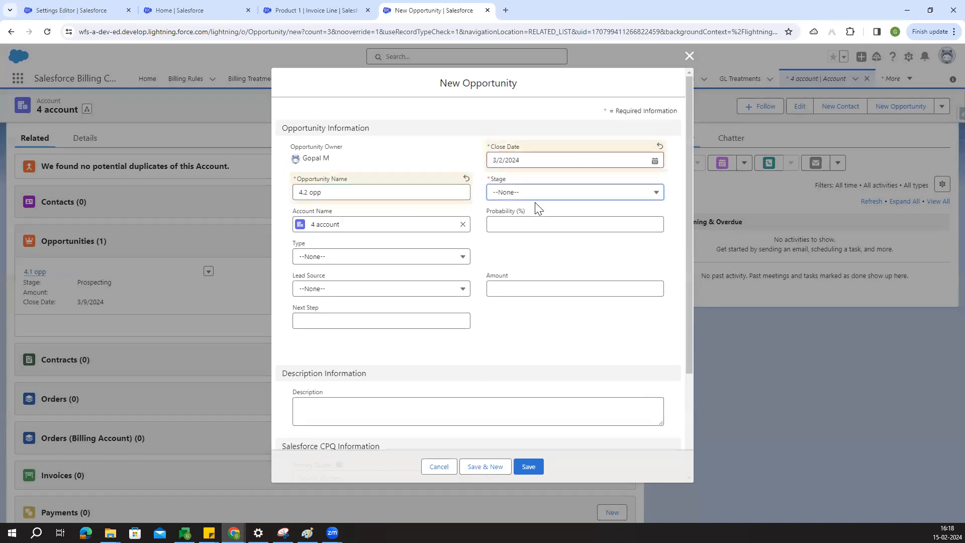
left_click(519, 199)
left_click(525, 236)
left_click(530, 471)
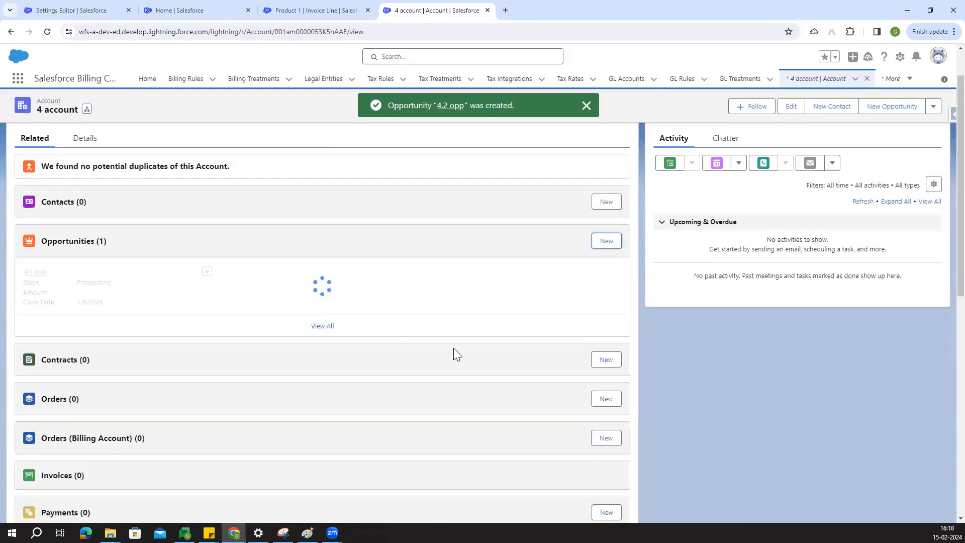
Open 4.1 opp in a separate browser tab and create a primary quote for 4.1 opp and 4 account.
middle_click(31, 273)
left_click(524, 12)
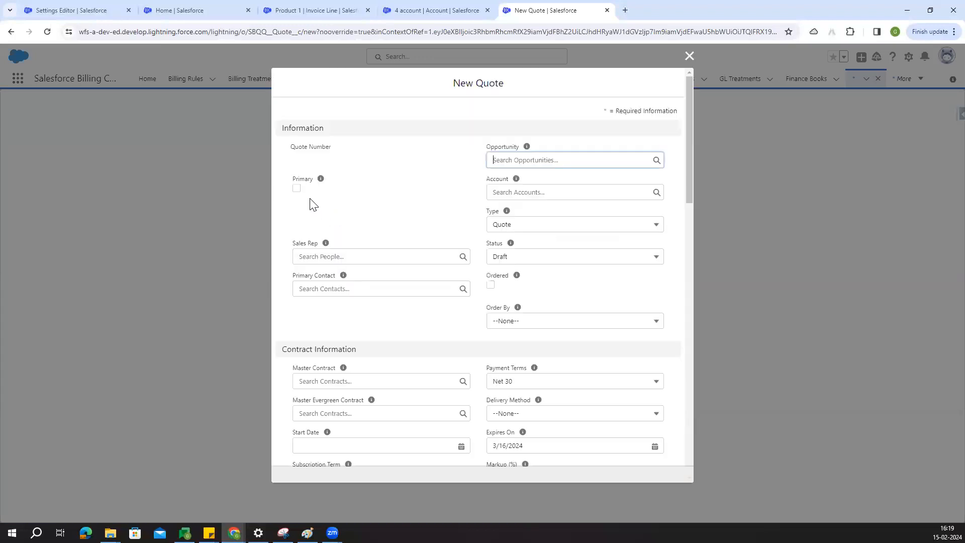
left_click(296, 188)
left_click(541, 161)
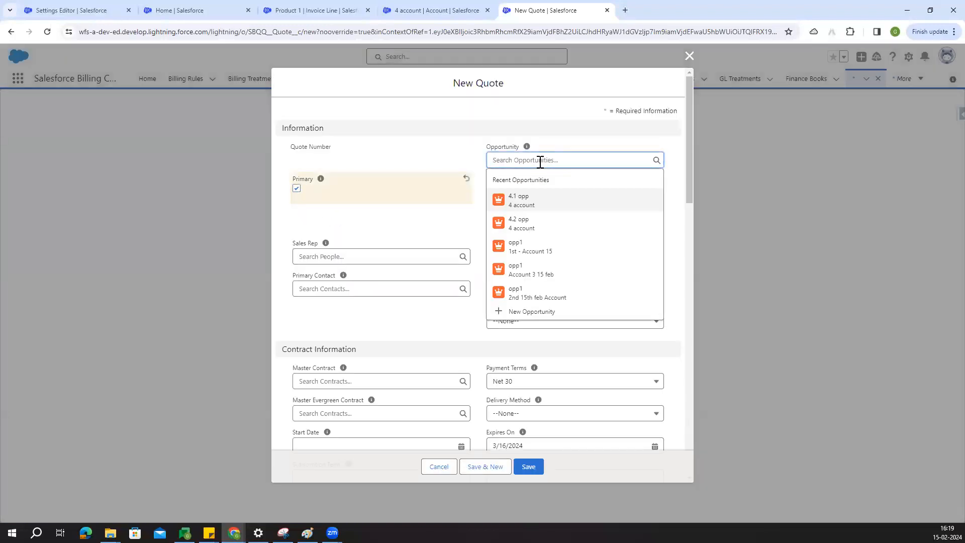
left_click(532, 204)
left_click(528, 192)
left_click(527, 240)
left_click(528, 467)
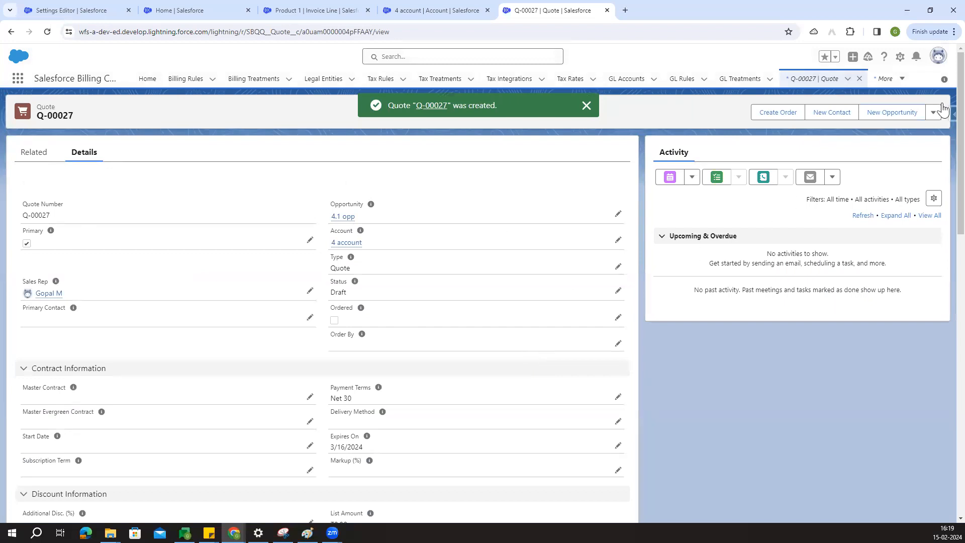
Edit the new quote's lines with the Standard Price Book, setting start date 2/15/2024 and subscription term 12.
left_click(934, 113)
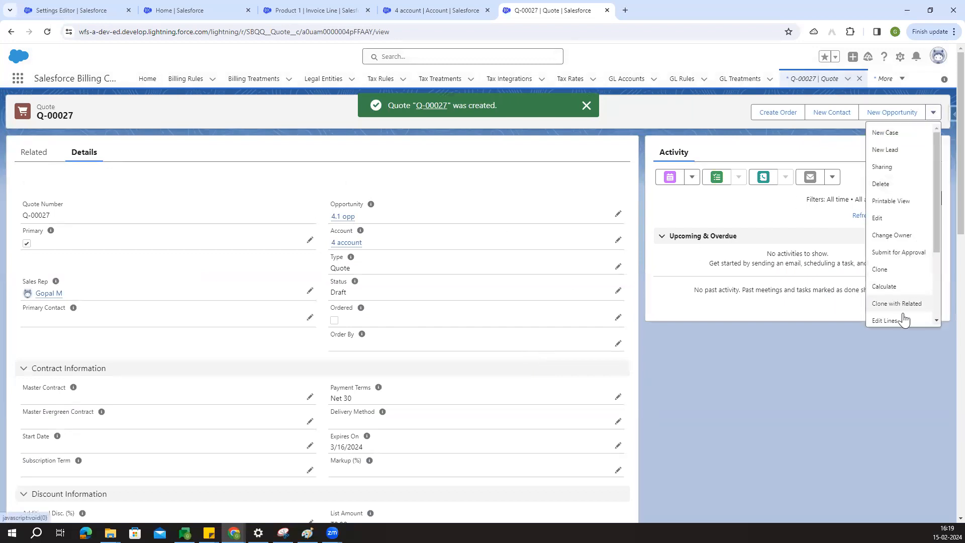
left_click(886, 317)
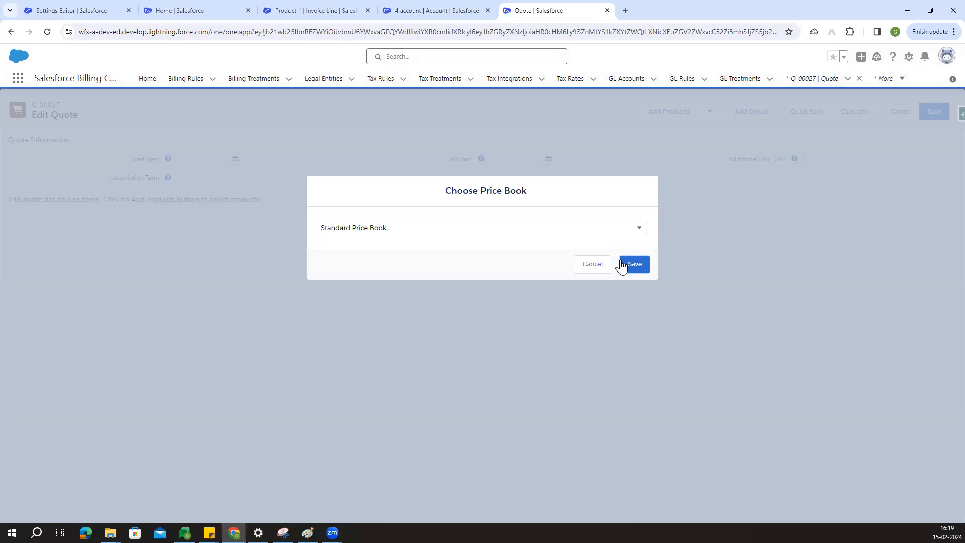
left_click(622, 266)
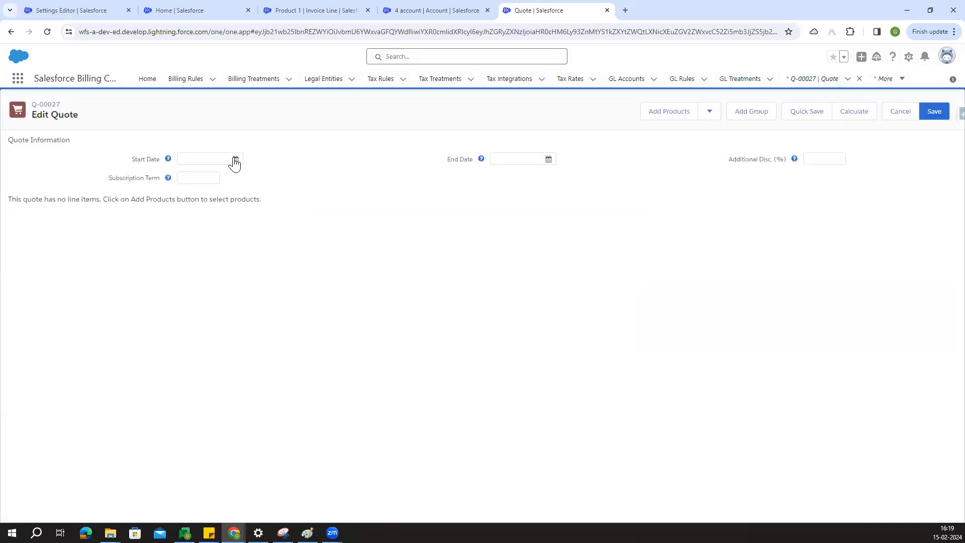
left_click(236, 160)
left_click(274, 249)
left_click(206, 179)
Add Product 1 and Product 2 to the 4.1 opp quote, save the lines and review the quote details.
left_click(663, 115)
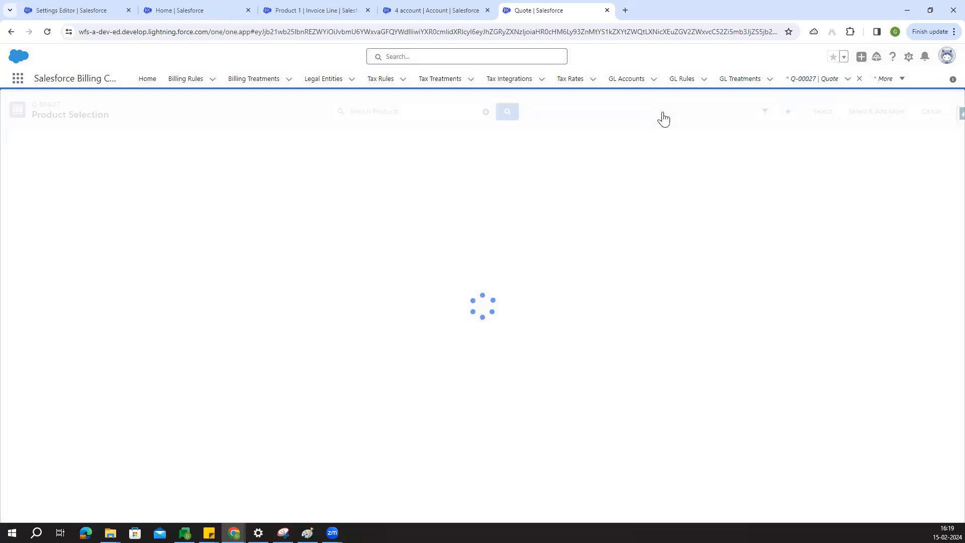
left_click(8, 192)
left_click(8, 208)
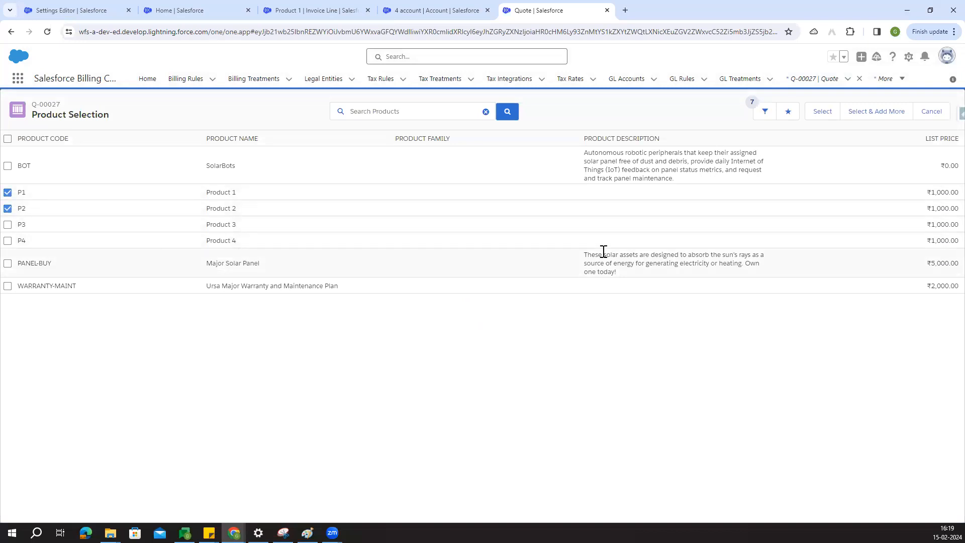
left_click(822, 112)
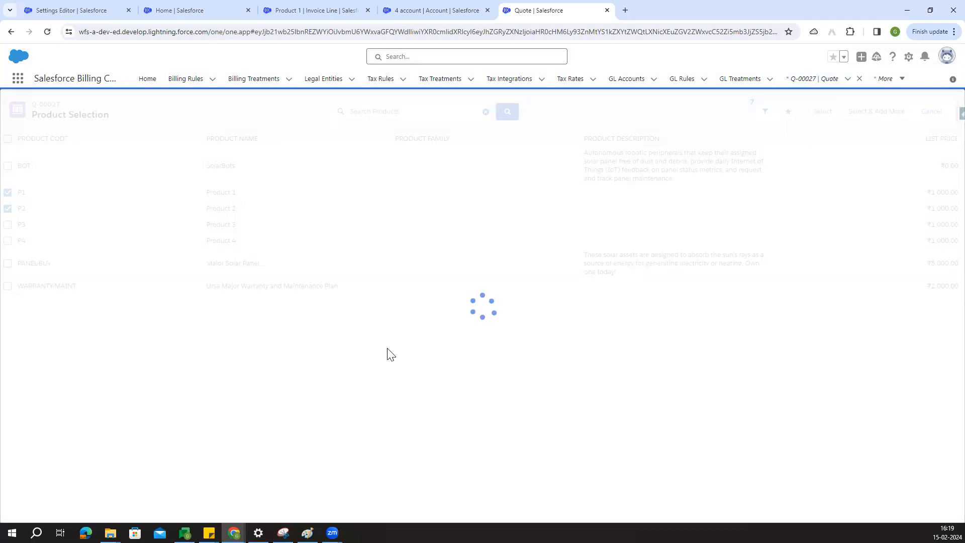
left_click(931, 117)
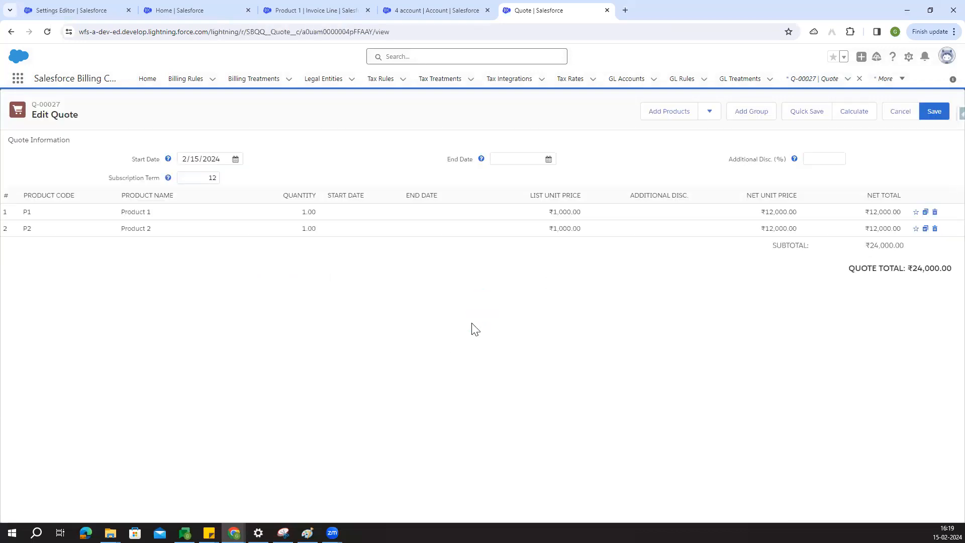
scroll(339, 340, "down", 1)
left_click_drag(341, 338, 354, 350)
left_click(368, 355)
scroll(383, 344, "up", 1)
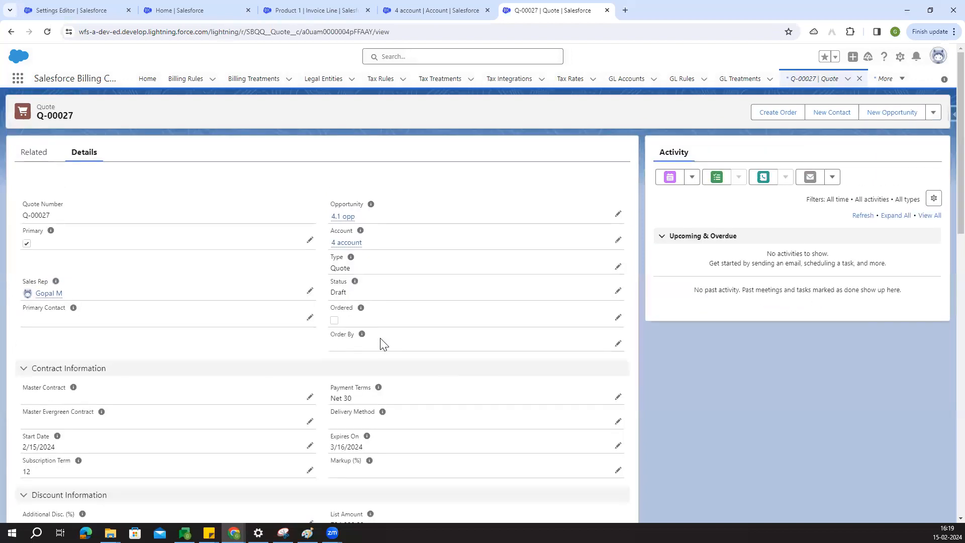
Open 4.2 opp from the account's tab and create a primary quote for 4.2 opp and 4 account.
left_click(406, 10)
left_click(240, 272)
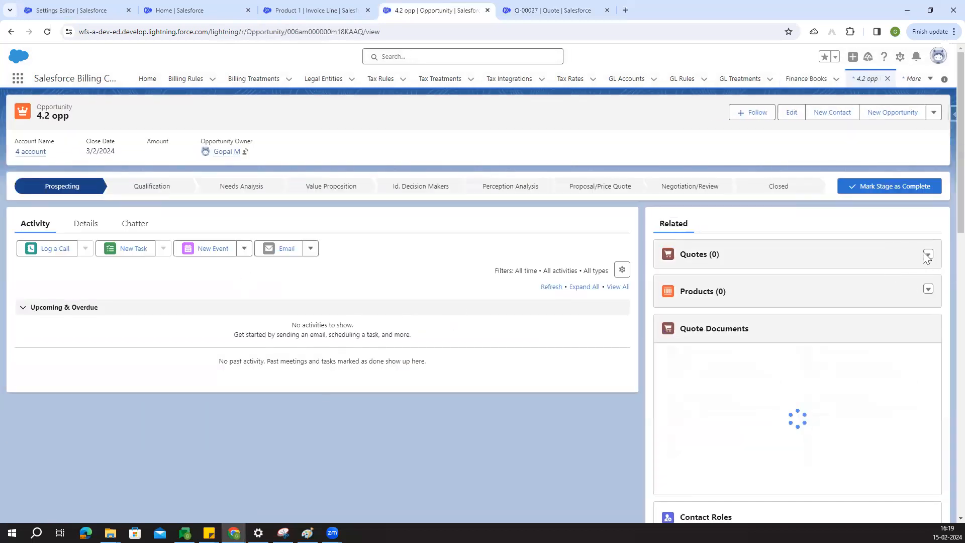
left_click(928, 254)
left_click(908, 274)
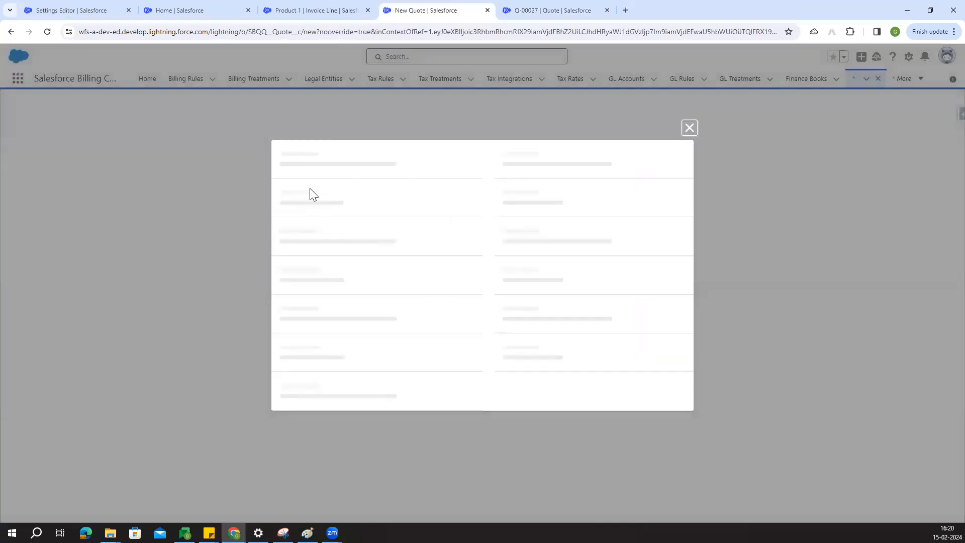
left_click(297, 189)
left_click(541, 159)
left_click(530, 205)
left_click(512, 194)
left_click(543, 228)
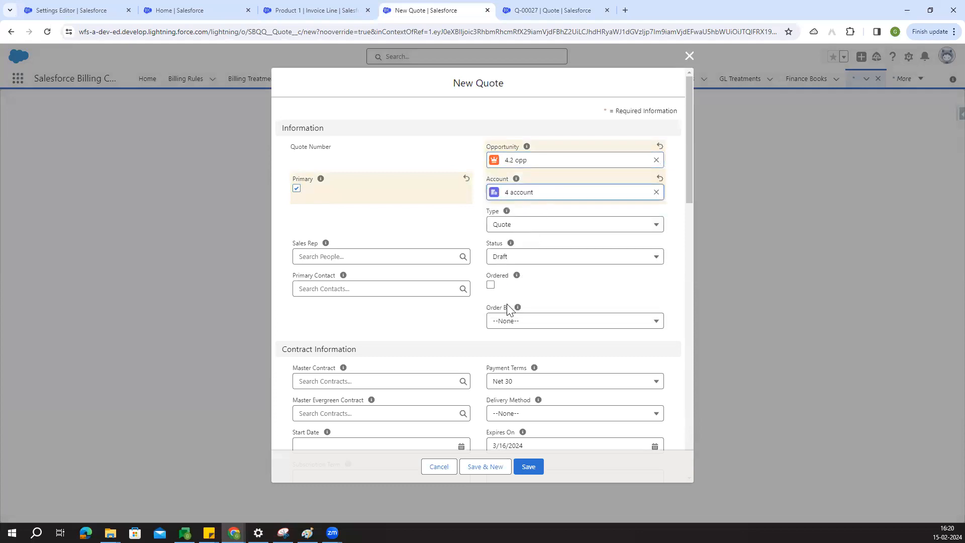
left_click(536, 470)
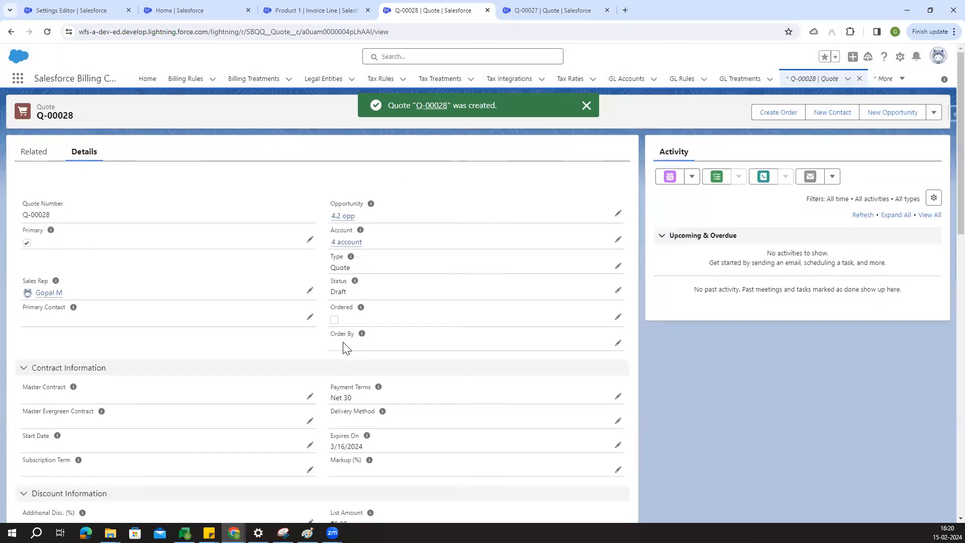
Set the 4.2 opp quote's Payment Terms to Net 45 and save the quote.
scroll(345, 345, "down", 2)
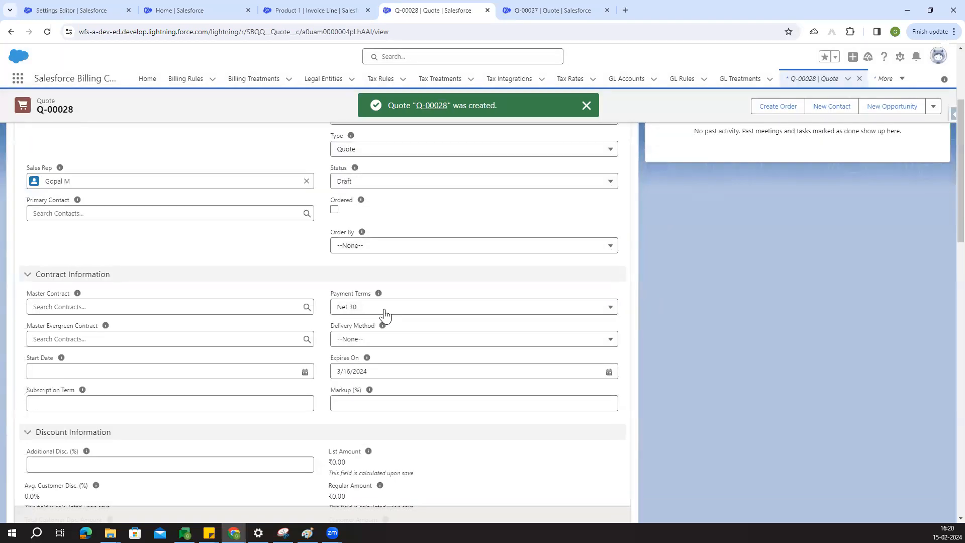
left_click(384, 308)
left_click(377, 401)
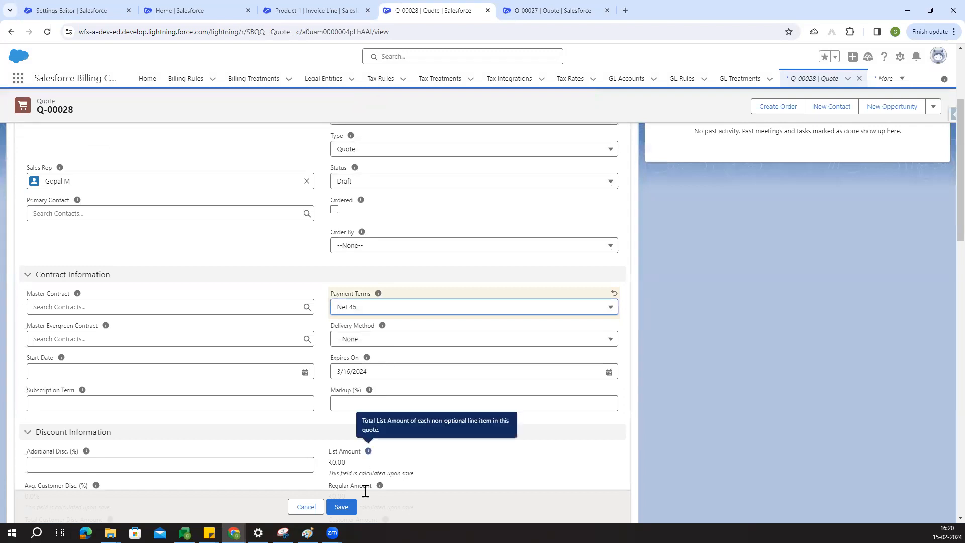
left_click(340, 510)
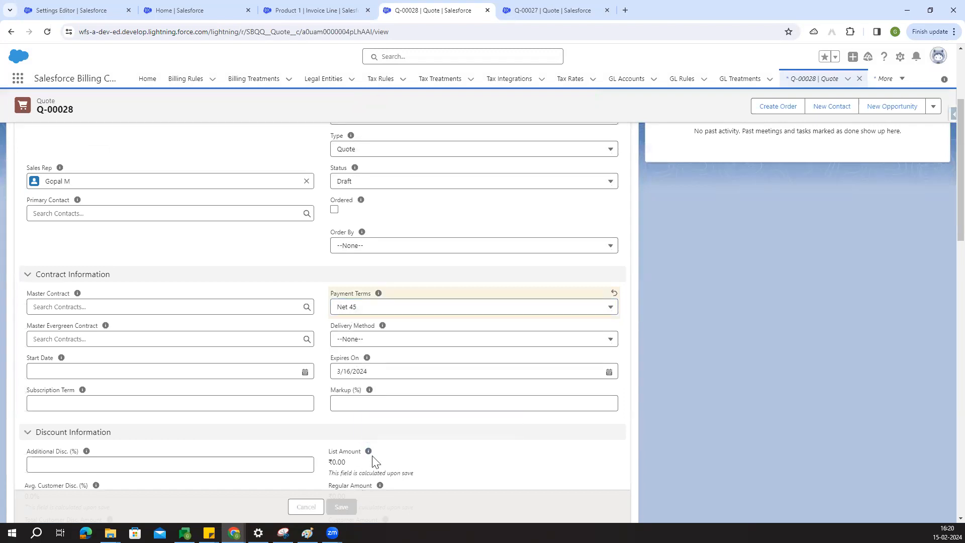
scroll(674, 397, "up", 3)
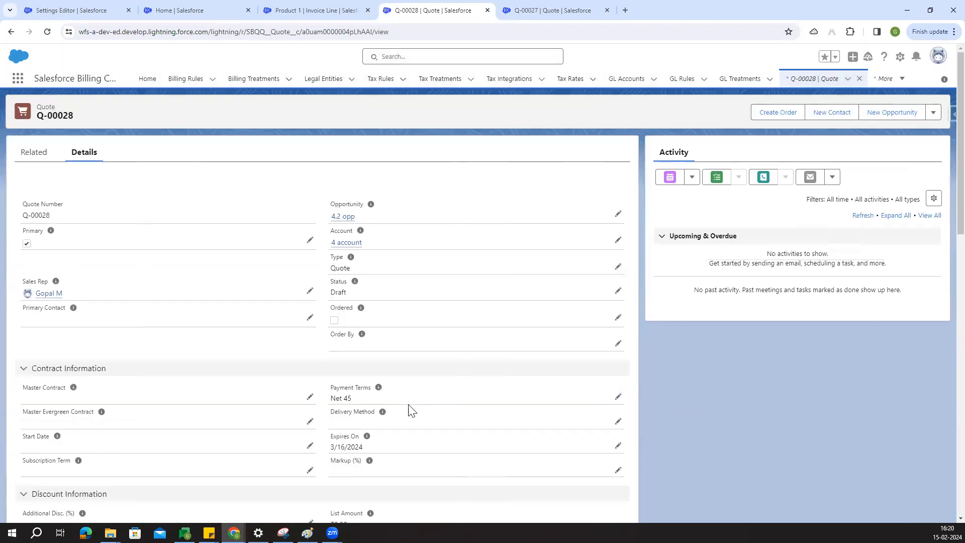
Edit the 4.2 opp quote's lines with the Standard Price Book, setting start date 2/15/2024 and subscription term 12.
mouse_move(378, 389)
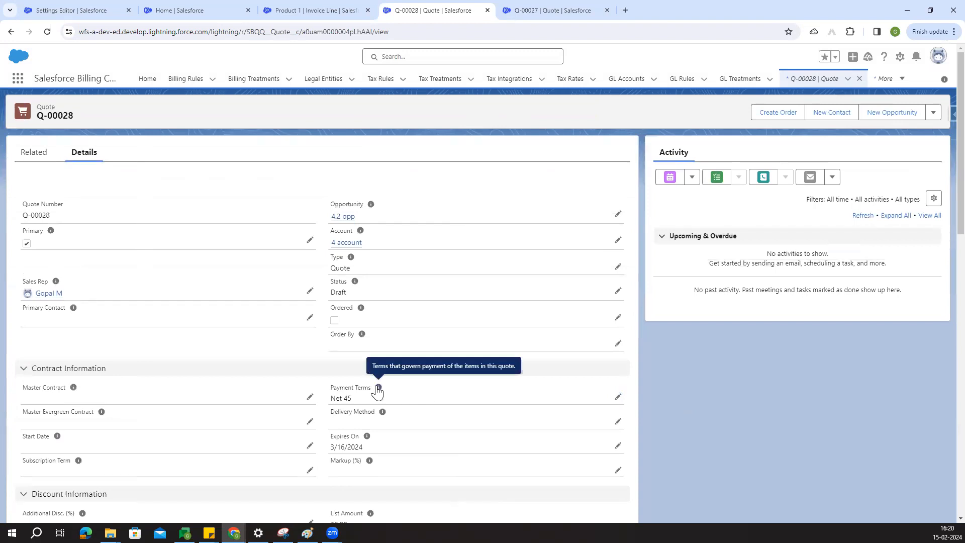
left_click(935, 114)
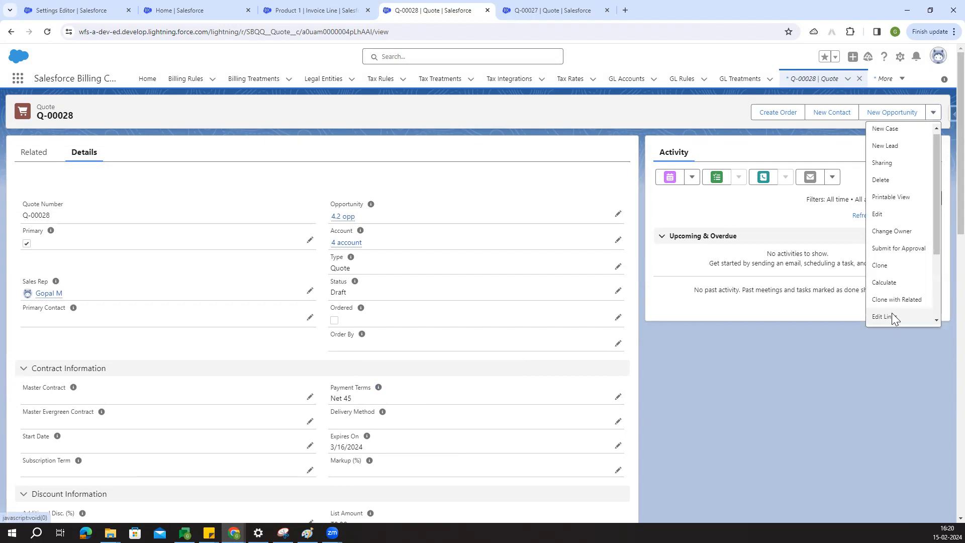
left_click(887, 317)
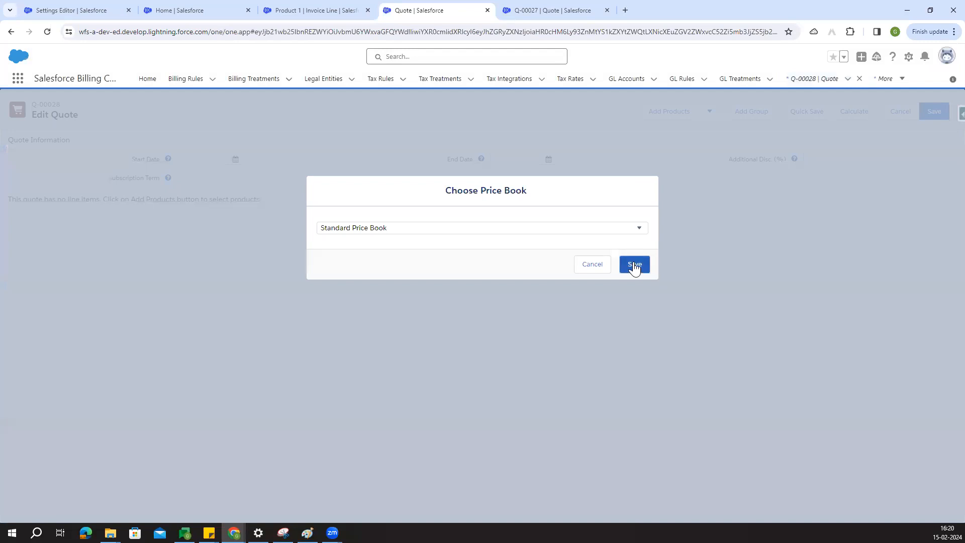
left_click(635, 265)
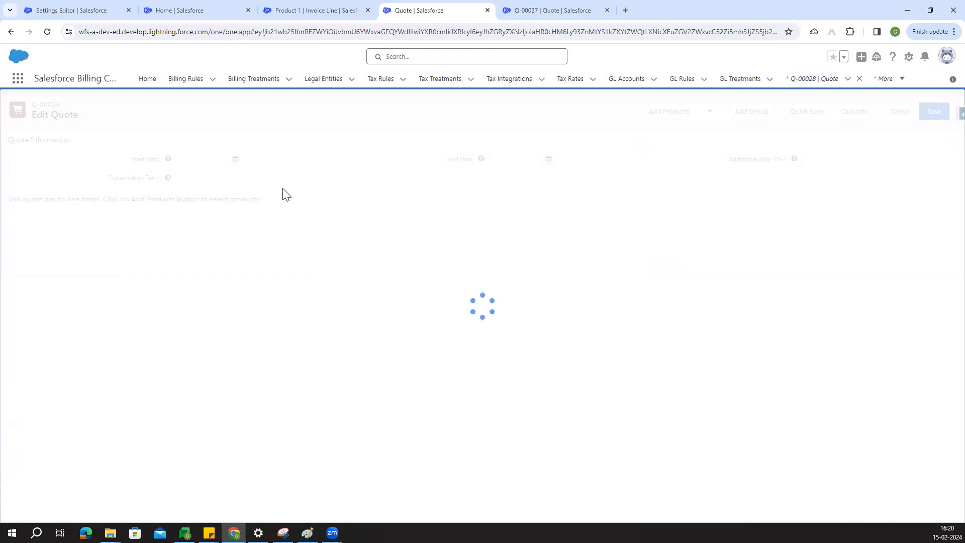
left_click(235, 159)
left_click(273, 252)
left_click(199, 179)
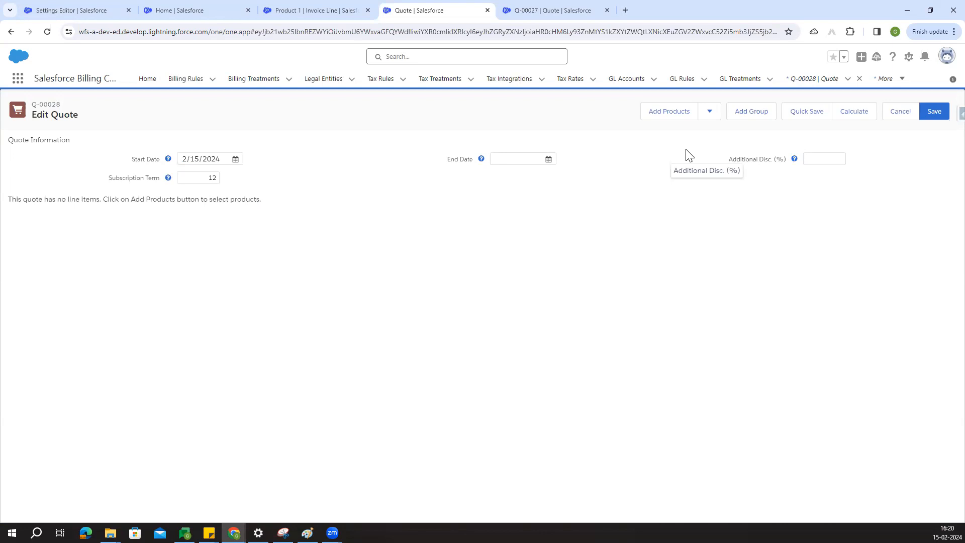
Add Product 3 and Product 4 to the 4.2 opp quote and save the quote lines.
left_click(669, 112)
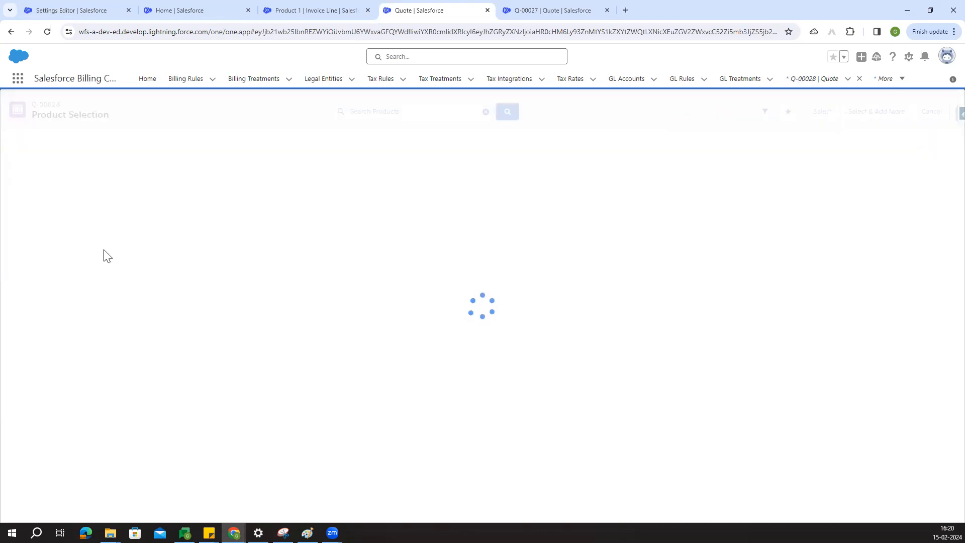
left_click(7, 224)
left_click(8, 240)
left_click(818, 118)
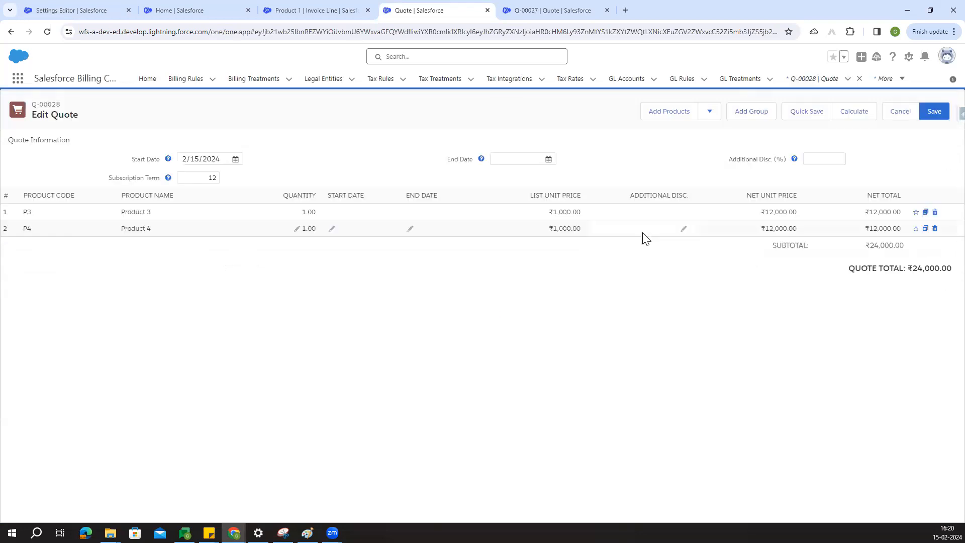
left_click(935, 112)
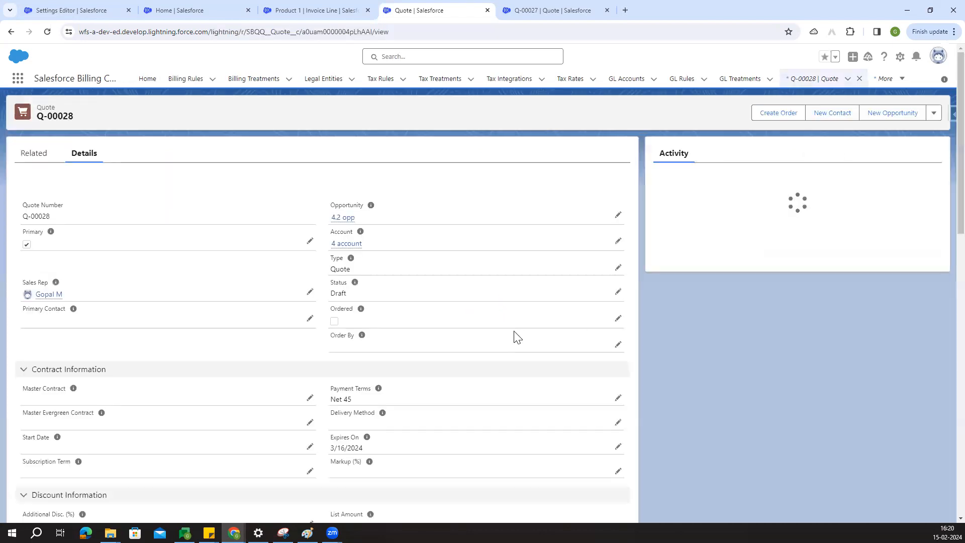
Close the leftover invoice line and 4.1 opp quote pages and open the 4 account record from the 4.2 opp quote.
left_click(314, 10)
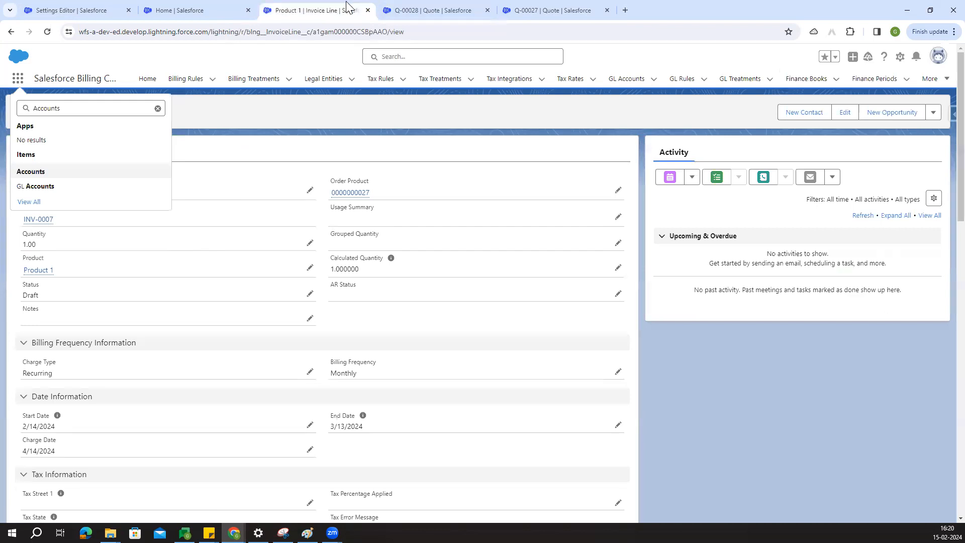
left_click(368, 10)
left_click(351, 243)
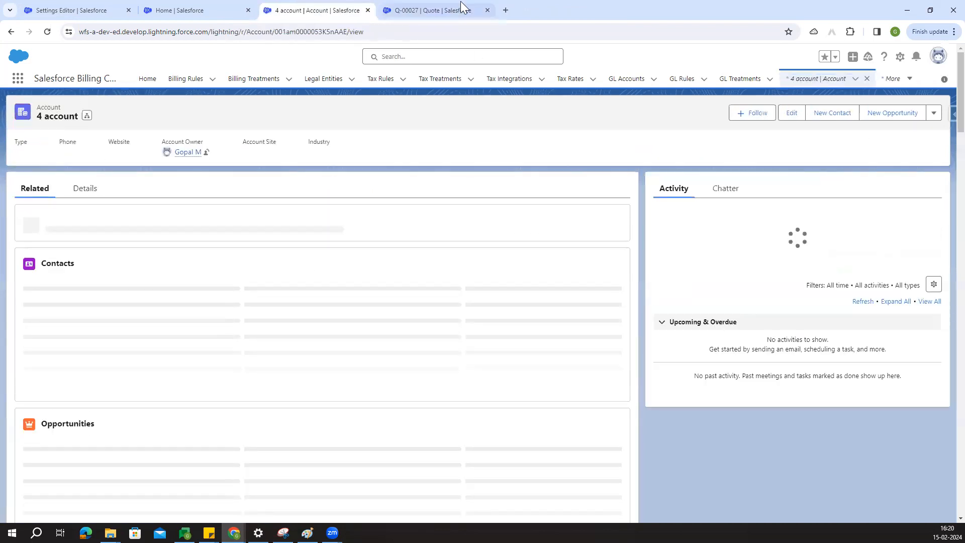
middle_click(441, 8)
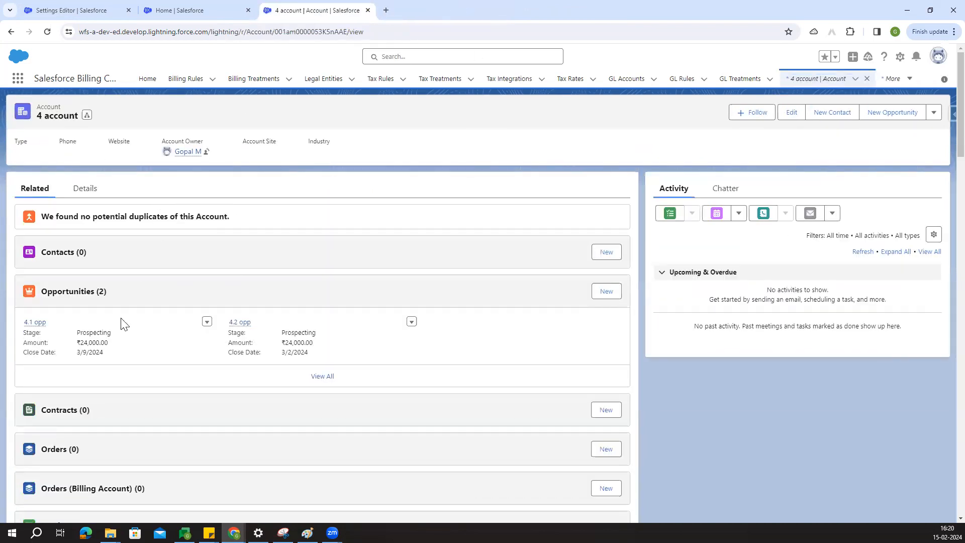
Open 4.1 opp and 4.2 opp from the account's full opportunities list in separate browser tabs, then return to the account.
scroll(188, 342, "down", 1)
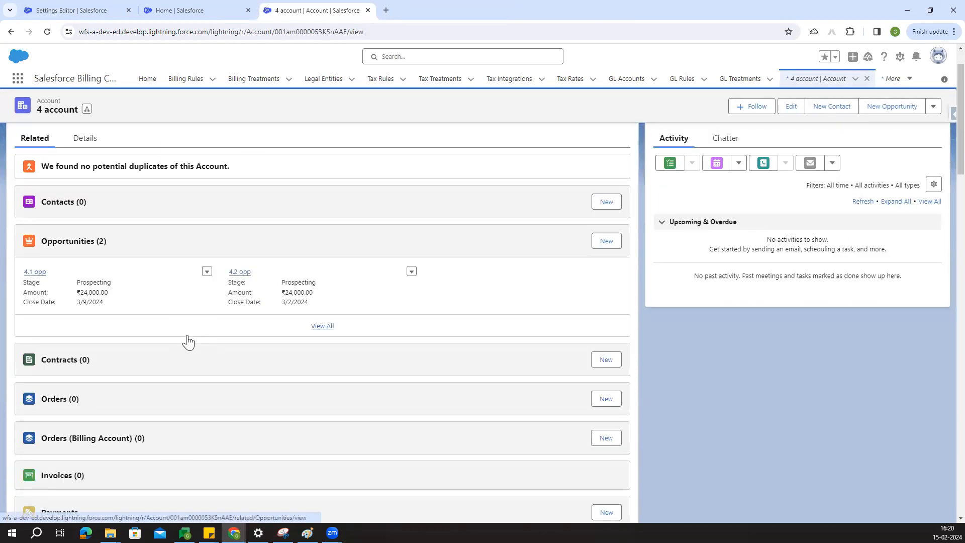
left_click(317, 327)
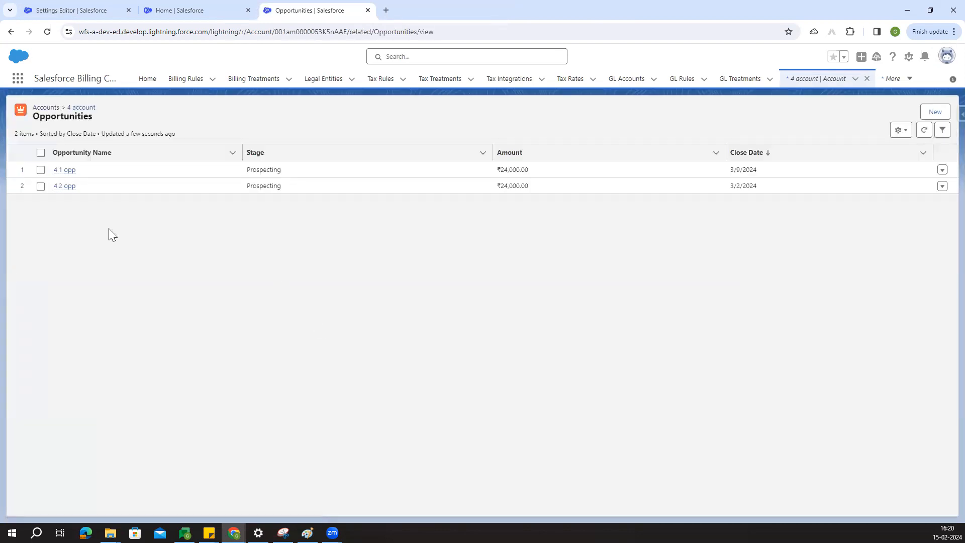
left_click(65, 170, "ctrl")
left_click(64, 187, "ctrl")
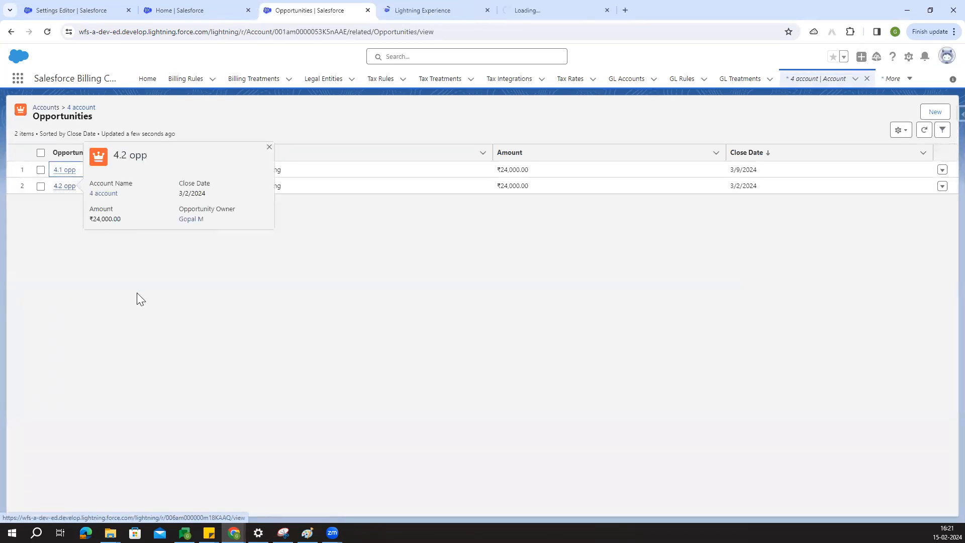
left_click(12, 34)
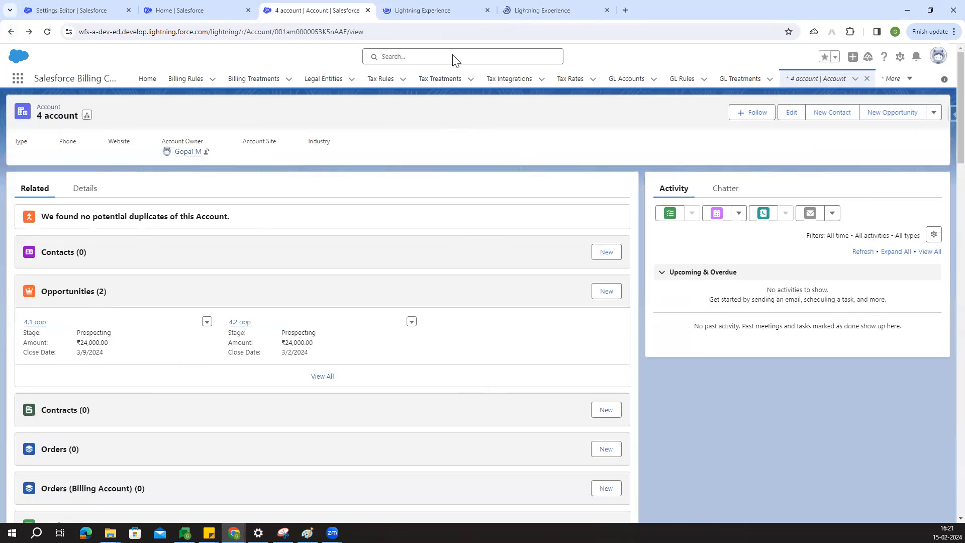
Review the quotes and products on 4.1 opp and 4.2 opp, then go back to the 4 account record.
left_click(440, 4)
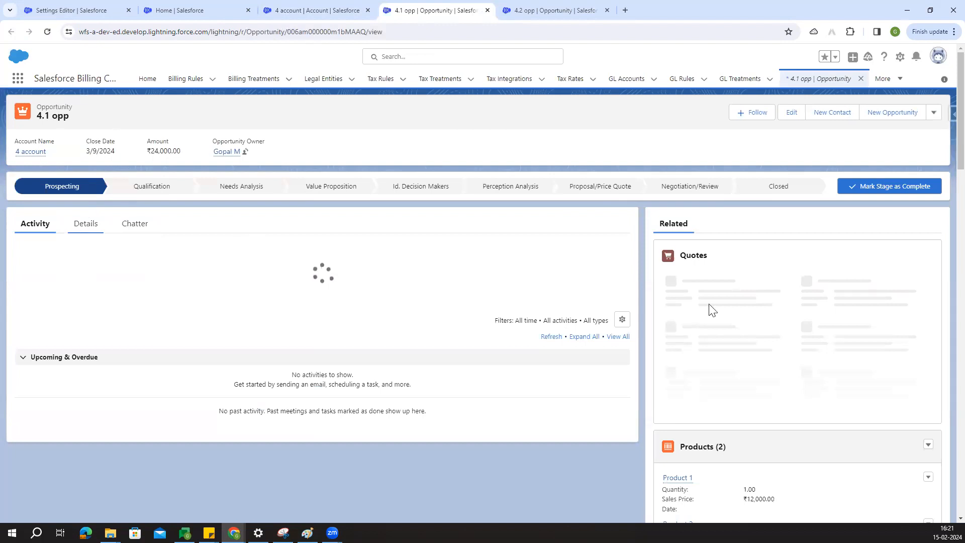
left_click(520, 6)
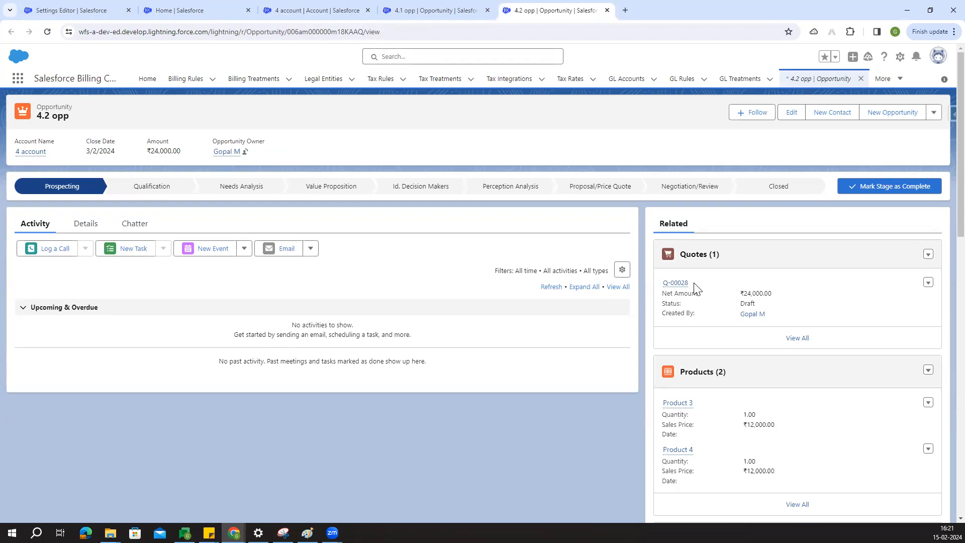
left_click(471, 5)
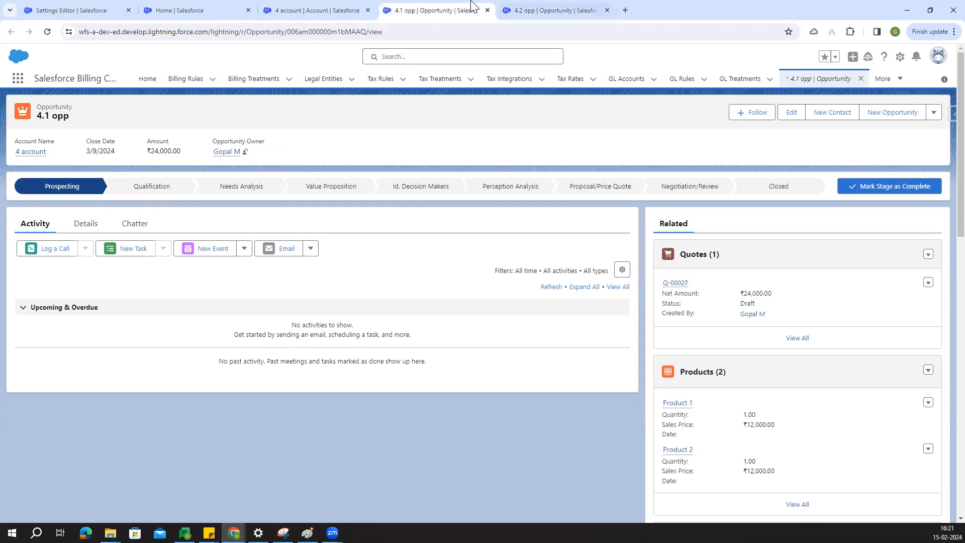
left_click(331, 10)
left_click_drag(53, 121, 79, 121)
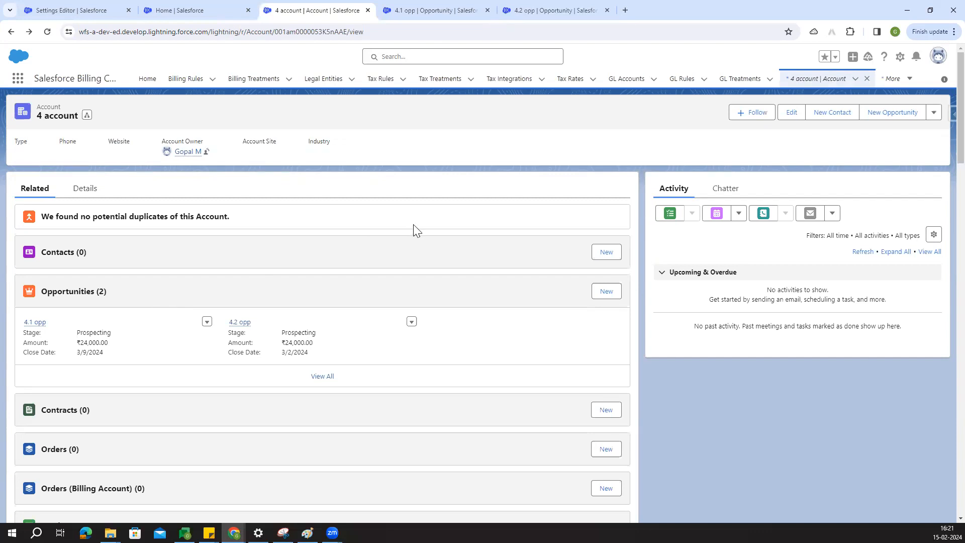
Open the quotes of 4.1 opp and 4.2 opp in separate browser tabs, placed after both opportunity tabs.
left_click(430, 5)
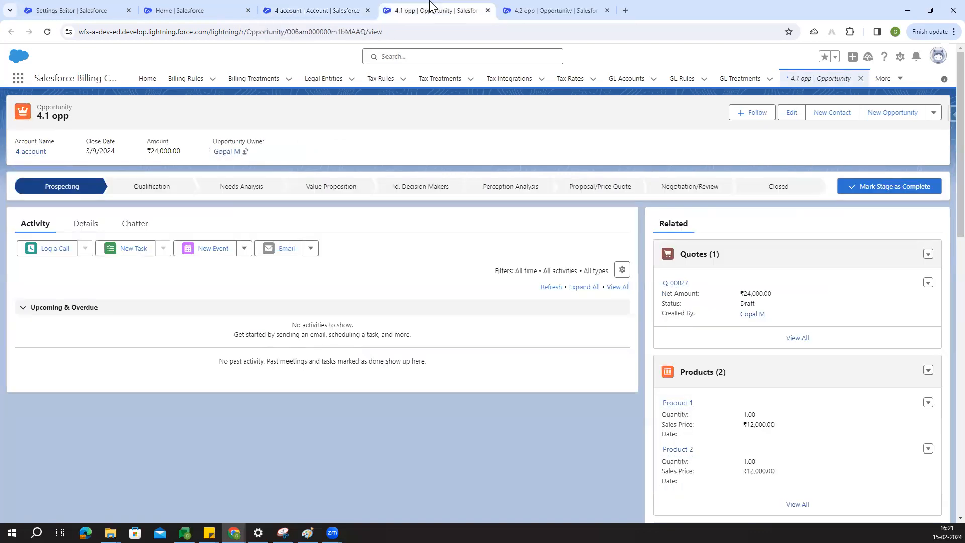
left_click(677, 285, "ctrl")
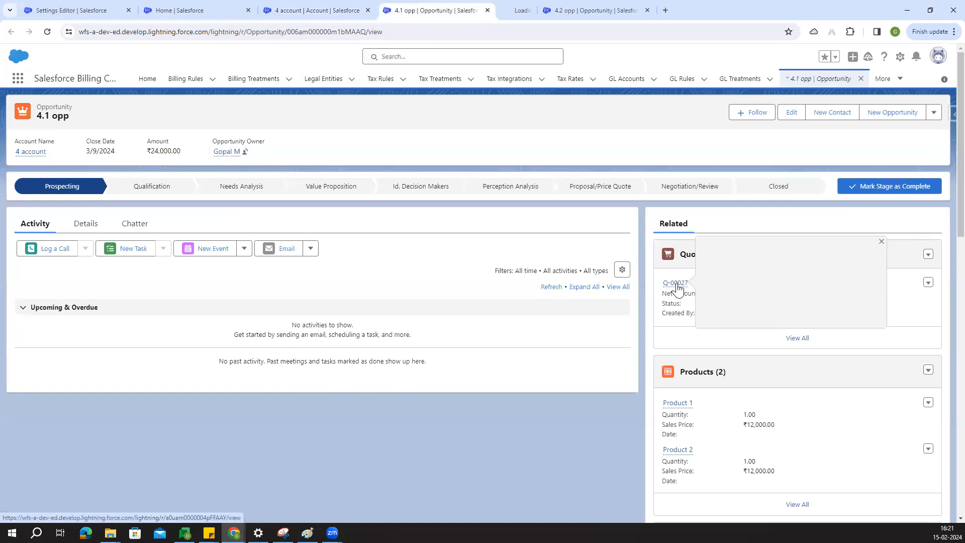
left_click(693, 5)
left_click(675, 282, "ctrl")
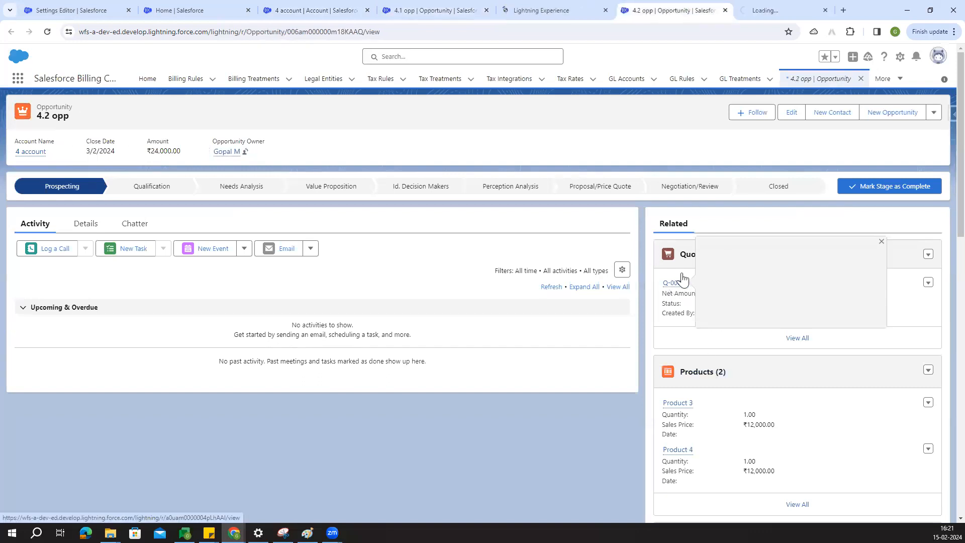
left_click(577, 2)
left_click_drag(699, 7, 568, 5)
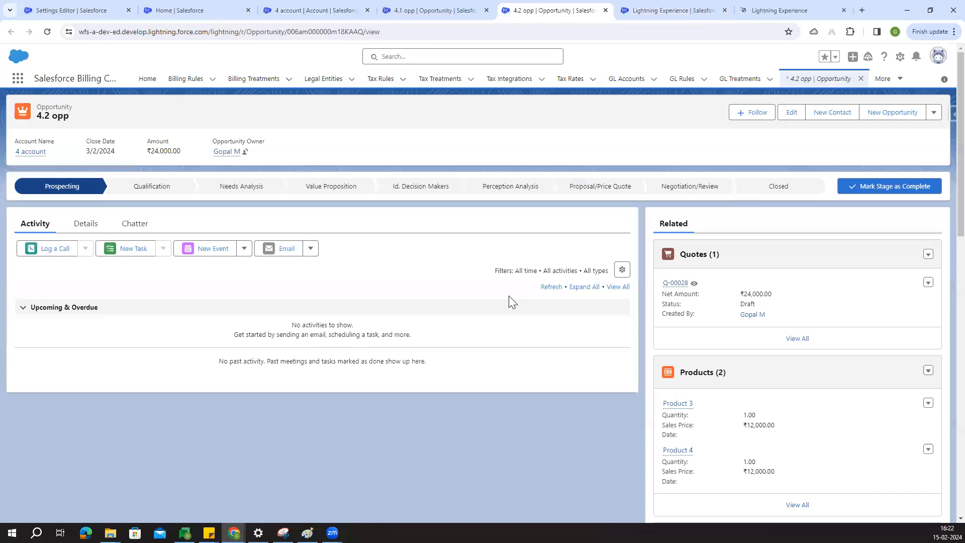
Set the 4.1 opp quote's status to Approved, mark it as Ordered and save it.
left_click(684, 8)
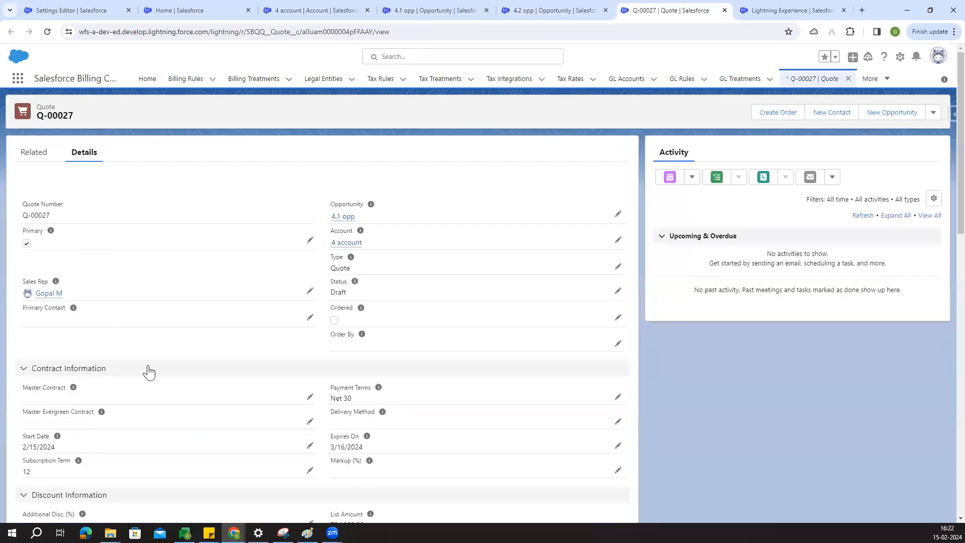
left_click(618, 292)
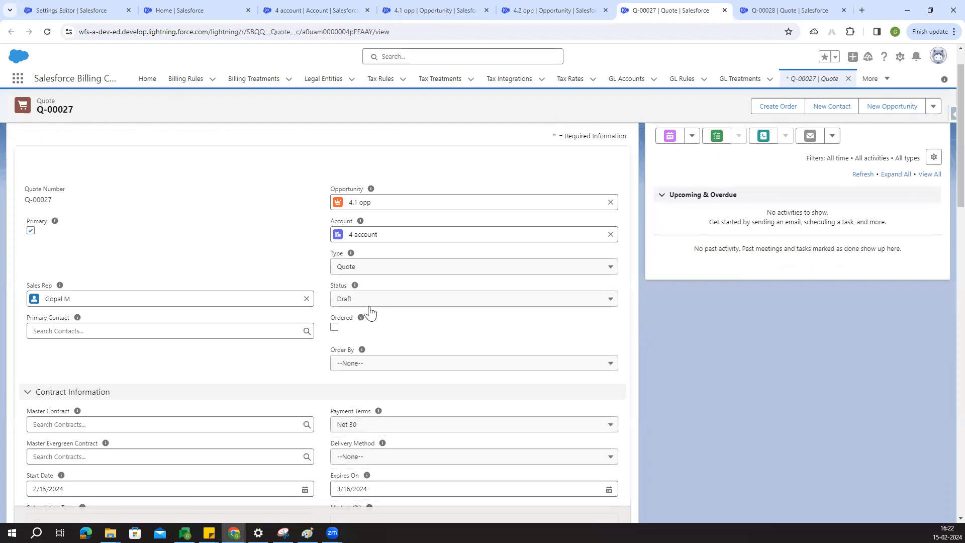
left_click(360, 301)
left_click(383, 378)
left_click(335, 327)
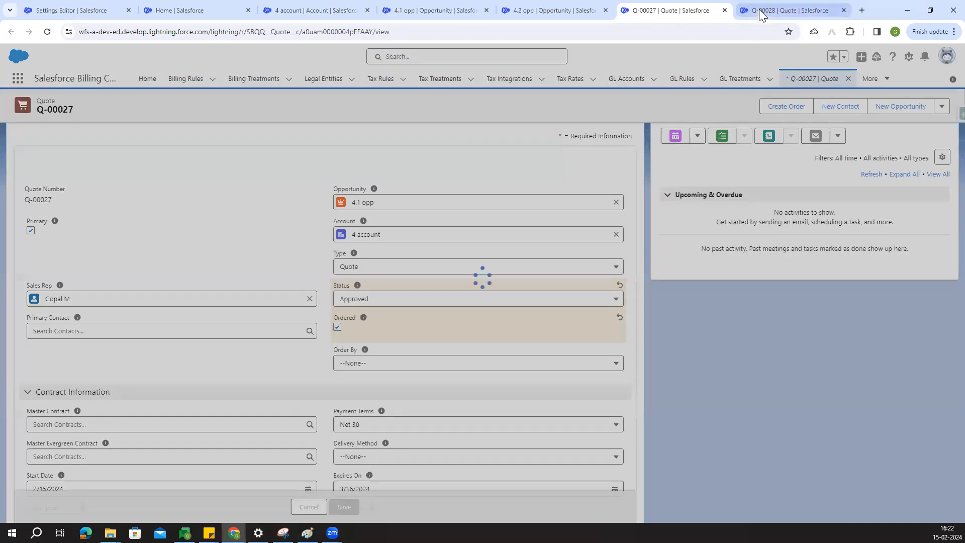
Set the 4.2 opp quote's status to Approved, mark it as Ordered and save it.
left_click(759, 9)
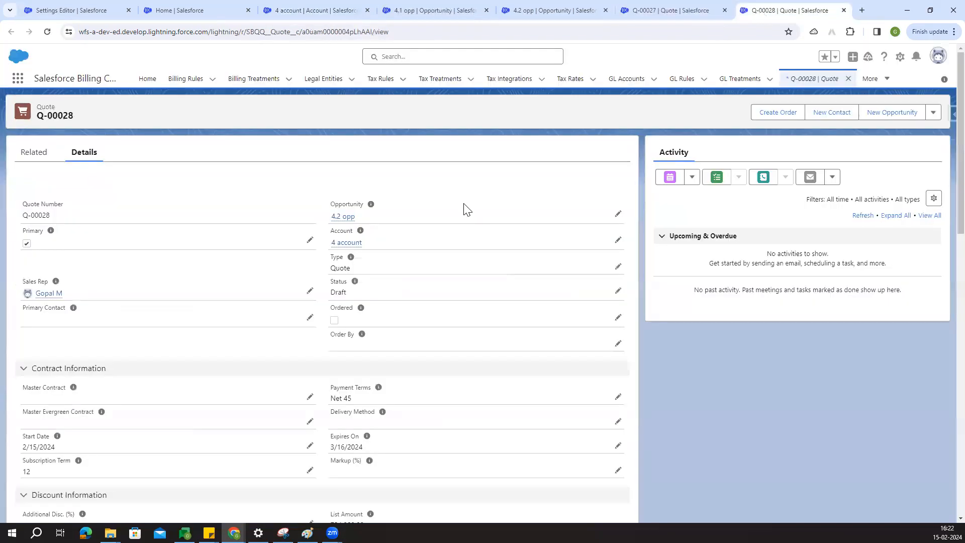
left_click(618, 291)
left_click(352, 301)
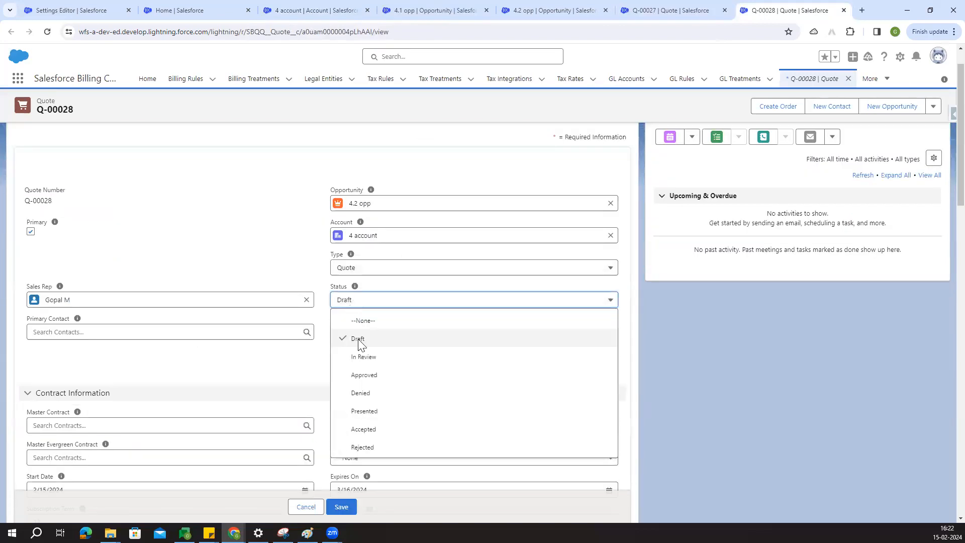
left_click(367, 373)
left_click(334, 327)
left_click(344, 507)
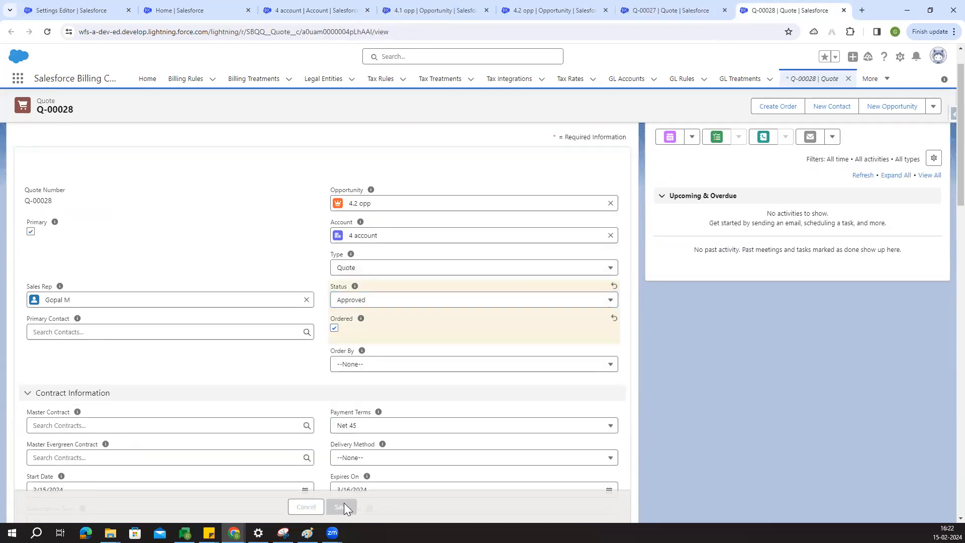
Check the related orders on the 4.1 opp and 4.2 opp quotes, ending on the 4.1 opp quote.
left_click(676, 6)
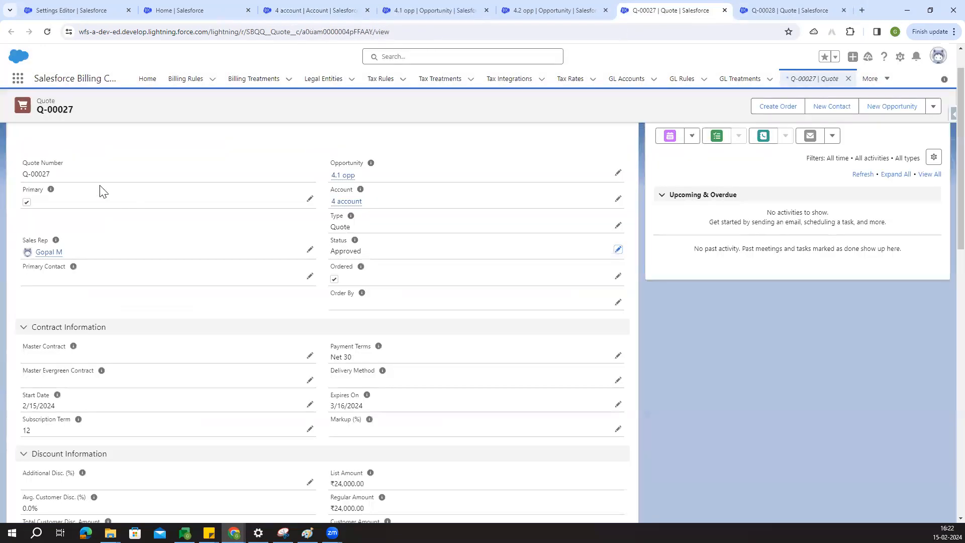
scroll(96, 201, "up", 1)
left_click(35, 152)
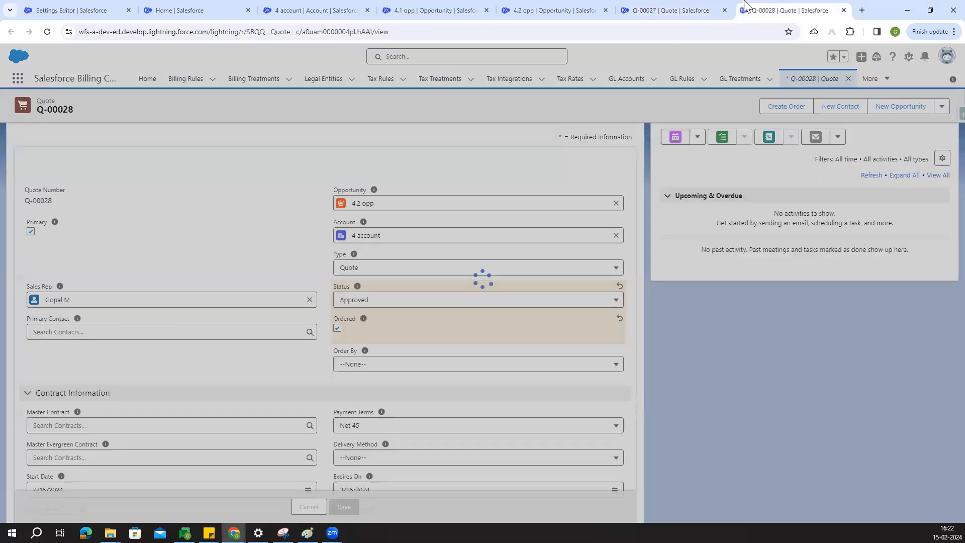
left_click(738, 7)
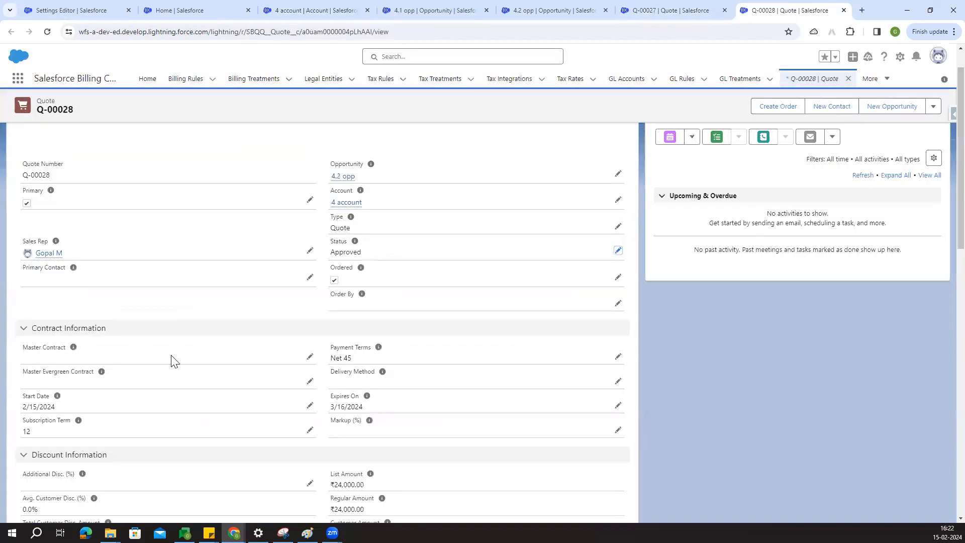
left_click(34, 150)
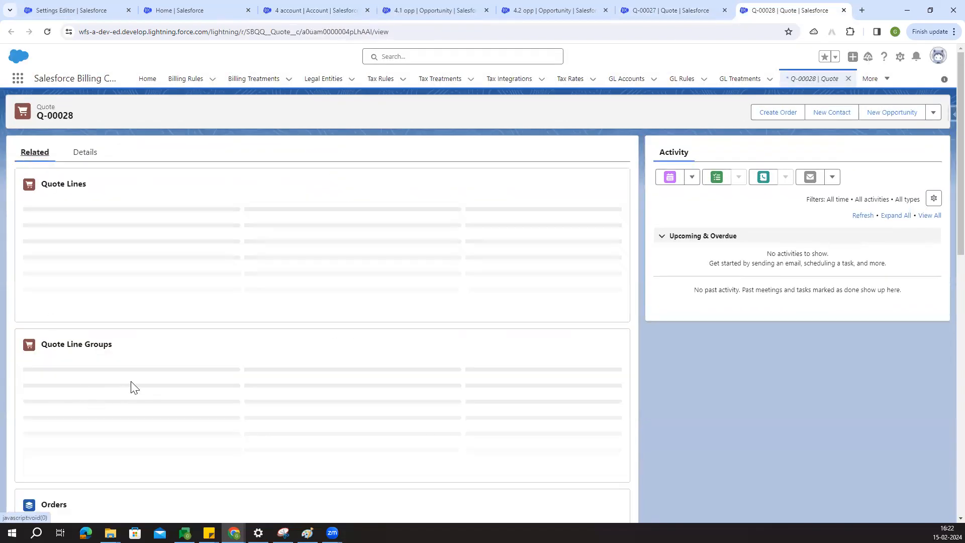
scroll(131, 387, "down", 1)
scroll(132, 387, "up", 1)
scroll(132, 387, "down", 1)
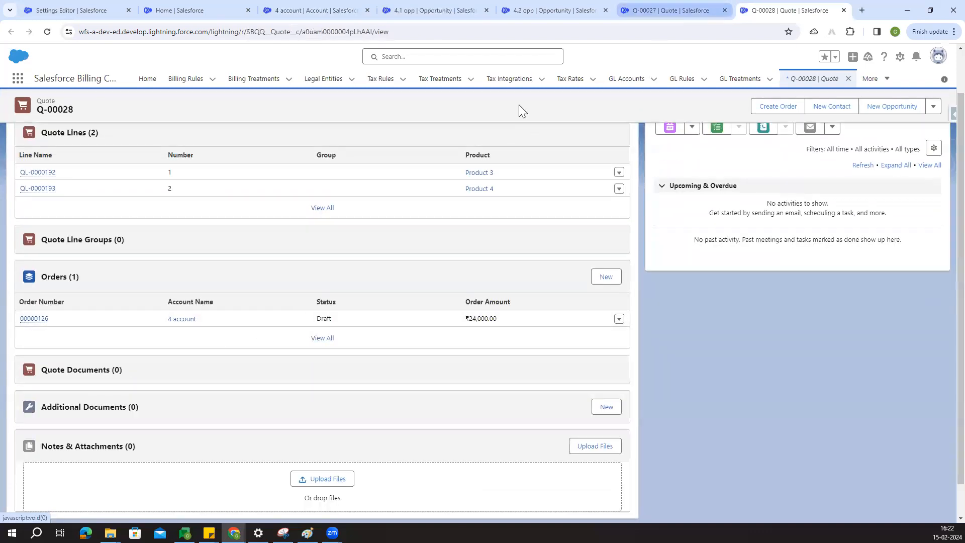
left_click(674, 10)
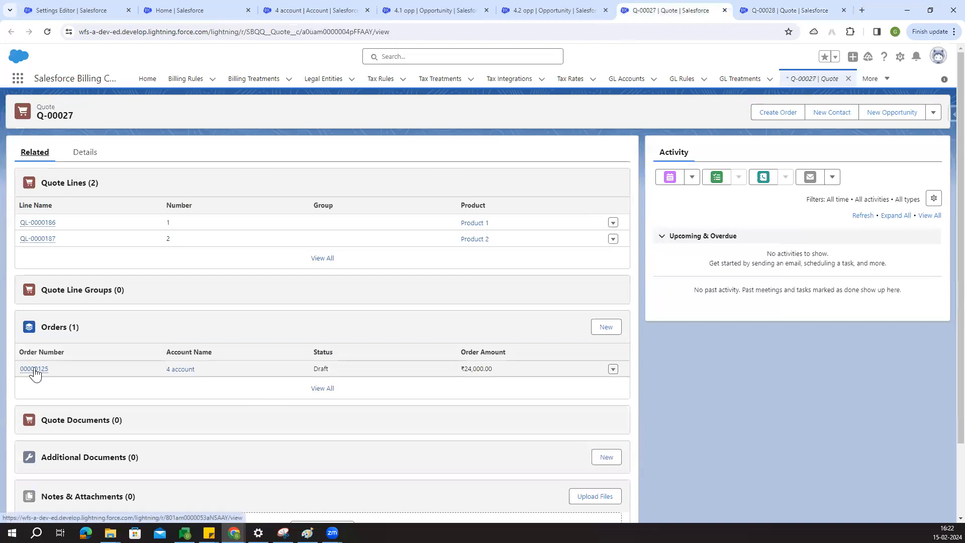
Open the orders of the 4.1 opp and 4.2 opp quotes in separate browser tabs, review their products, and close the 4.2 opp quote tab.
middle_click(34, 369)
left_click(800, 10)
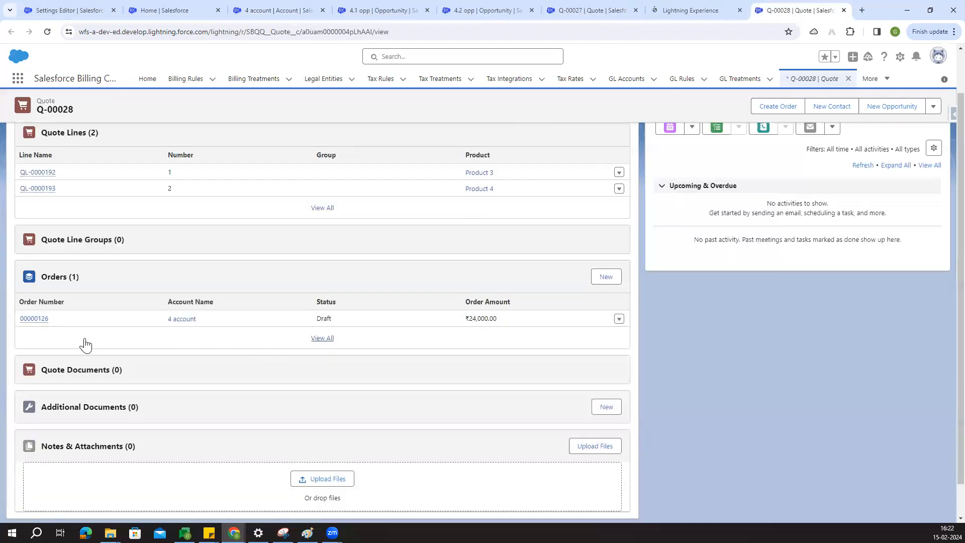
middle_click(43, 322)
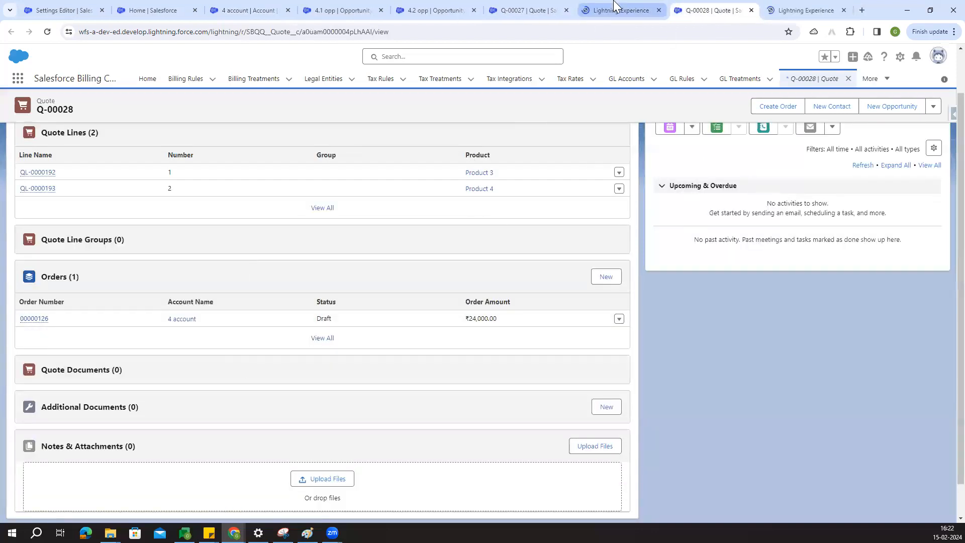
left_click(621, 8)
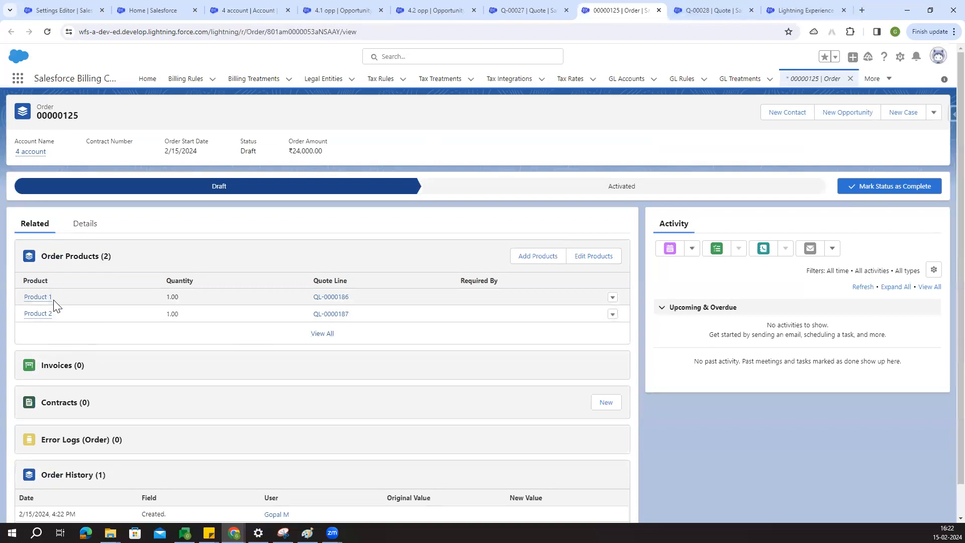
left_click(807, 9)
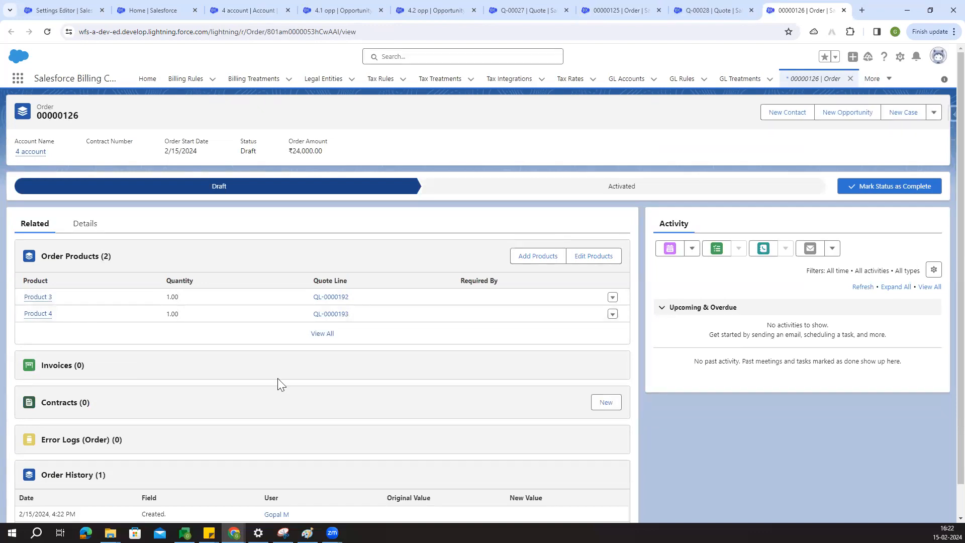
left_click(751, 10)
Change the status of both the 4.1 opp order and the 4.2 opp order to Activated.
left_click(617, 6)
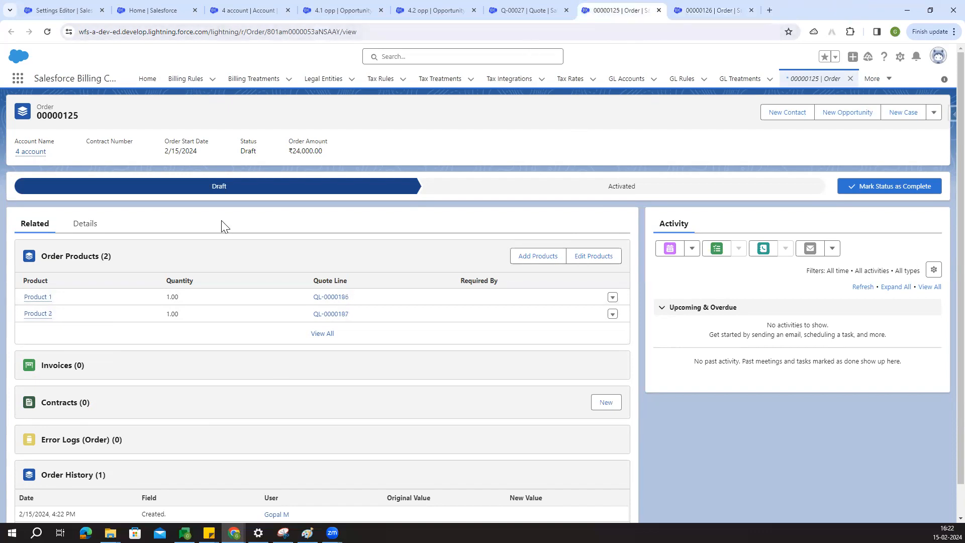
left_click(611, 189)
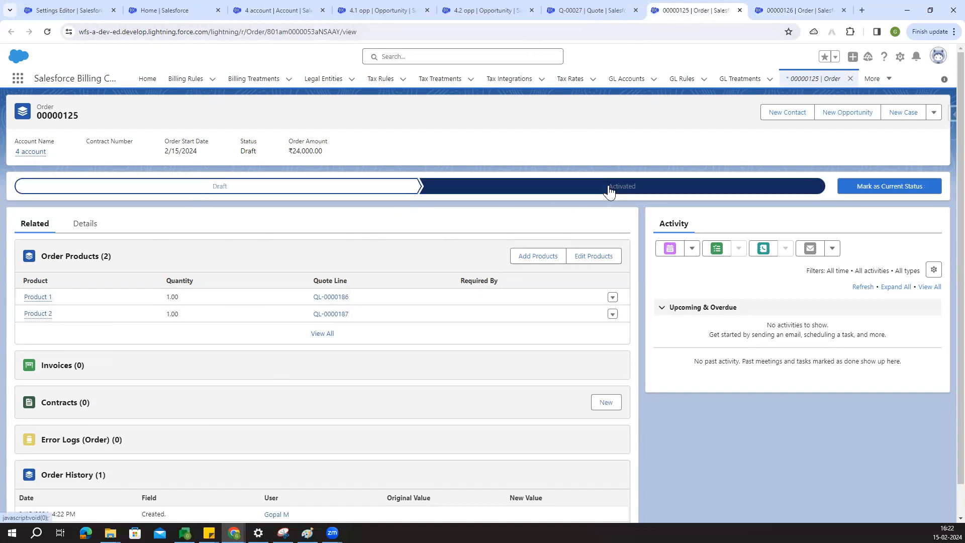
left_click(850, 187)
left_click(762, 5)
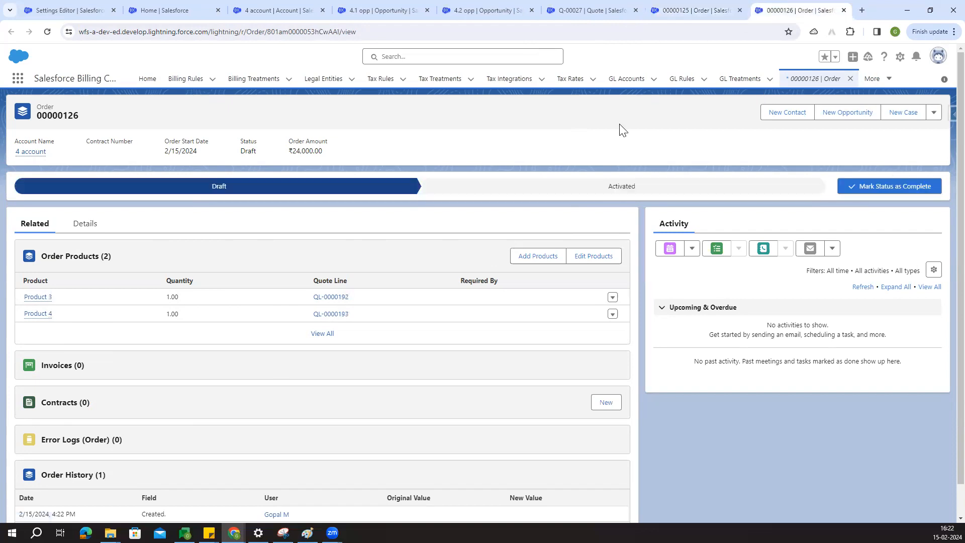
left_click(617, 181)
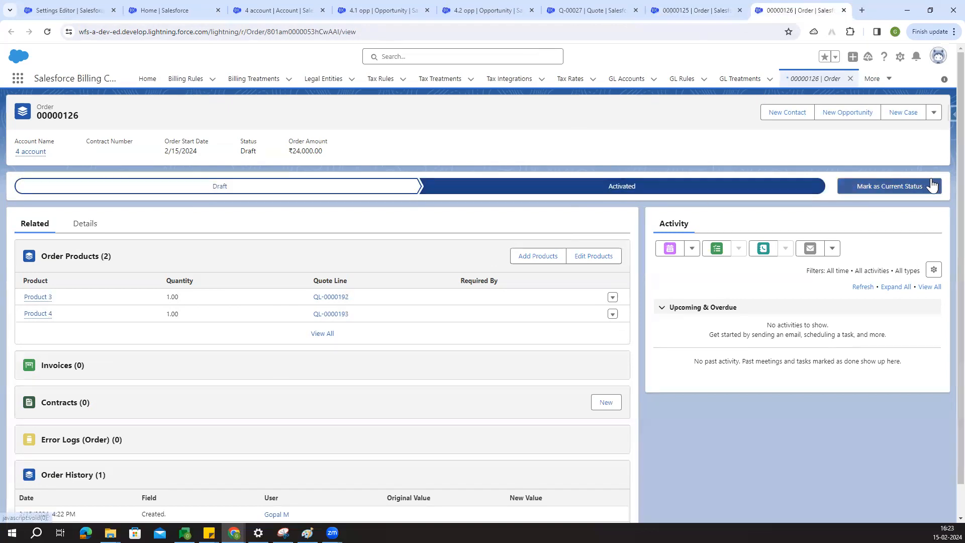
left_click(900, 186)
Set the Invoice Batch in the 4.1 opp order's billing information to Batch 1 and save the order.
left_click(679, 10)
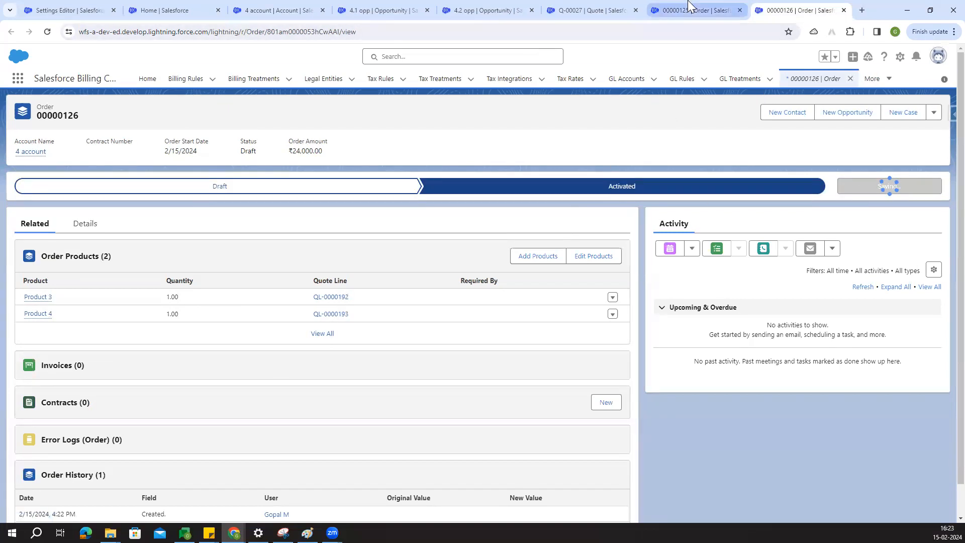
left_click(80, 227)
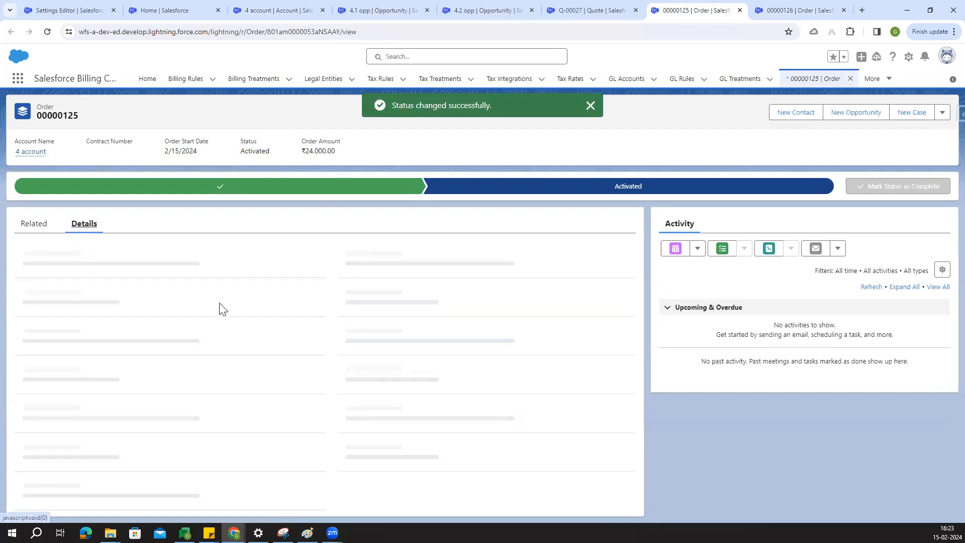
scroll(256, 333, "down", 5)
scroll(256, 332, "up", 2)
scroll(302, 333, "down", 6)
scroll(301, 333, "down", 1)
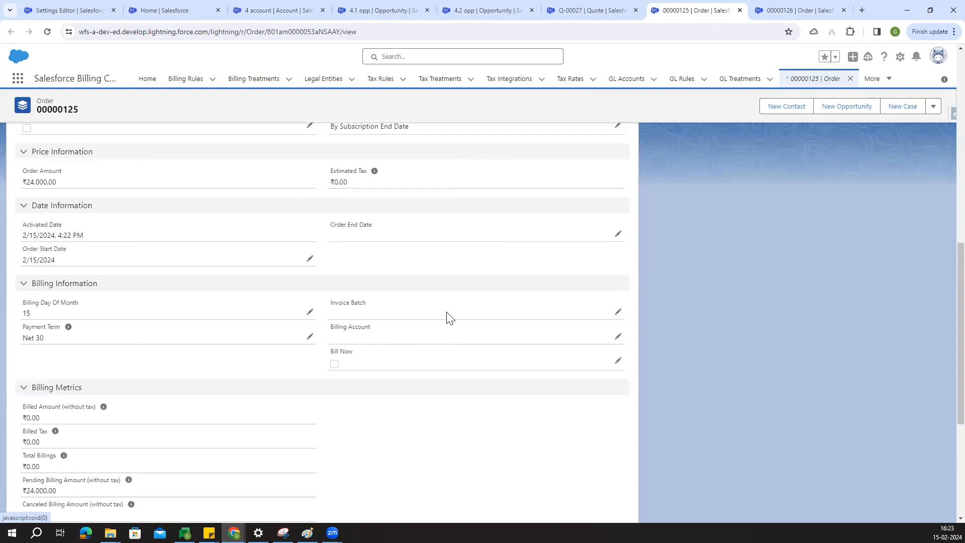
left_click(618, 312)
left_click(386, 321)
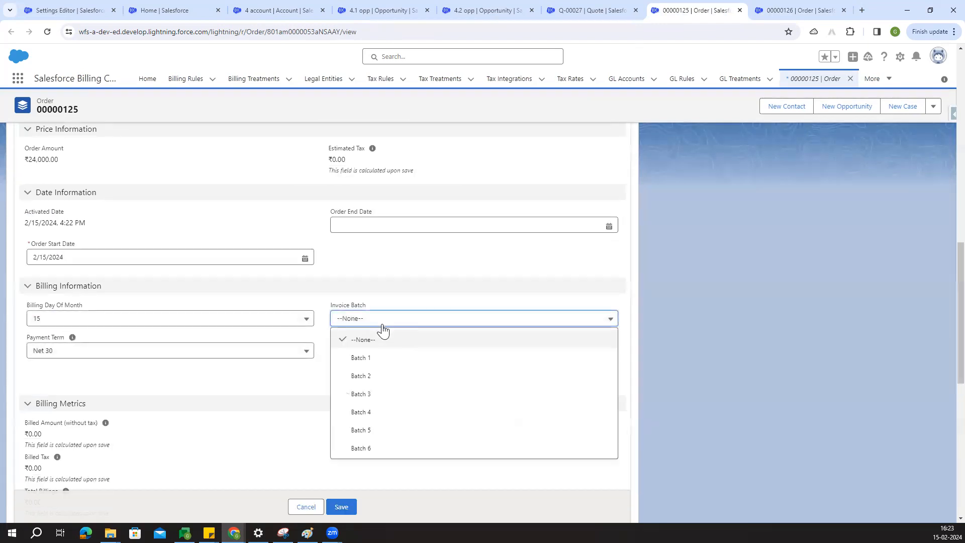
left_click(374, 356)
left_click(342, 507)
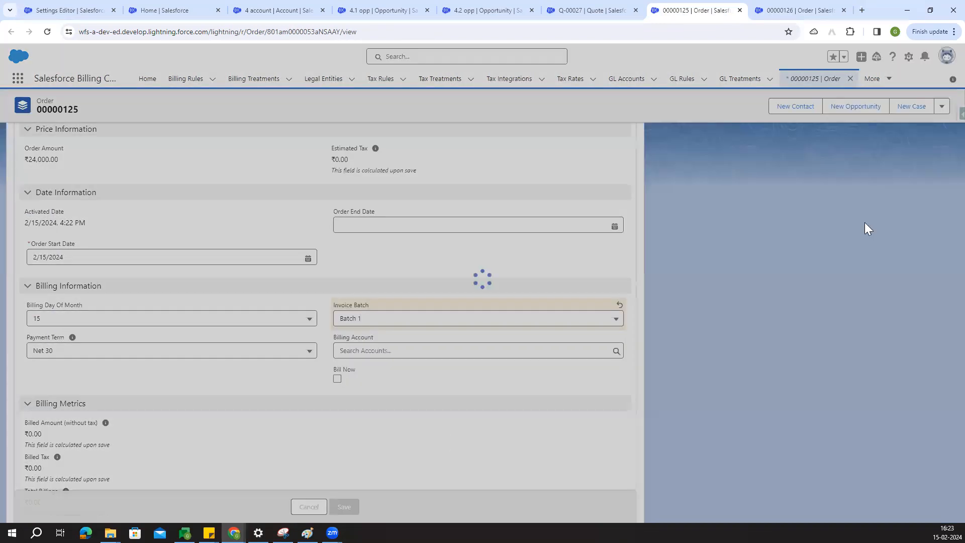
Set the Invoice Batch in the 4.2 opp order's billing information to Batch 1 and save the order.
left_click(799, 10)
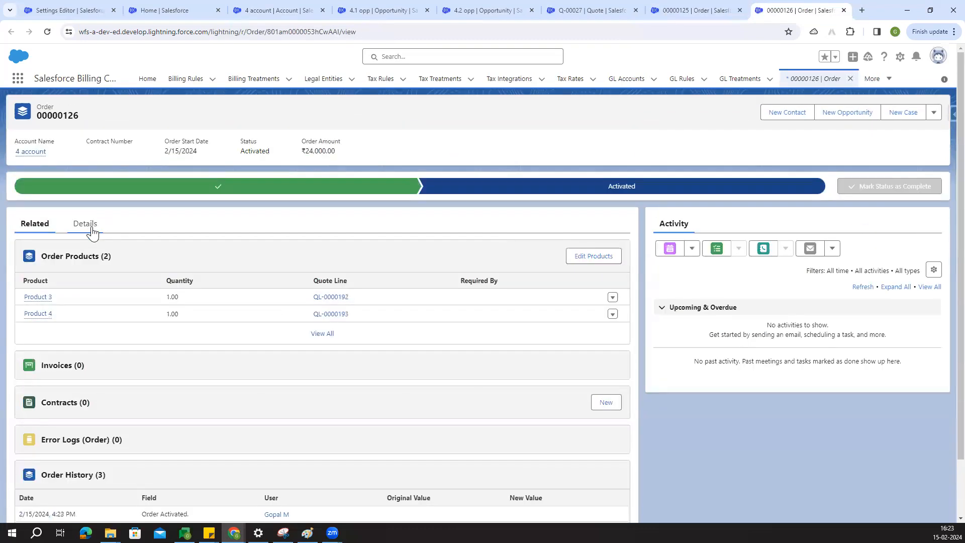
left_click(87, 224)
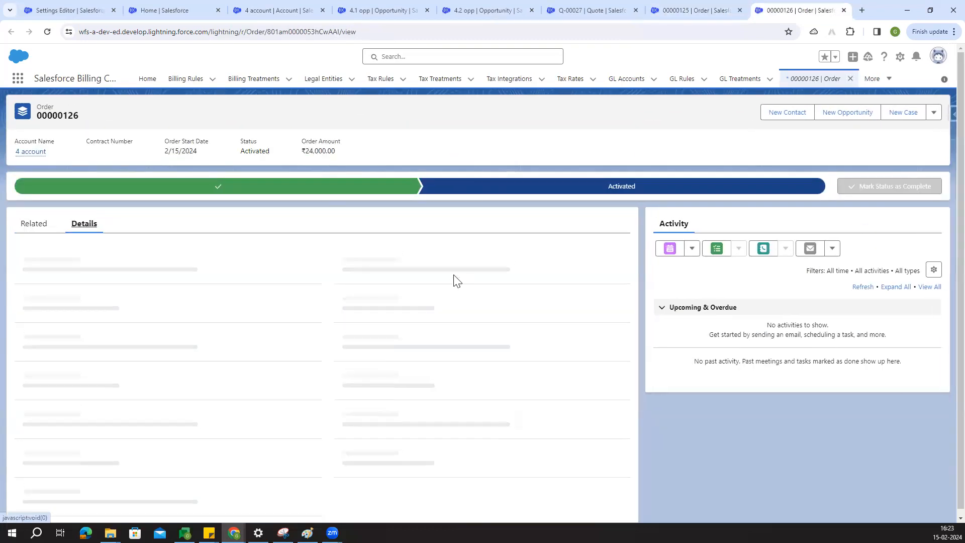
scroll(449, 286, "down", 15)
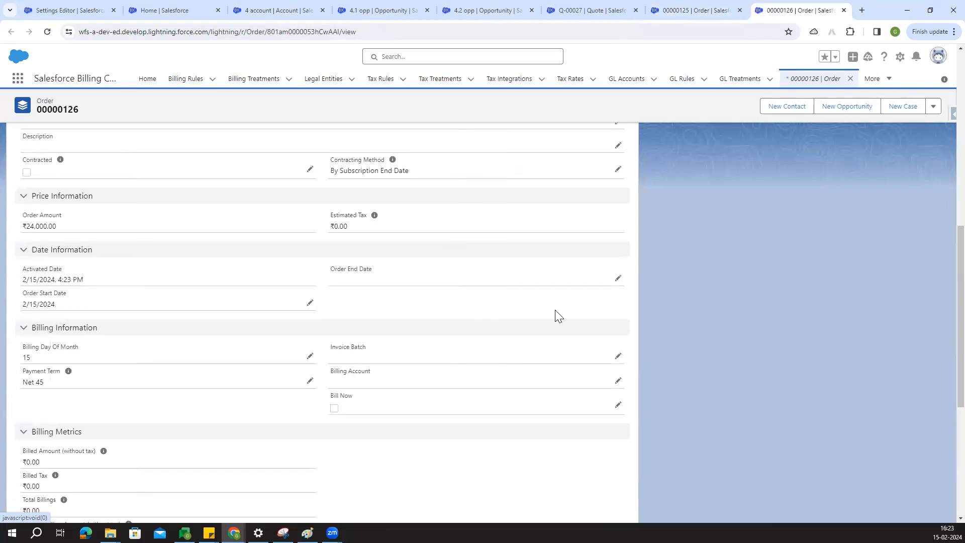
left_click(618, 357)
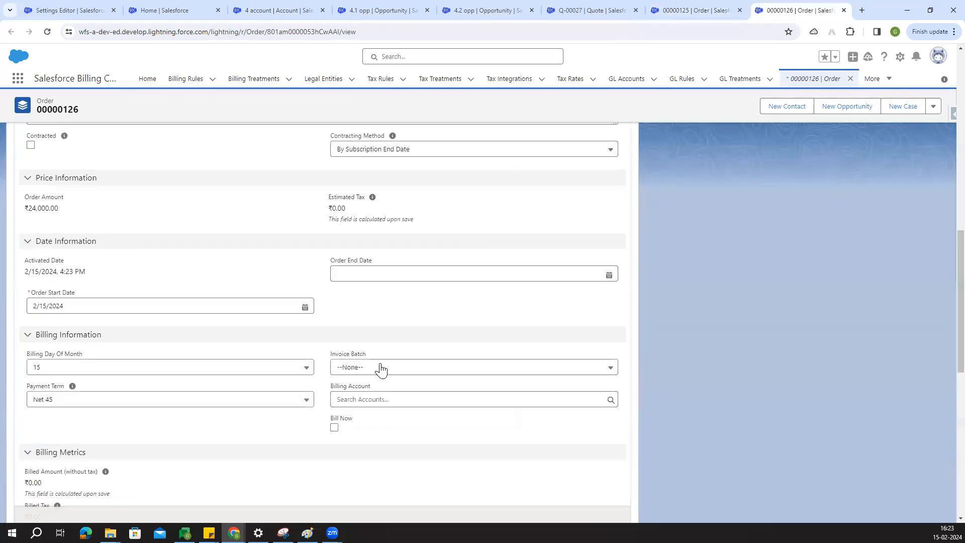
left_click(380, 367)
left_click(363, 406)
left_click(347, 506)
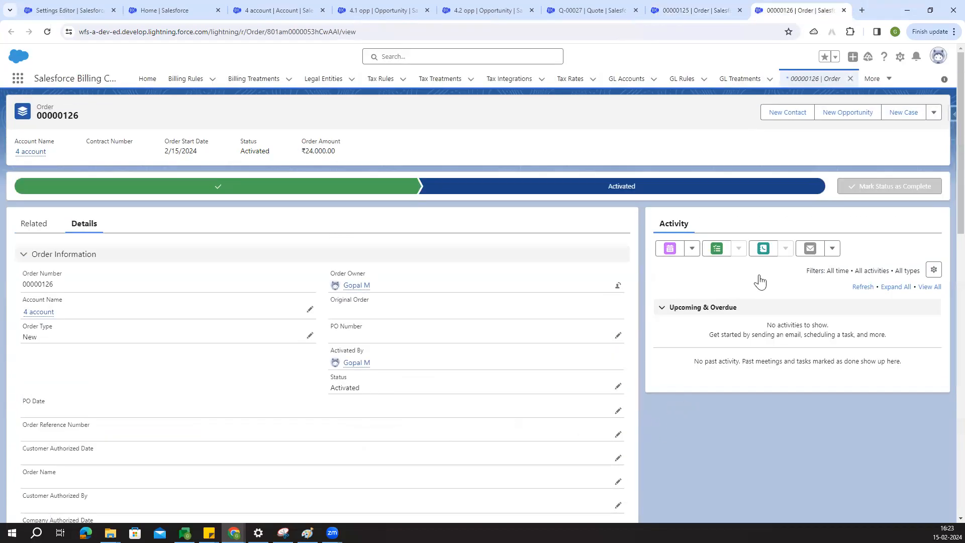
Find Invoice Schedulers among the available items and open its list in a separate browser tab.
left_click(18, 79)
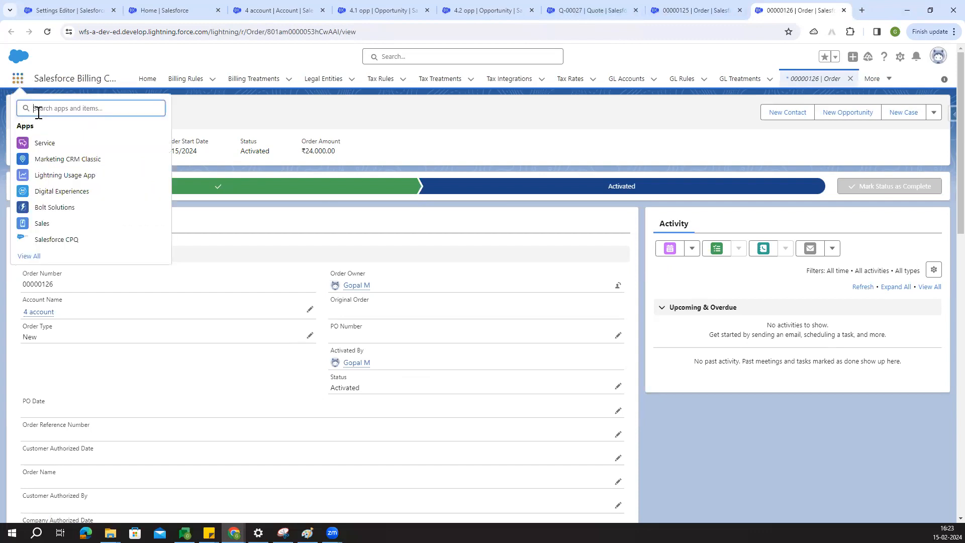
type("invoice")
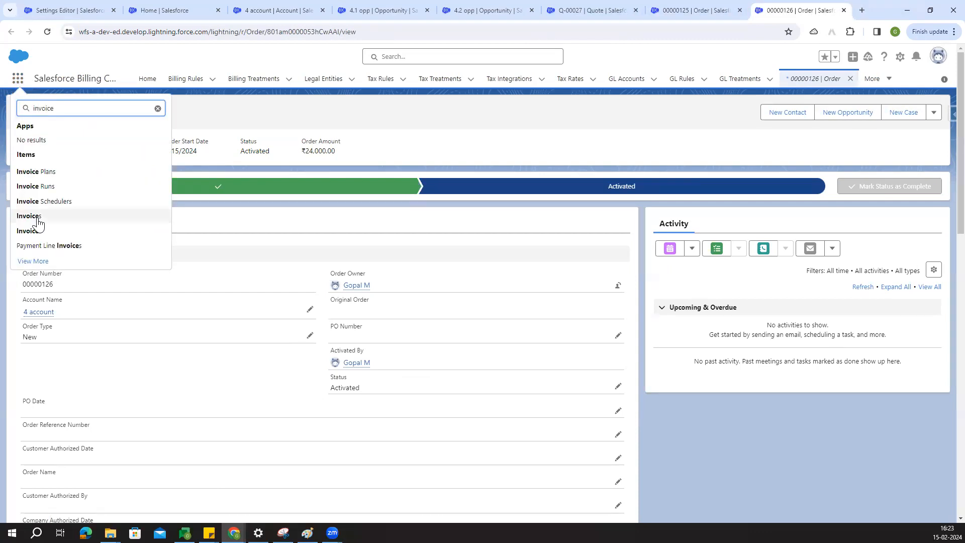
middle_click(55, 202)
left_click(841, 8)
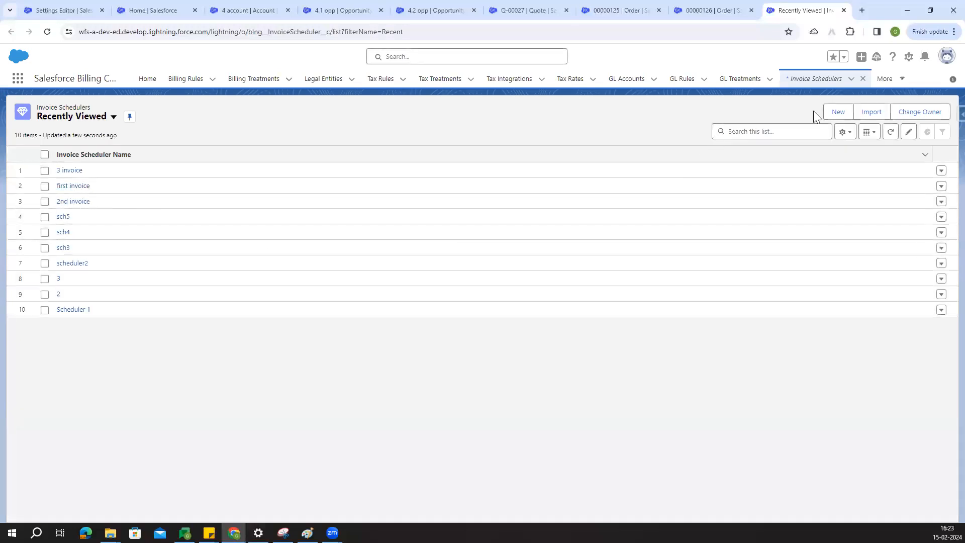
Start a new invoice scheduler named "4th sechduler" with type Once and Batch 1 as the chosen invoice batch.
left_click(838, 111)
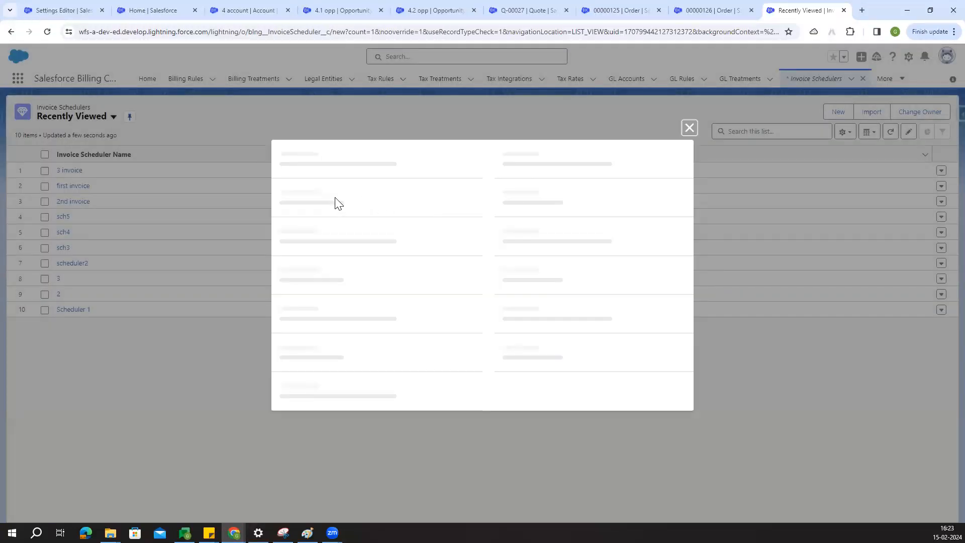
left_click(317, 165)
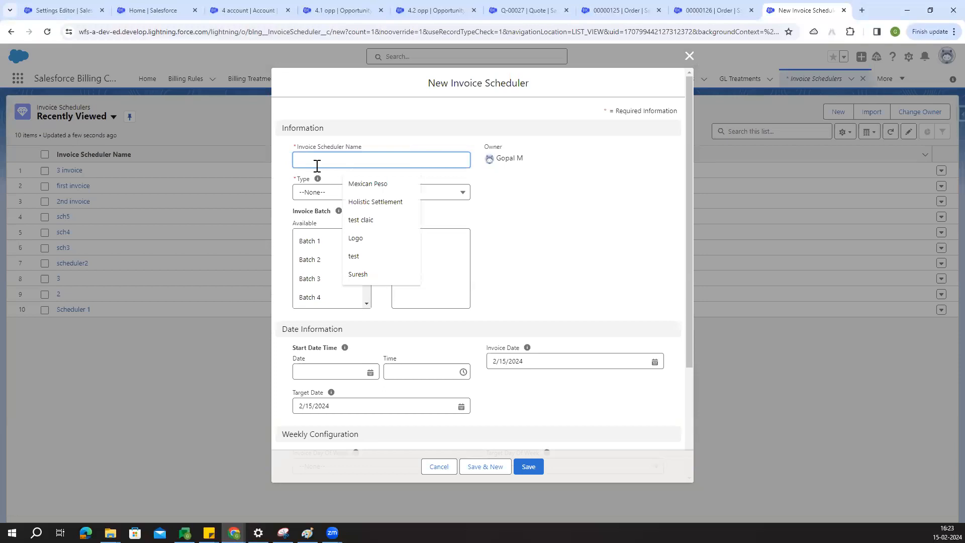
type("4th sechduler")
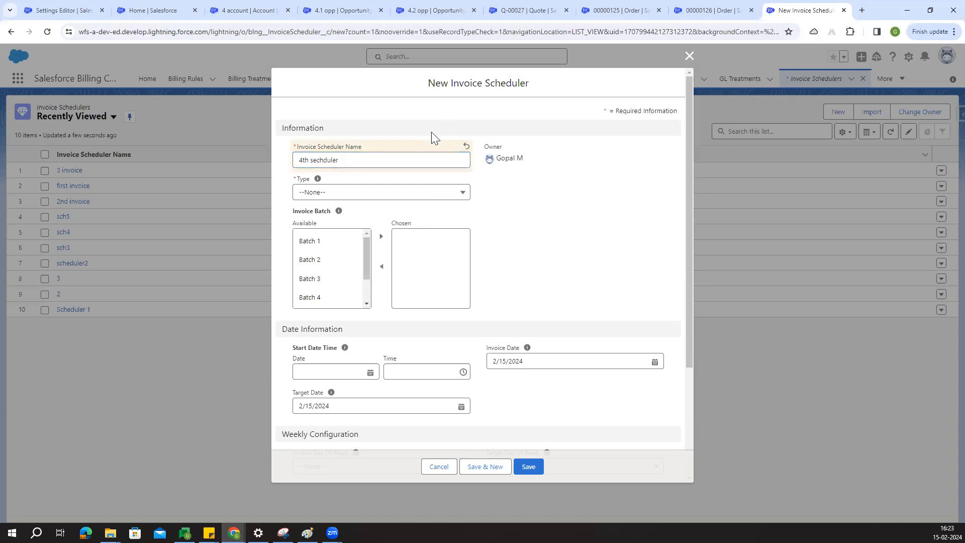
left_click(334, 197)
left_click(332, 280)
left_click(316, 243)
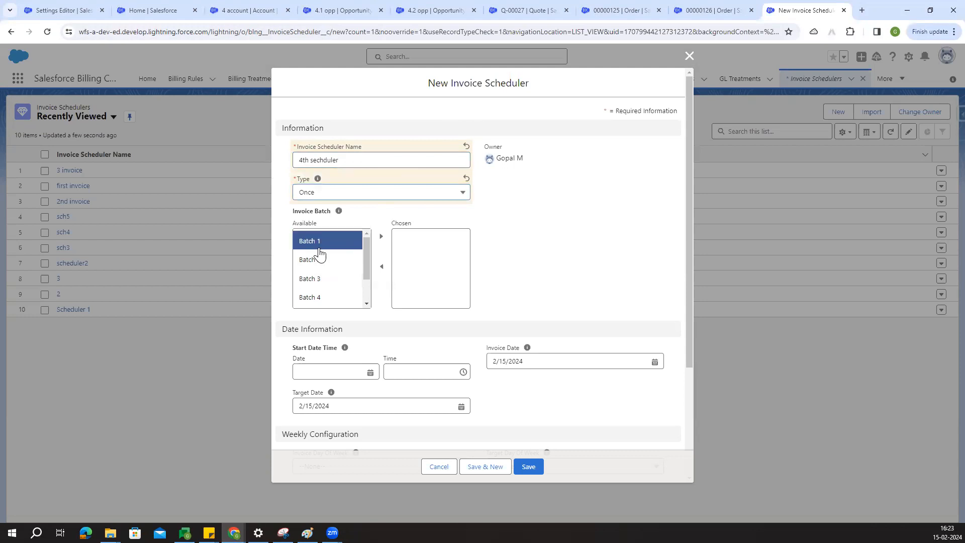
left_click(382, 237)
Set the scheduler's start date to 2/15/2024 and its start time to 04:25 PM, checking the system clock first.
scroll(482, 276, "down", 3)
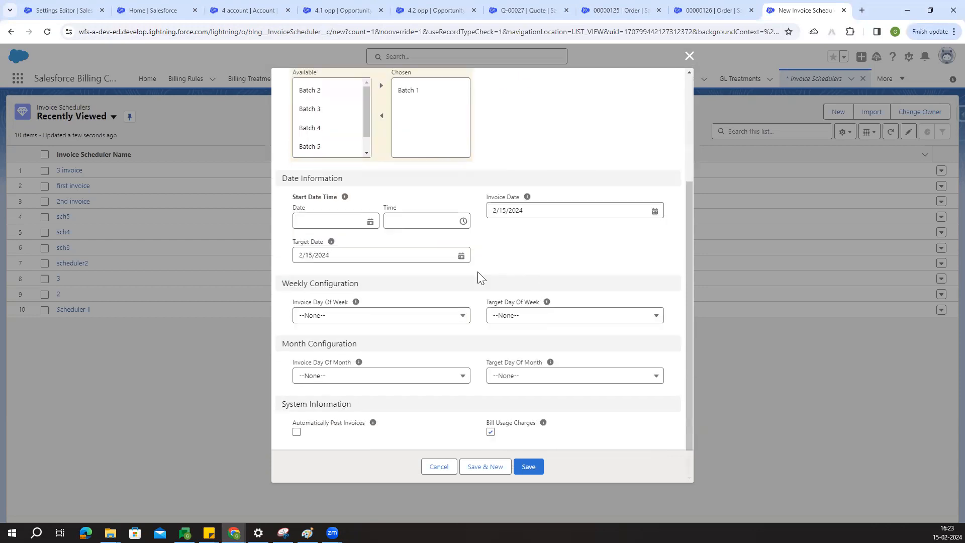
left_click(366, 221)
left_click(385, 337)
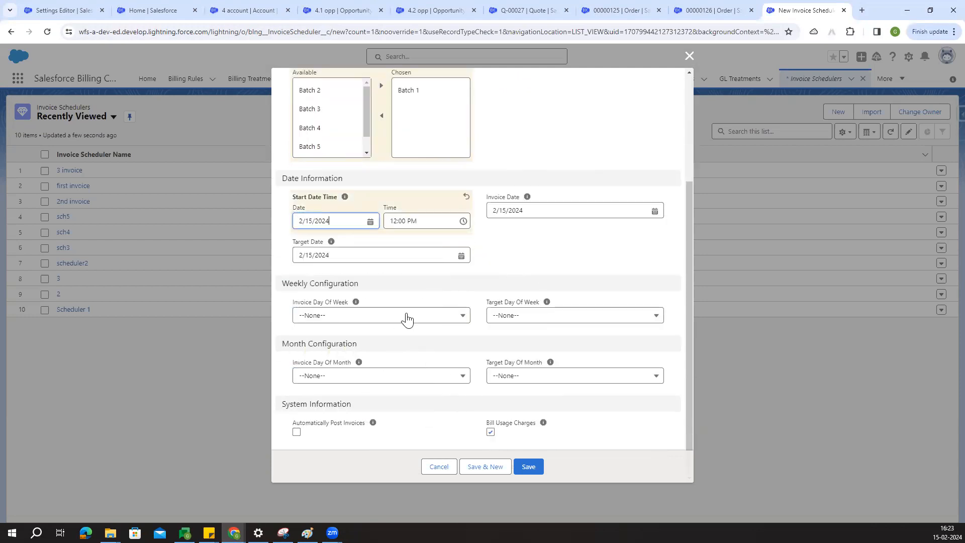
left_click(948, 532)
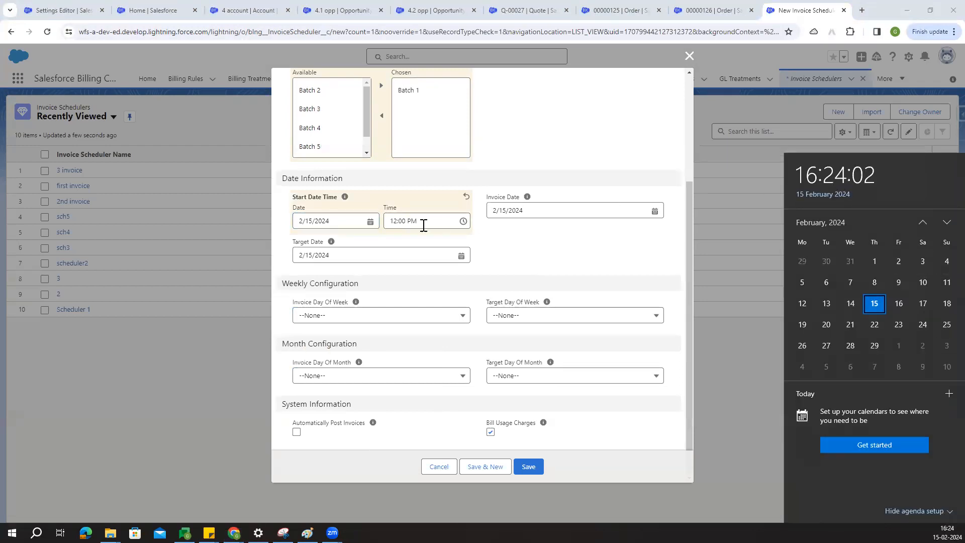
left_click(395, 221)
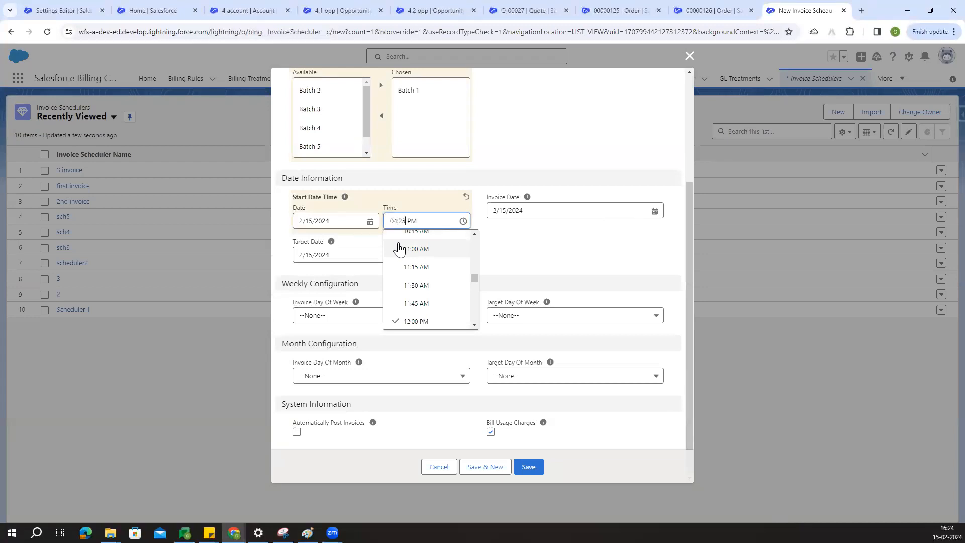
left_click(554, 258)
Set both the scheduler's invoice date and its target date to 4/15/2024.
left_click(554, 211)
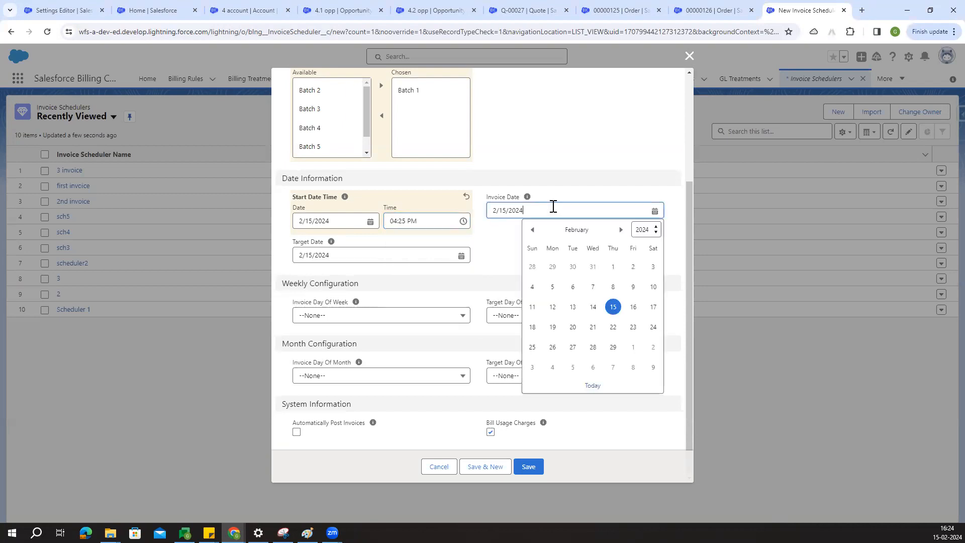
left_click(621, 230)
left_click(621, 230)
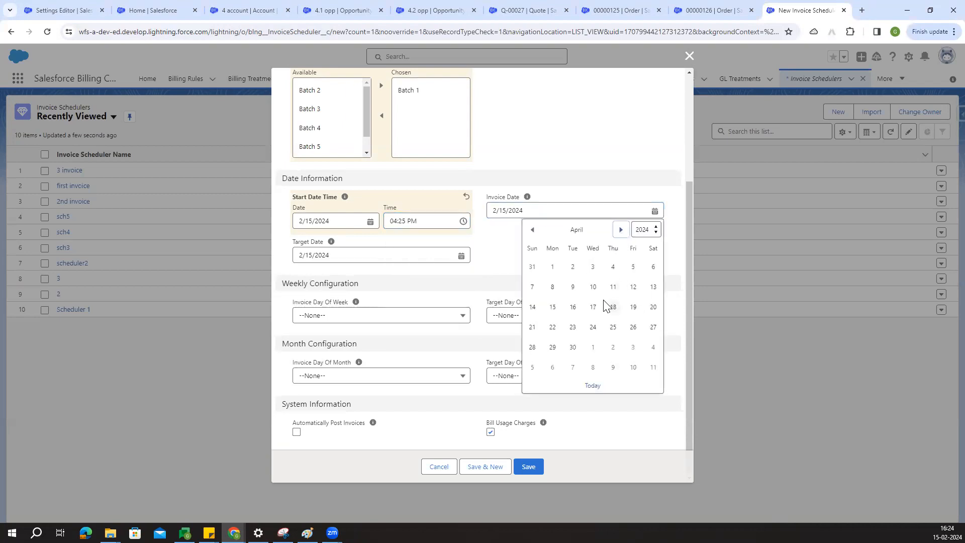
left_click(553, 308)
left_click_drag(551, 211, 474, 218)
key("ctrl+c")
triple_click(366, 259)
key("ctrl+v")
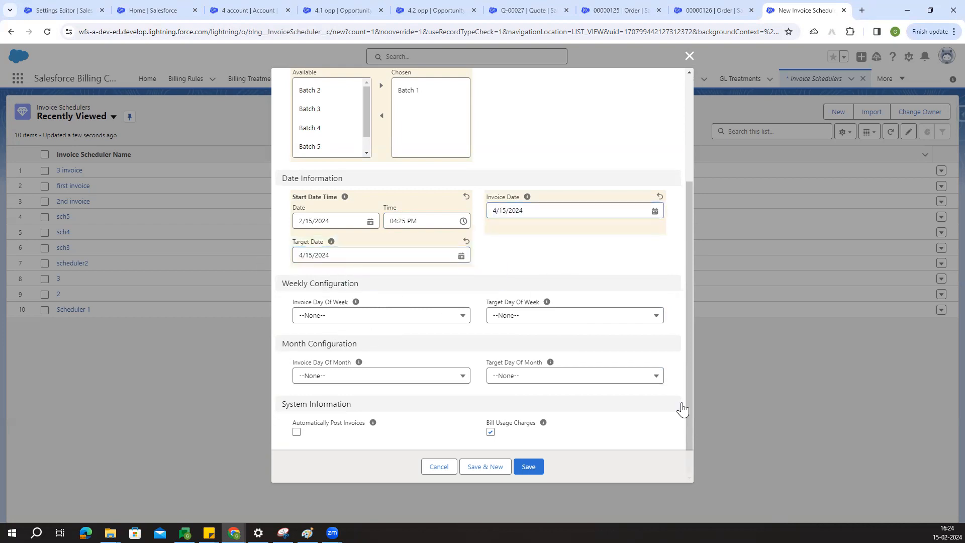
Check the system clock against the scheduled start time and save the new invoice scheduler.
left_click(947, 532)
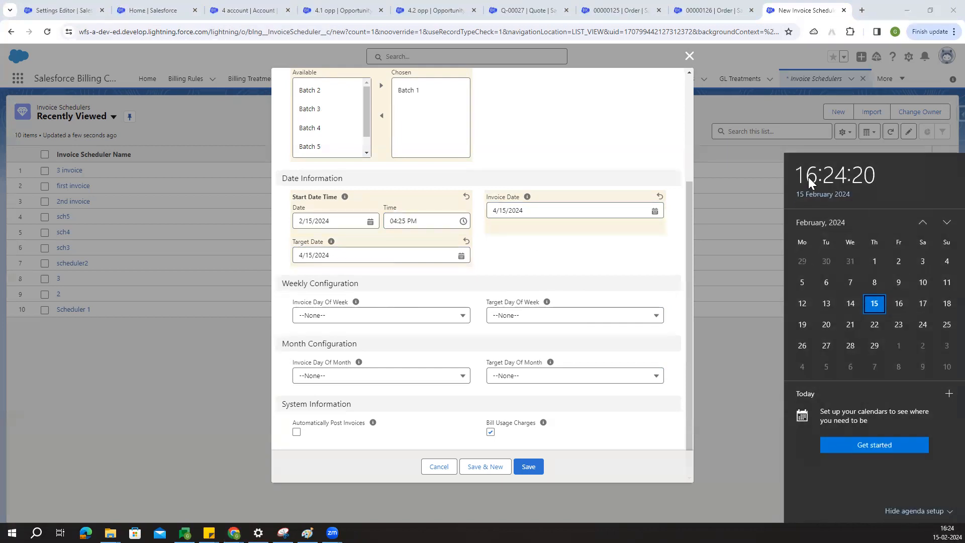
left_click(549, 258)
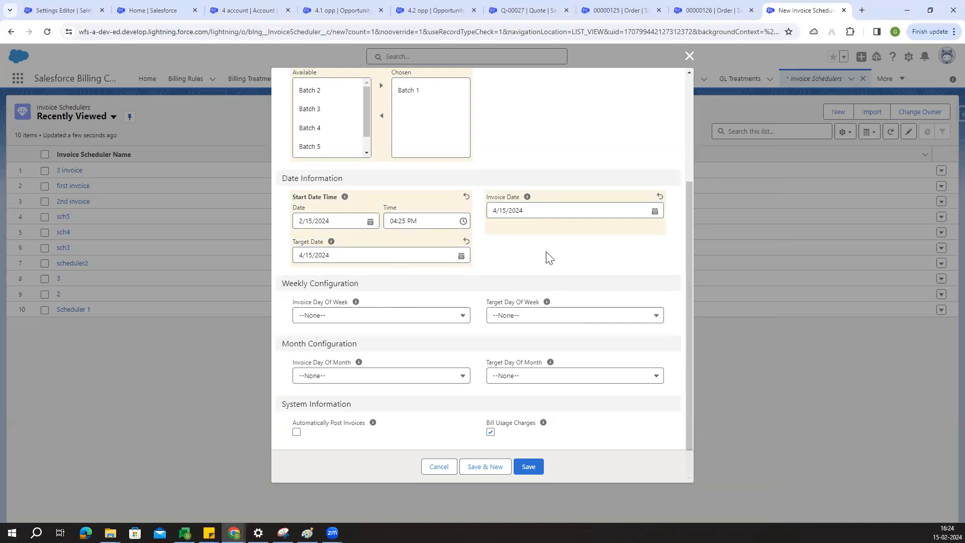
left_click(526, 472)
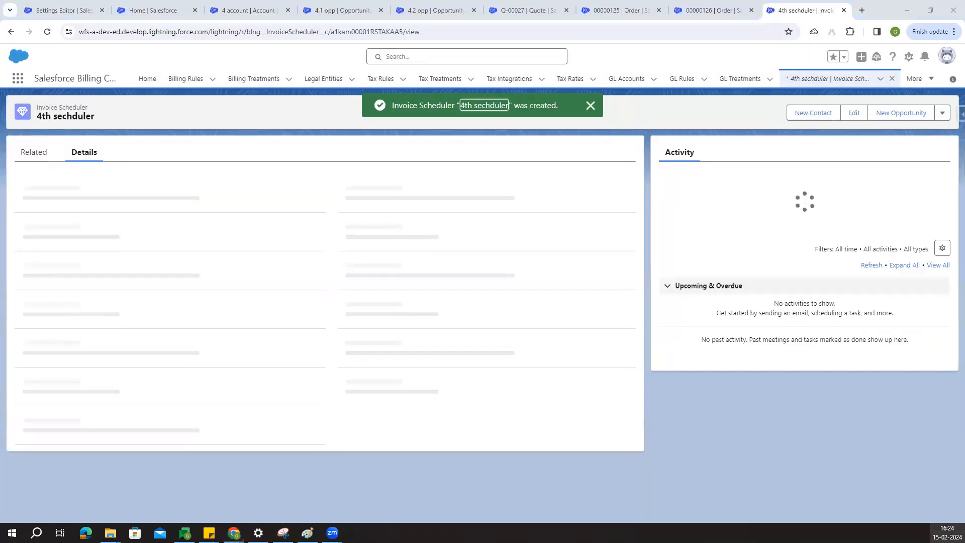
Reload the Scheduled Jobs list in Setup and compare the 4th sechduler job's next scheduled run with the system clock.
left_click(947, 533)
left_click(947, 533)
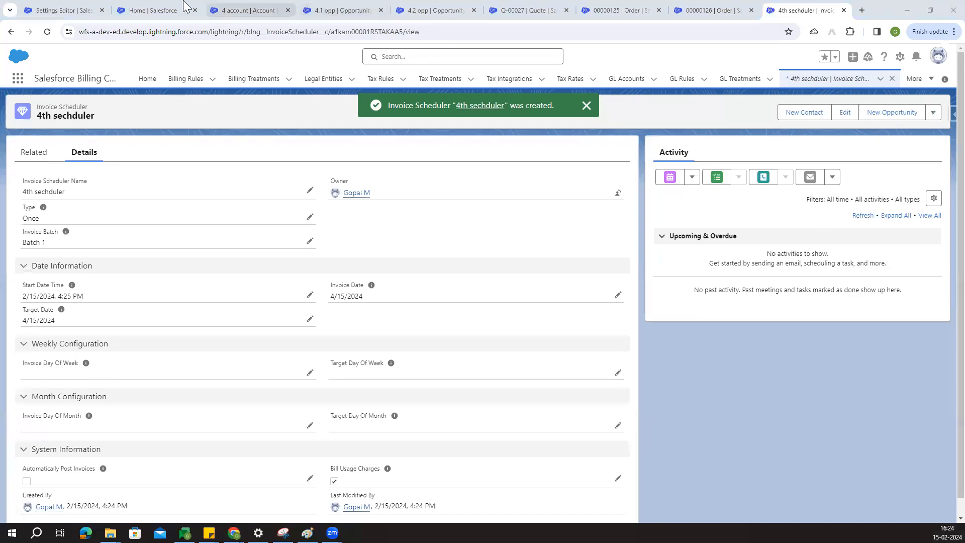
left_click(90, 4)
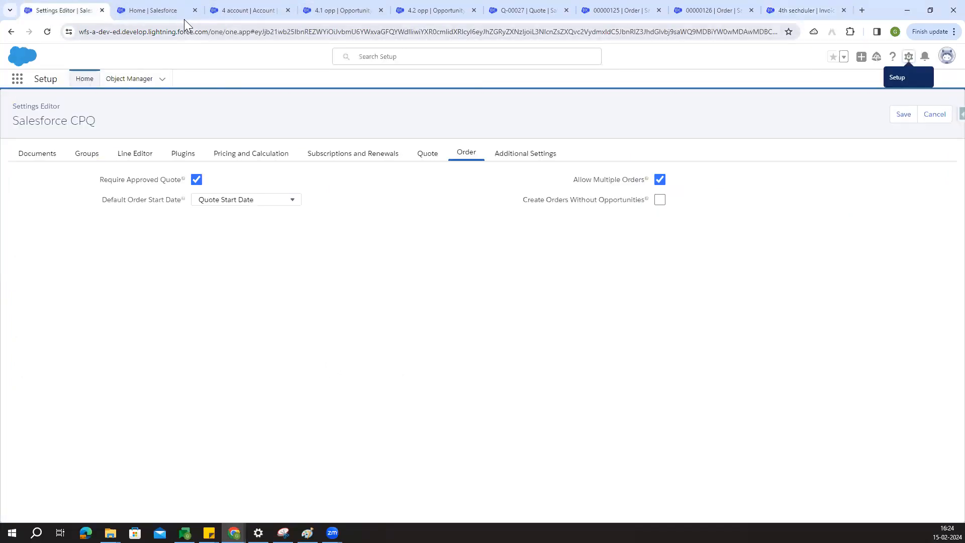
left_click(174, 12)
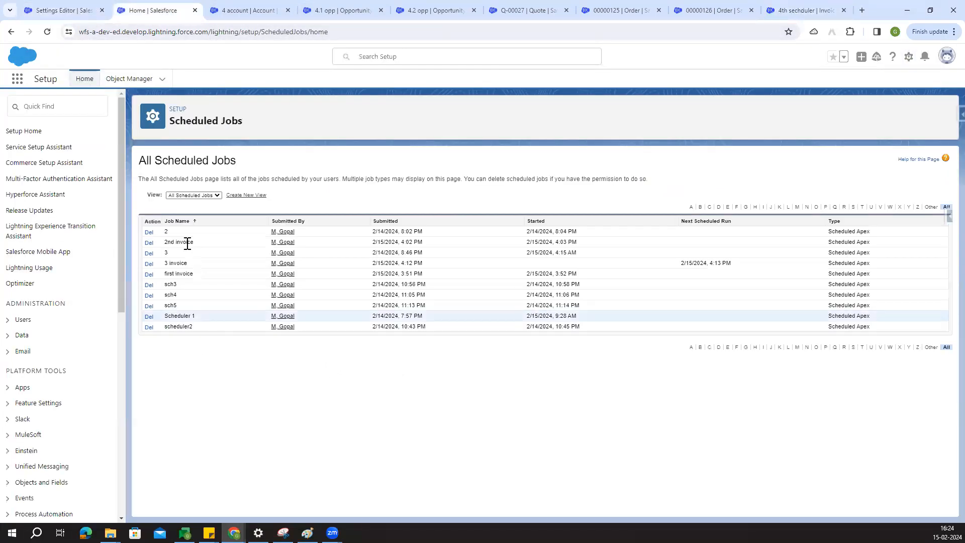
left_click(48, 32)
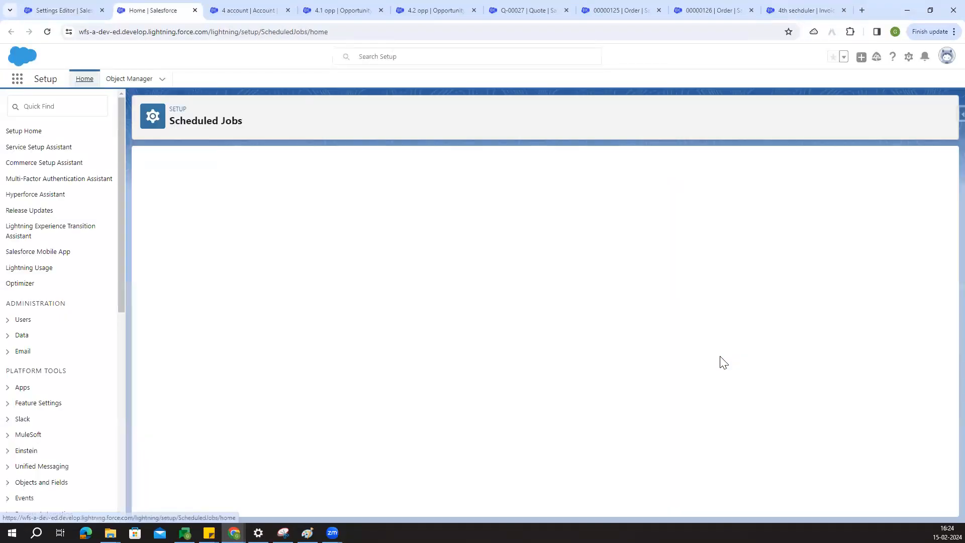
left_click_drag(679, 275, 733, 279)
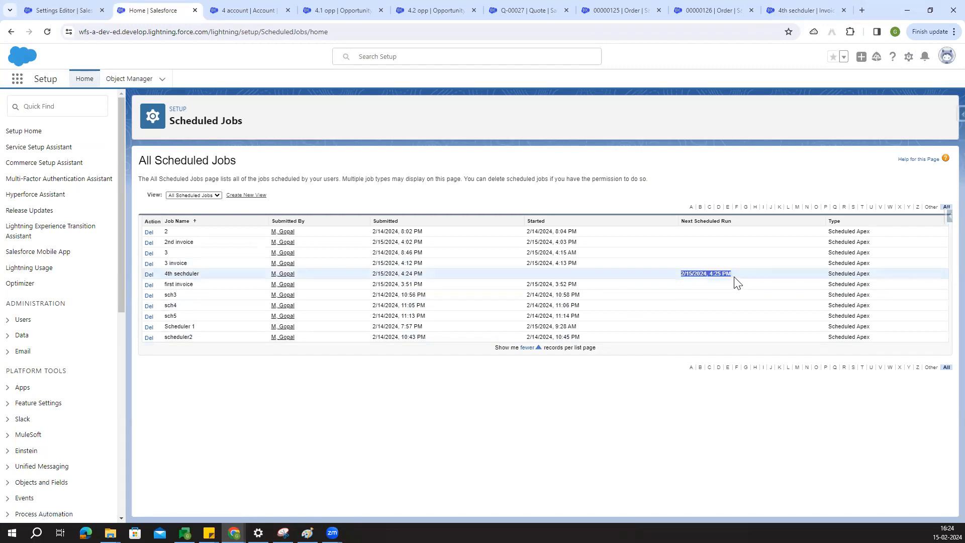
left_click(735, 282)
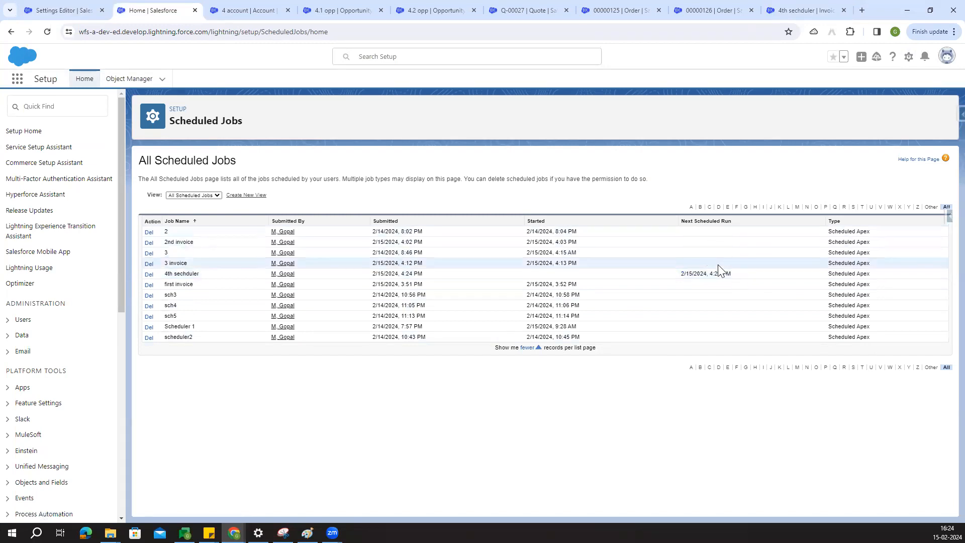
left_click(947, 532)
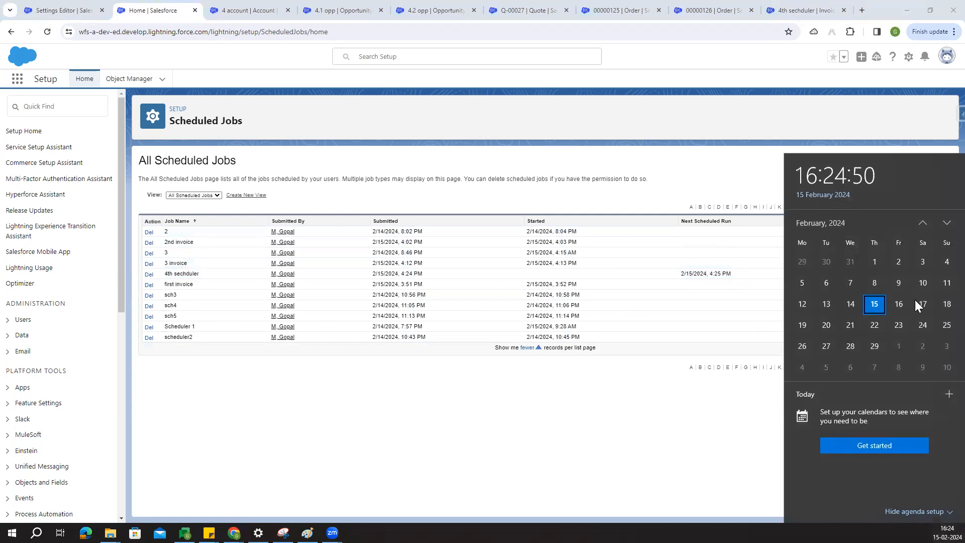
left_click(708, 168)
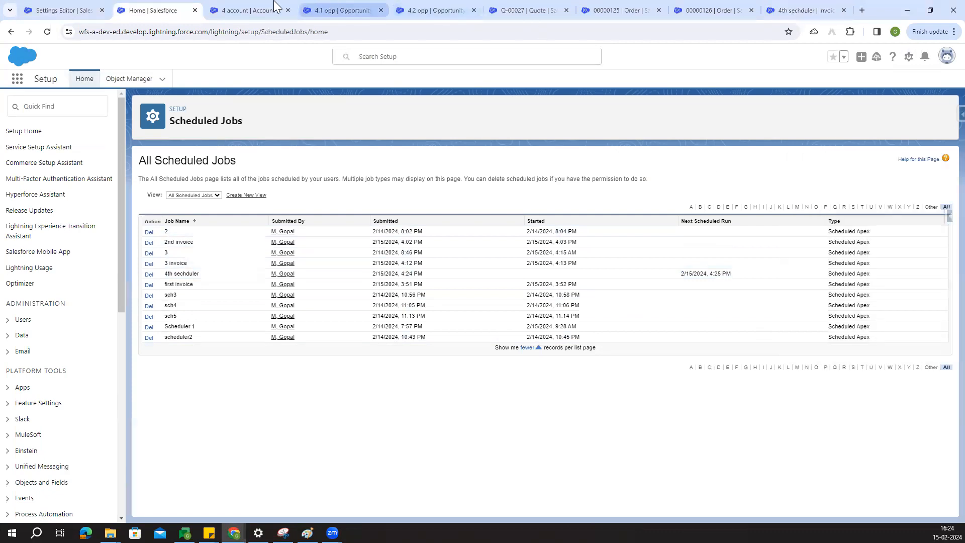
Return to the 4th sechduler invoice scheduler, watch the clock, and reload the record to check its related invoice runs.
left_click(779, 6)
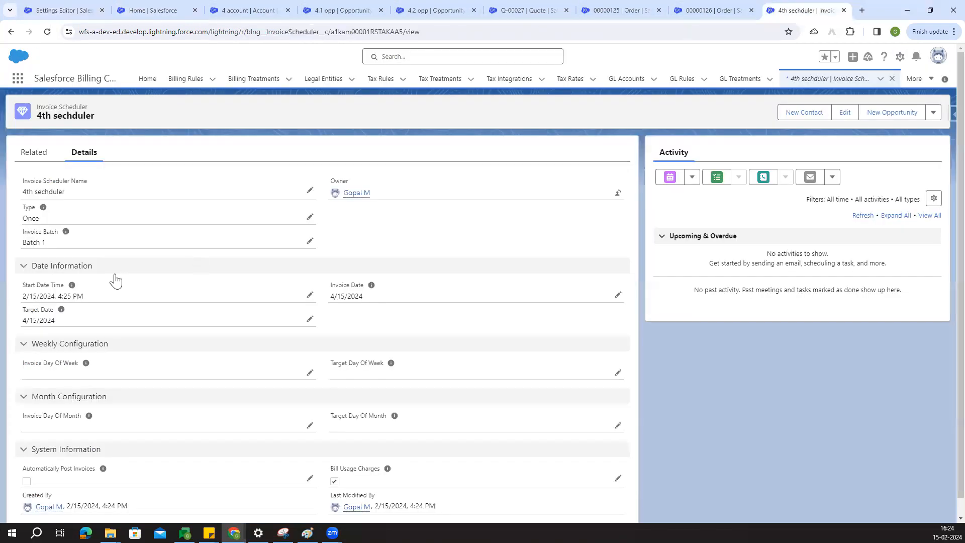
left_click(34, 153)
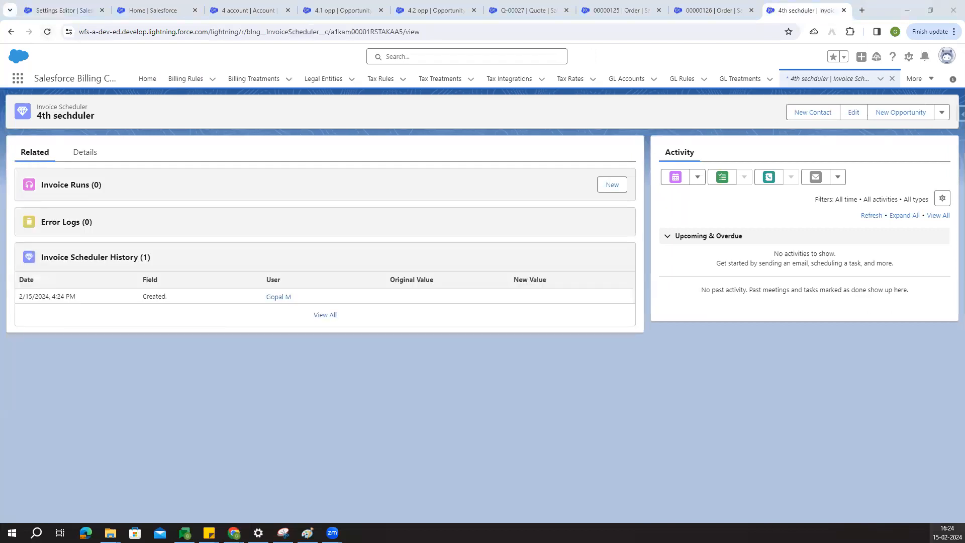
left_click(947, 533)
left_click(947, 532)
left_click(48, 33)
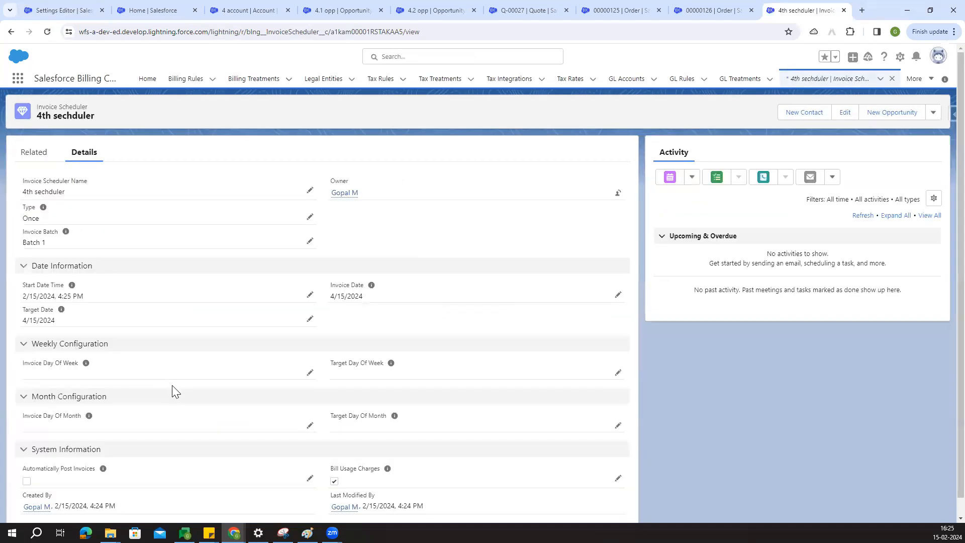
left_click(34, 153)
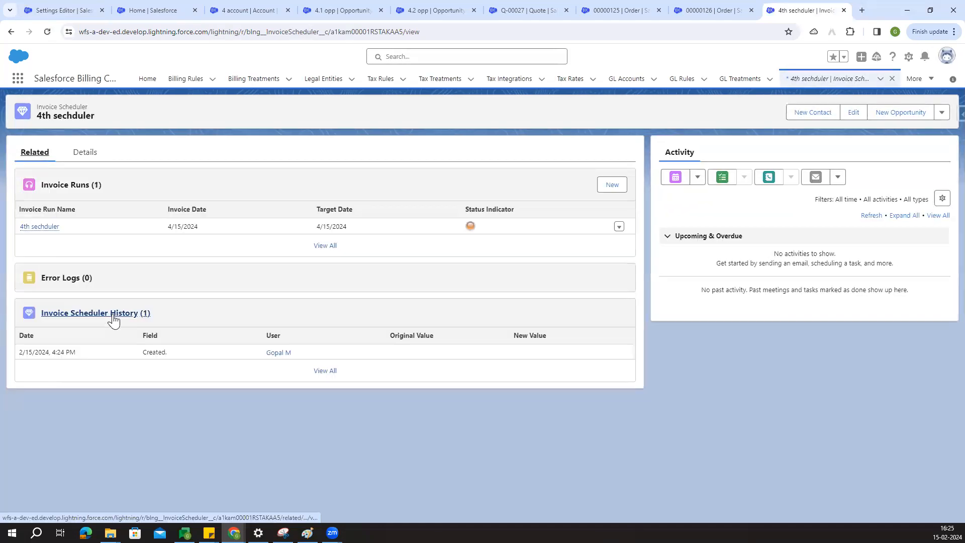
Open the 4th sechduler invoice run, refresh its processing status, and display its related invoices.
left_click(33, 227)
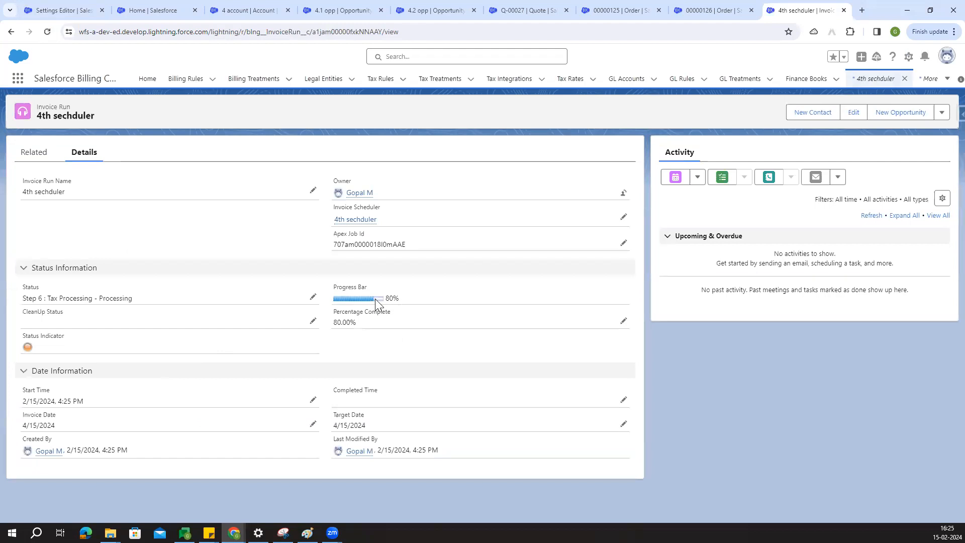
left_click(47, 31)
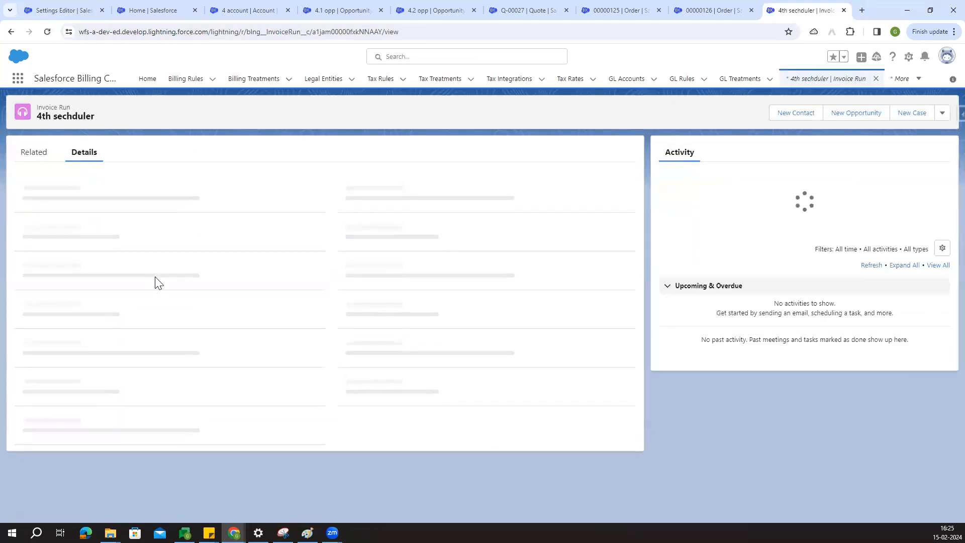
left_click(47, 156)
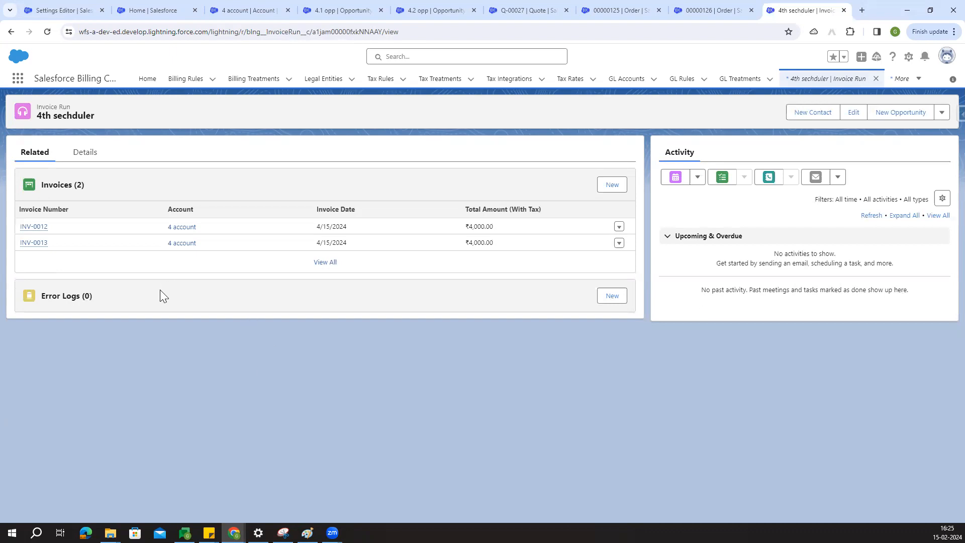
Open both generated invoices in separate tabs and review the start and end dates on all of the first invoice's lines.
middle_click(39, 229)
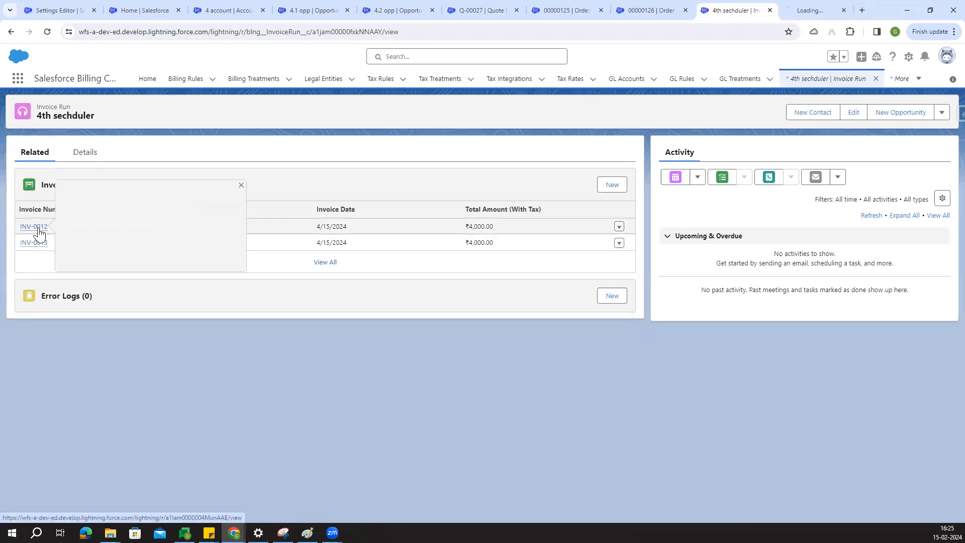
middle_click(34, 243)
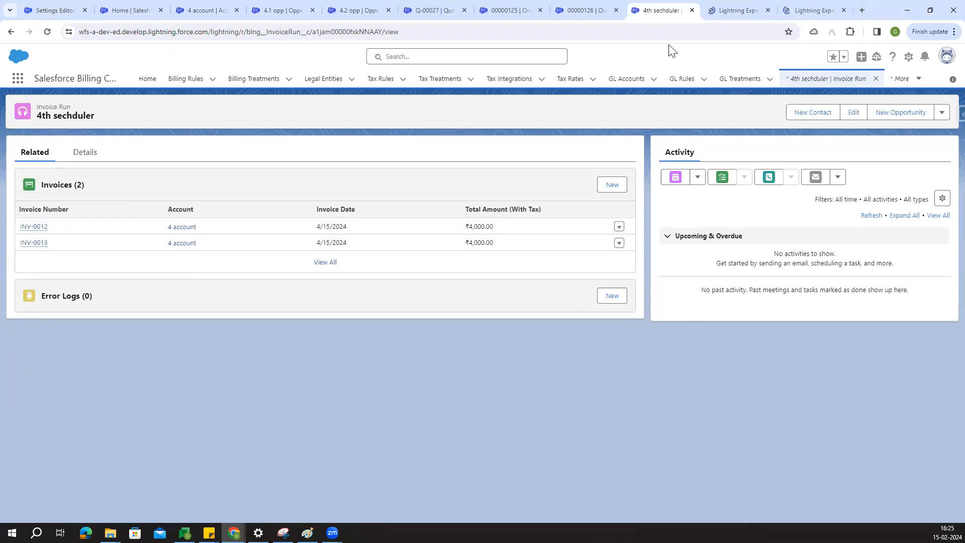
left_click(732, 10)
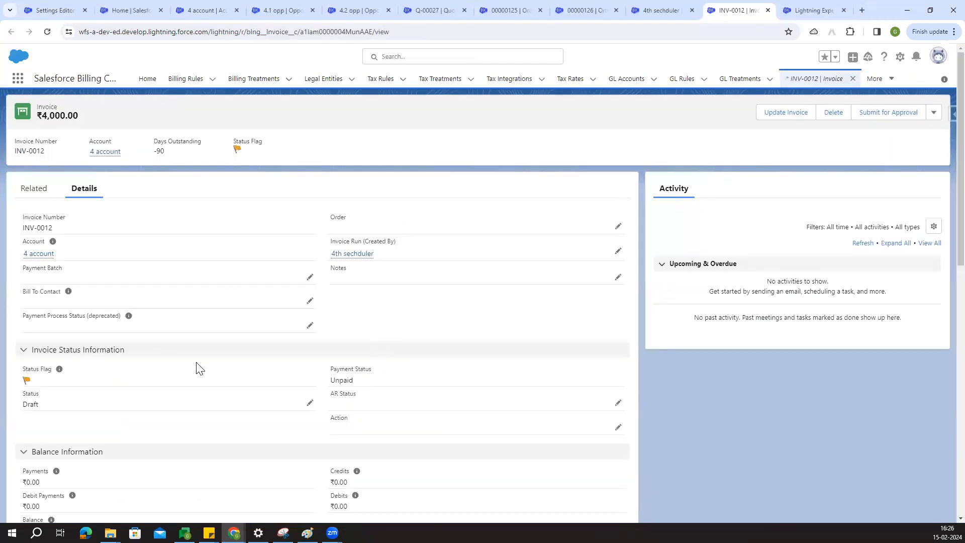
left_click(35, 188)
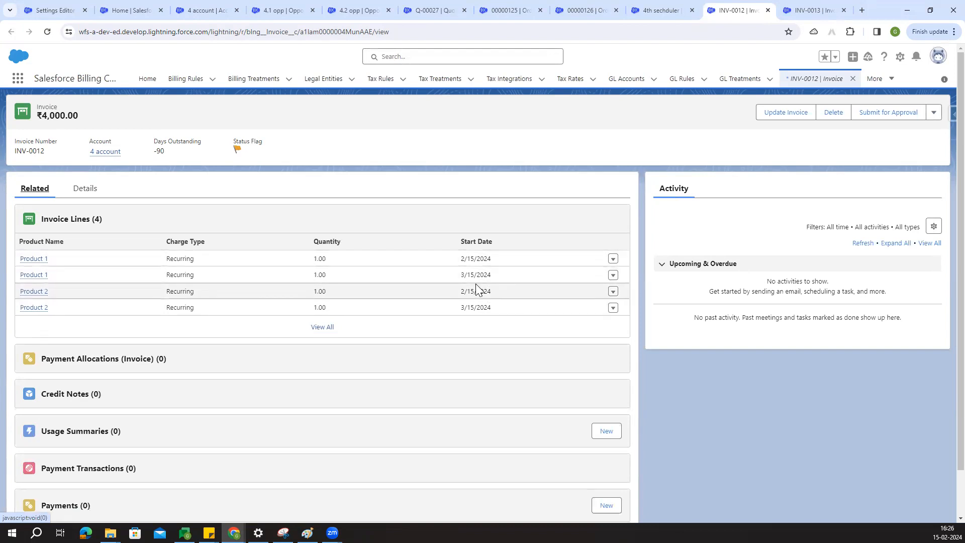
left_click(326, 328)
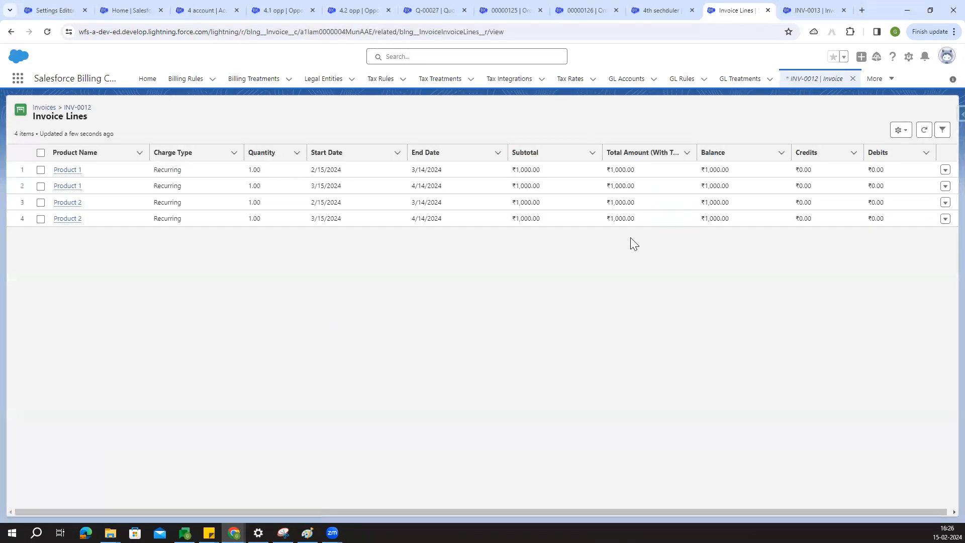
left_click_drag(405, 172, 459, 175)
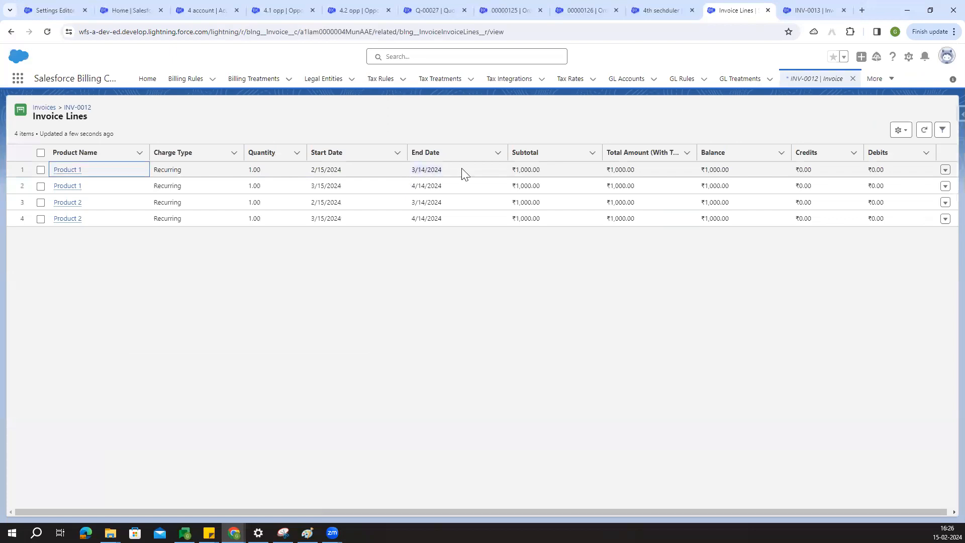
left_click_drag(313, 186, 442, 186)
left_click_drag(314, 202, 453, 203)
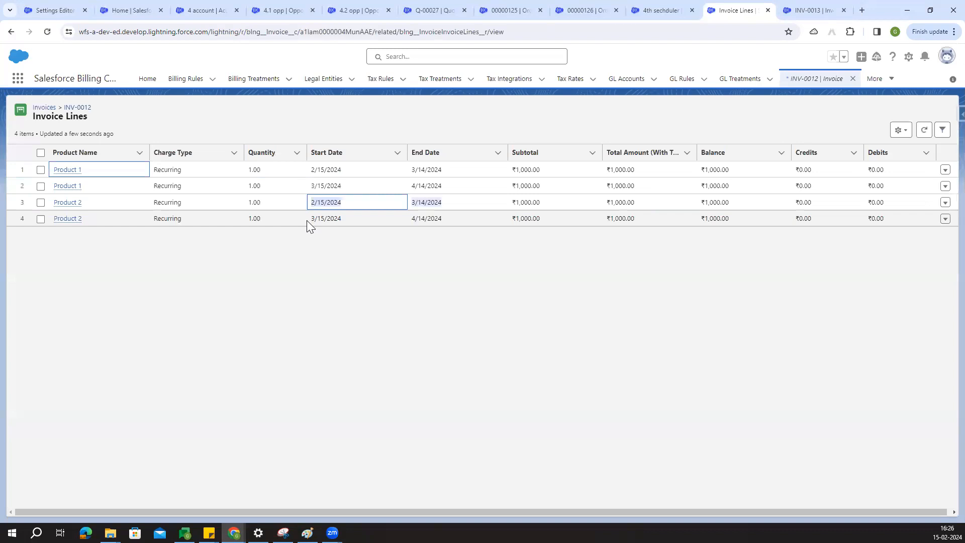
left_click_drag(307, 220, 424, 218)
View the complete list of invoice lines for the second generated invoice.
left_click(809, 8)
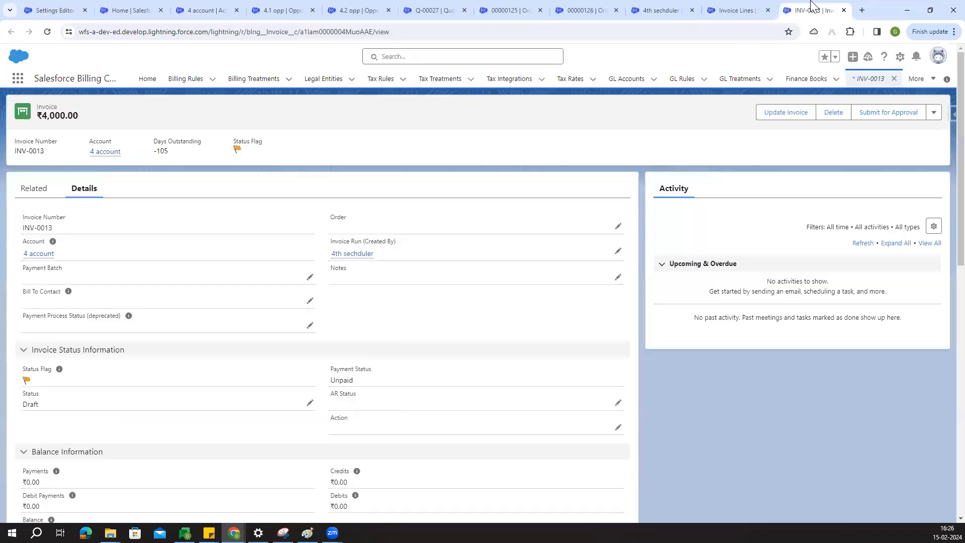
left_click(36, 190)
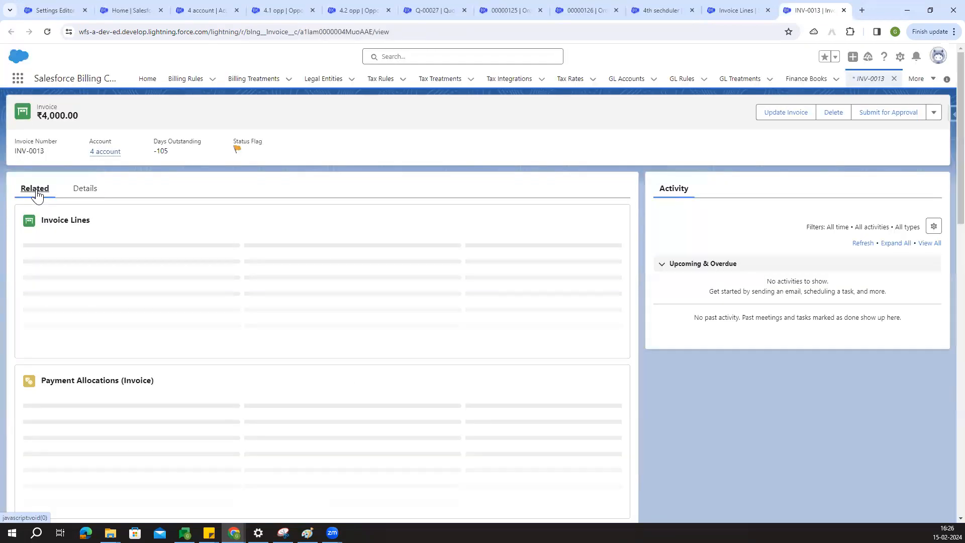
left_click(317, 328)
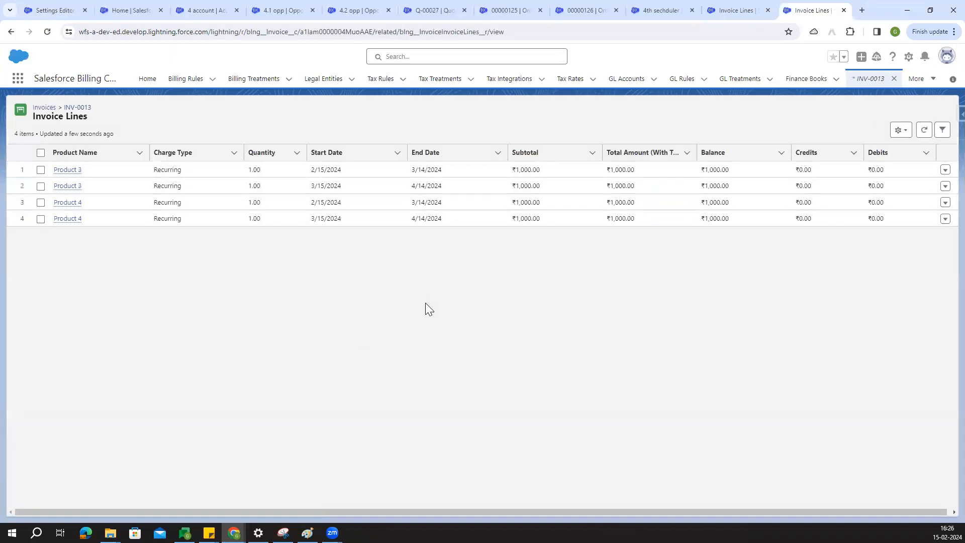
Go back through the invoice run to the Net 45 order and check its billing information and order number.
left_click(659, 10)
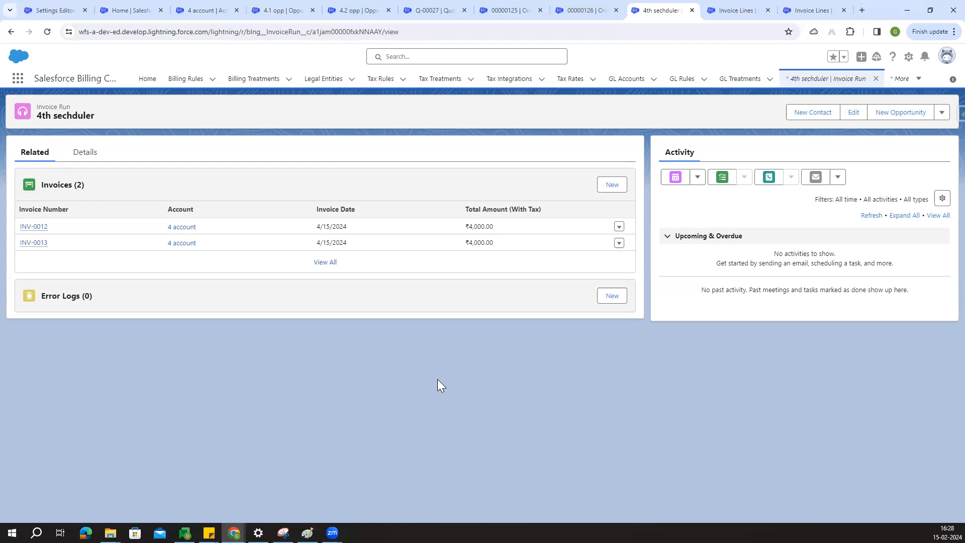
left_click(586, 10)
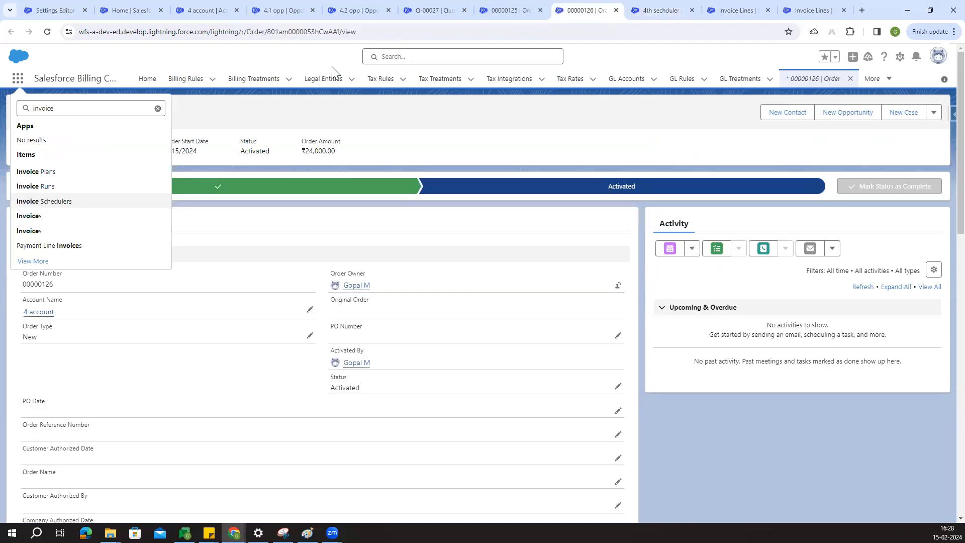
left_click(335, 132)
scroll(274, 381, "down", 10)
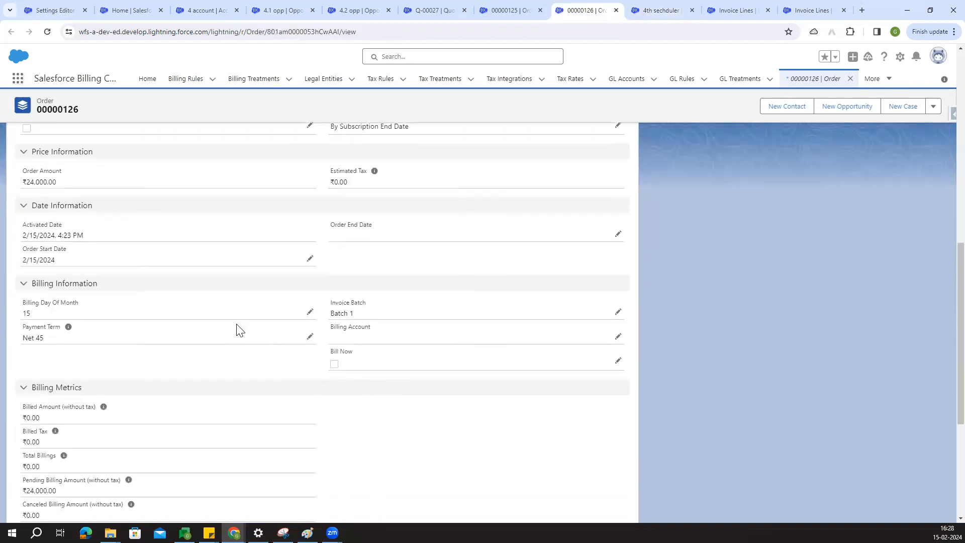
scroll(239, 330, "up", 7)
scroll(238, 330, "up", 3)
left_click_drag(42, 116, 90, 115)
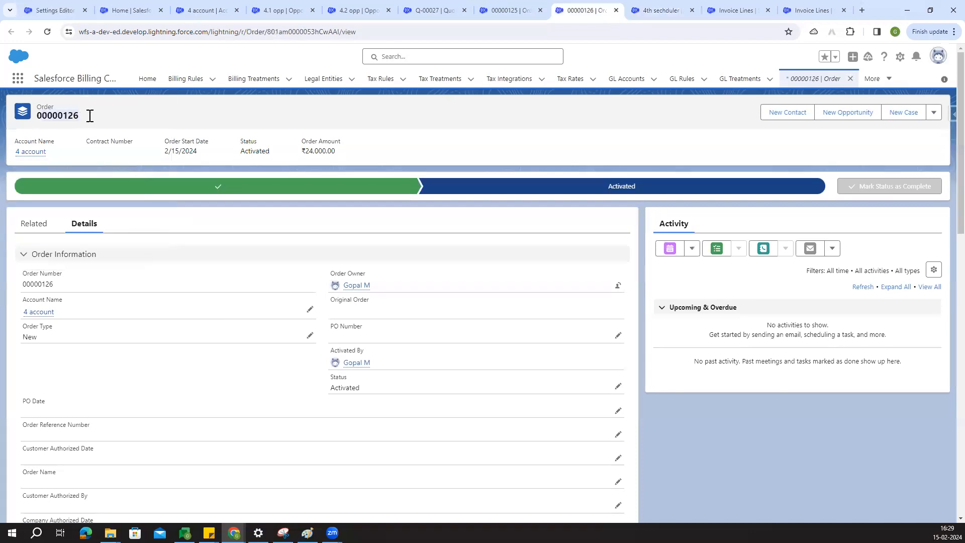
left_click(119, 113)
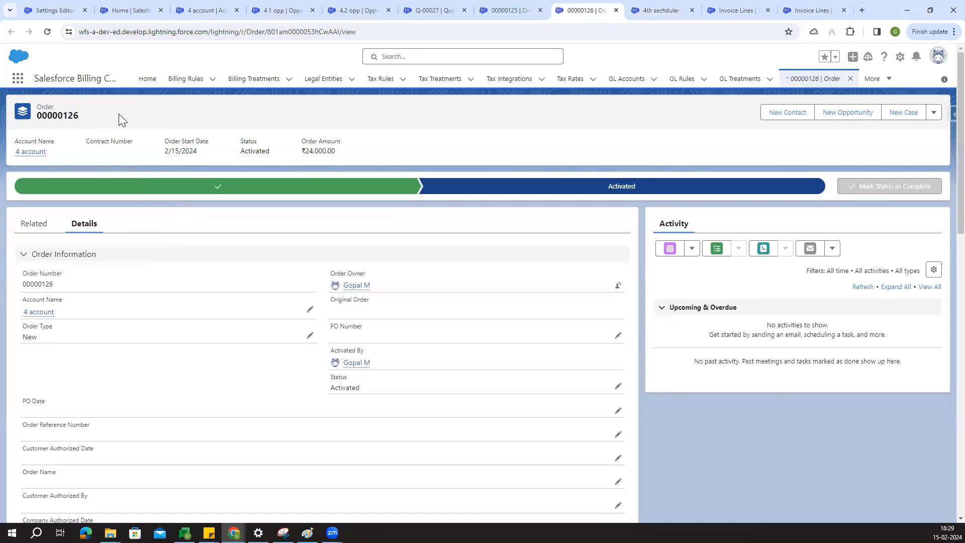